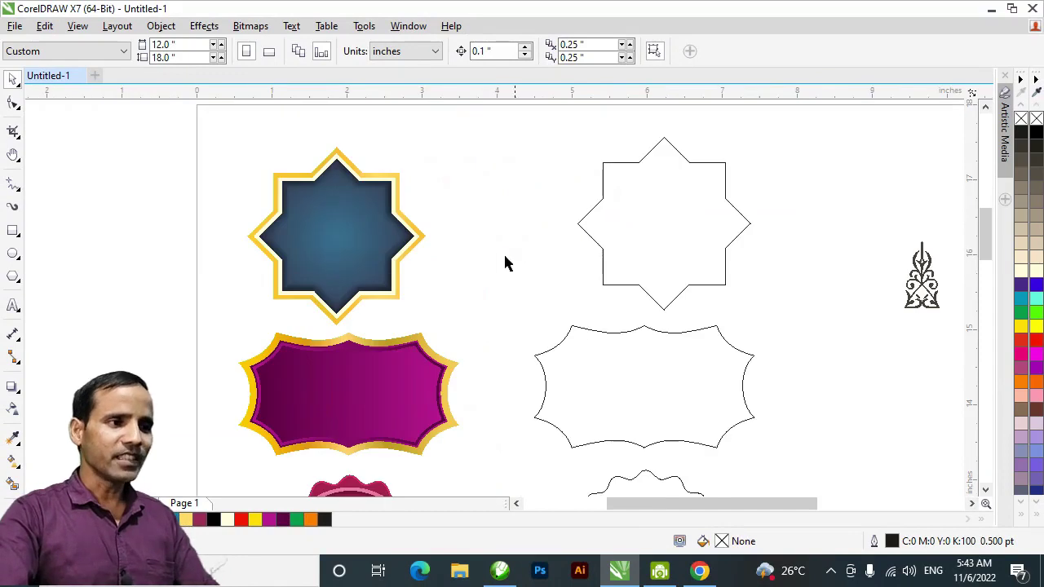
Step: Duplicate the eight-pointed star outline and place the copy beside the original at the same height
left_click(665, 204)
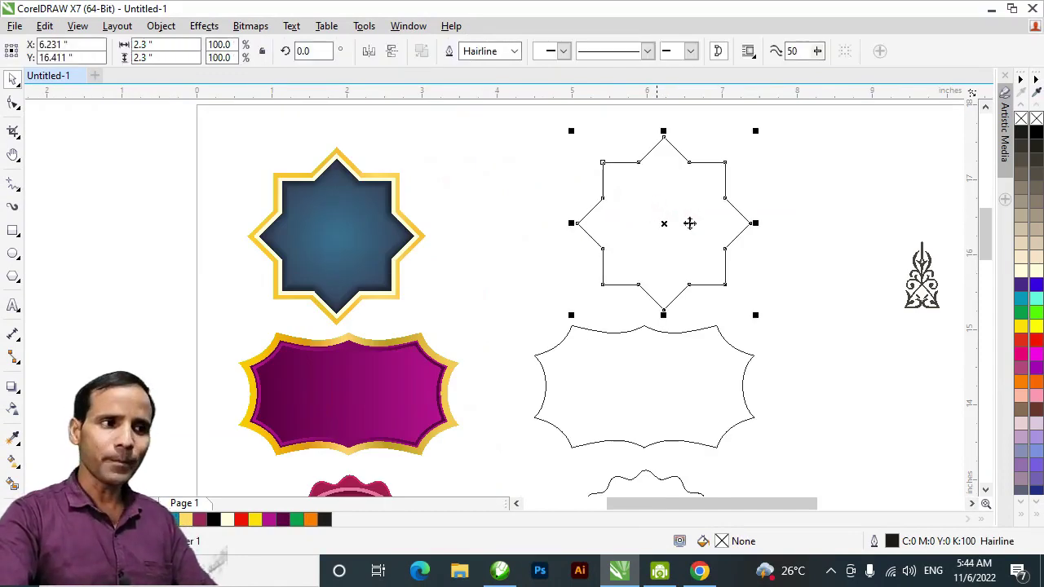
left_click_drag(663, 366, 701, 265)
left_click_drag(647, 287, 738, 287)
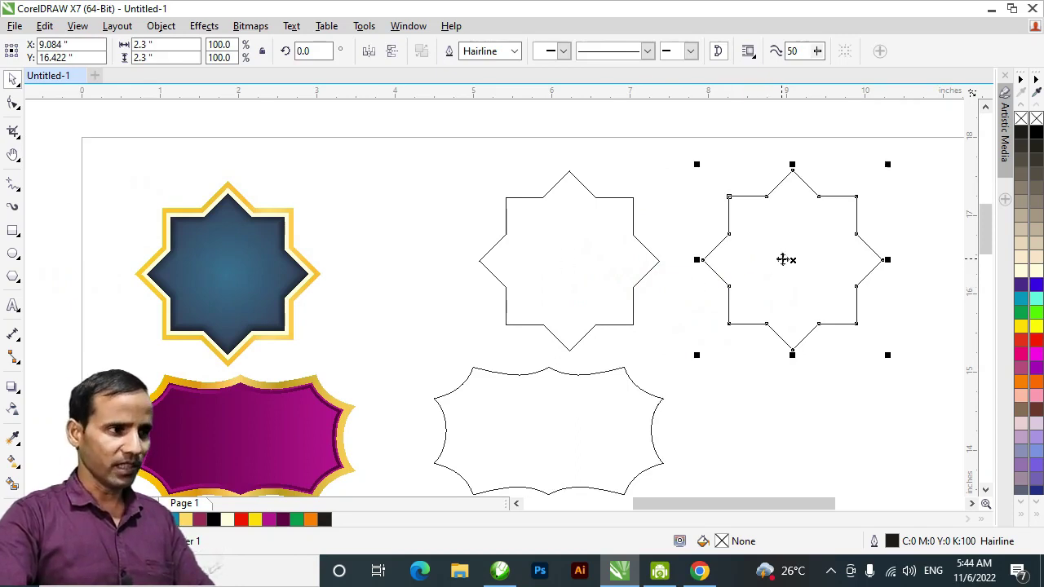
Step: Apply an inside contour with 1 step to the copied star
left_click(13, 398)
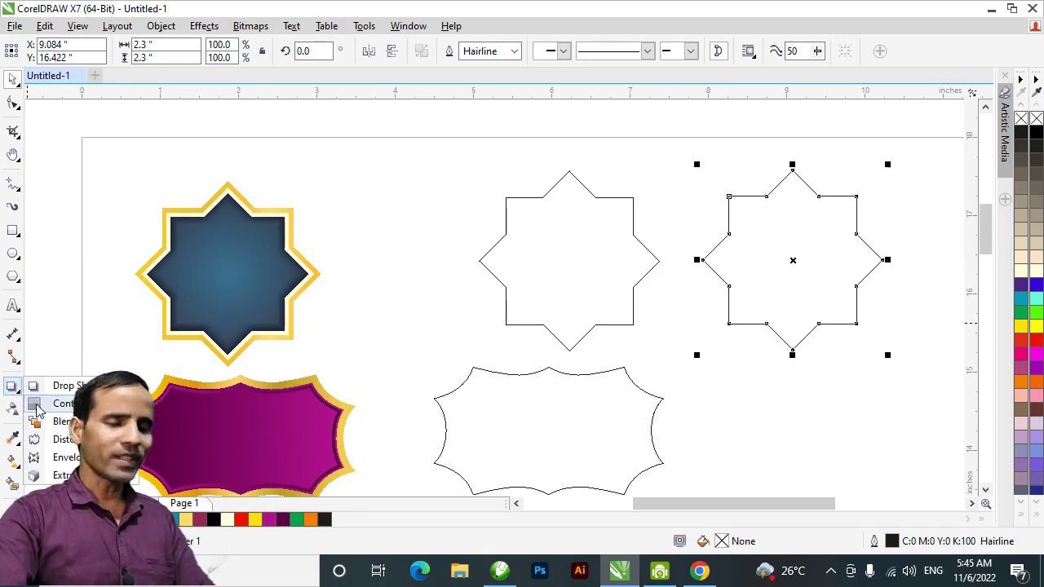
left_click(37, 405)
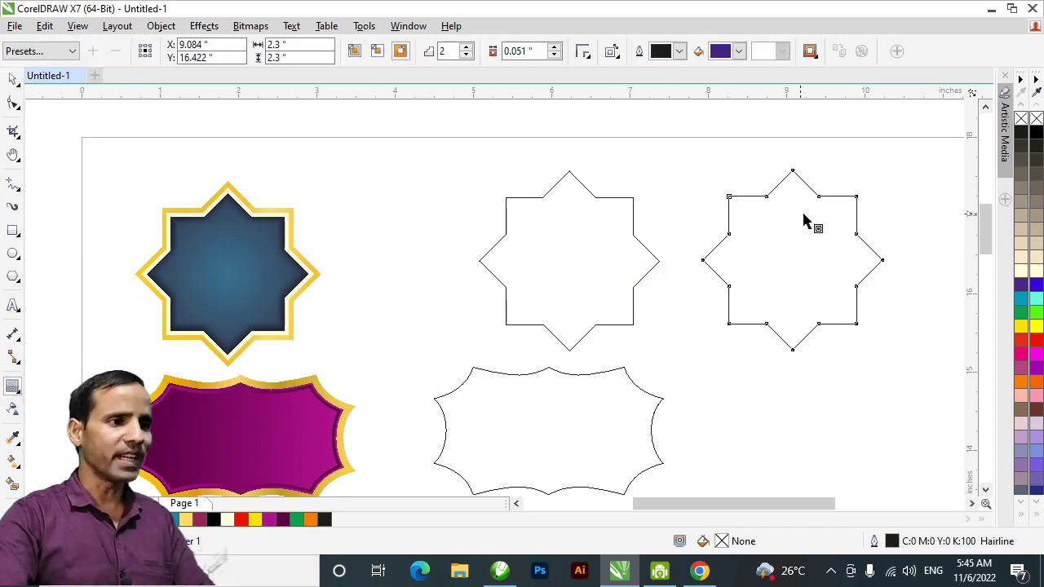
left_click_drag(754, 203, 739, 183)
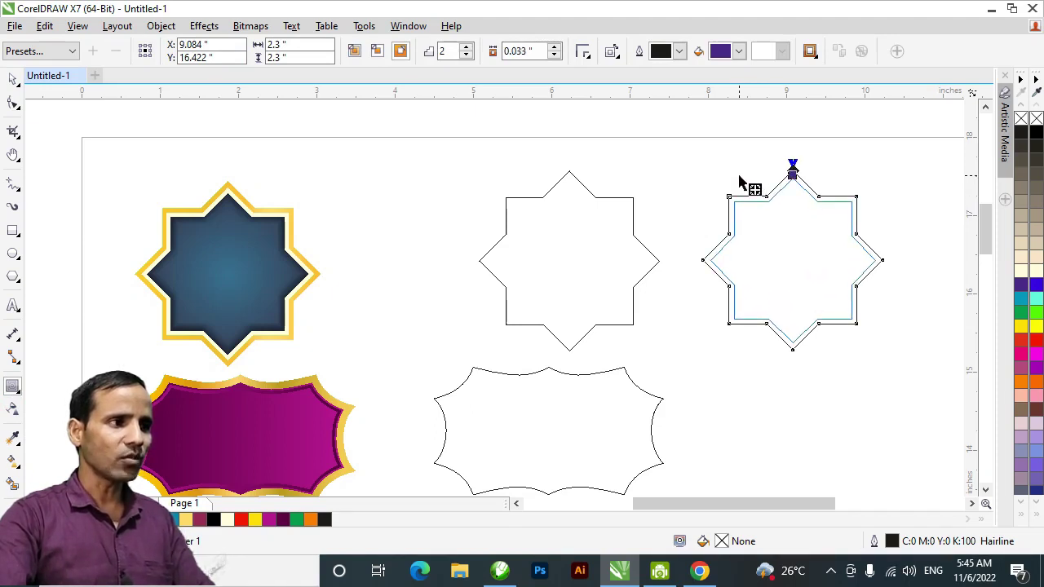
left_click_drag(739, 182, 739, 182)
double_click(445, 50)
type("1")
key("Return")
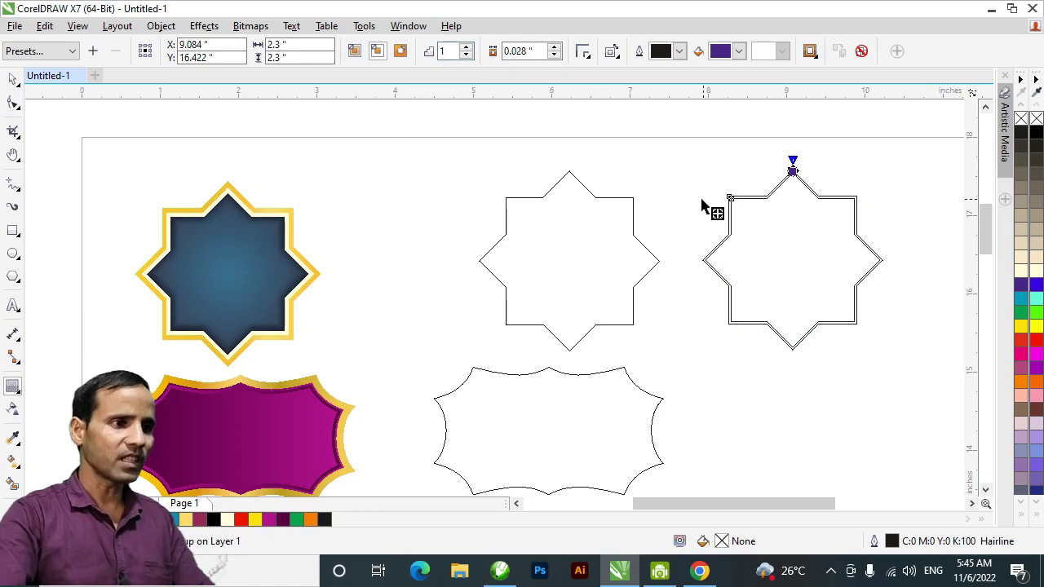
Step: Increase the star's contour offset to 0.058" and set the contour steps to 2
left_click(555, 47)
left_click(555, 47)
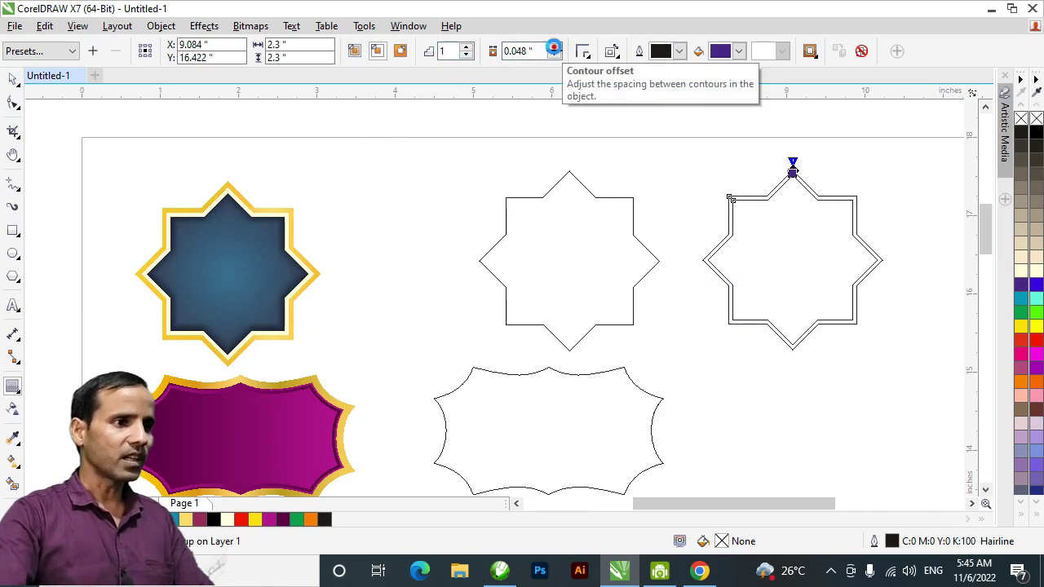
left_click(555, 47)
left_click(467, 46)
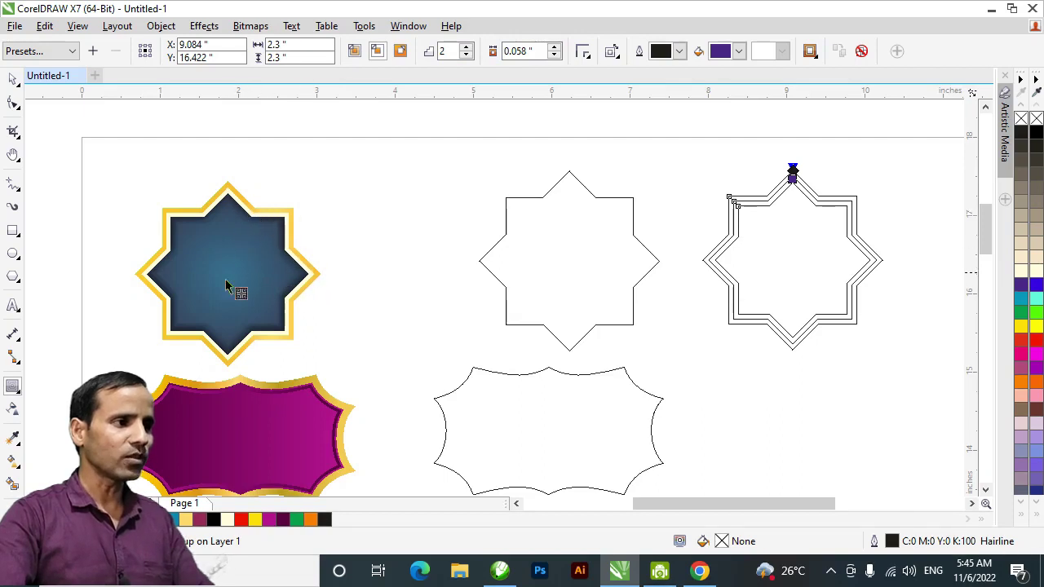
Step: Break the contour group apart into separate star outlines and deselect them
key("space")
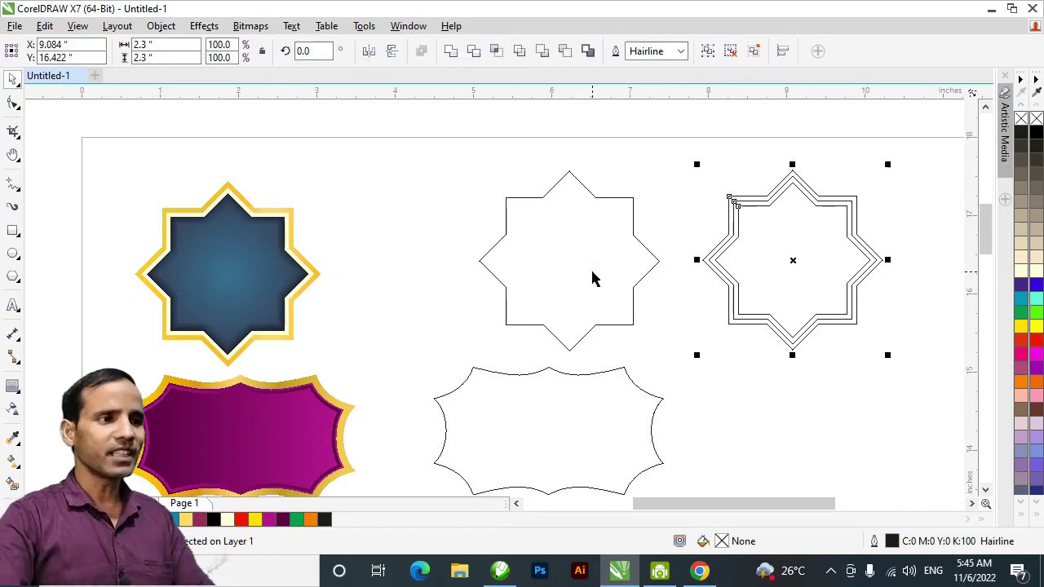
key("ctrl+k")
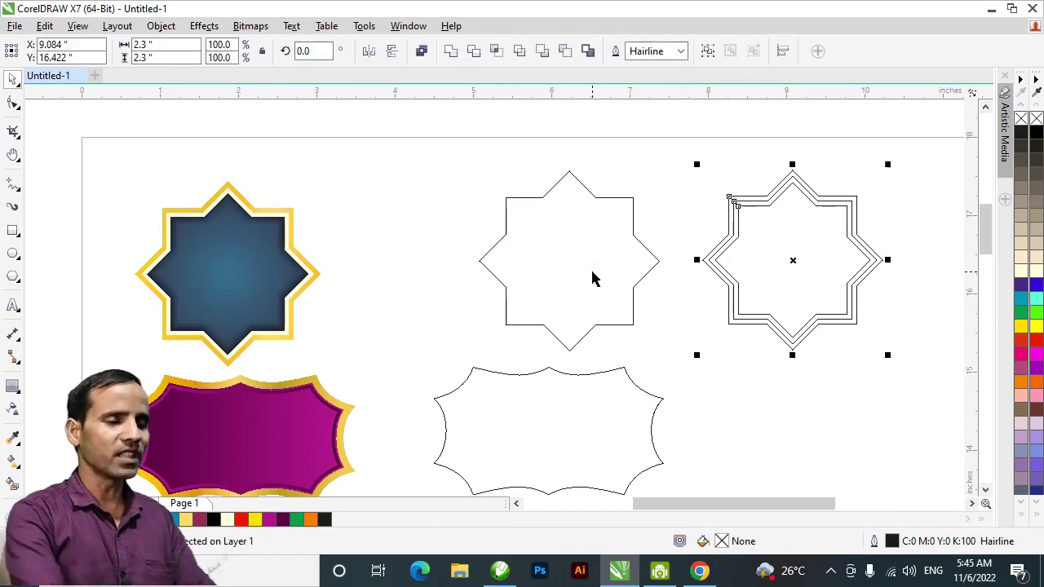
left_click(375, 312)
left_click(674, 303)
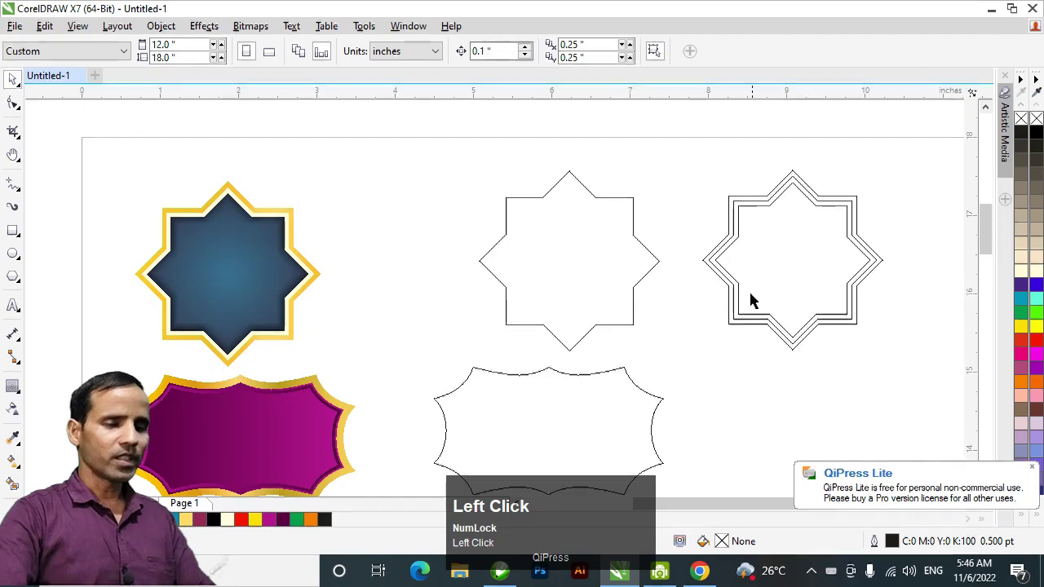
Step: Fill the outermost of the three nested stars with yellow (C 0, M 0, Y 100, K 0)
left_click(748, 205)
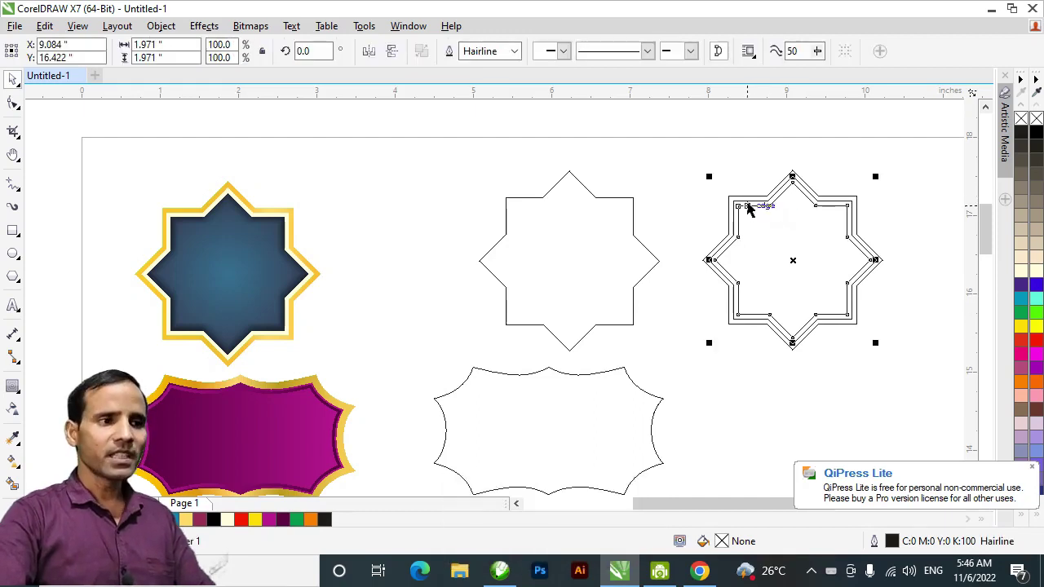
left_click(764, 194)
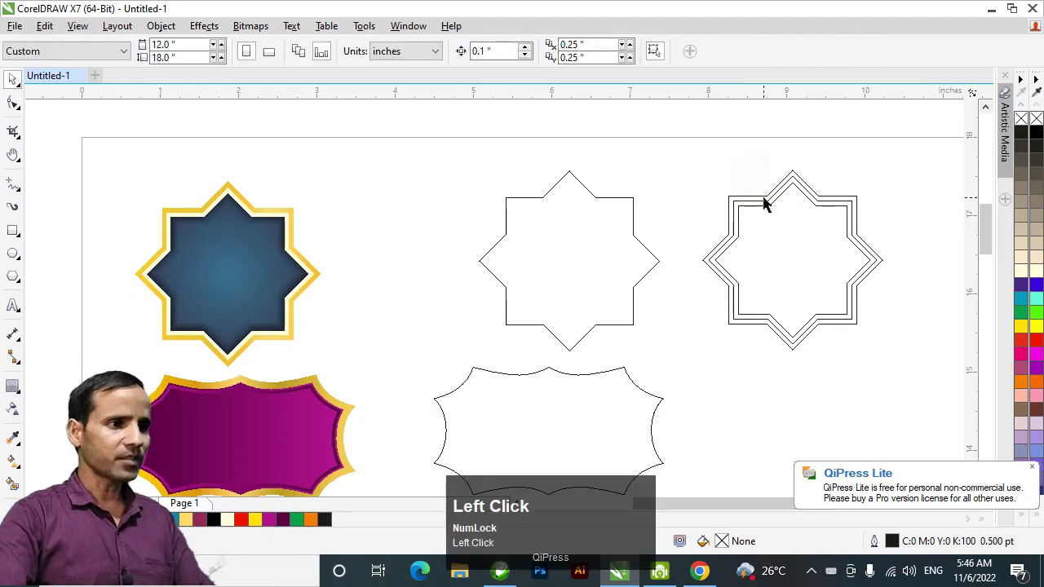
left_click(764, 196)
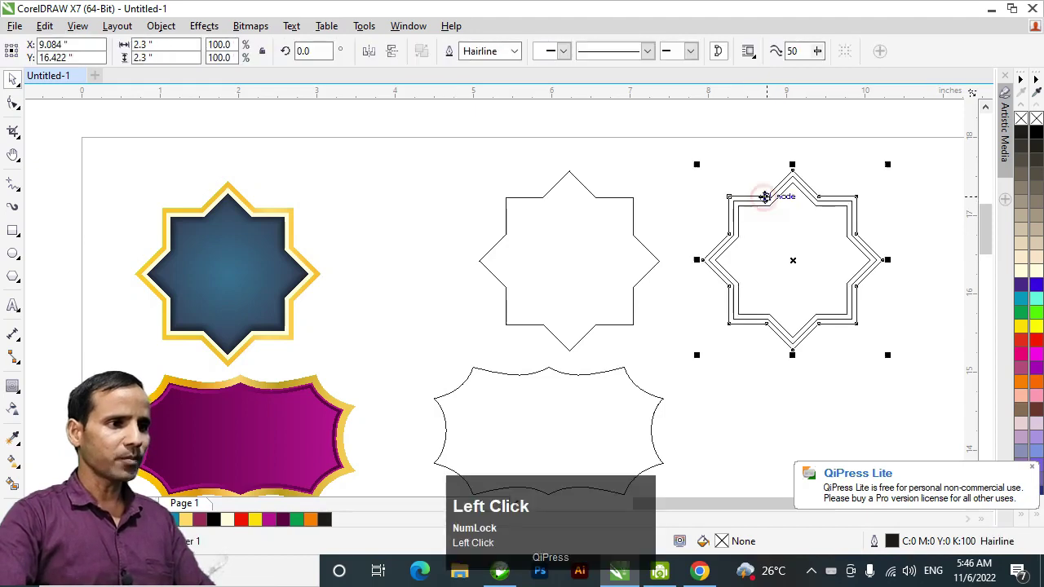
left_click(1020, 326)
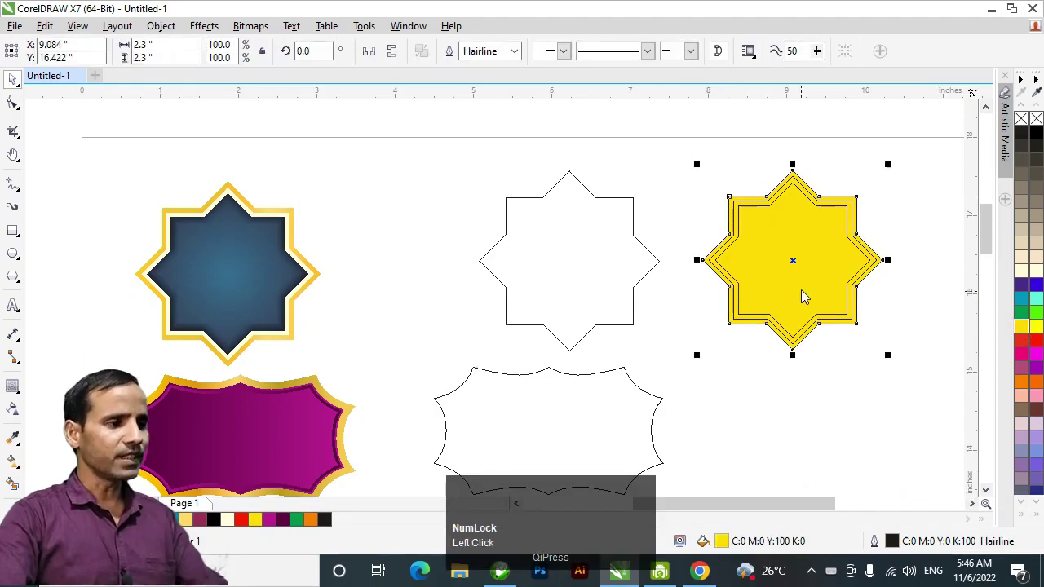
Step: Apply a linear fountain fill to the outer star, running horizontally from its left tip to its right tip
key("h")
left_click(787, 249)
left_click_drag(781, 271, 674, 302)
key("space")
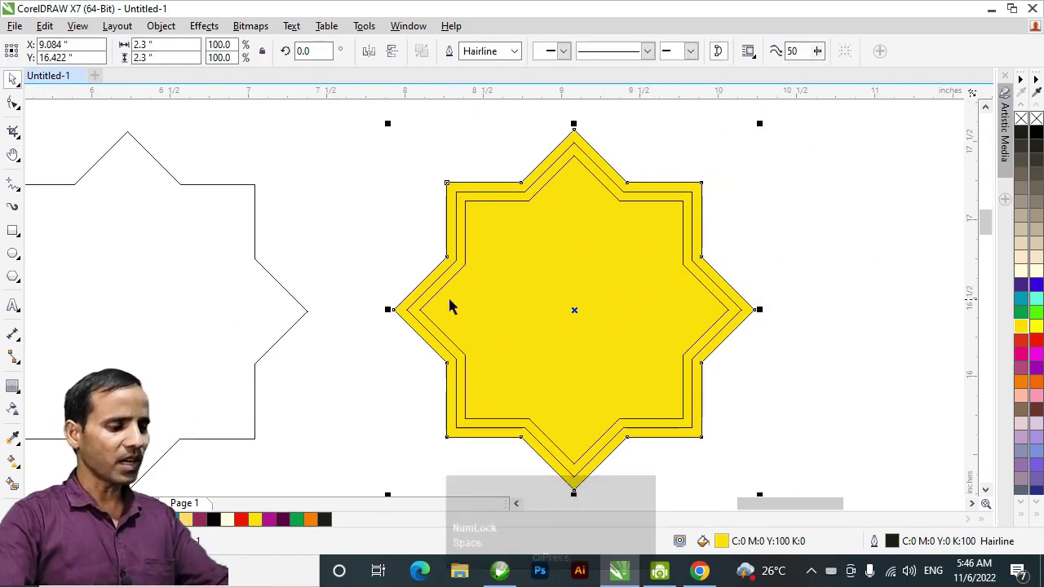
key("g")
left_click_drag(400, 311, 741, 310)
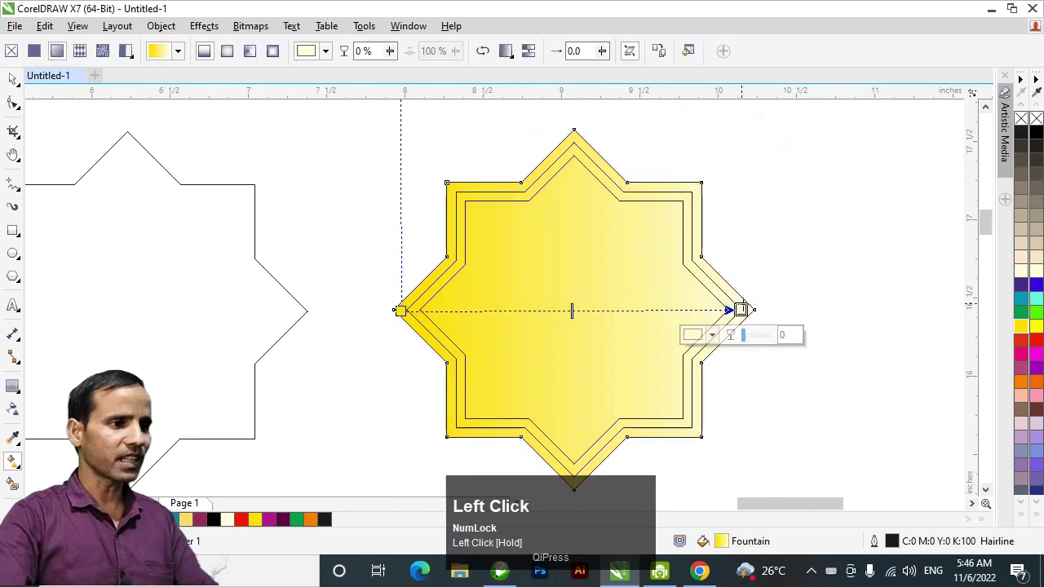
Step: Set the gradient's right end colour to a brownish gold (C 13, M 35, Y 75, K 17)
left_click(693, 334)
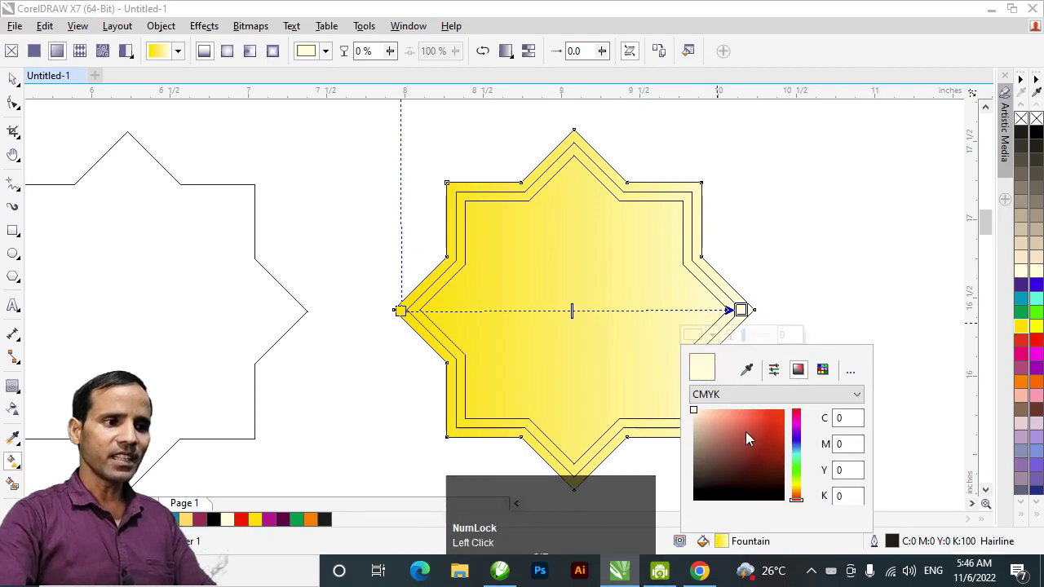
left_click_drag(797, 504, 800, 497)
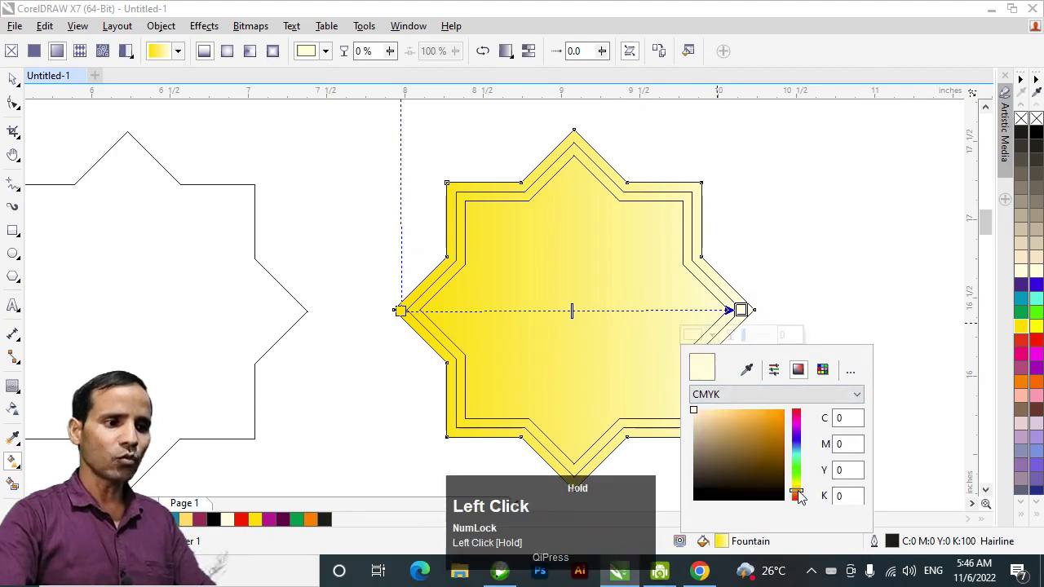
left_click_drag(758, 440, 748, 431)
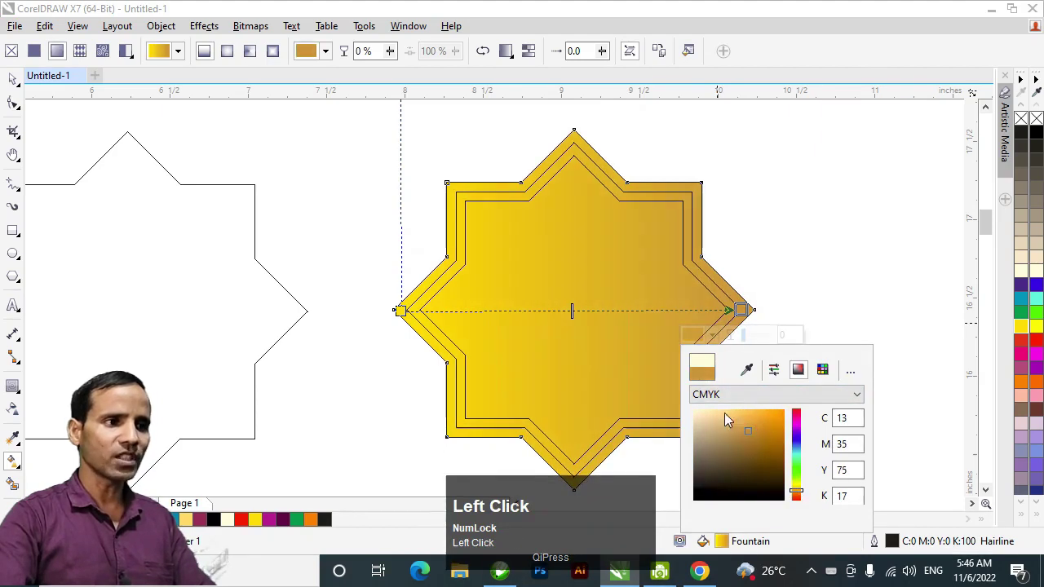
left_click(619, 282)
Step: Set the gradient's left start colour to an amber gold (C 4, M 22, Y 86, K 7)
left_click(400, 310)
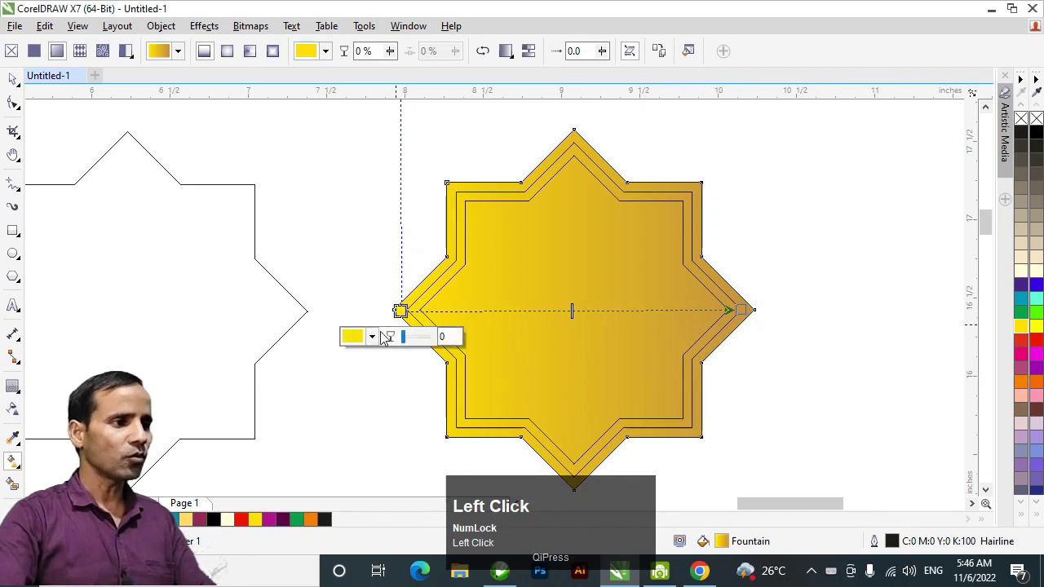
left_click(373, 336)
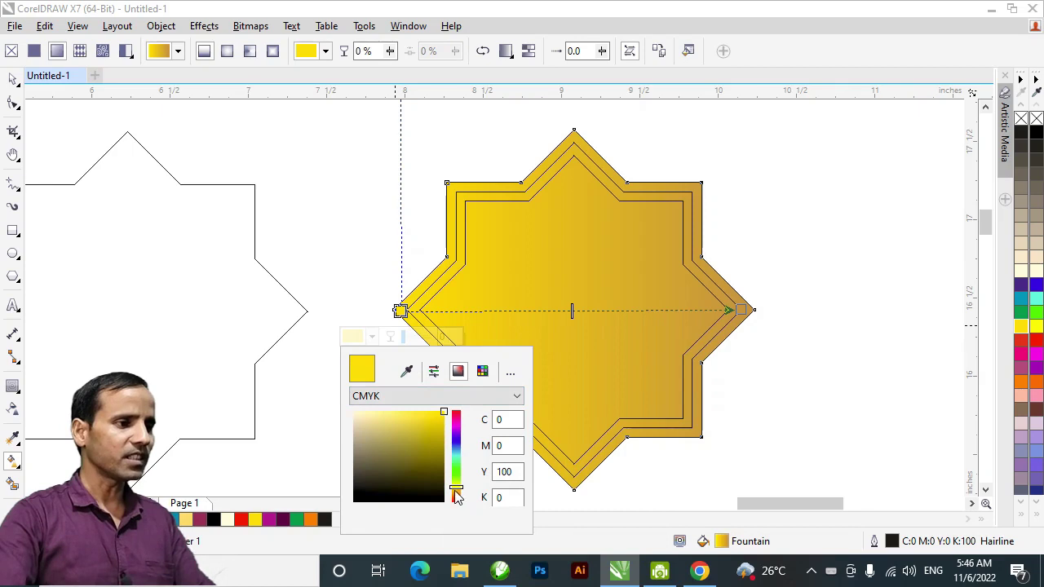
left_click(455, 492)
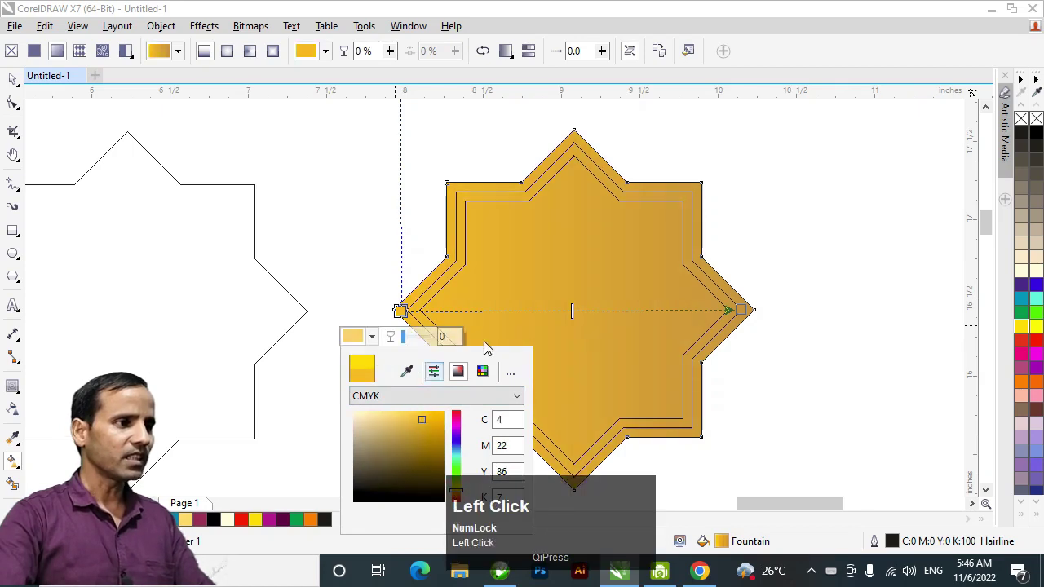
left_click(541, 321)
Step: Add a middle colour node to the gradient at 51% and make it light gold (R 247, G 215, B 140)
left_click(538, 312)
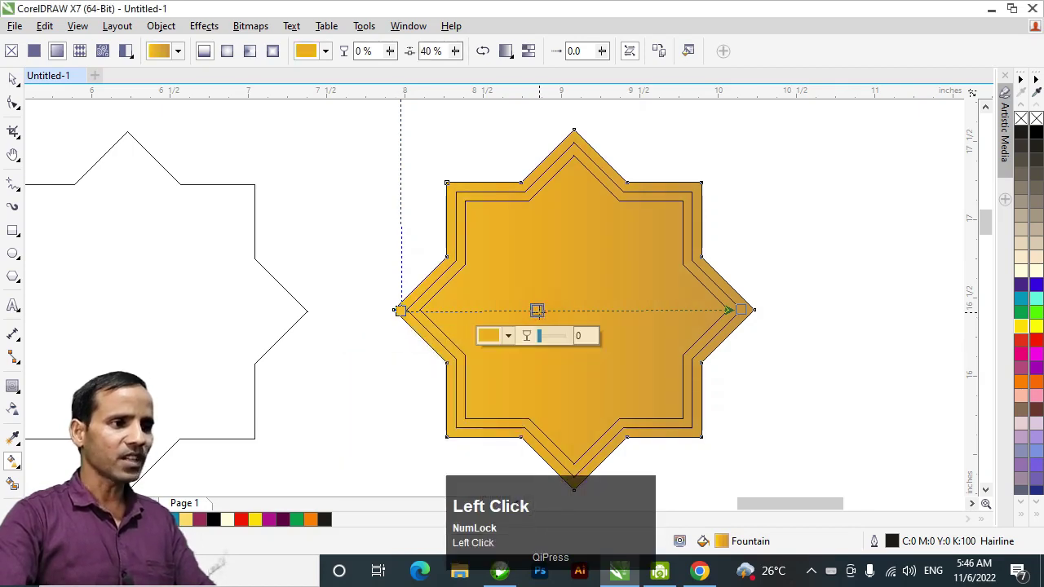
left_click_drag(538, 313, 573, 311)
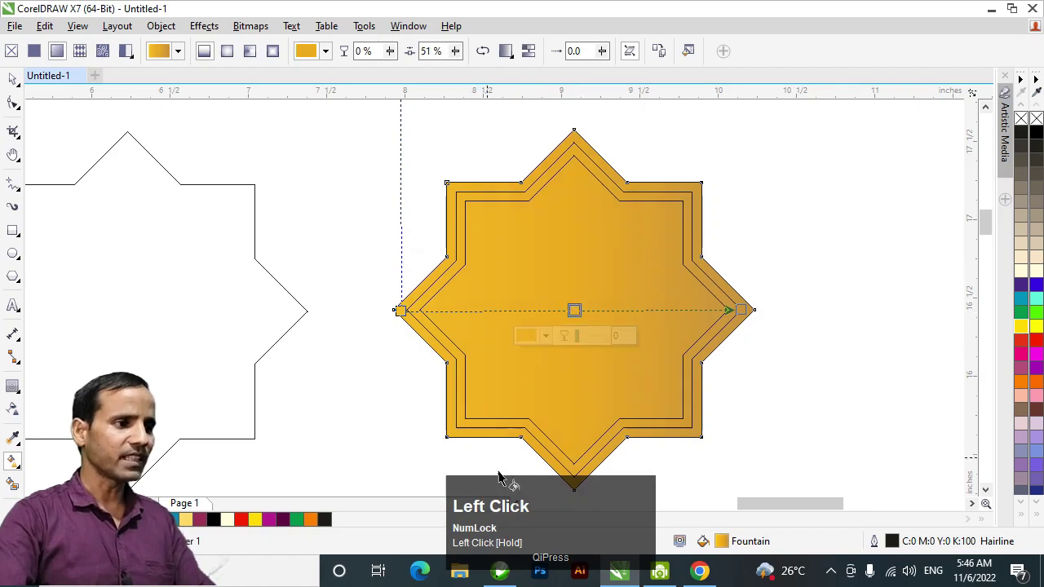
left_click(531, 336)
left_click_drag(581, 421, 567, 414)
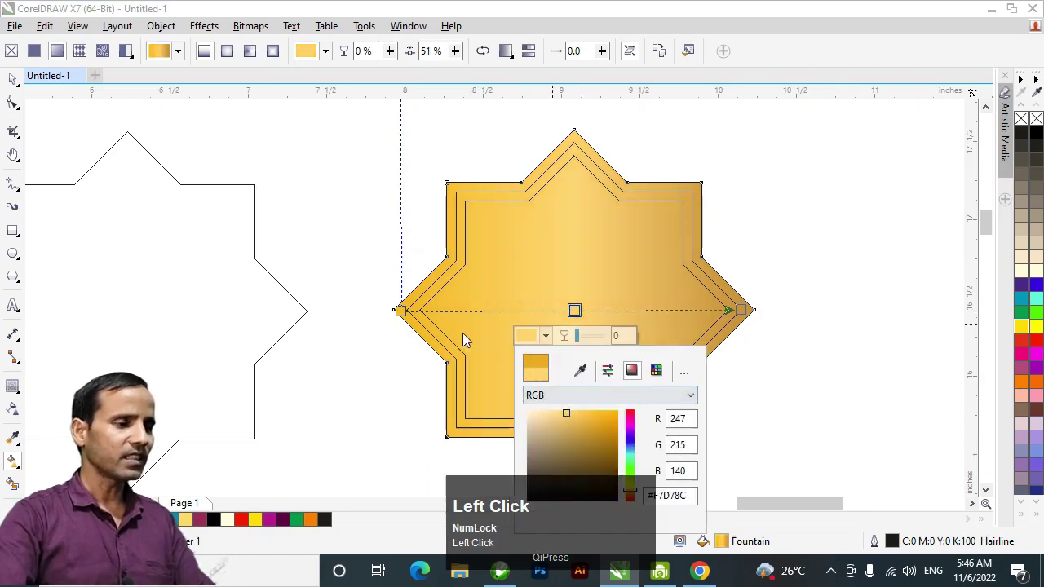
Step: Darken the gradient's left start colour to a deeper gold and deselect the star
left_click(401, 310)
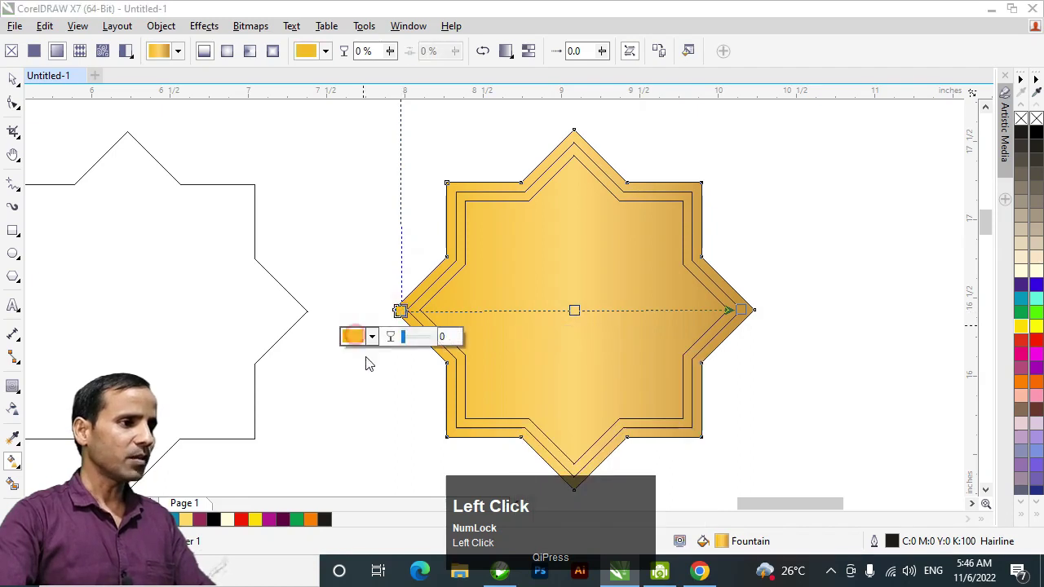
left_click(353, 336)
left_click_drag(423, 421, 433, 426)
left_click(333, 296)
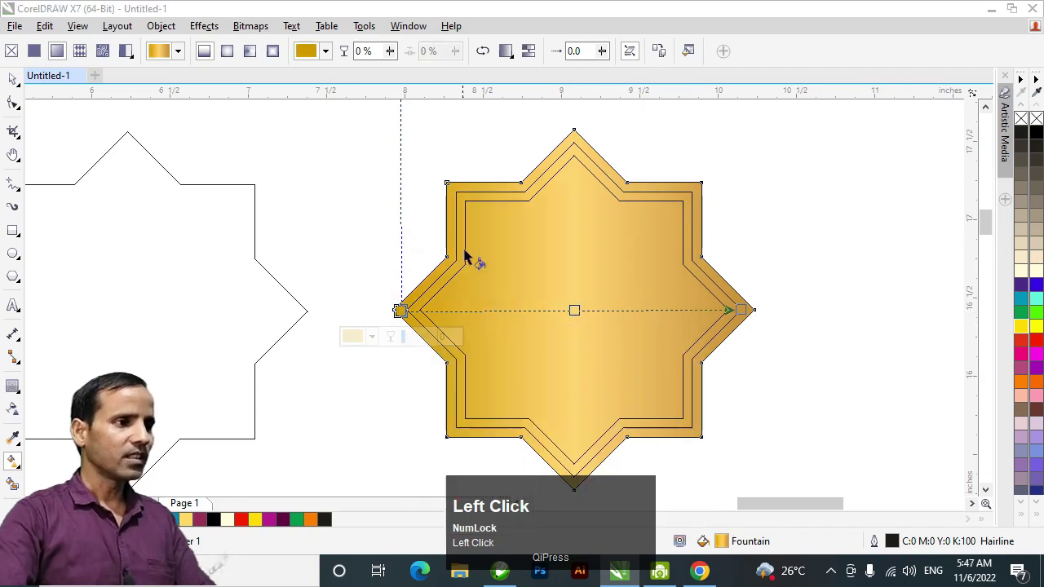
left_click(14, 81)
left_click(333, 193)
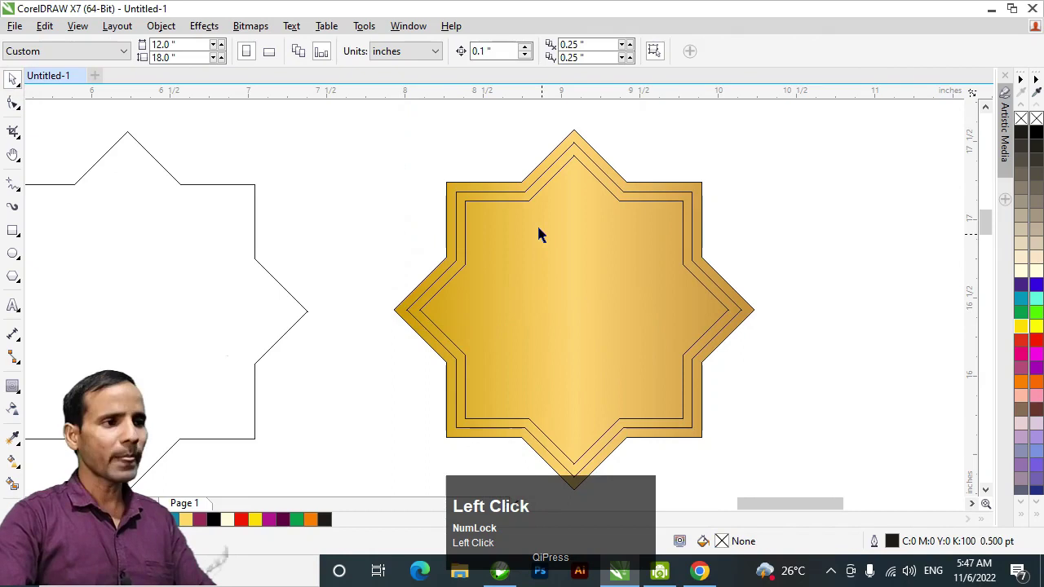
Step: Select the middle of the three nested star outlines on the gold badge
key("h")
right_click(527, 247)
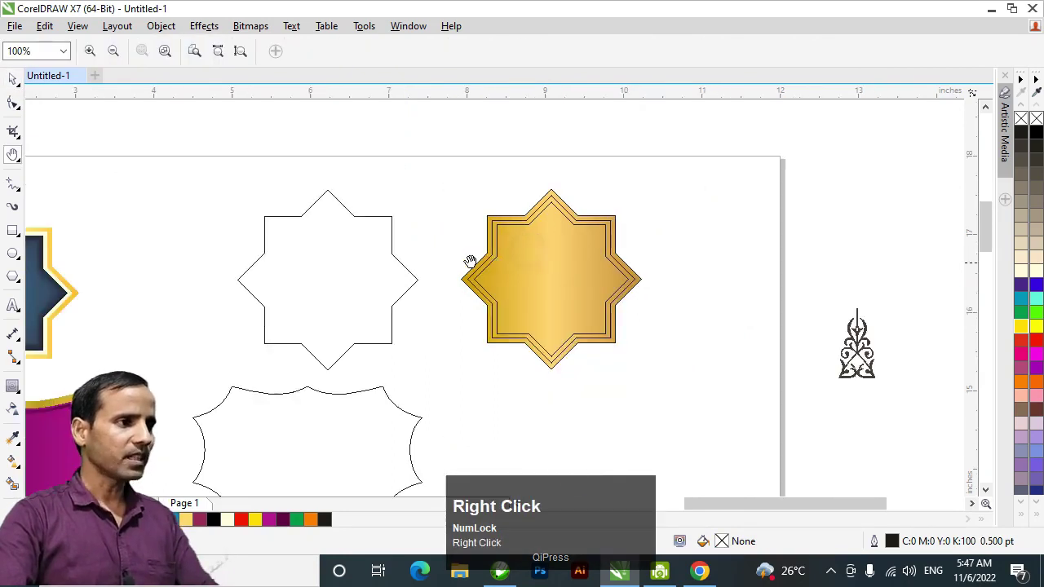
left_click_drag(397, 274, 667, 274)
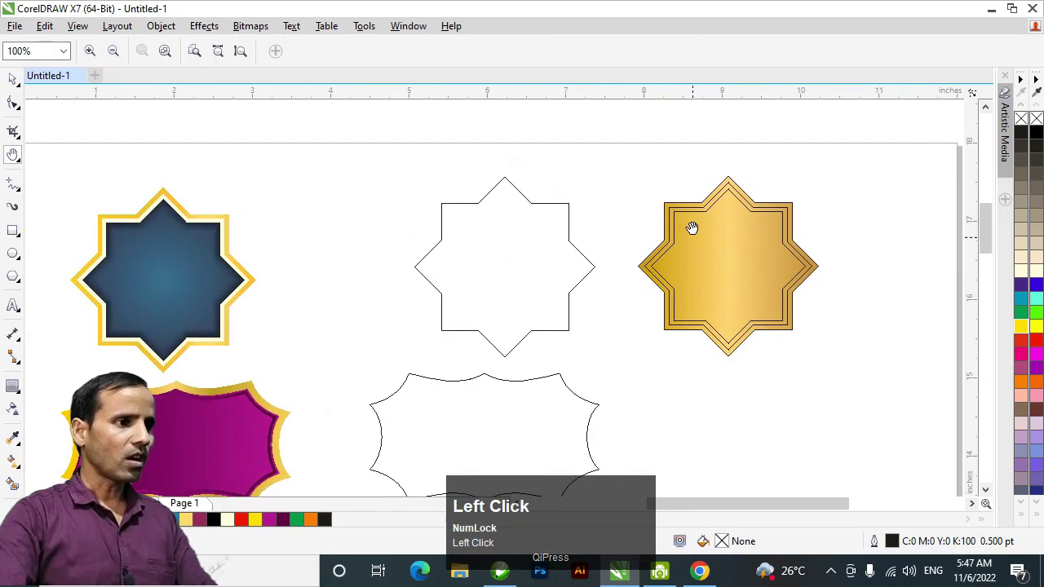
key("space")
scroll(691, 217, "up", 2)
scroll(693, 217, "up", 2)
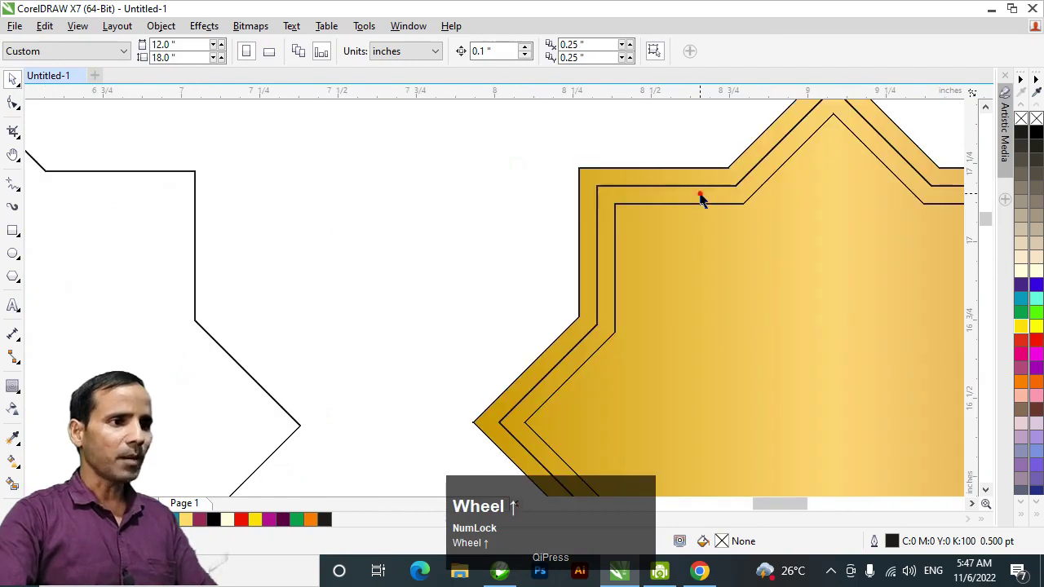
left_click(699, 229)
key("h")
right_click(723, 241)
left_click_drag(723, 242, 598, 240)
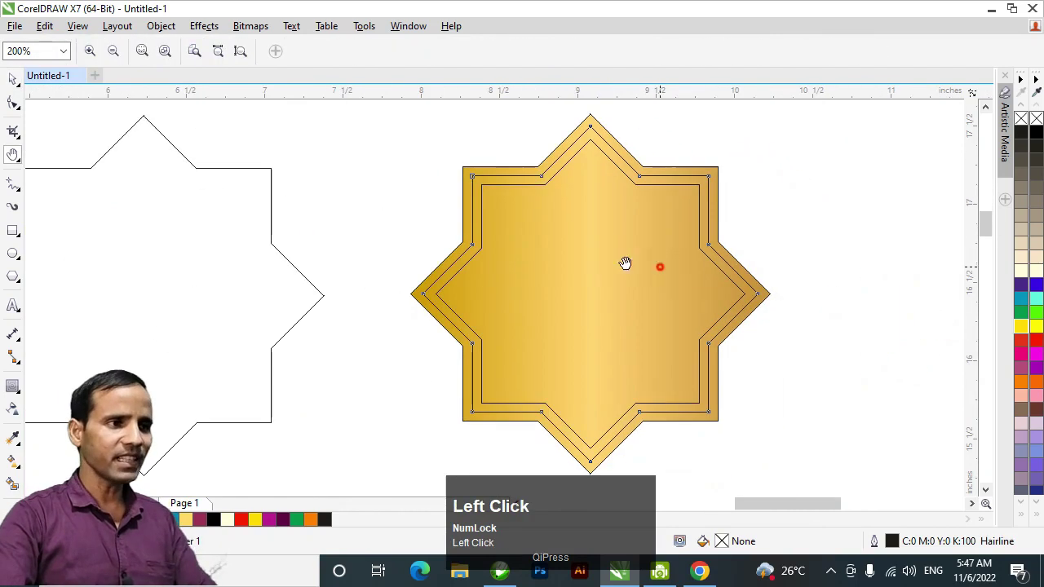
left_click_drag(660, 265, 599, 259)
key("space")
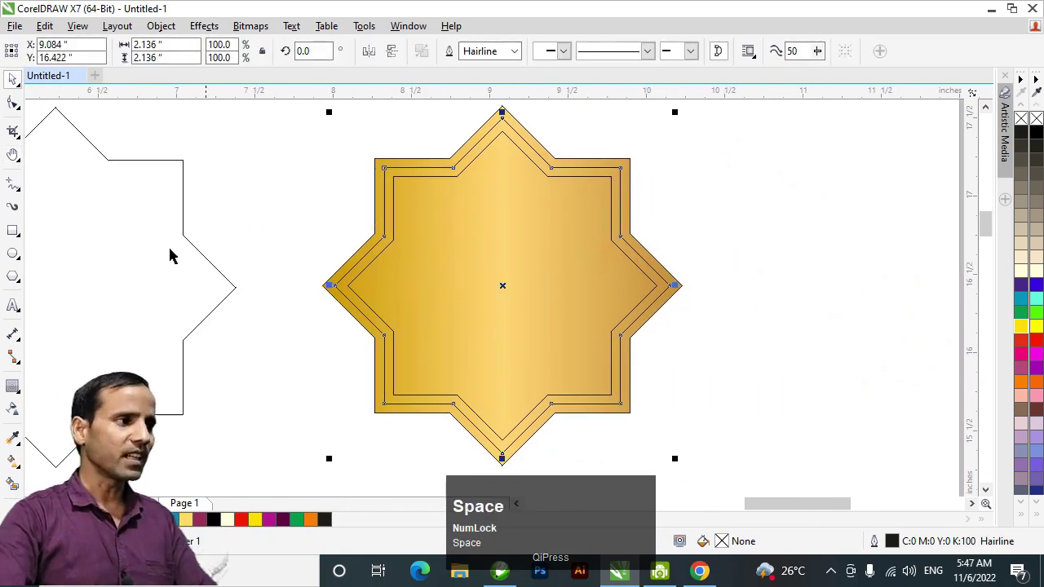
Step: Copy the outer star's gold gradient fill onto the middle star with the Attributes Eyedropper
left_click(12, 438)
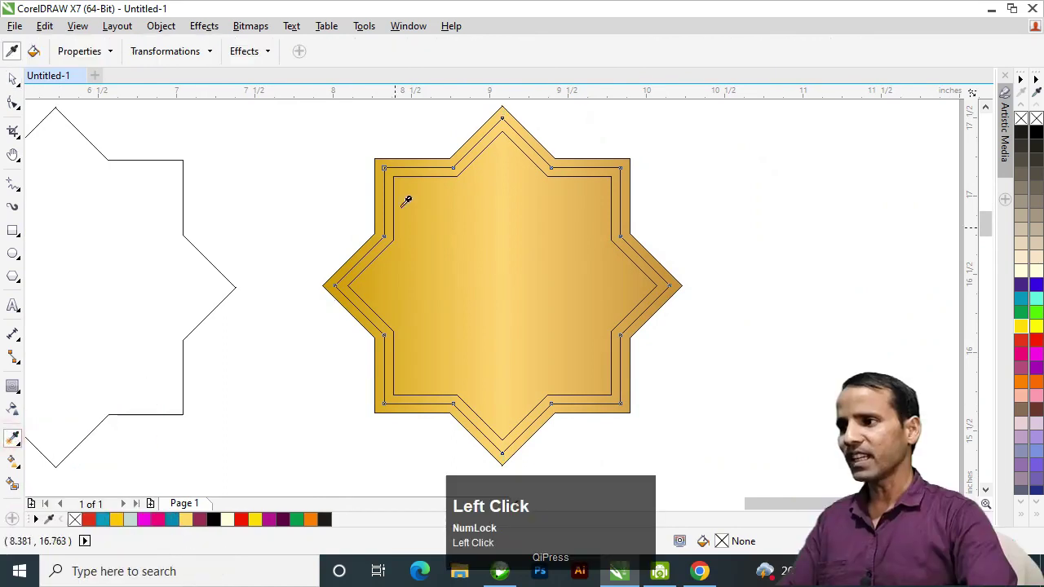
left_click(415, 160)
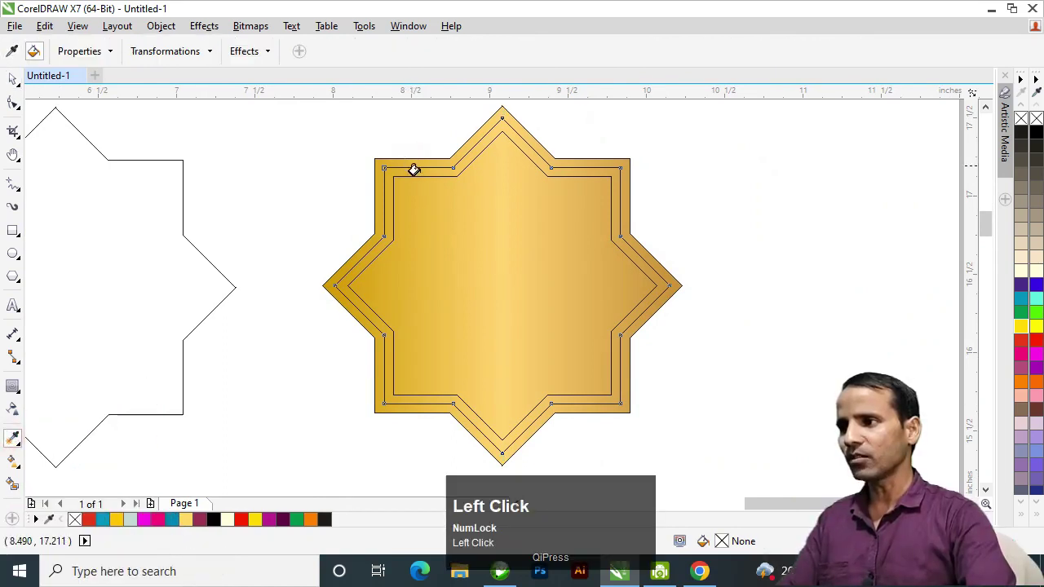
scroll(413, 163, "up", 2)
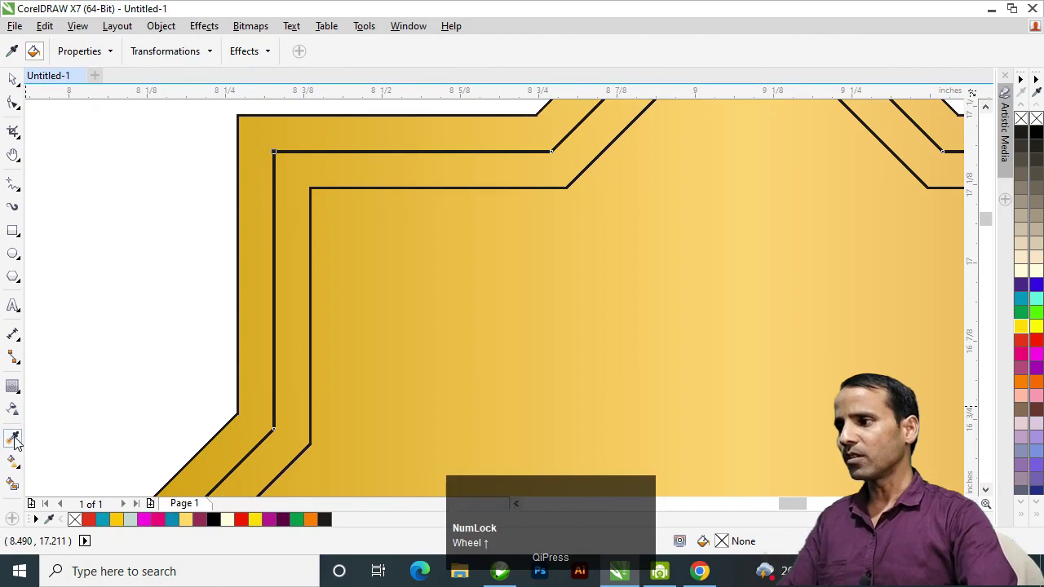
left_click_drag(12, 438, 75, 464)
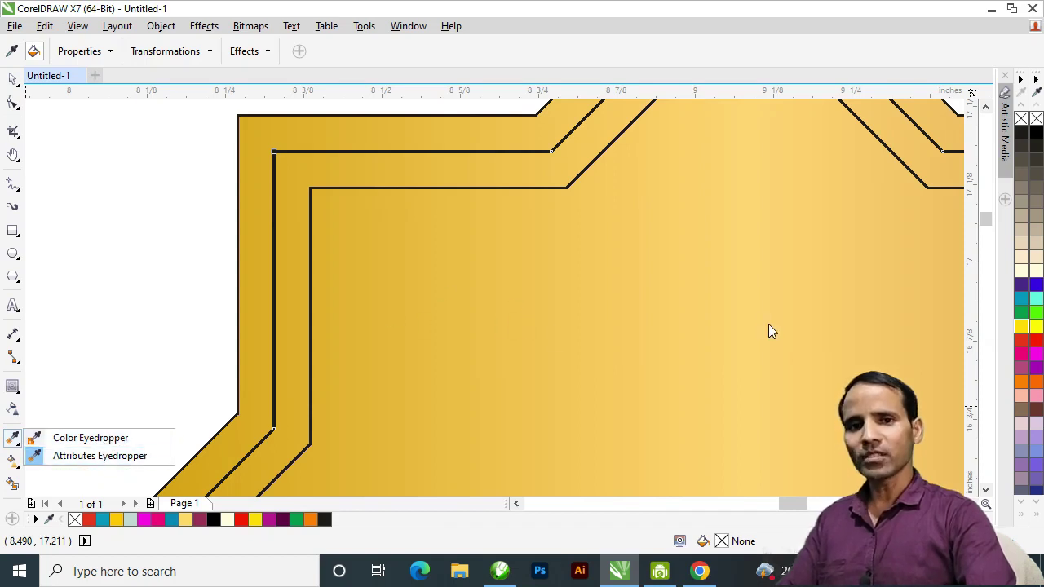
left_click(184, 271)
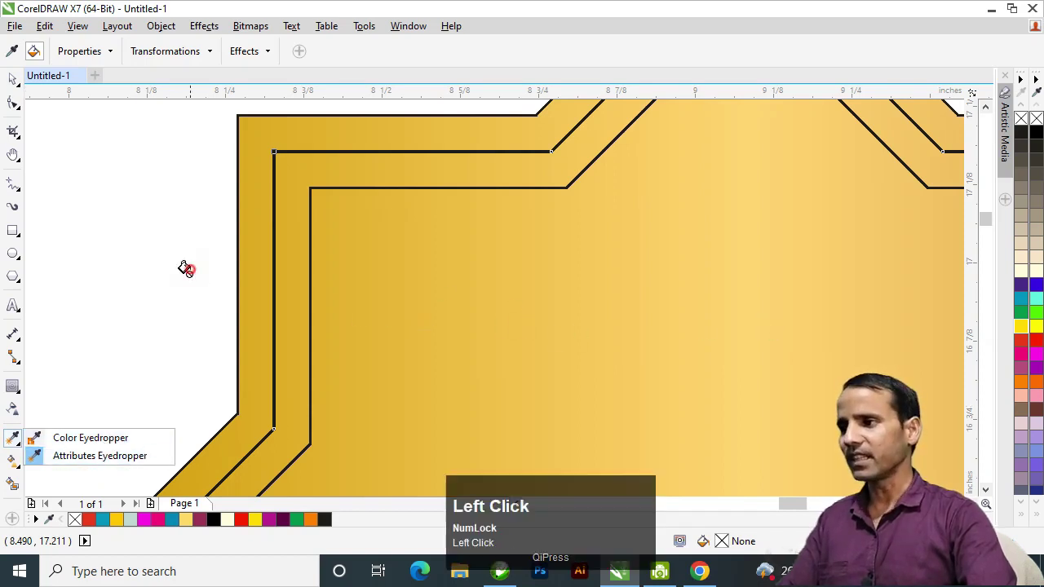
key("shift")
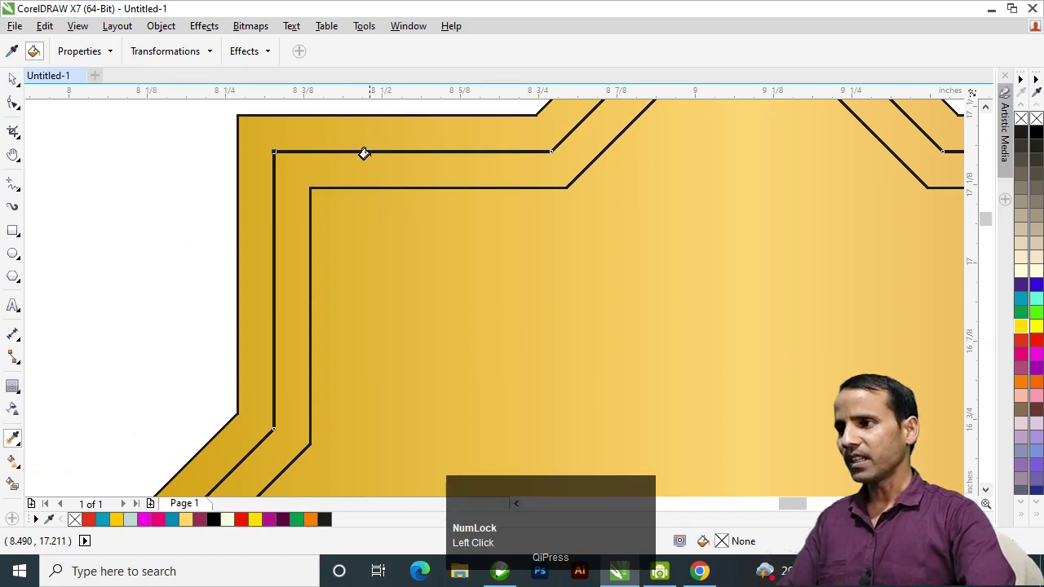
left_click(371, 151)
Step: Rotate the middle star's gradient so it runs diagonally from its lower-left corner to its upper-right corner, and deselect it
scroll(504, 226, "down", 1)
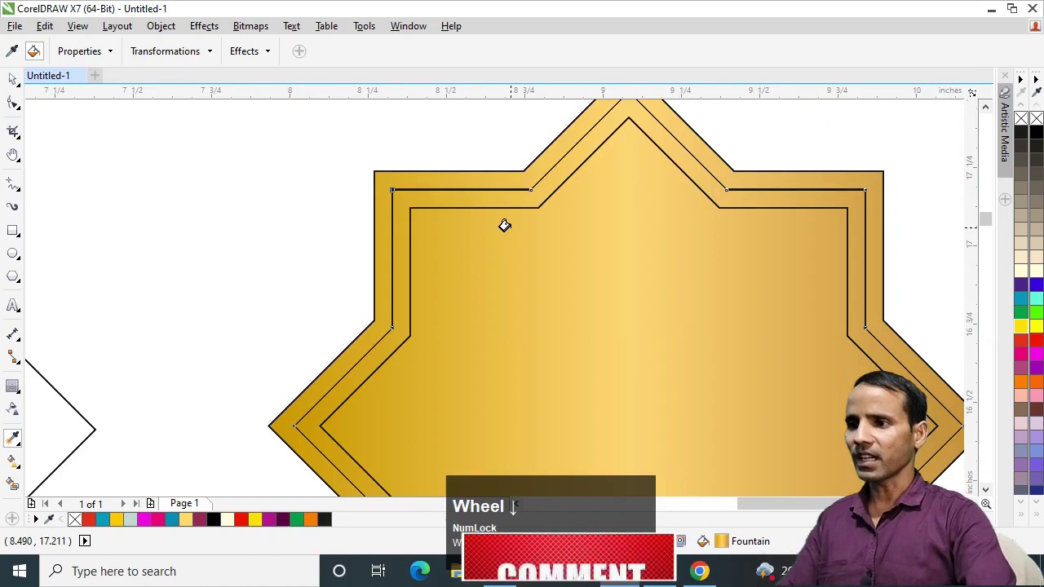
scroll(504, 225, "down", 1)
key("space")
key("h")
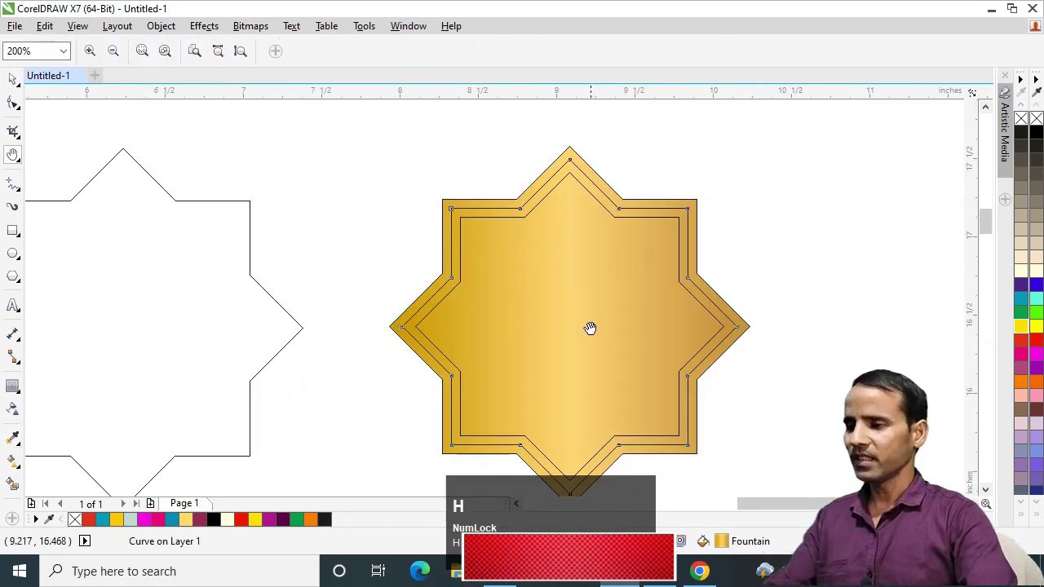
left_click_drag(590, 326, 598, 300)
key("space")
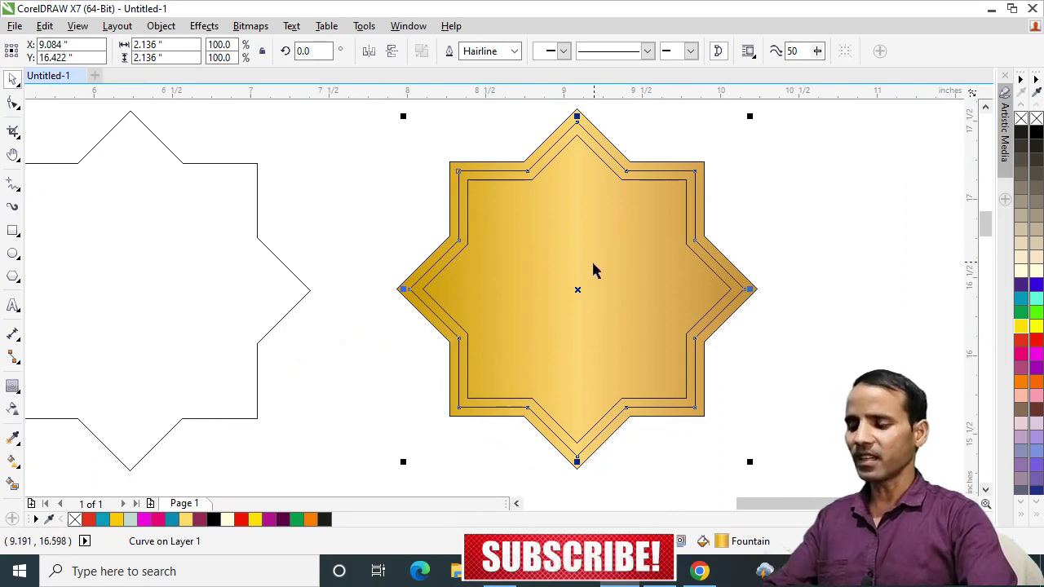
key("g")
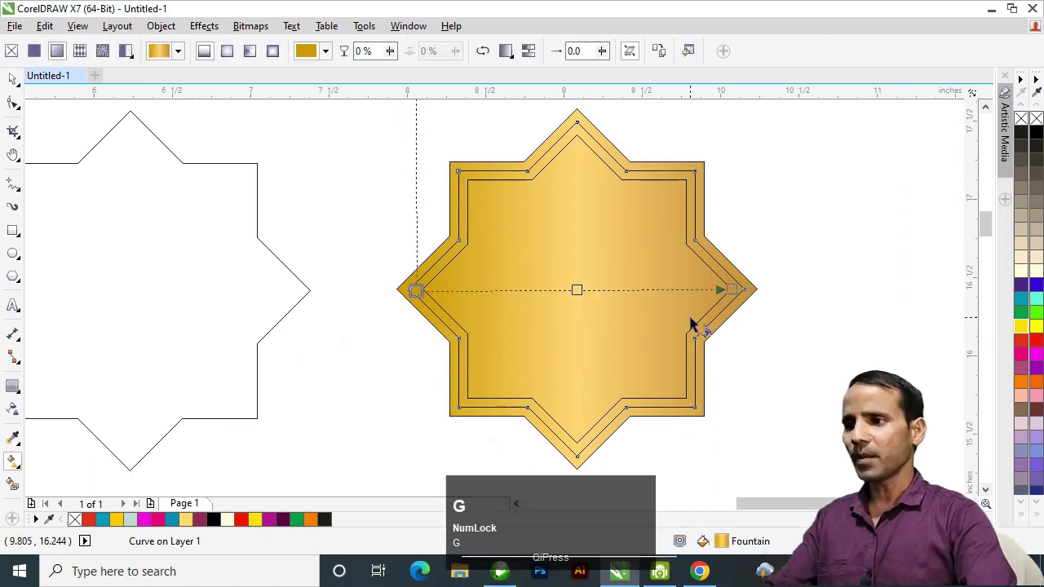
left_click_drag(743, 296, 727, 186)
left_click_drag(416, 291, 475, 383)
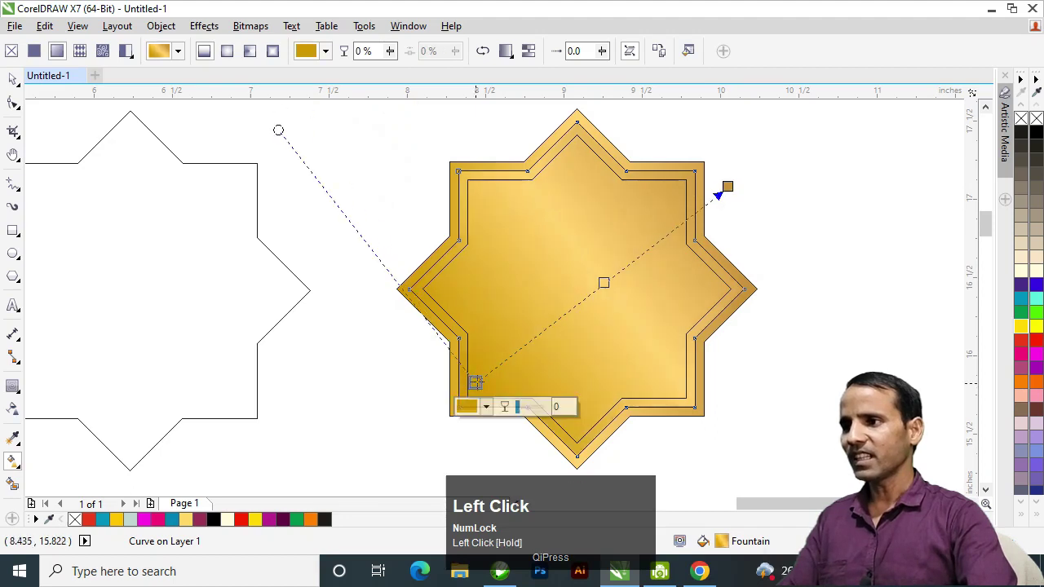
left_click(727, 187)
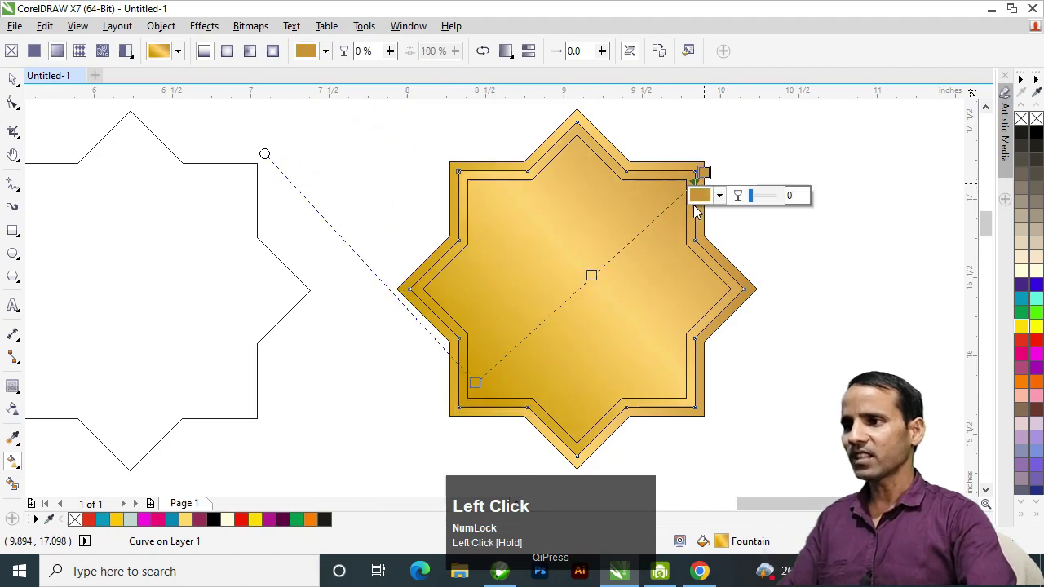
left_click(789, 239)
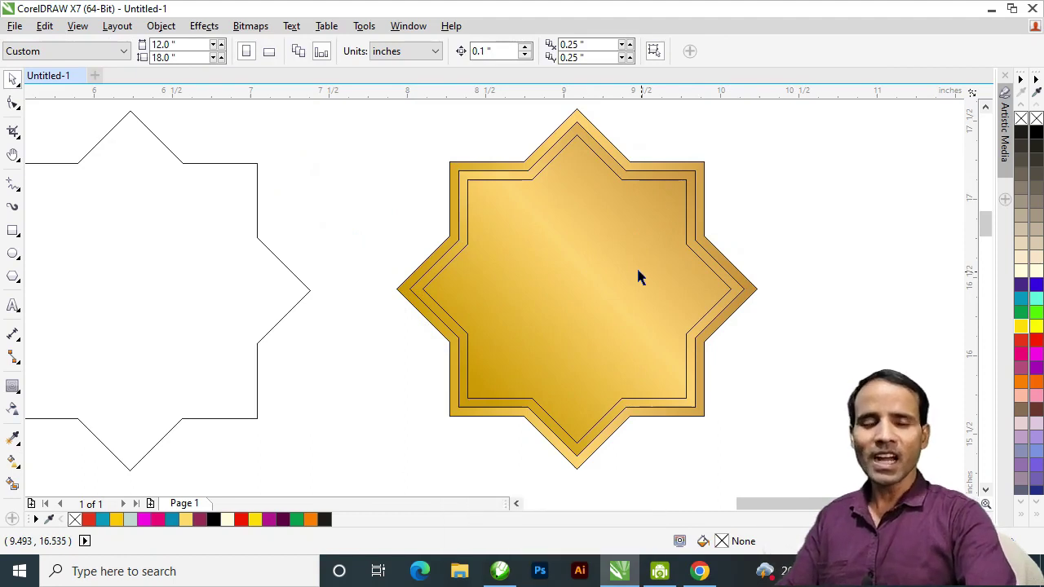
Step: Select the innermost star outline of the gold badge
left_click(562, 242)
scroll(653, 266, "down", 2)
key("space")
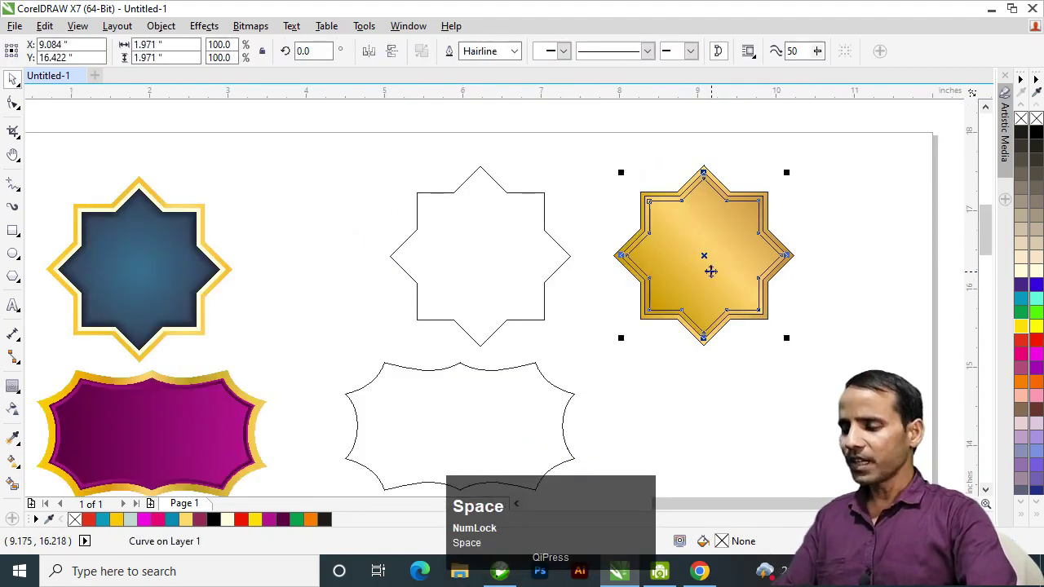
key("F11")
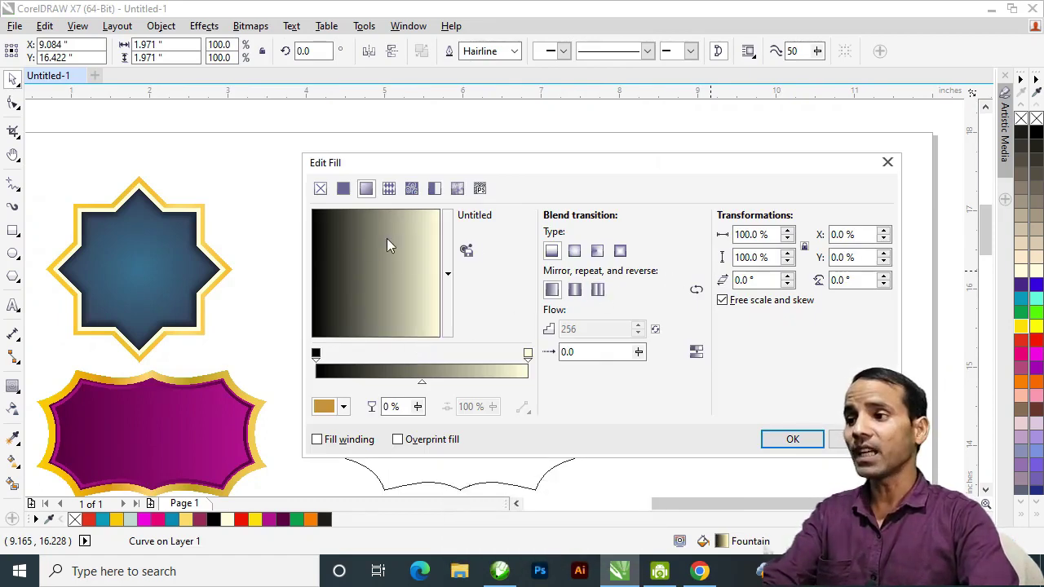
left_click(574, 251)
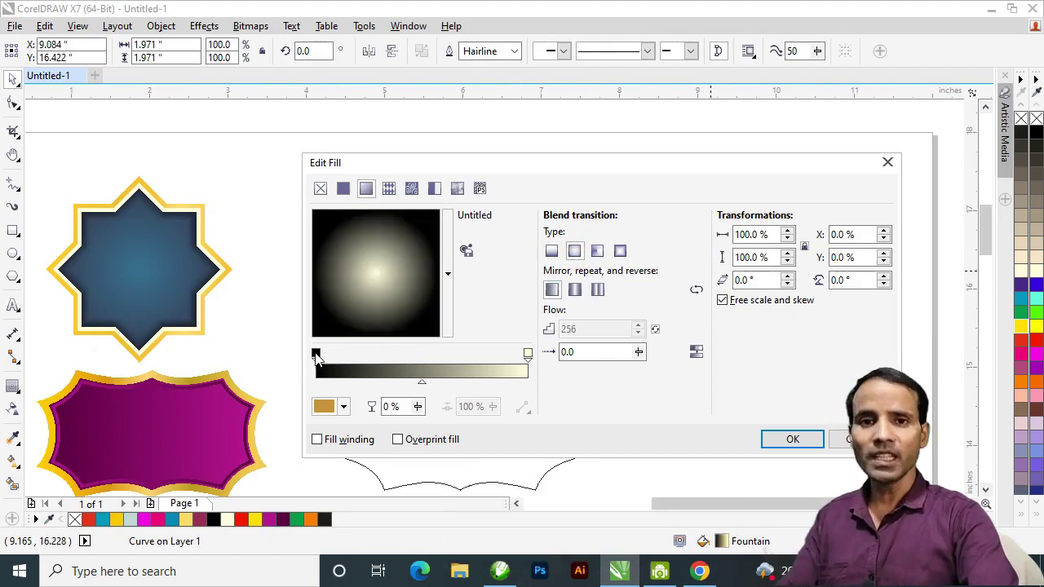
left_click(792, 439)
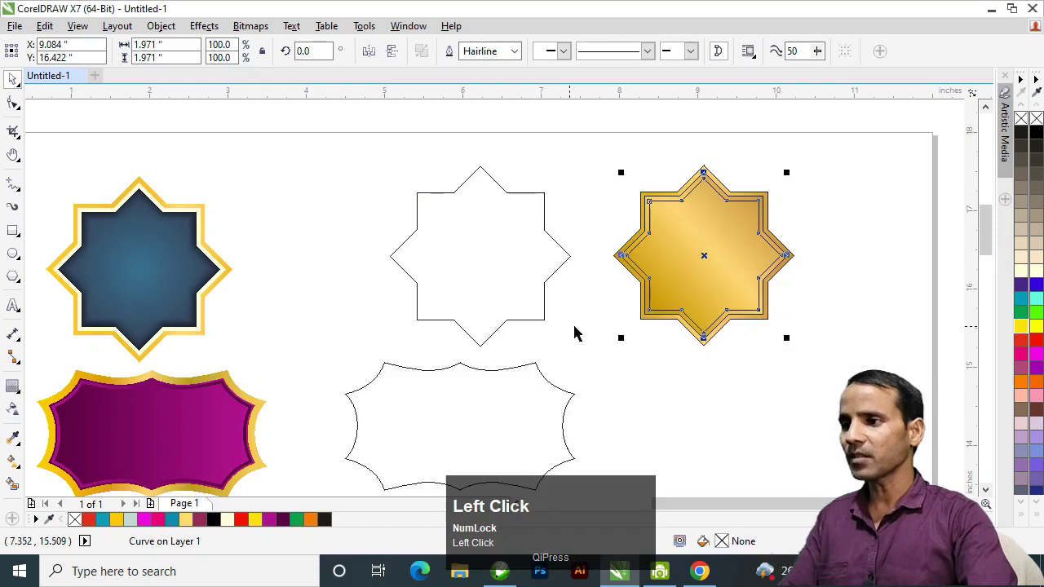
Step: Apply an elliptical fountain fill to the innermost star with the Interactive Fill tool
key("g")
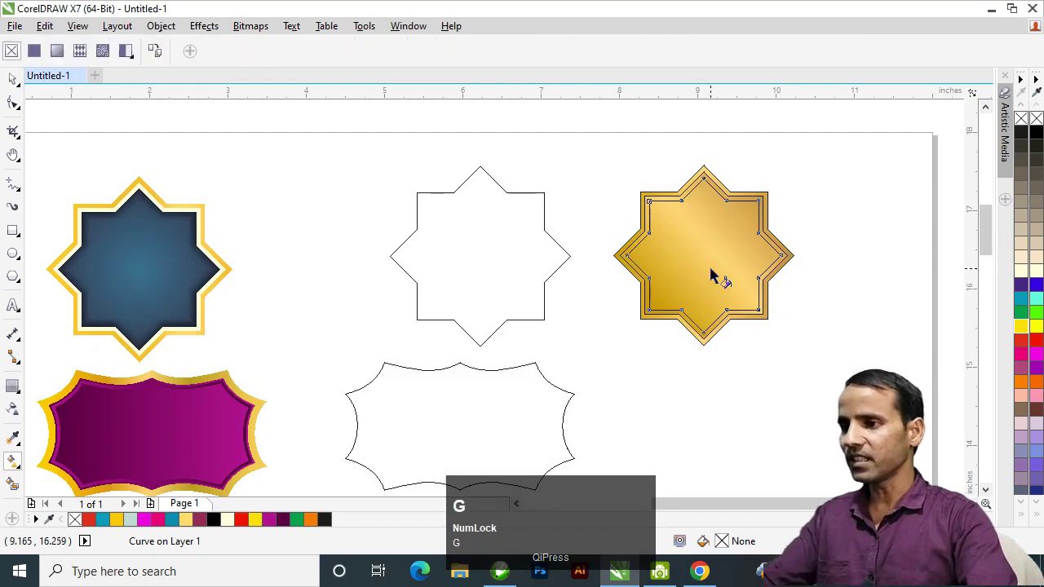
left_click(57, 51)
left_click(226, 50)
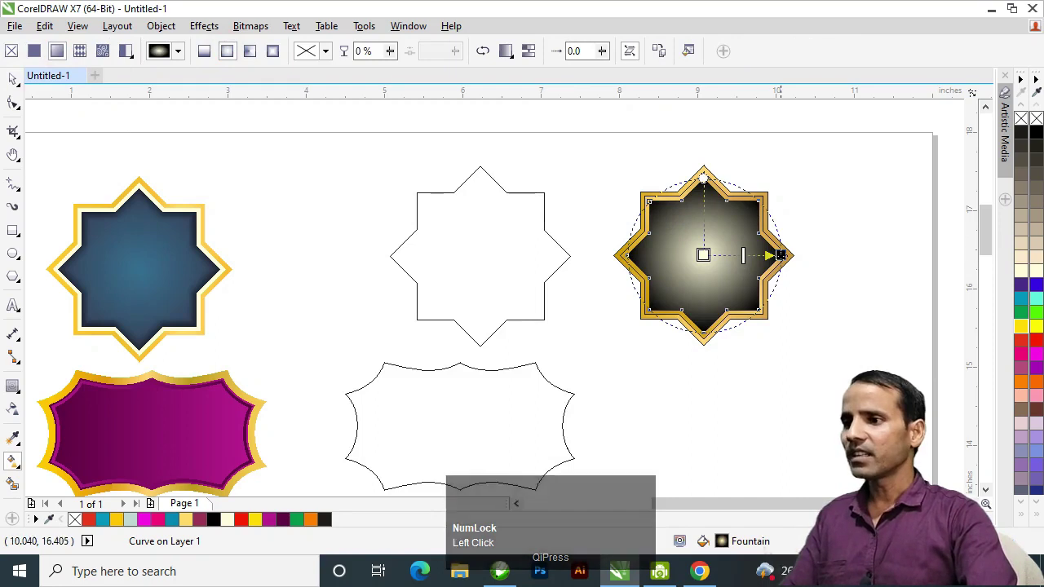
Step: Set the outer colour node of the innermost star's elliptical gradient to a very dark navy blue (R 11)
left_click(781, 255)
left_click(737, 279)
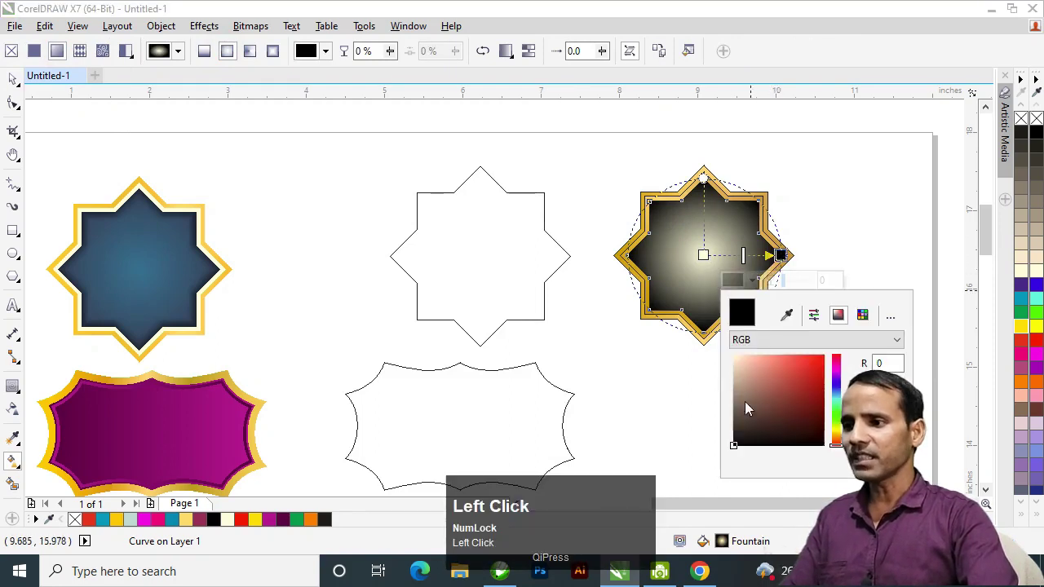
left_click(837, 447)
left_click_drag(840, 454, 836, 390)
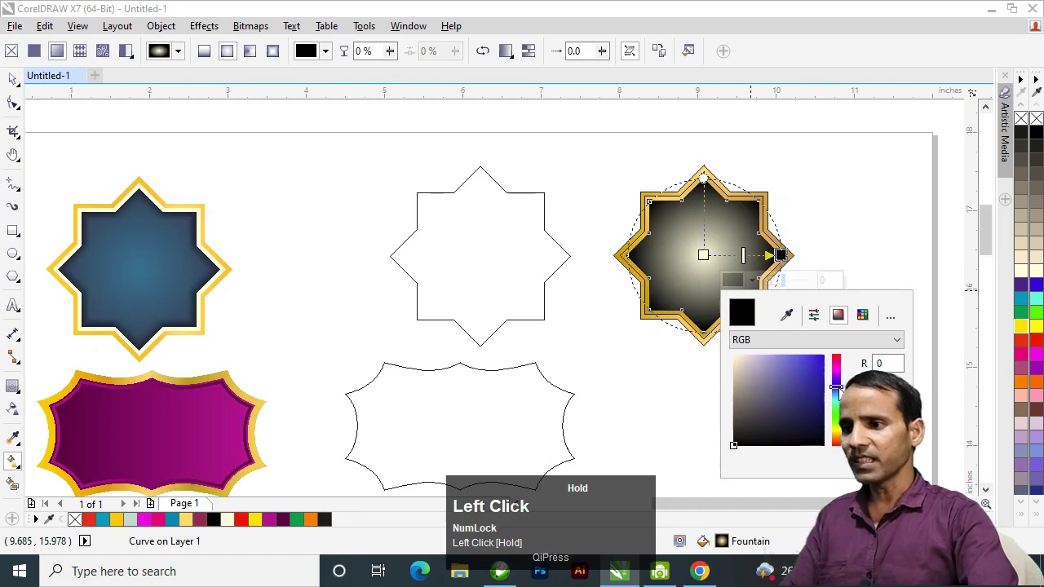
left_click_drag(837, 388, 837, 391)
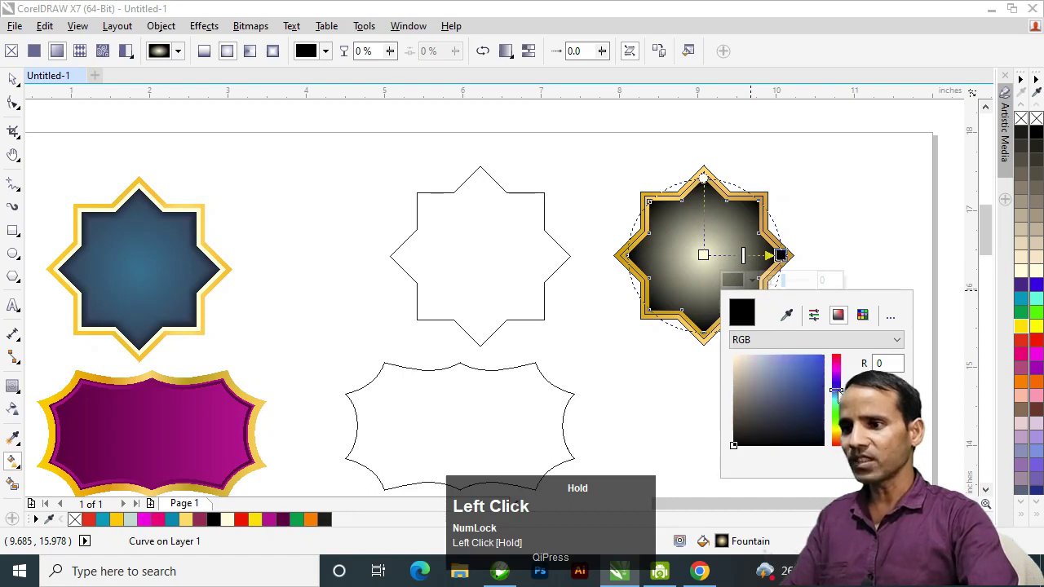
left_click(800, 423)
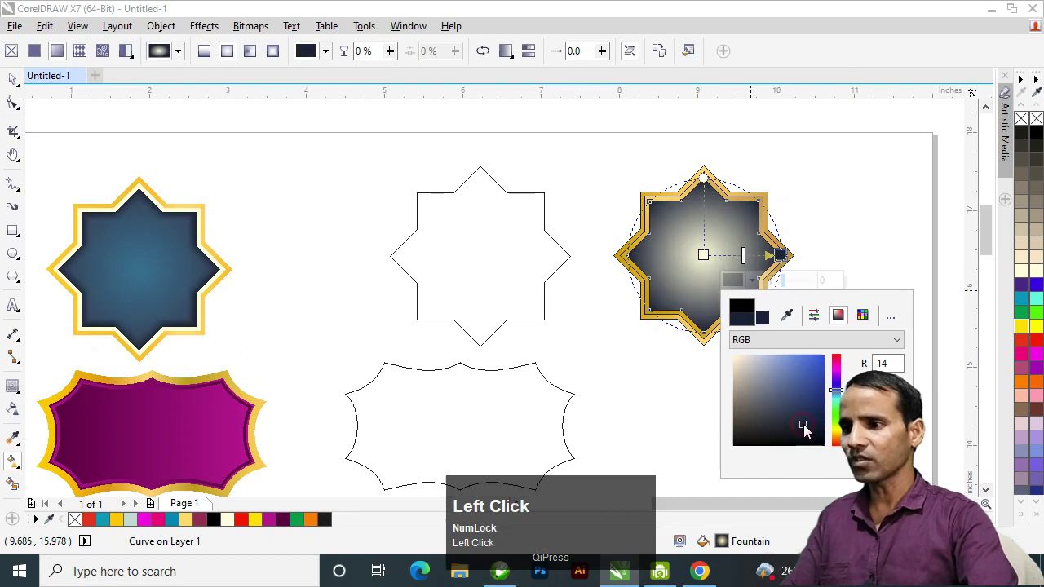
left_click(802, 428)
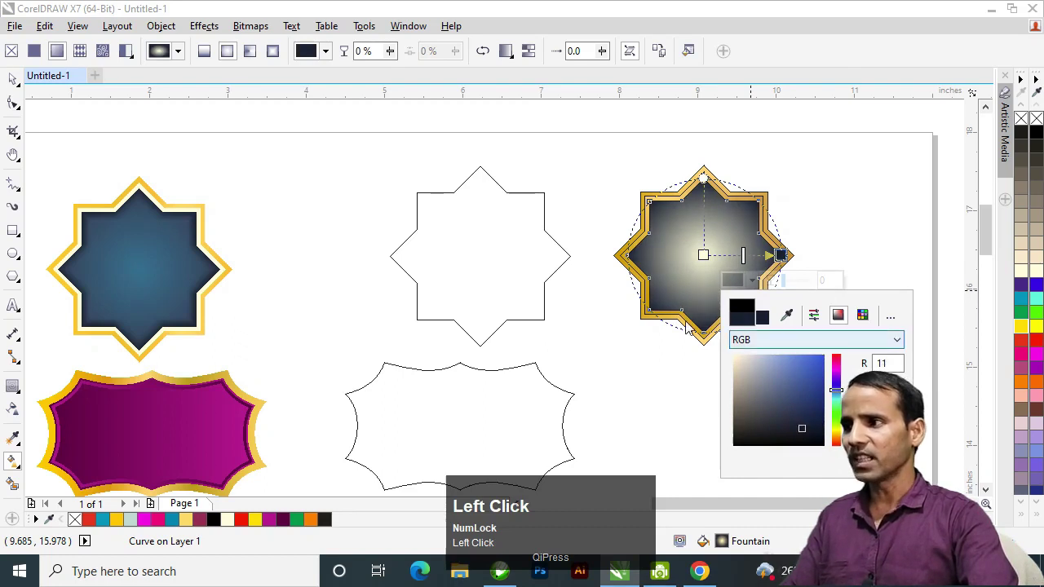
Step: Set the centre colour node of the innermost star's gradient to teal blue (R 47, G 132, B 163)
left_click(704, 256)
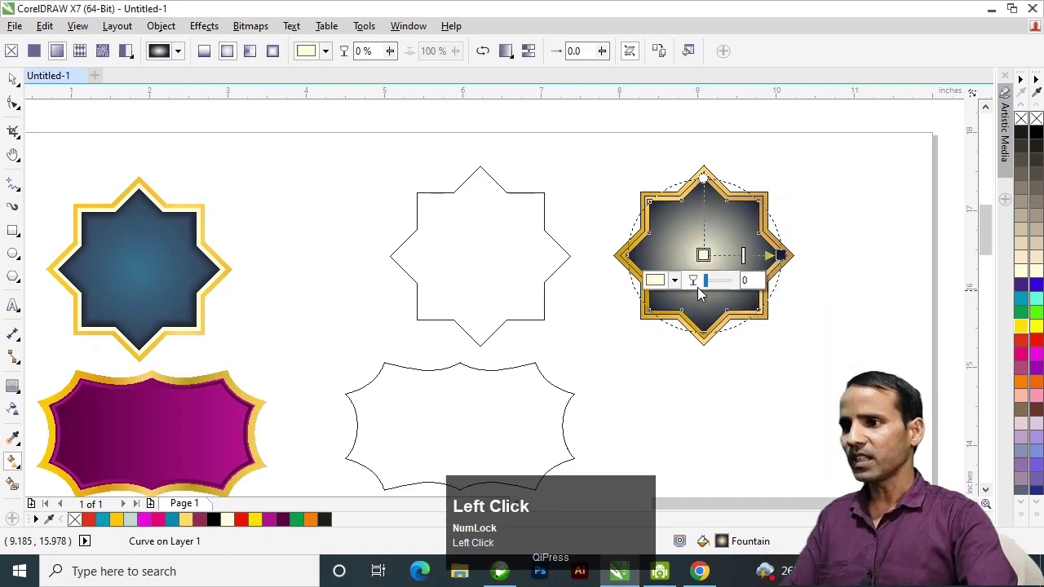
left_click(656, 281)
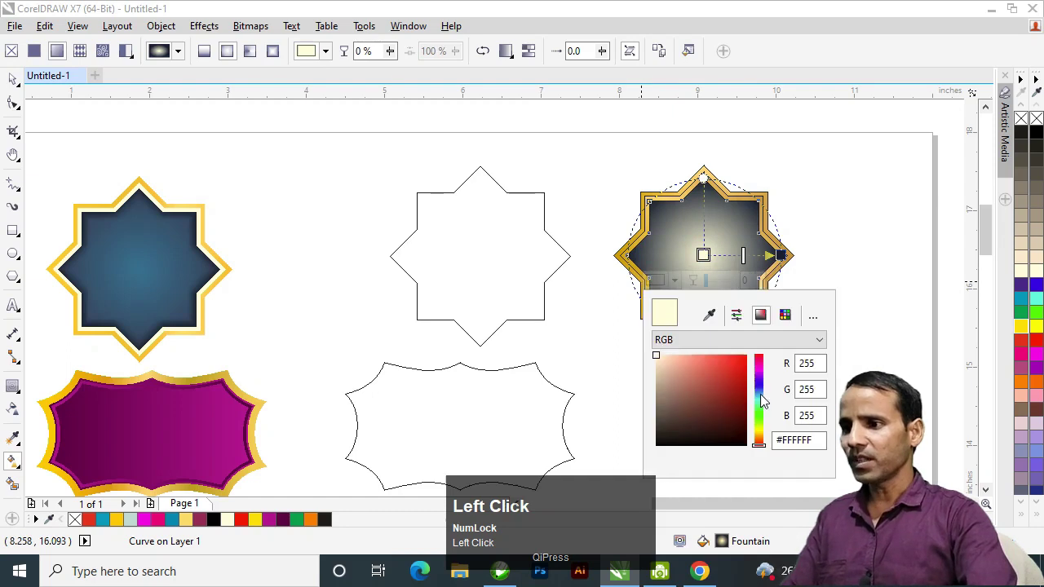
left_click(759, 386)
left_click(722, 407)
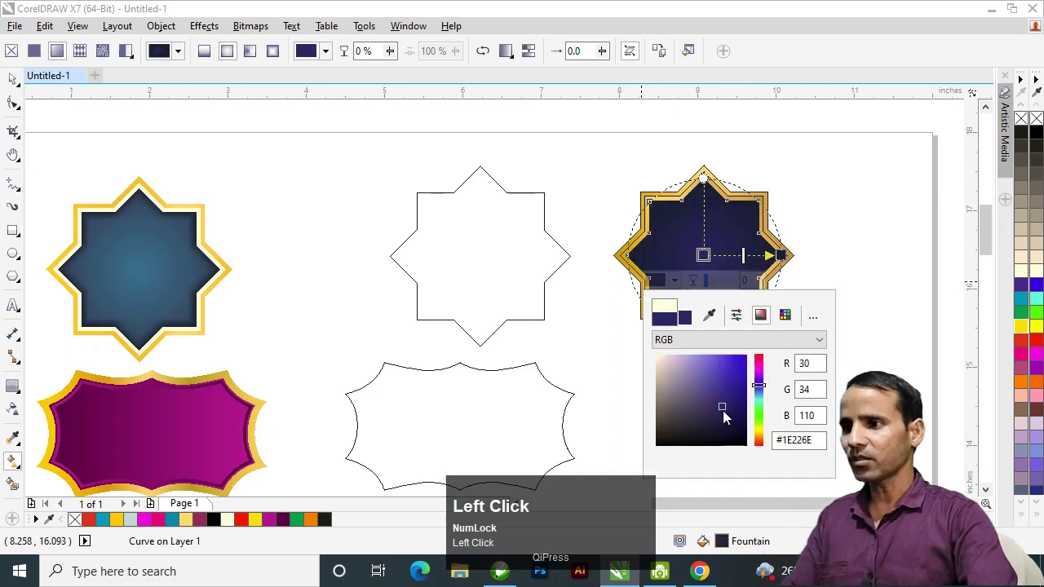
left_click(714, 400)
left_click(710, 392)
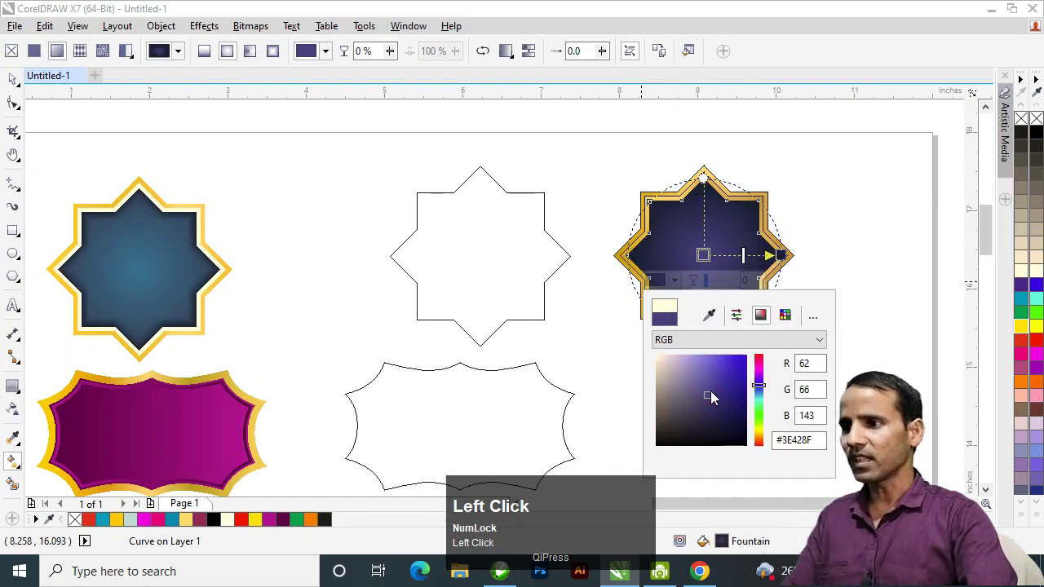
left_click(720, 388)
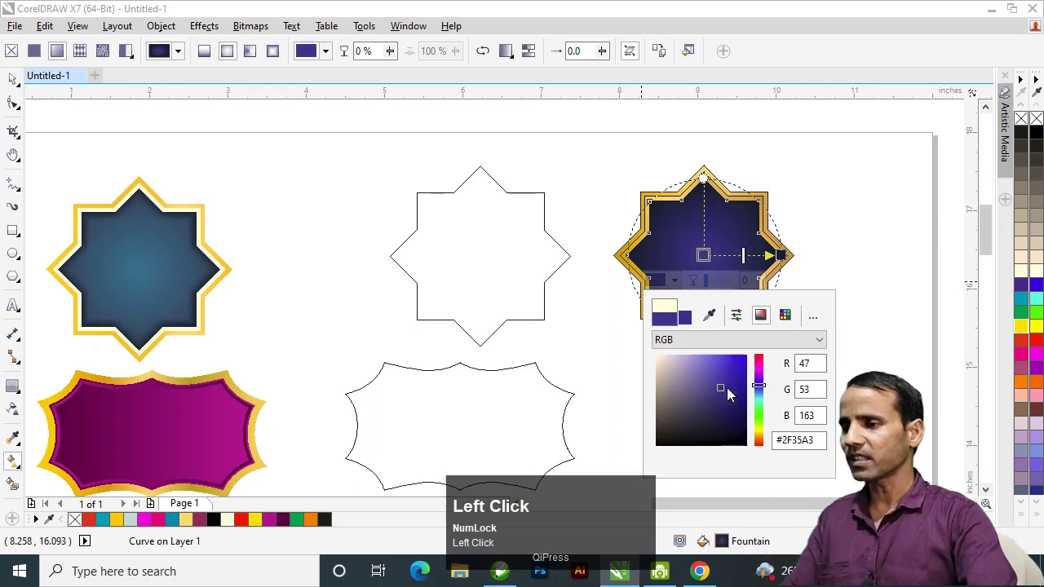
left_click_drag(758, 390, 759, 400)
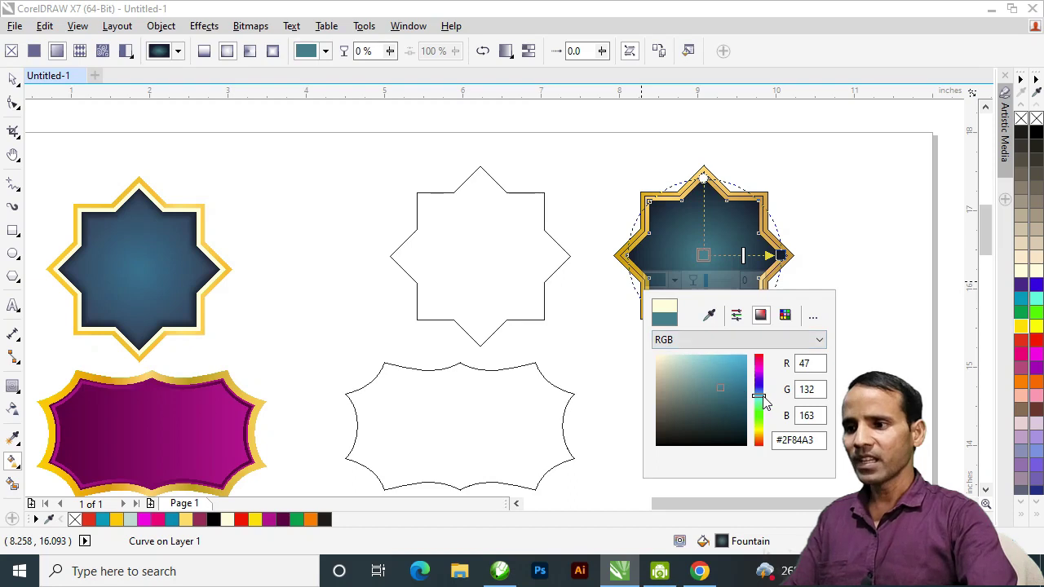
Step: Recolour the innermost star's gradient with R 20, G 123, B 161 at the centre and a lighter navy blue (R 21) outside
left_click_drag(721, 391, 734, 396)
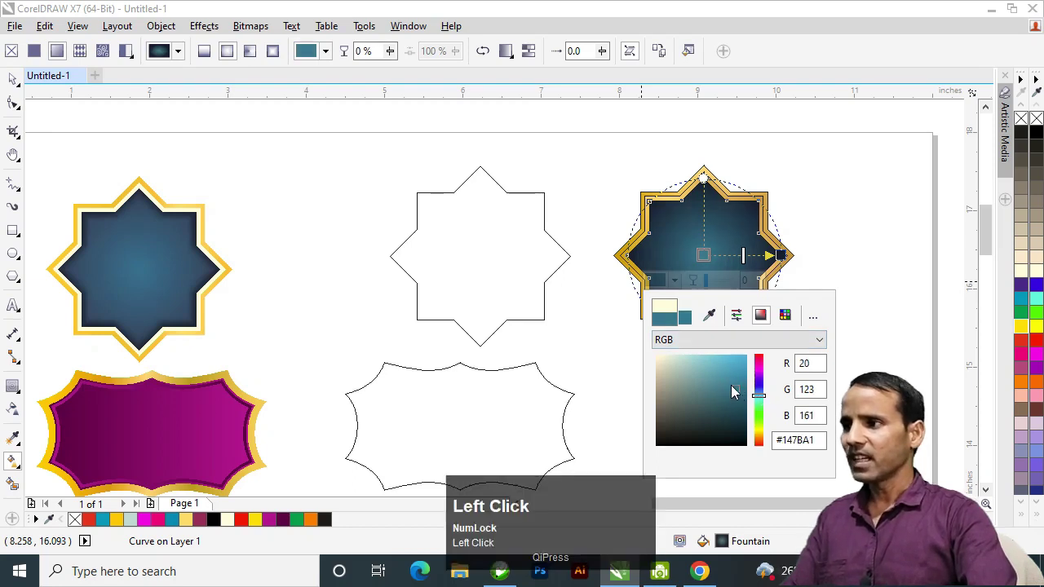
left_click(599, 341)
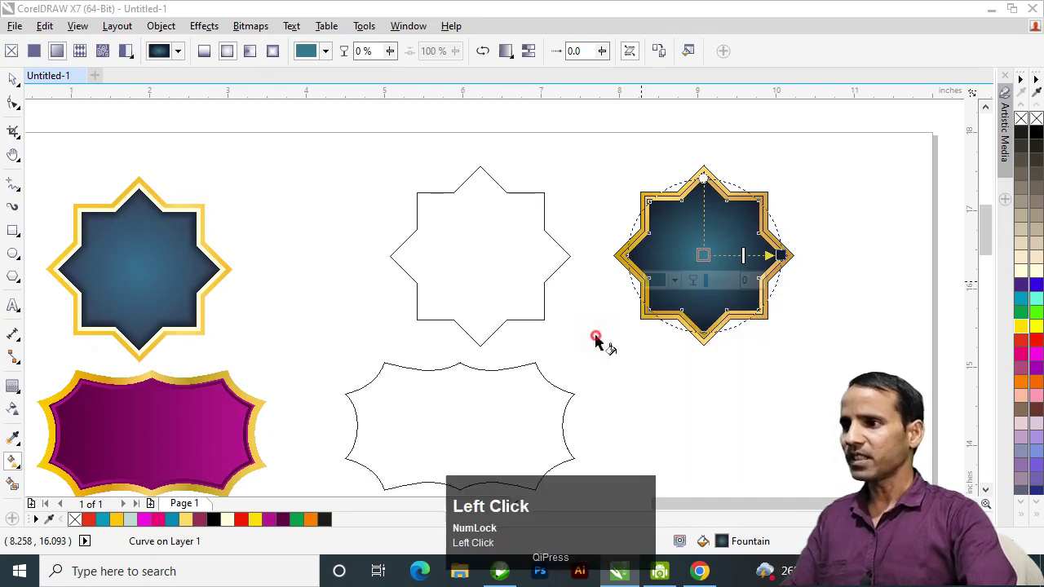
left_click(779, 255)
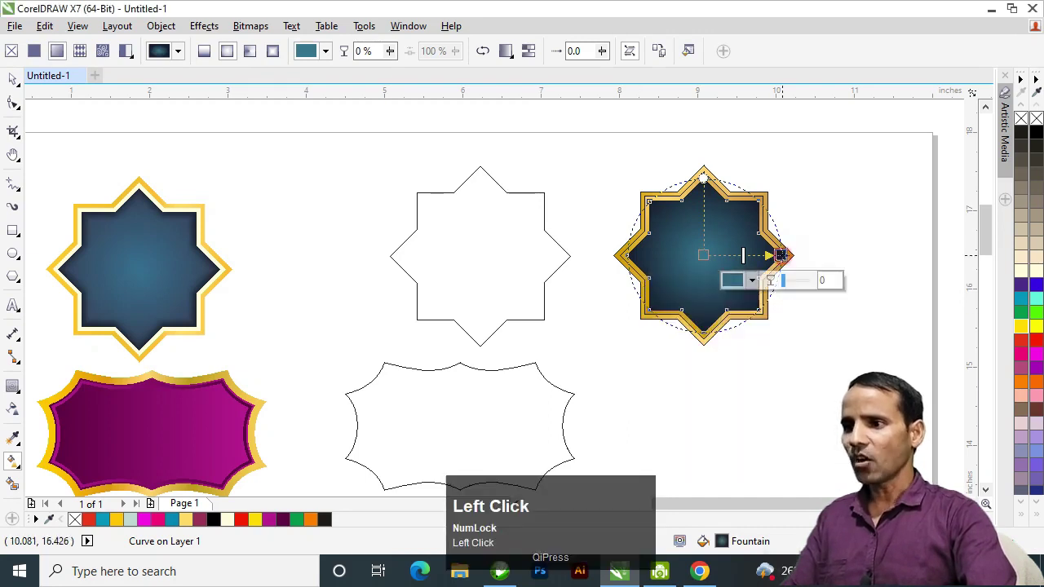
left_click(732, 280)
left_click_drag(836, 389, 834, 392)
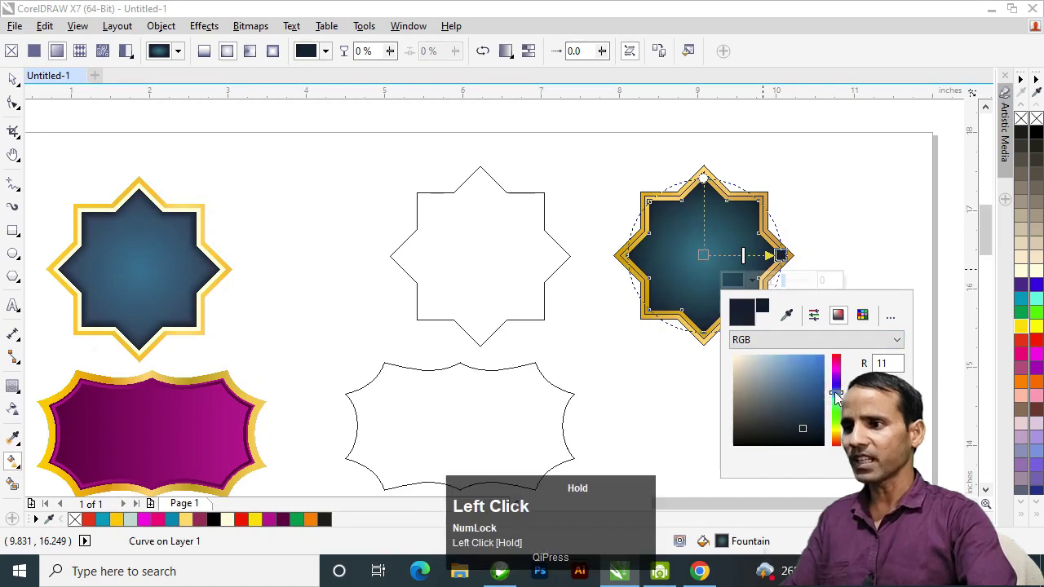
left_click(810, 409)
left_click(809, 406)
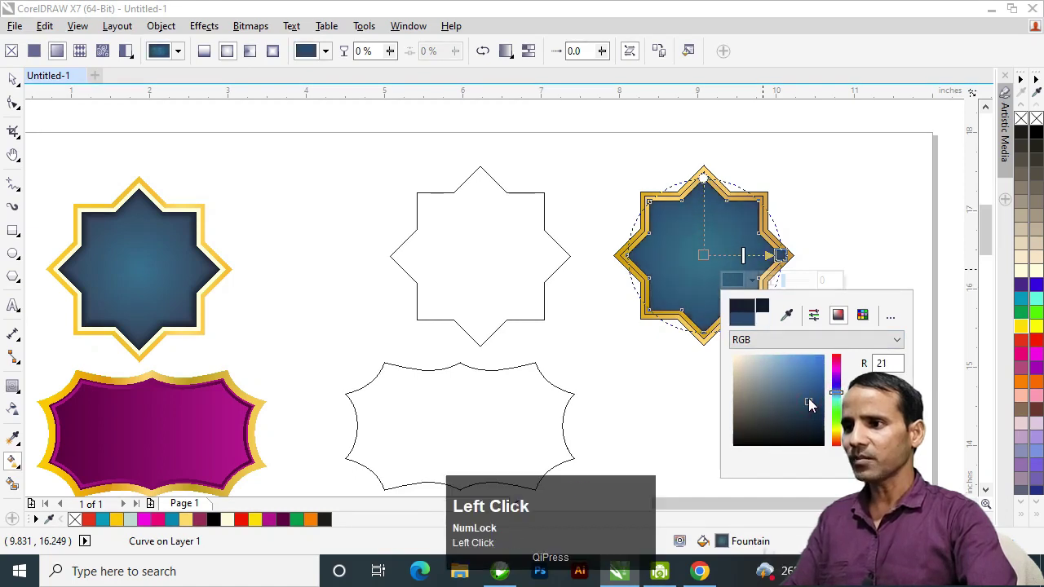
left_click(808, 405)
left_click(553, 327)
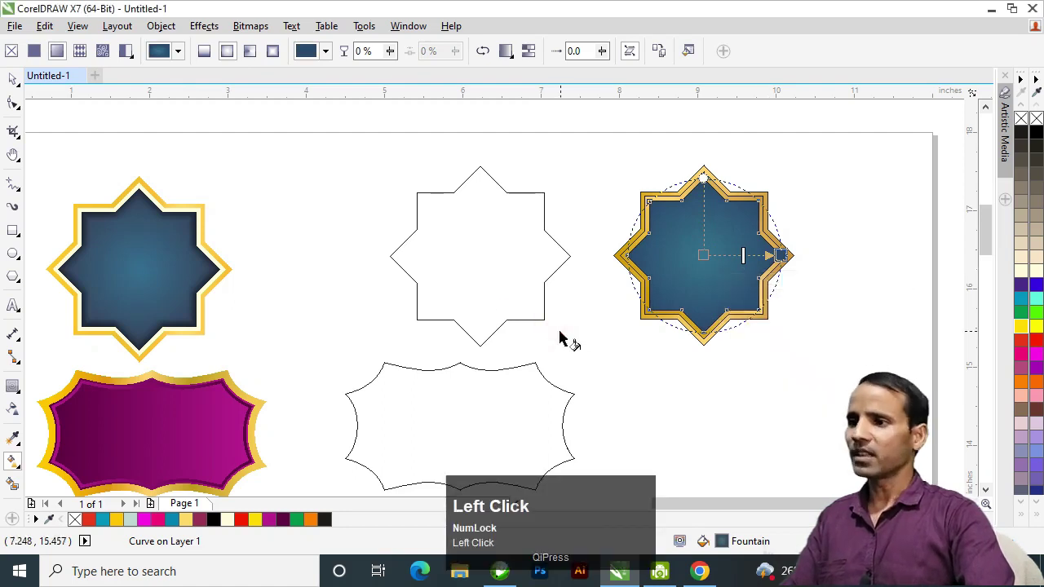
Step: Place a copy of the blue innermost star in the empty space diagonally below the gold badge
left_click(13, 79)
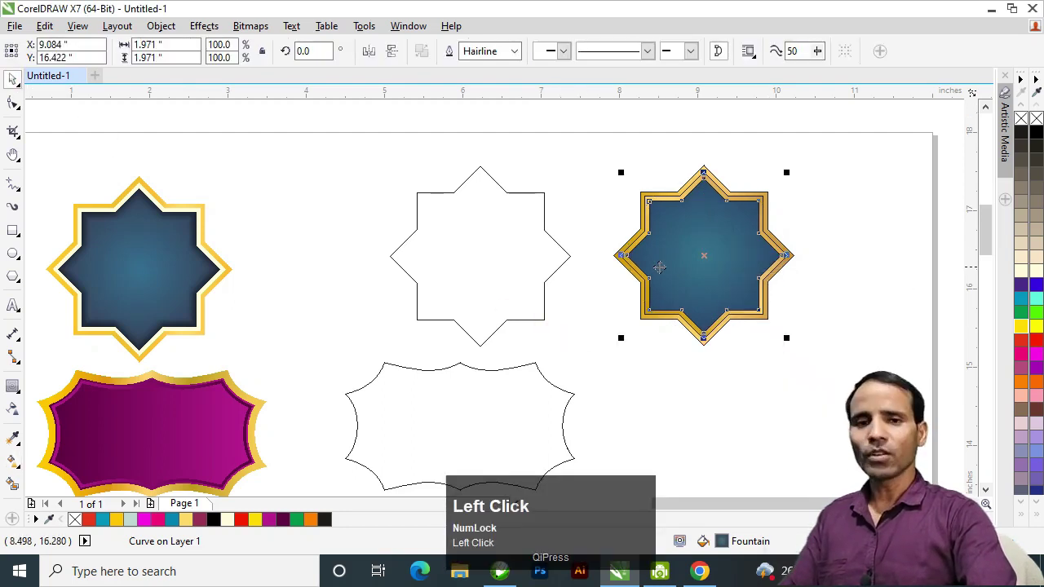
key("h")
left_click_drag(667, 250, 744, 367)
key("space")
left_click(595, 235)
right_click(743, 367)
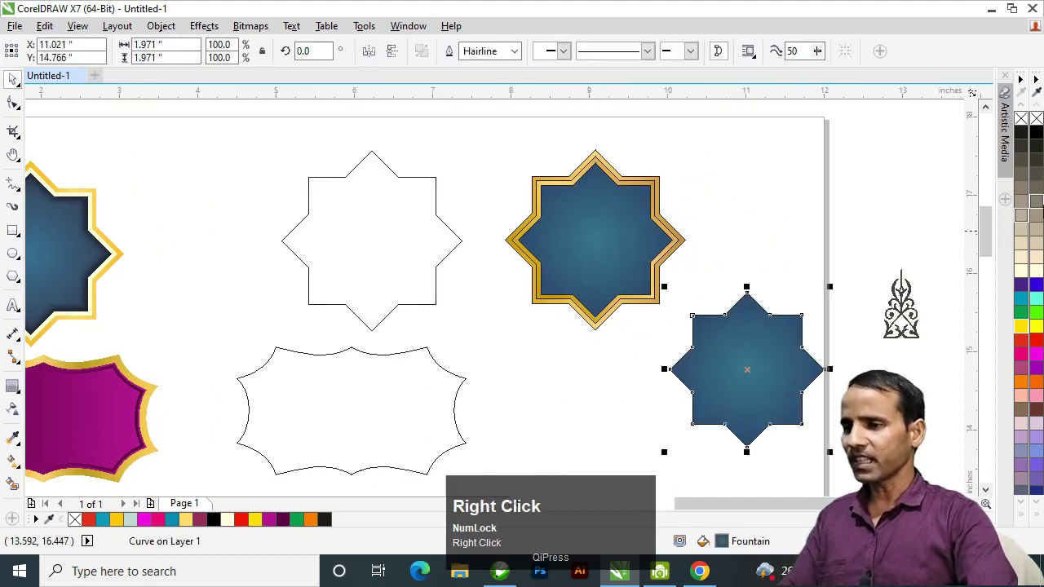
Step: Remove the fill from the copied star and move it slightly closer to the badge
left_click(1022, 119)
left_click(1022, 119)
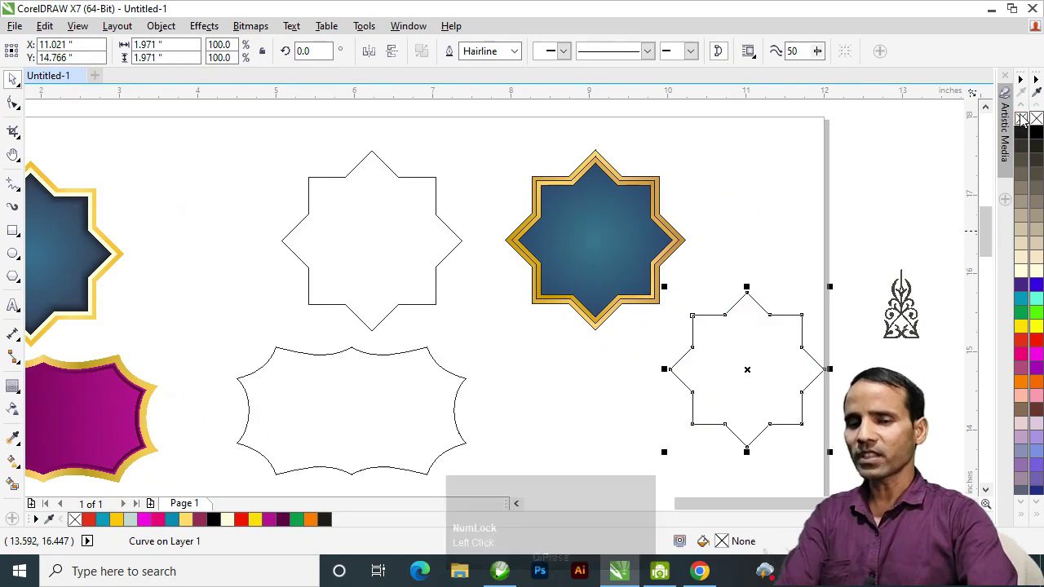
left_click_drag(748, 344, 723, 331)
key("h")
key("space")
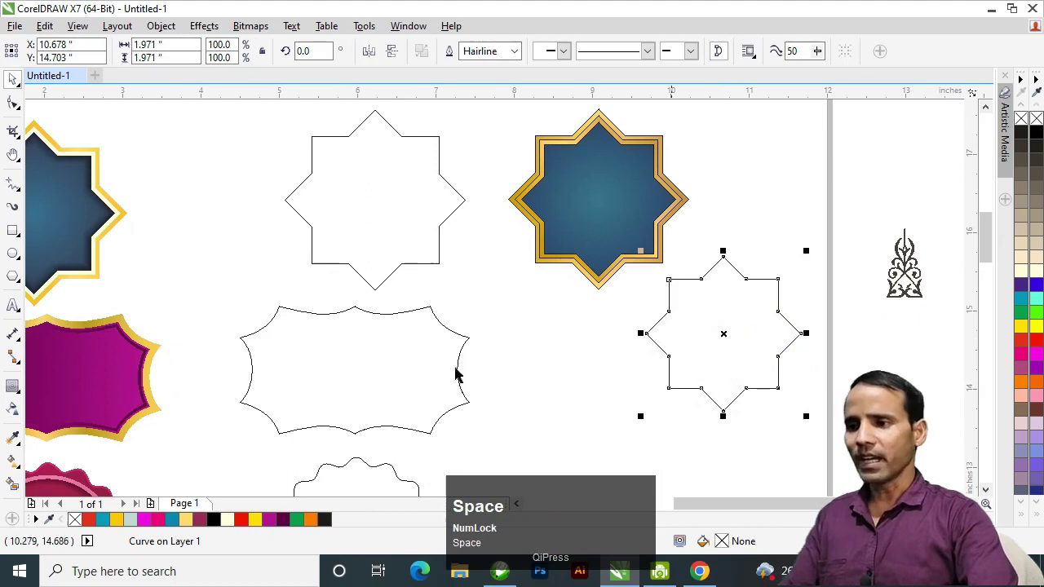
Step: Apply a preset glow-style drop shadow to the unfilled star copy
left_click(13, 388)
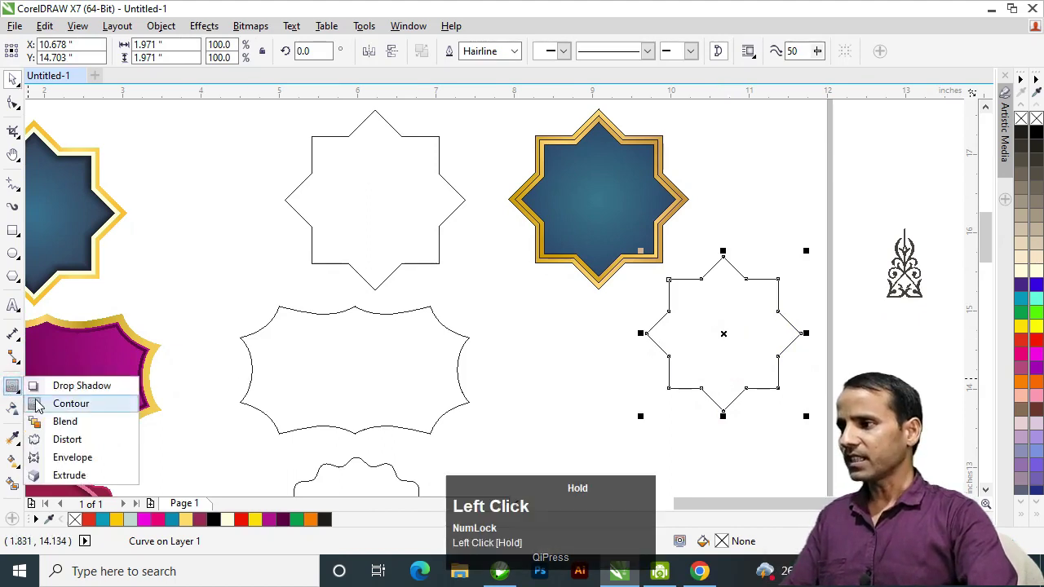
left_click(65, 384)
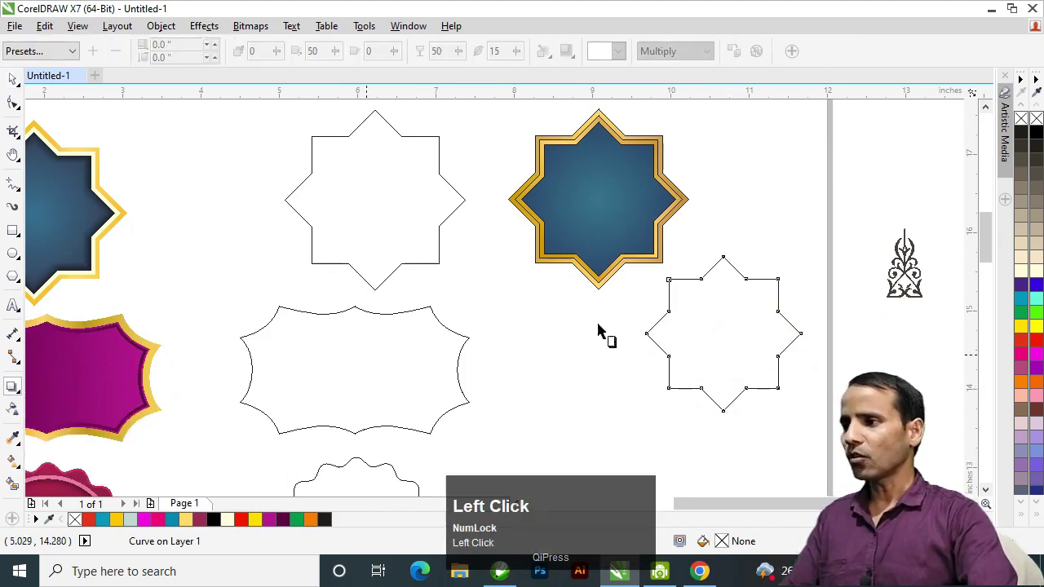
left_click(72, 51)
left_click(33, 165)
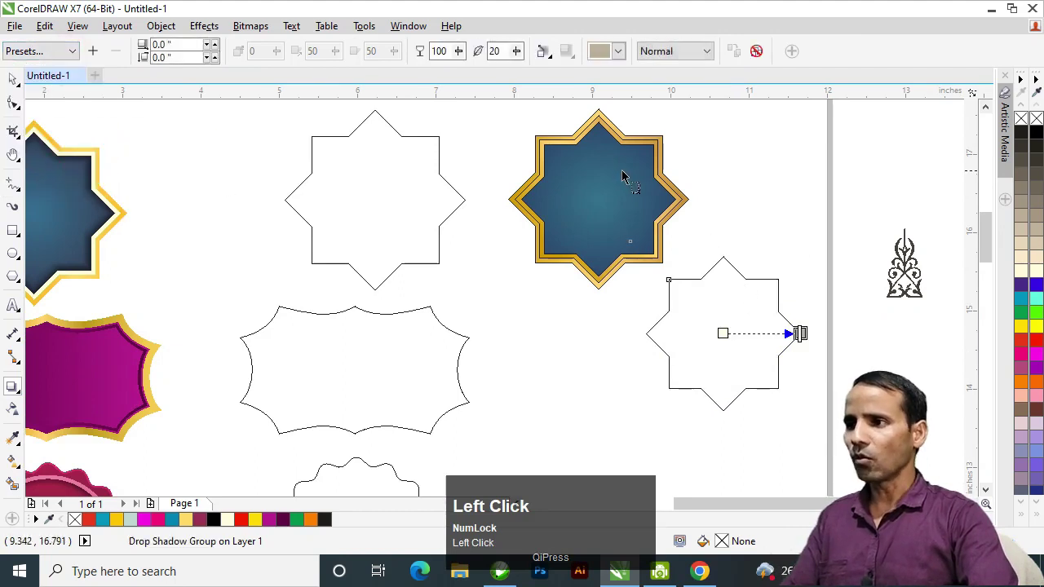
Step: Set the star copy's shadow colour to black, its feathering to 10 and its feathering direction to Middle
left_click(610, 57)
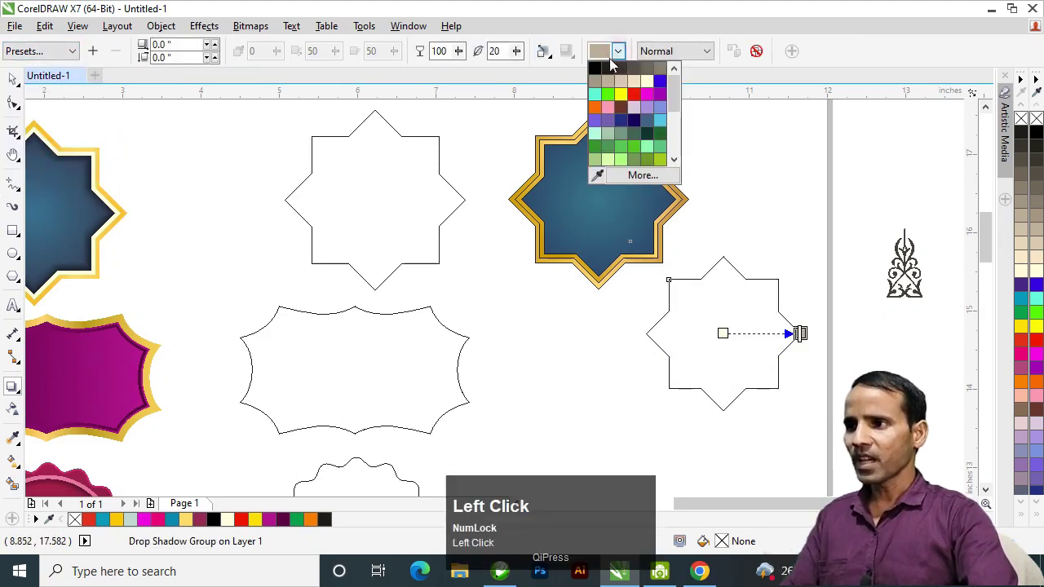
left_click(596, 67)
double_click(495, 50)
type("10")
key("Return")
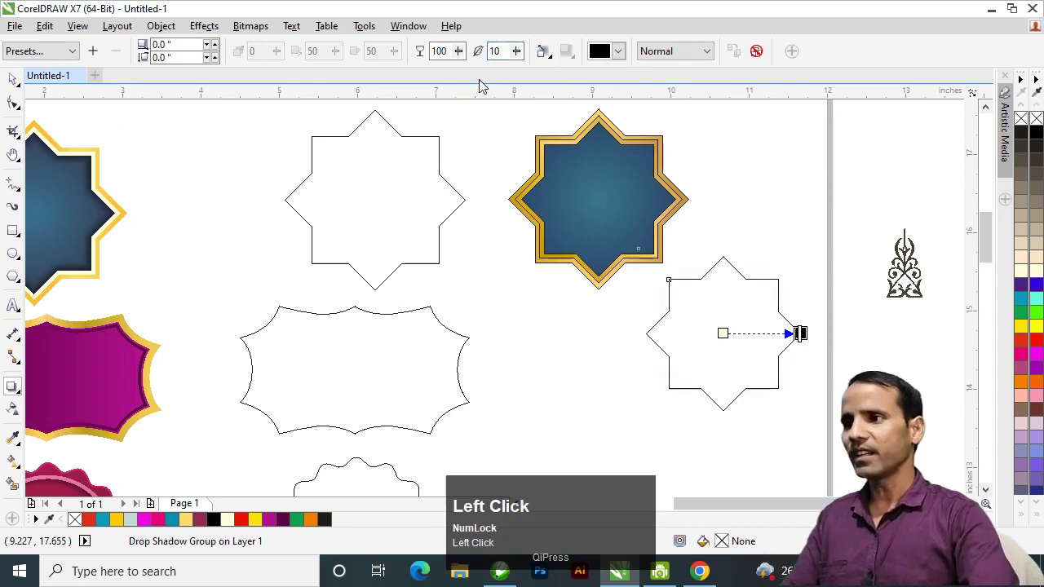
left_click(545, 52)
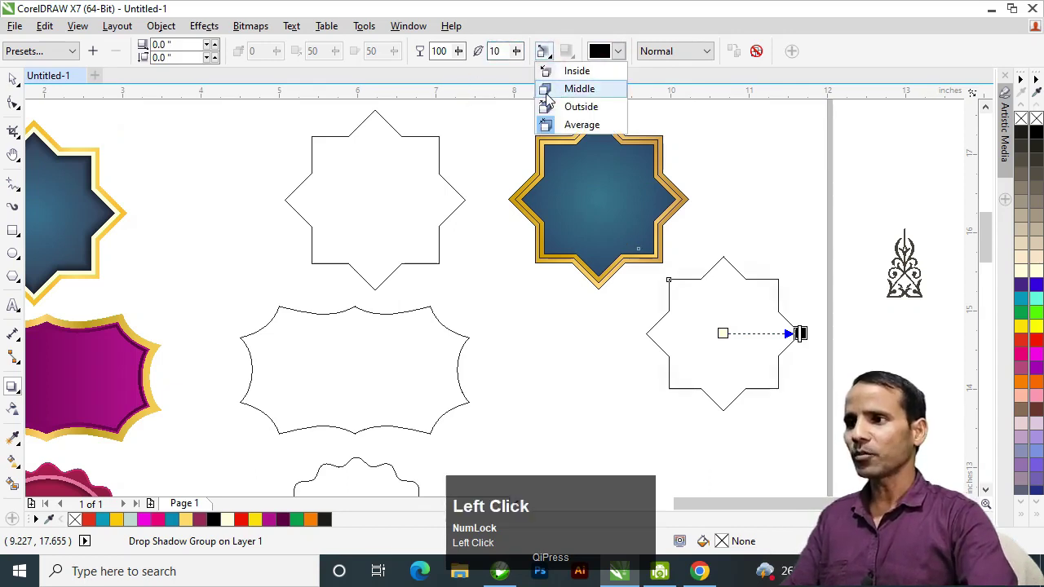
left_click(546, 91)
Step: Break the drop shadow apart from the star copy and move the shadow away from the outline
left_click(13, 79)
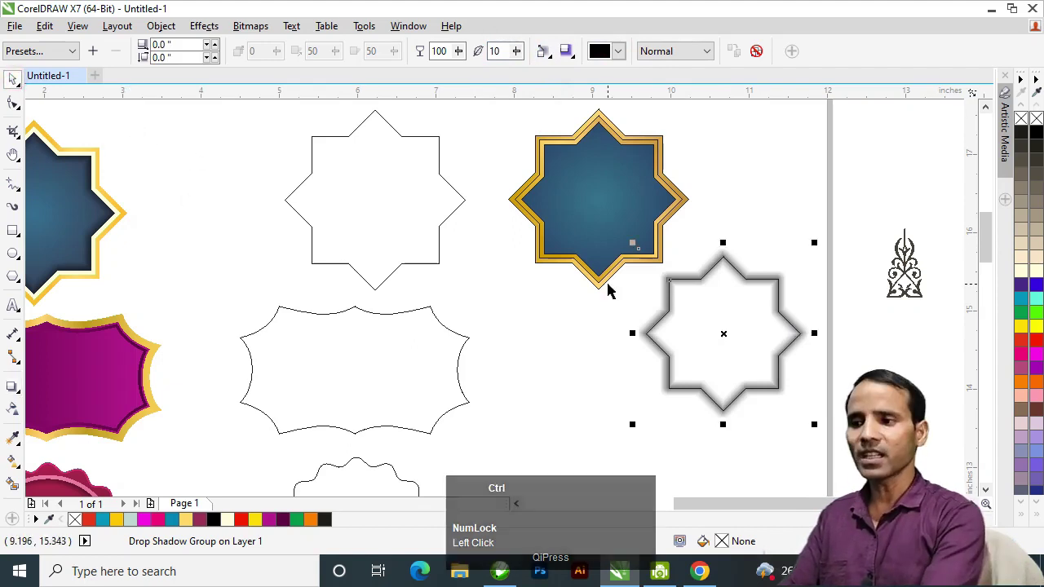
key("ctrl+k")
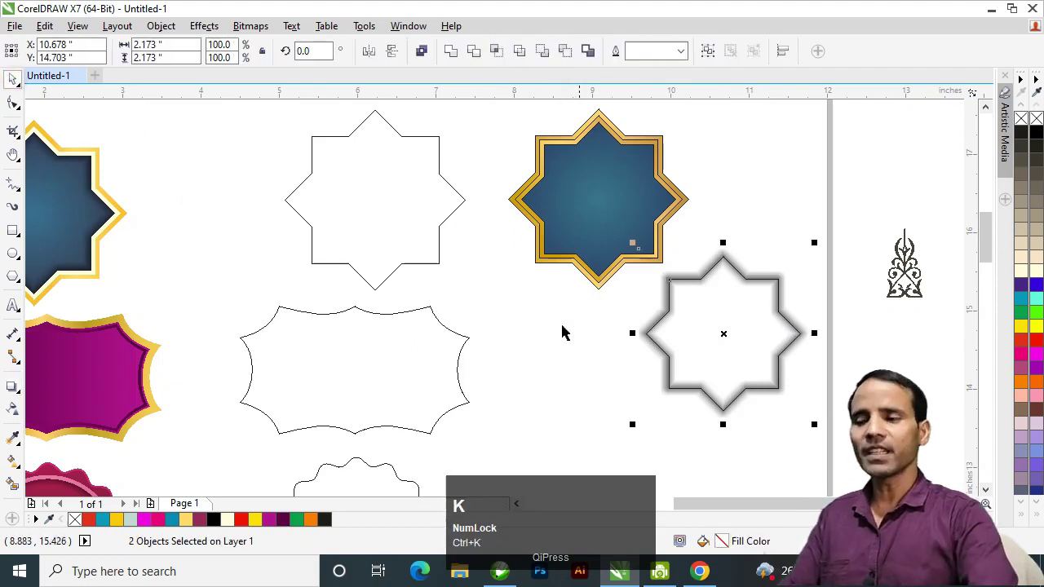
left_click(729, 343)
left_click_drag(729, 343, 663, 360)
Step: Try other palette colours such as peach on the detached shadow, and return it to black
left_click(1024, 354)
left_click(1021, 370)
left_click(1021, 396)
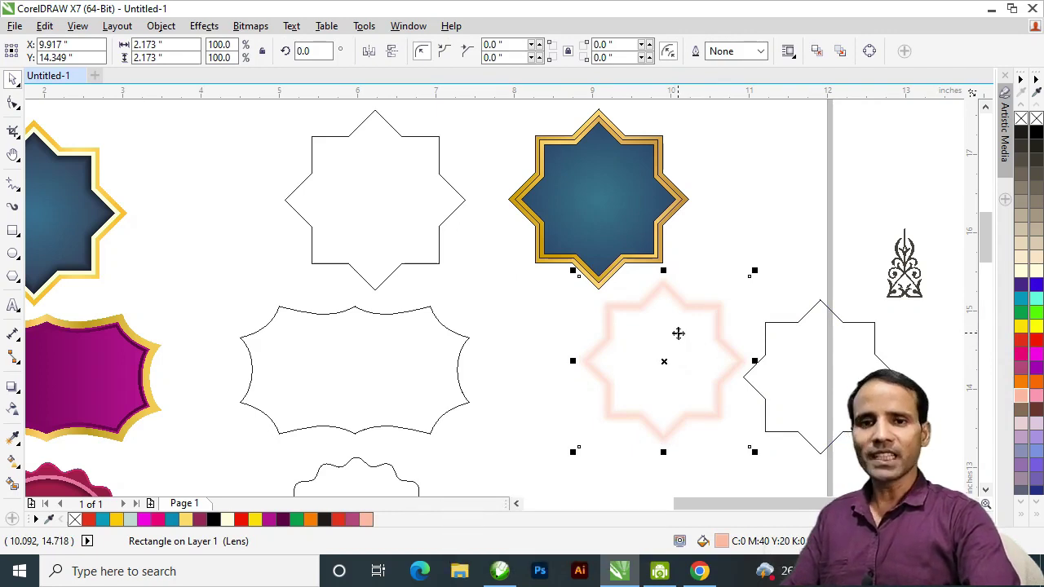
left_click(1025, 139)
Step: Move the black shadow onto the gold badge and centre it horizontally and vertically on the blue star
left_click_drag(664, 340, 703, 197)
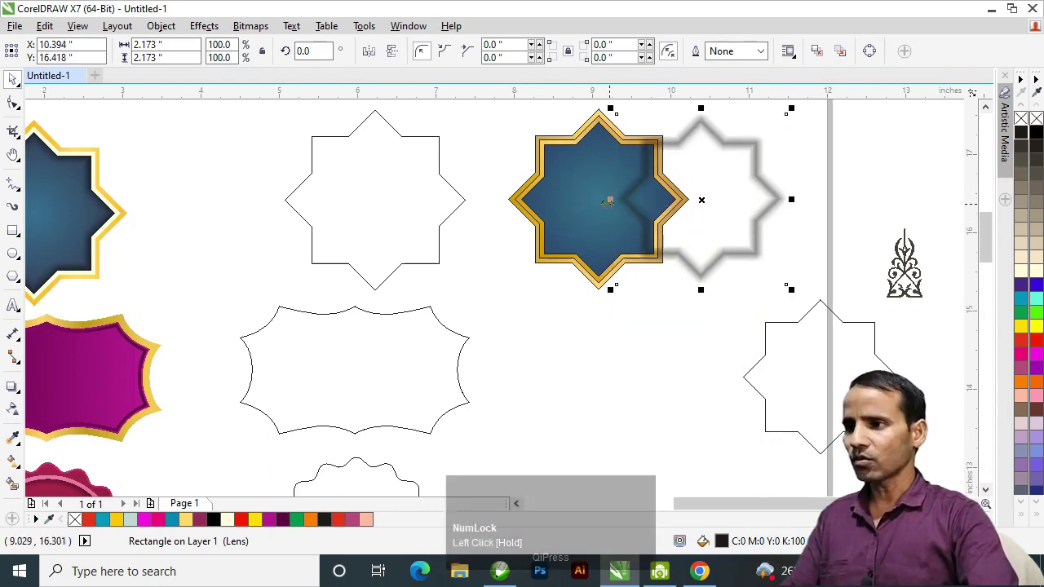
left_click(574, 209, "shift")
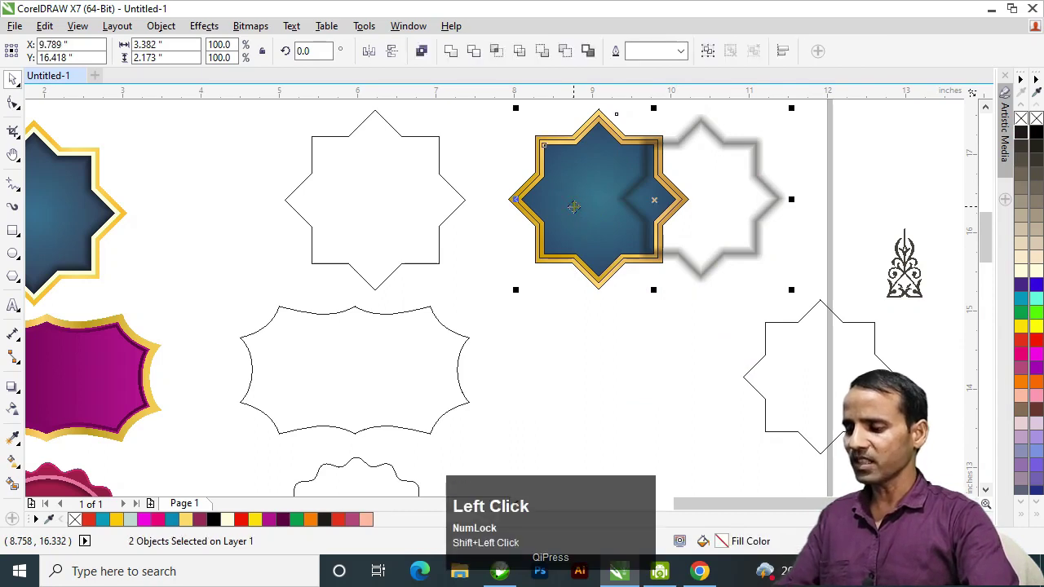
key("c")
key("e")
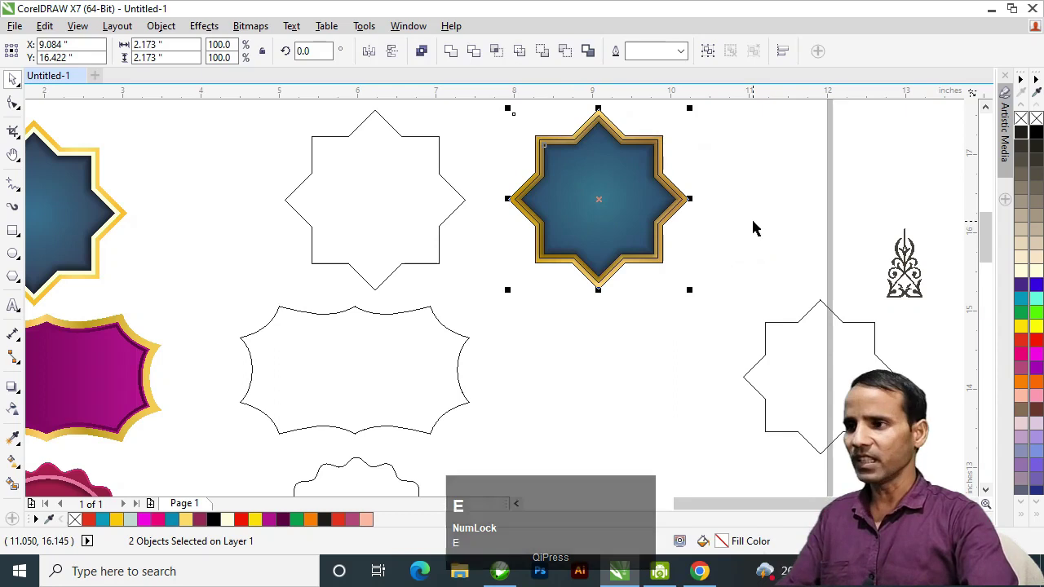
key("shift")
key("shift+Page_Down")
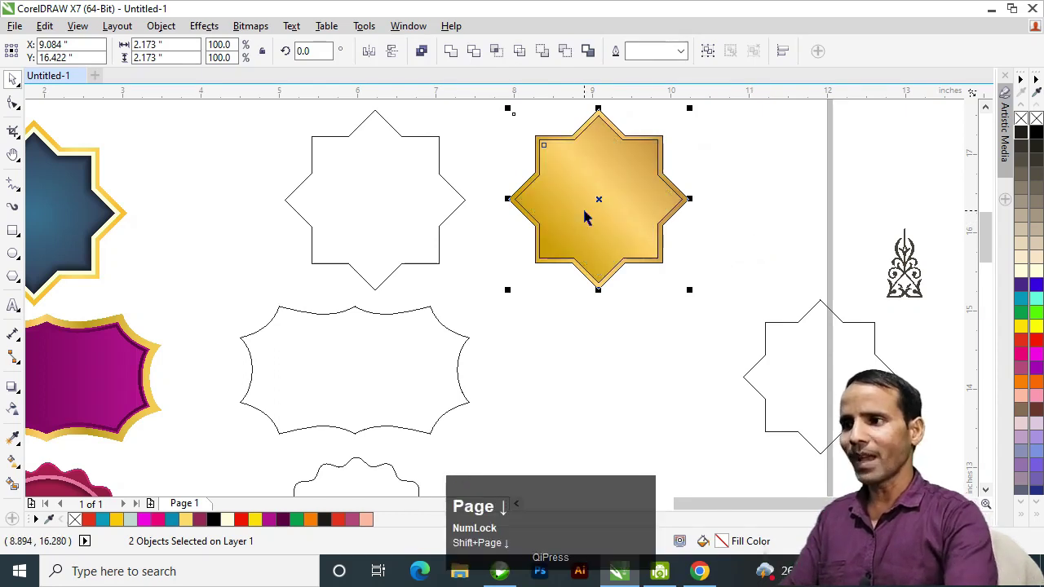
key("ctrl+z")
Step: Send only the shadow to the back and PowerClip it inside the blue innermost star
left_click(589, 188)
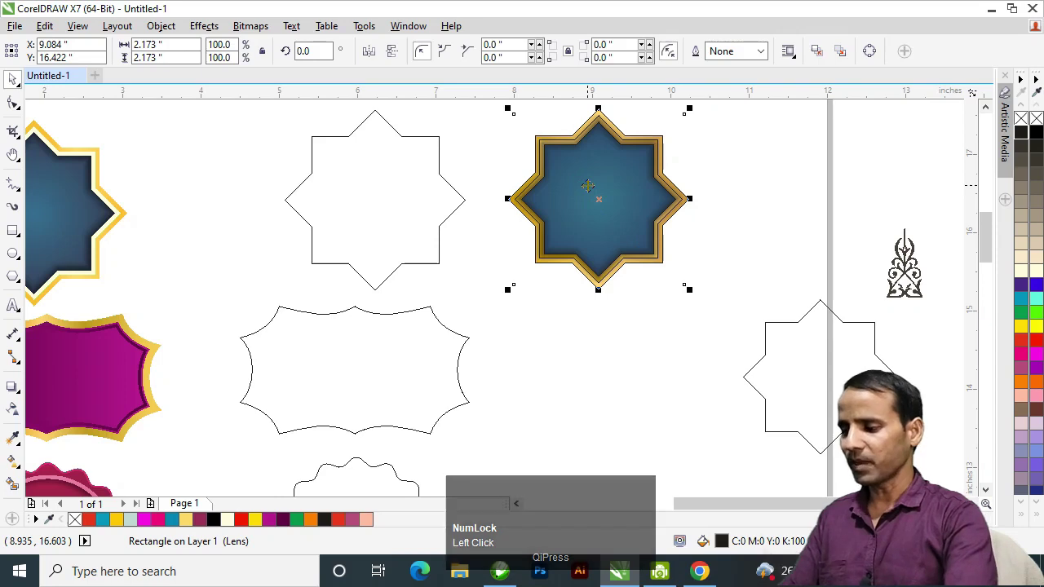
key("shift+Page_Down")
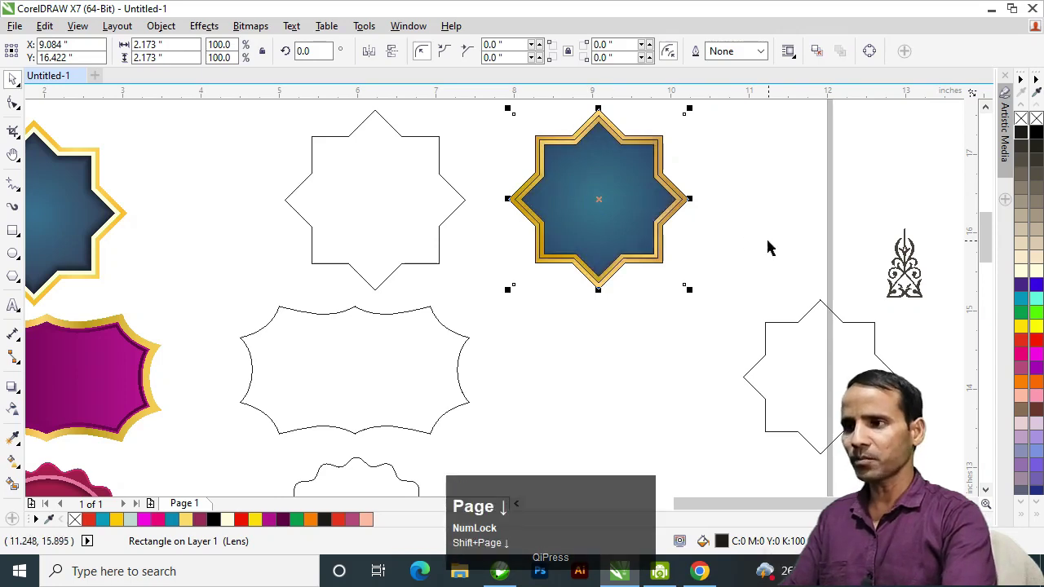
left_click(161, 26)
mouse_move(204, 169)
left_click(408, 171)
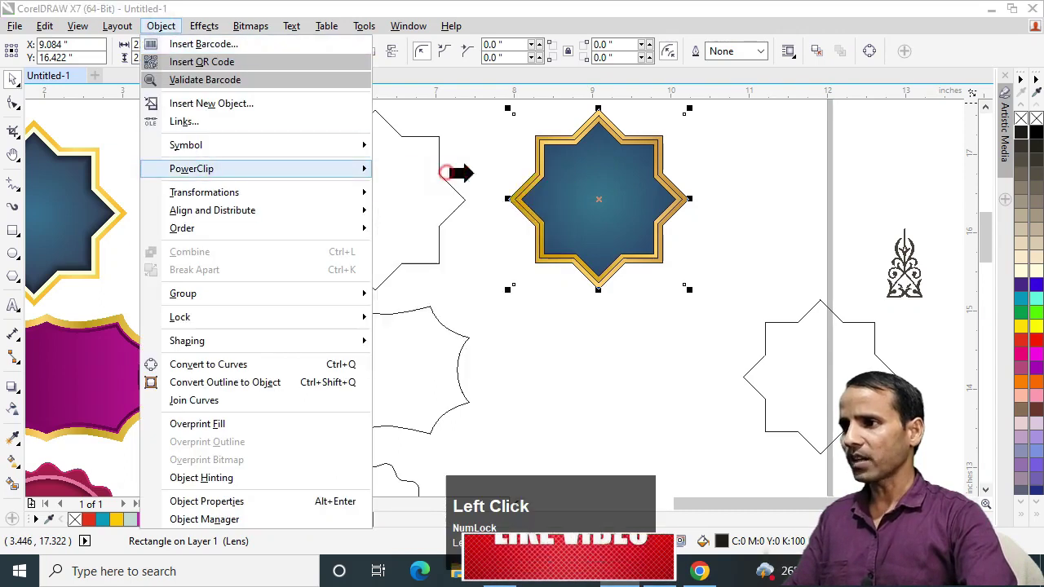
left_click(571, 196)
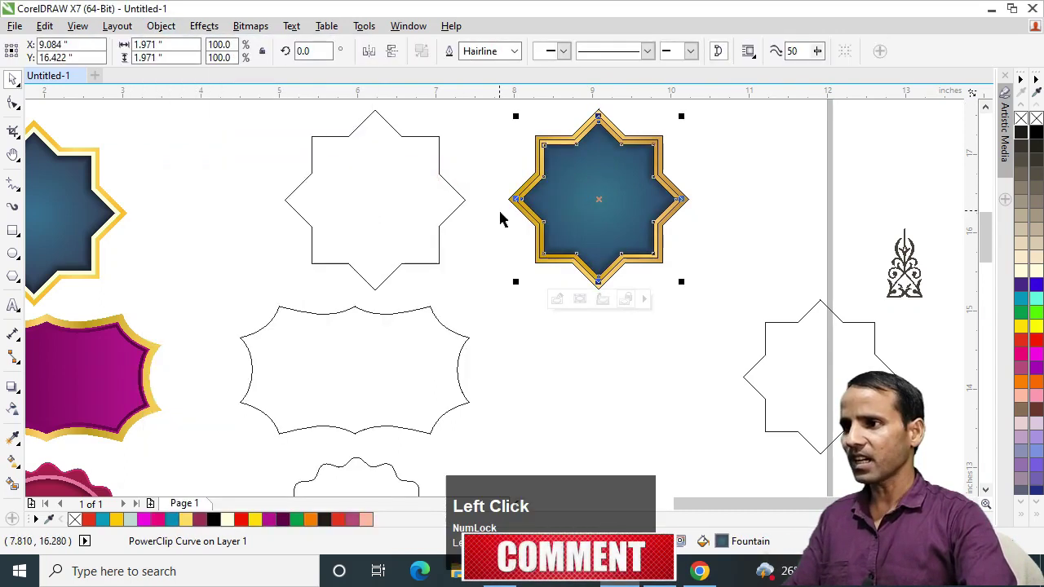
left_click(708, 261)
Step: Select all three star layers of the finished badge and remove their outlines
key("h")
left_click(584, 192)
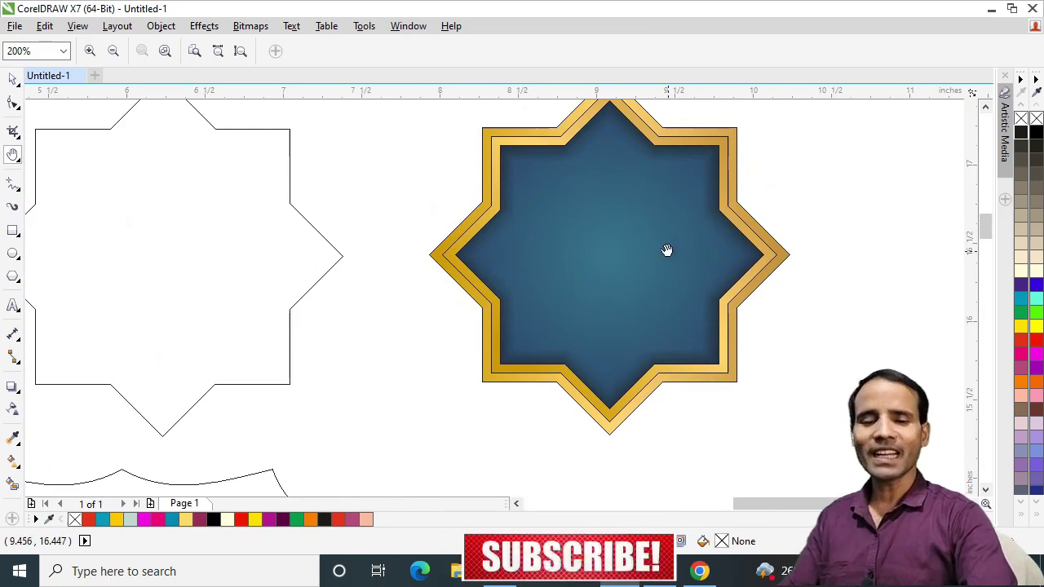
left_click_drag(666, 250, 662, 289)
right_click(627, 292)
key("space")
left_click_drag(758, 366, 513, 133)
right_click(1036, 120)
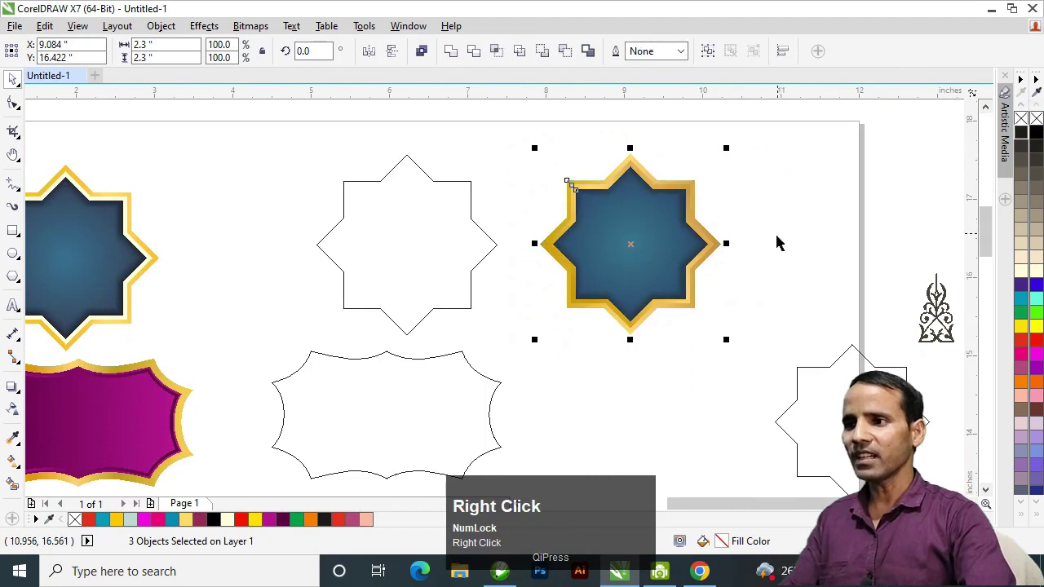
Step: Fill the badge's middle star, between the outer gold border and the blue centre, with pale cream
left_click(778, 240)
key("h")
left_click_drag(612, 237, 704, 264)
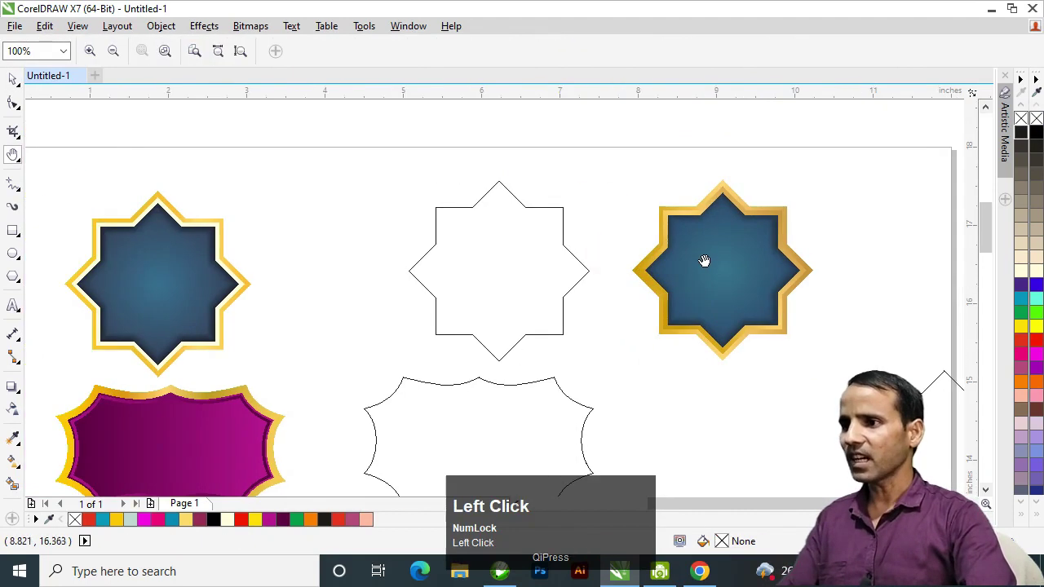
double_click(704, 251)
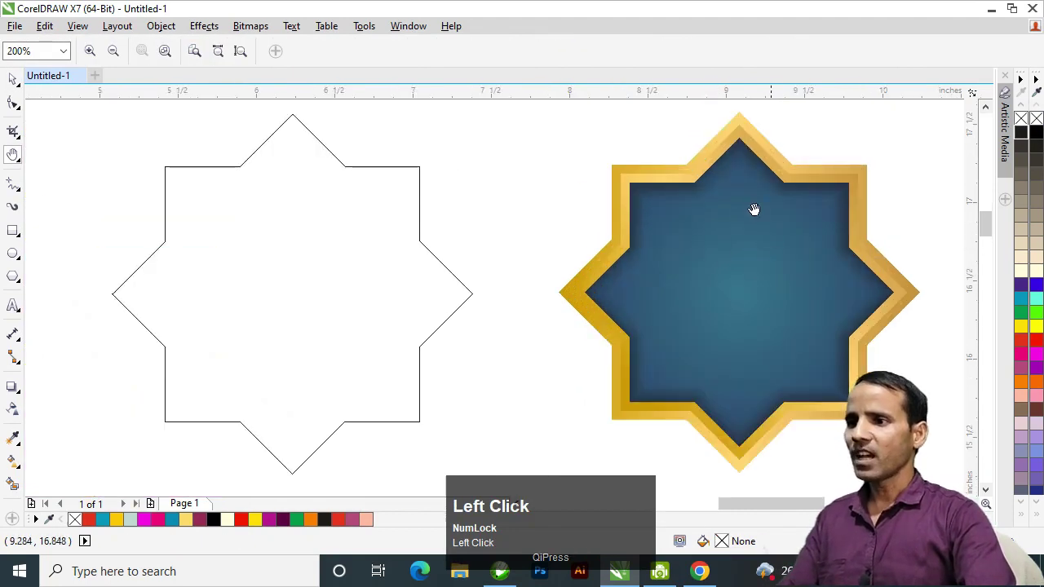
left_click(596, 256)
key("space")
left_click(623, 222)
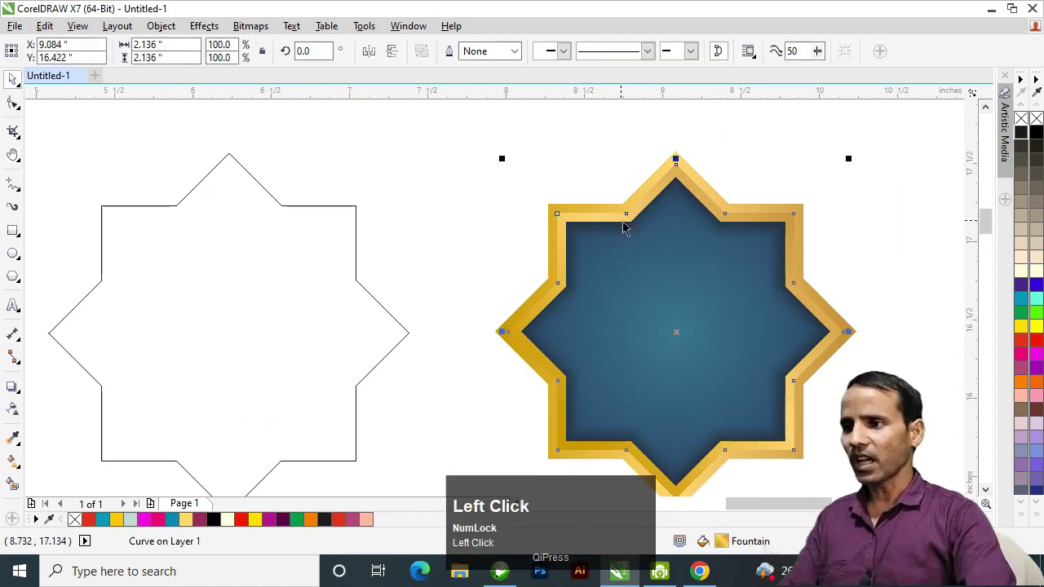
left_click(1025, 272)
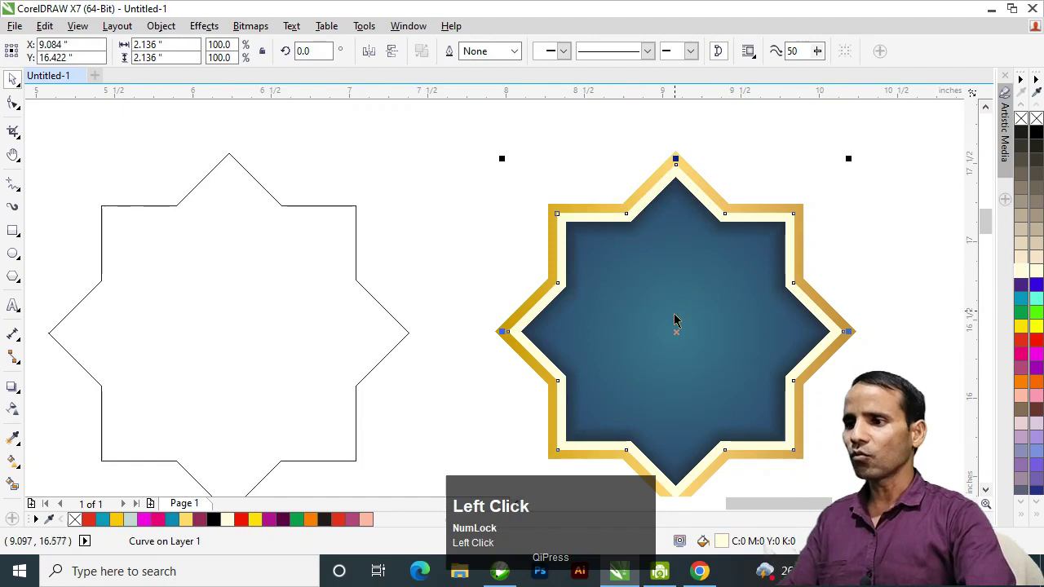
key("space")
right_click(674, 318)
left_click(734, 245)
key("space")
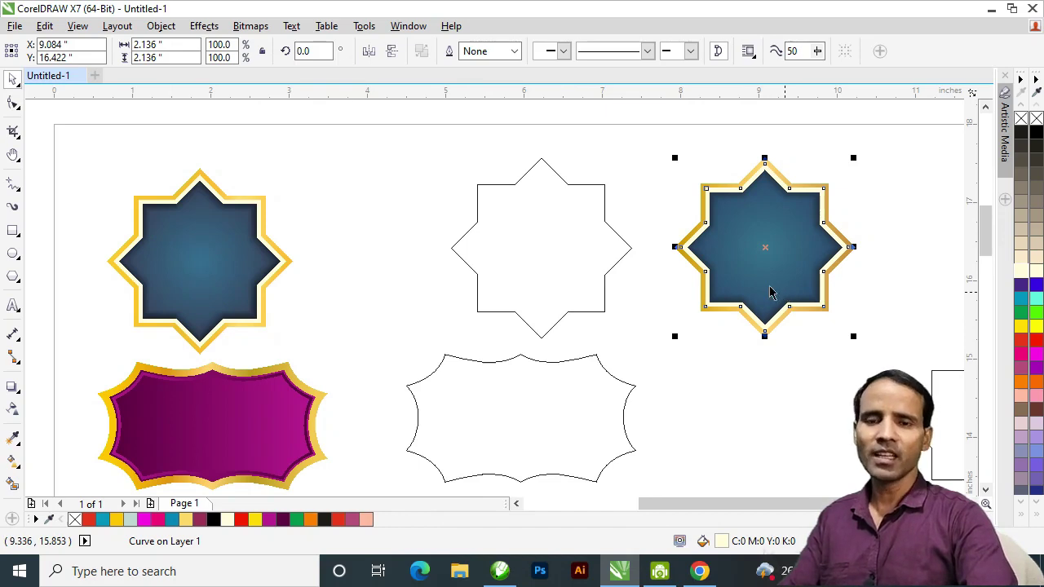
scroll(608, 373, "down", 4)
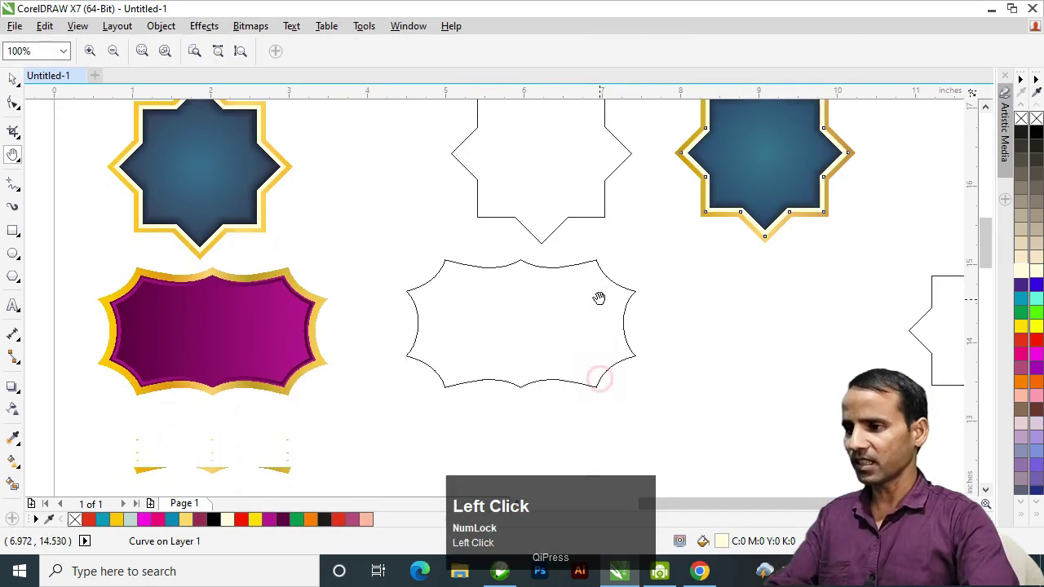
Step: Delete the leftover star outline and place a copy of the scalloped rectangular outline beside the original, under the finished star badge
scroll(554, 298, "right", 1)
left_click(472, 261)
left_click_drag(473, 261, 748, 287)
right_click(737, 286)
key("space")
scroll(807, 282, "right", 2)
left_click(781, 284)
key("Delete")
key("h")
left_click_drag(604, 268, 703, 269)
left_click(703, 269)
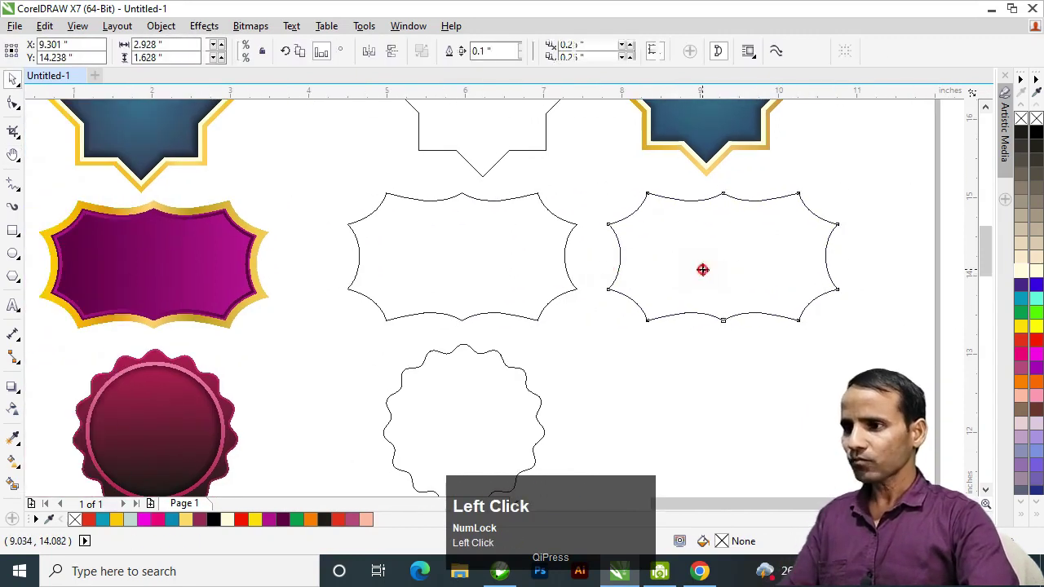
Step: Add an inside contour of two steps with about 0.048 in offset to the copied rectangular outline
left_click(13, 390)
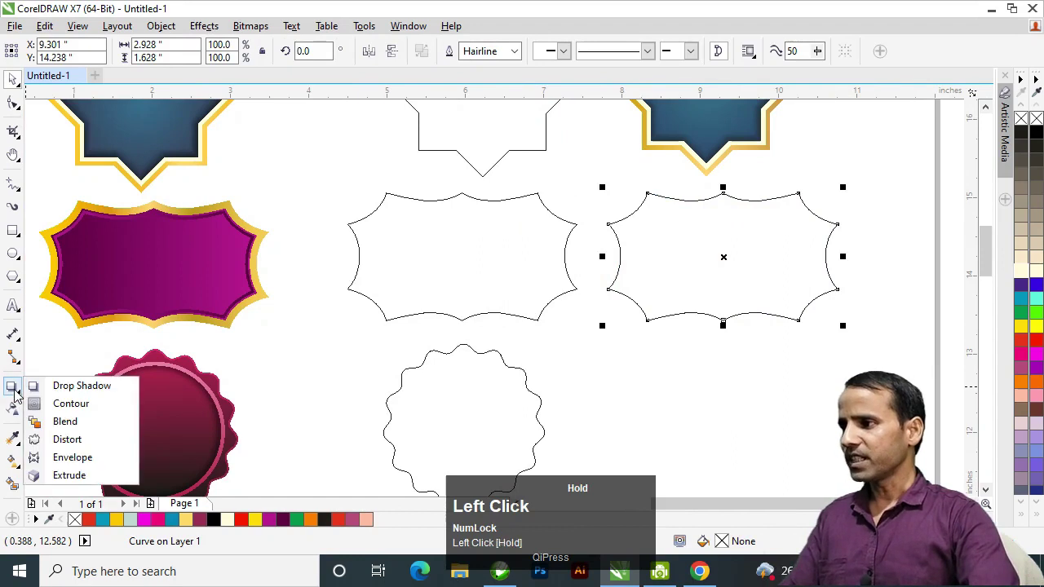
left_click(51, 403)
left_click_drag(691, 208, 690, 215)
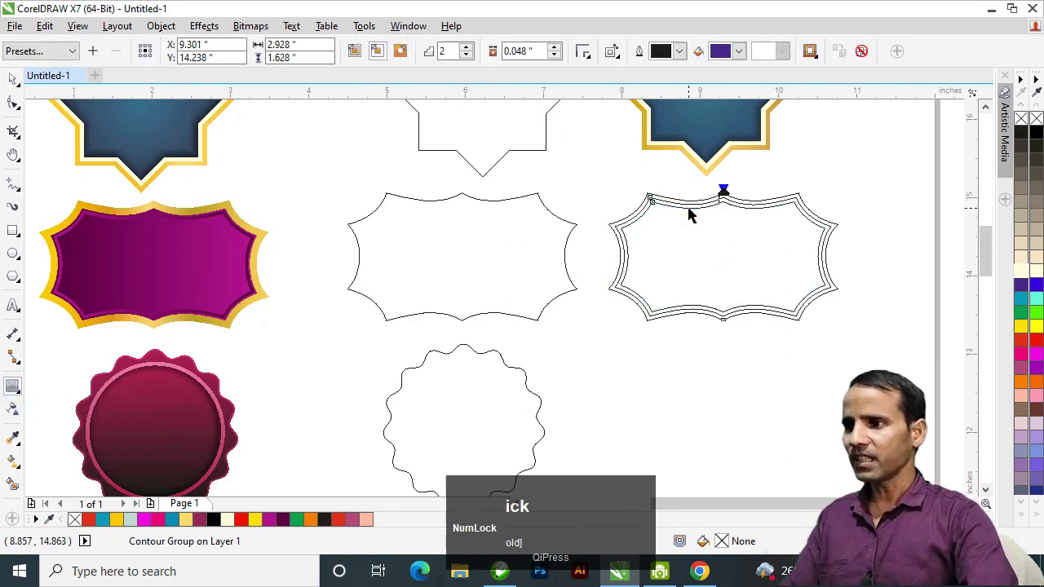
key("space")
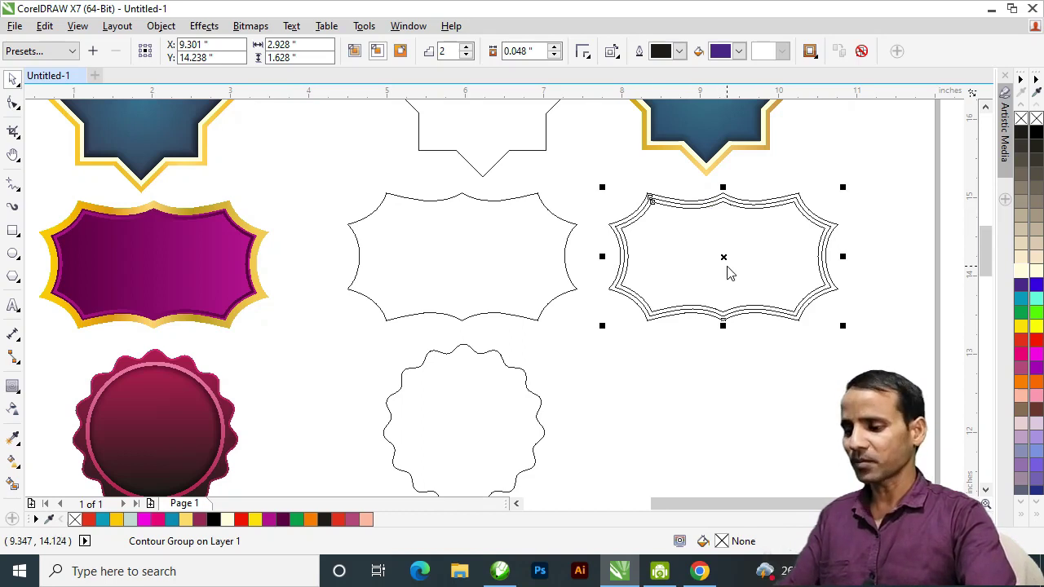
Step: Reduce the rectangular badge's contour to one step with a 0.098 in offset and break it apart from the outline
key("h")
left_click_drag(702, 240, 676, 230)
double_click(676, 231)
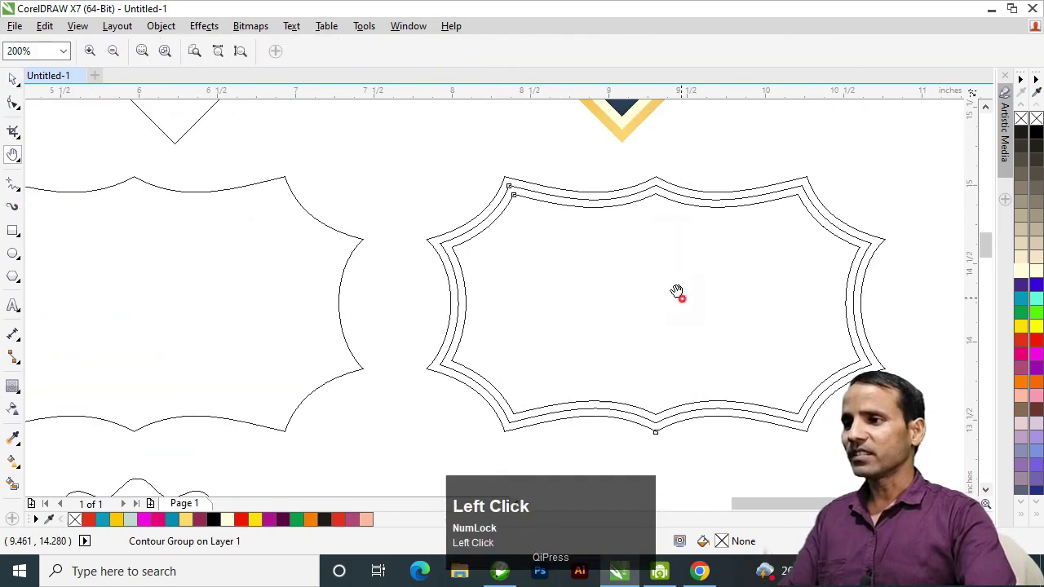
left_click_drag(682, 296, 657, 277)
key("space")
key("h")
right_click(513, 239)
left_click_drag(481, 256, 629, 263)
key("space")
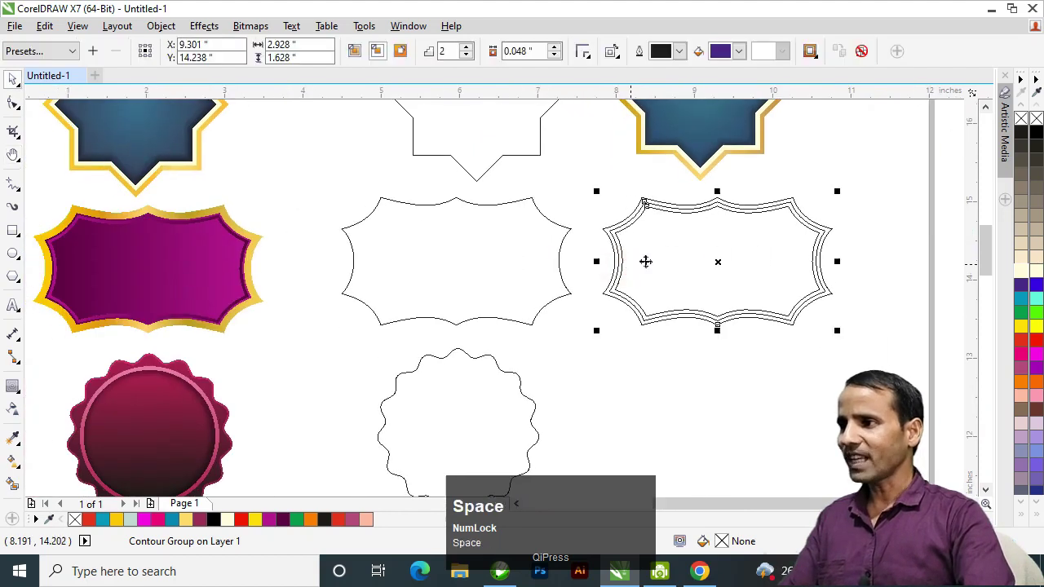
left_click(447, 50)
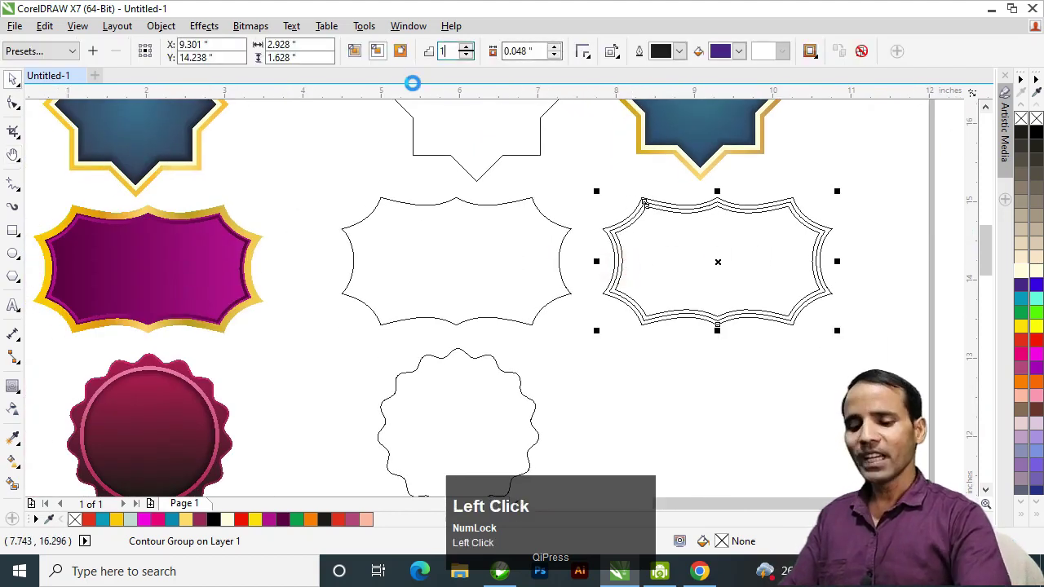
left_click(554, 48)
left_click(554, 48)
left_click(555, 48)
left_click(555, 48)
left_click(555, 48)
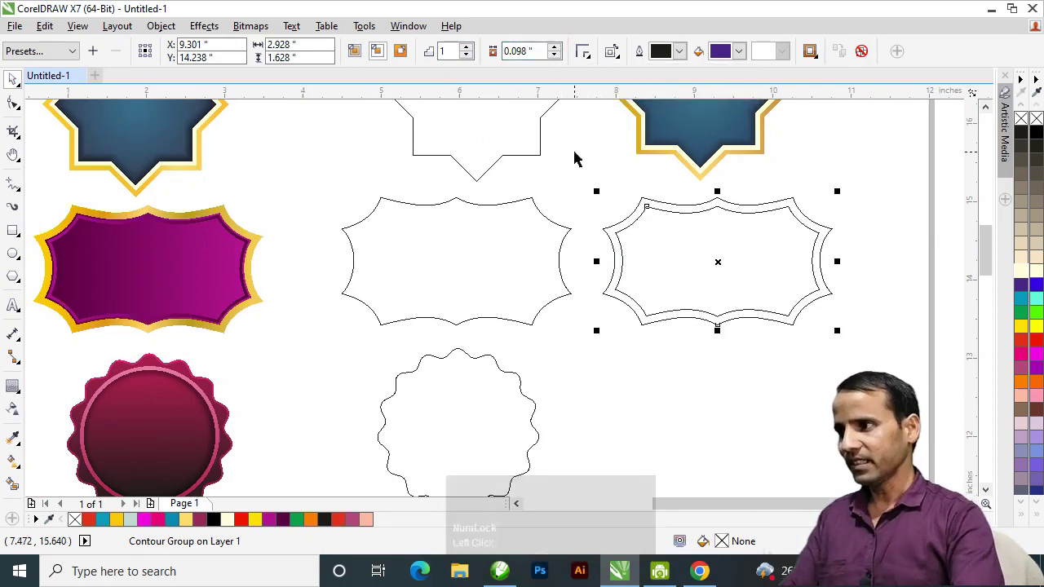
key("ctrl+k")
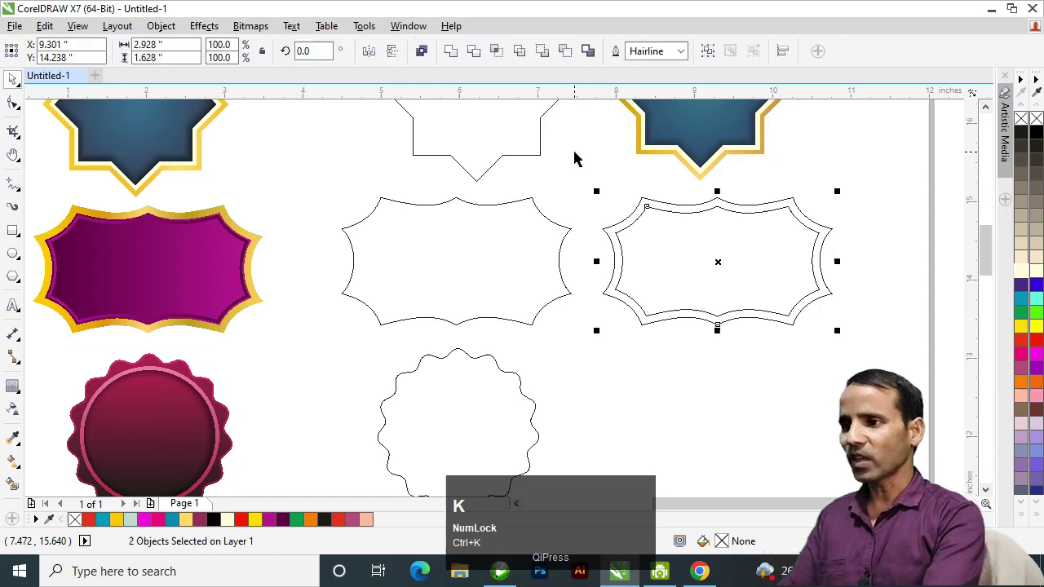
left_click(574, 155)
Step: Examine the layered gold and purple border at the upper corner of the purple sample badge
key("h")
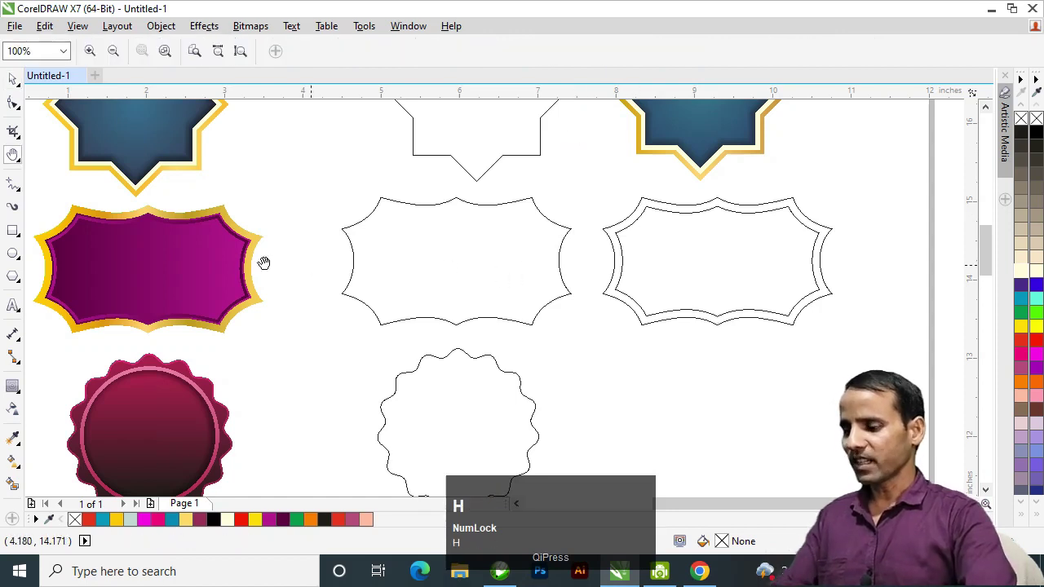
left_click(236, 250)
left_click_drag(236, 250, 471, 237)
left_click(407, 206)
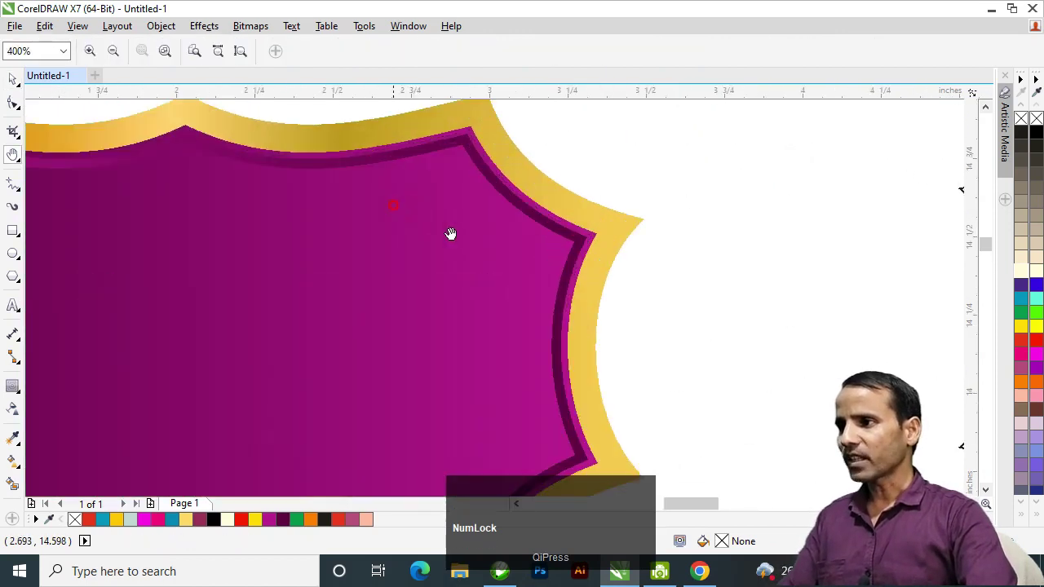
left_click_drag(392, 203, 484, 203)
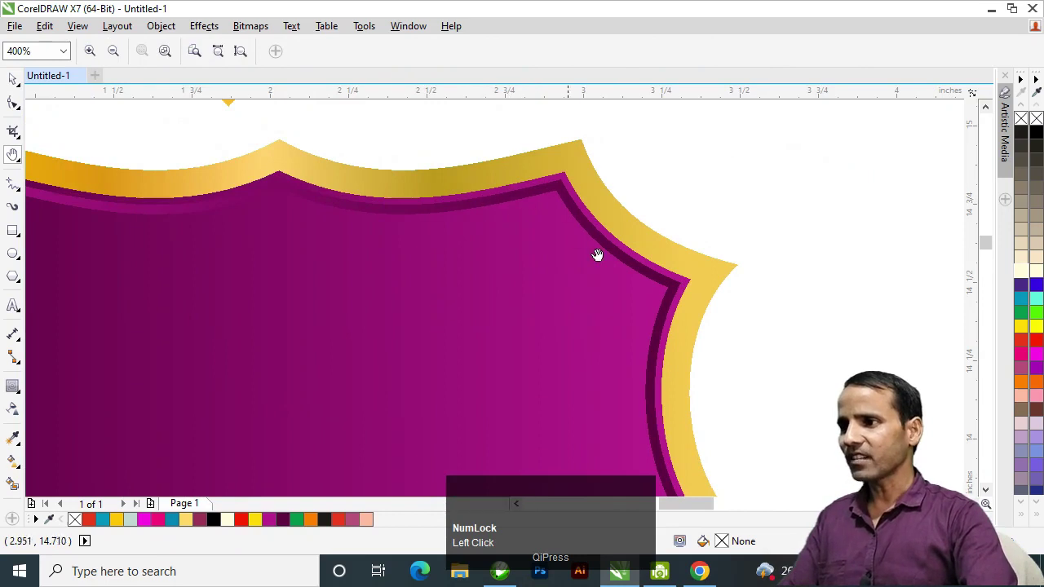
right_click(669, 303)
left_click_drag(756, 318, 599, 244)
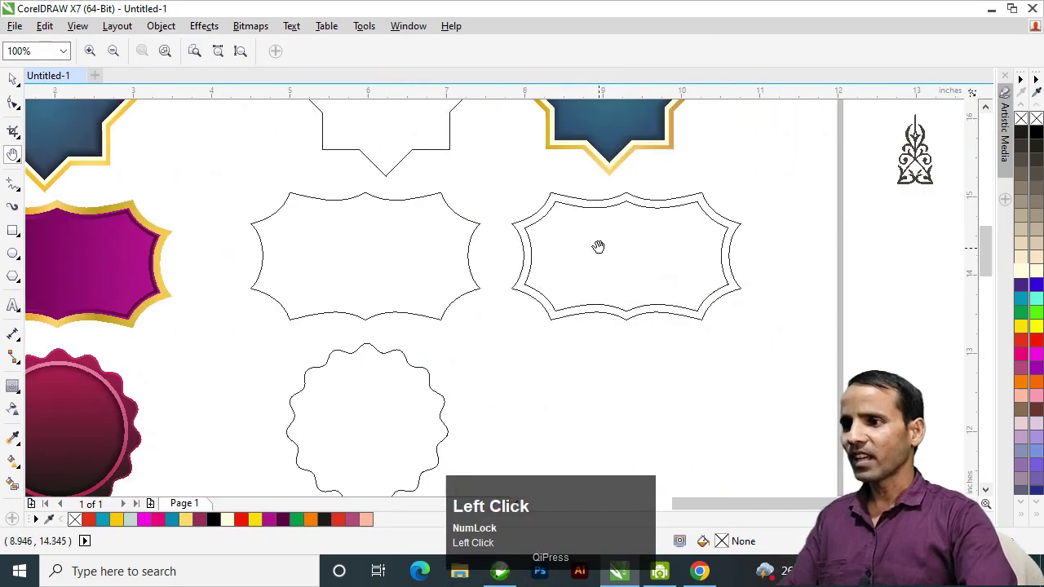
Step: Add a one-step inside contour with 0.042 in offset to the badge's inner outline and break it apart
left_click(599, 245)
left_click_drag(686, 237, 569, 177)
key("space")
left_click(561, 174)
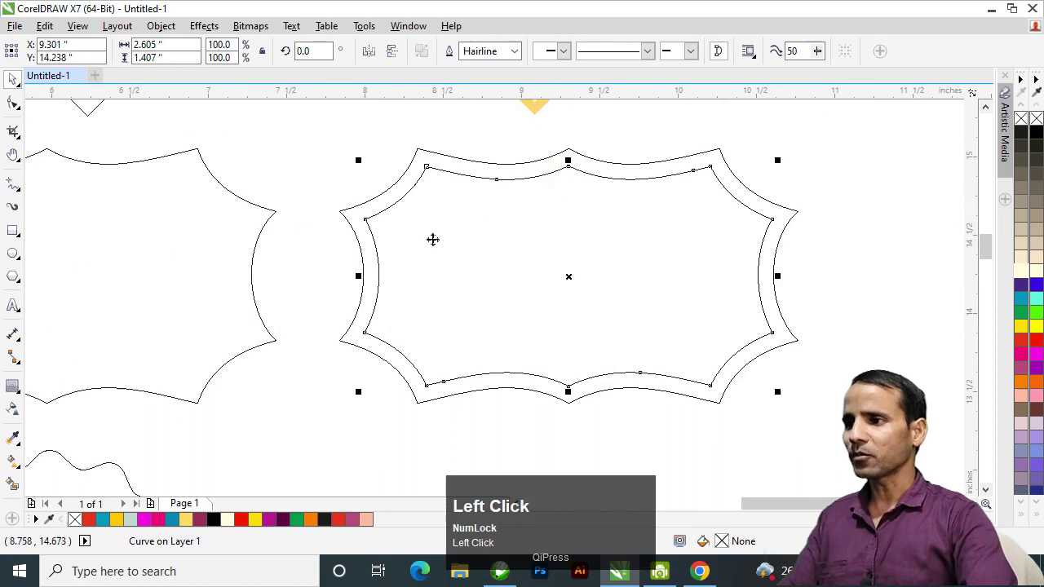
left_click(12, 386)
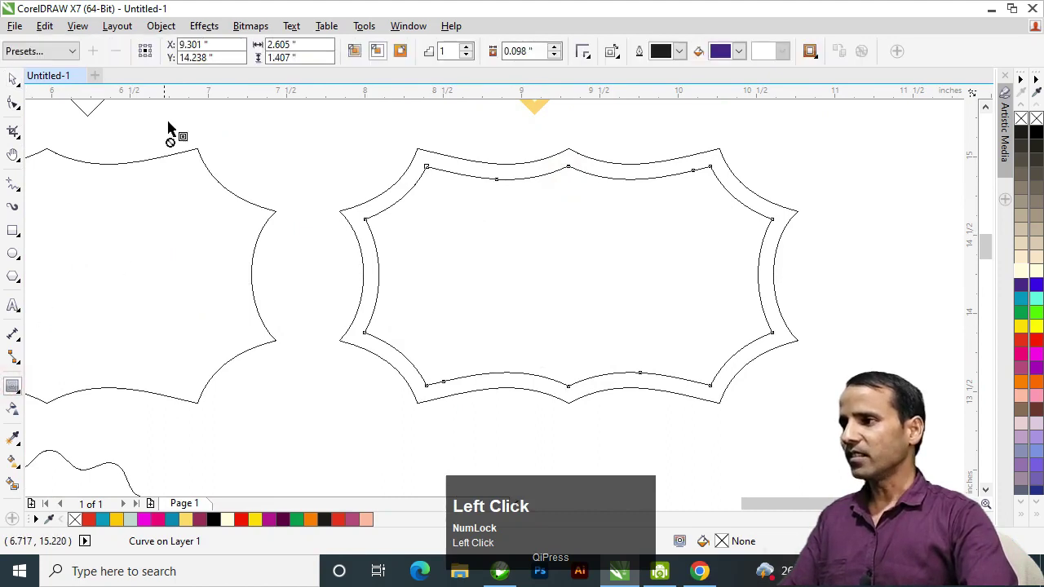
left_click_drag(487, 189, 478, 186)
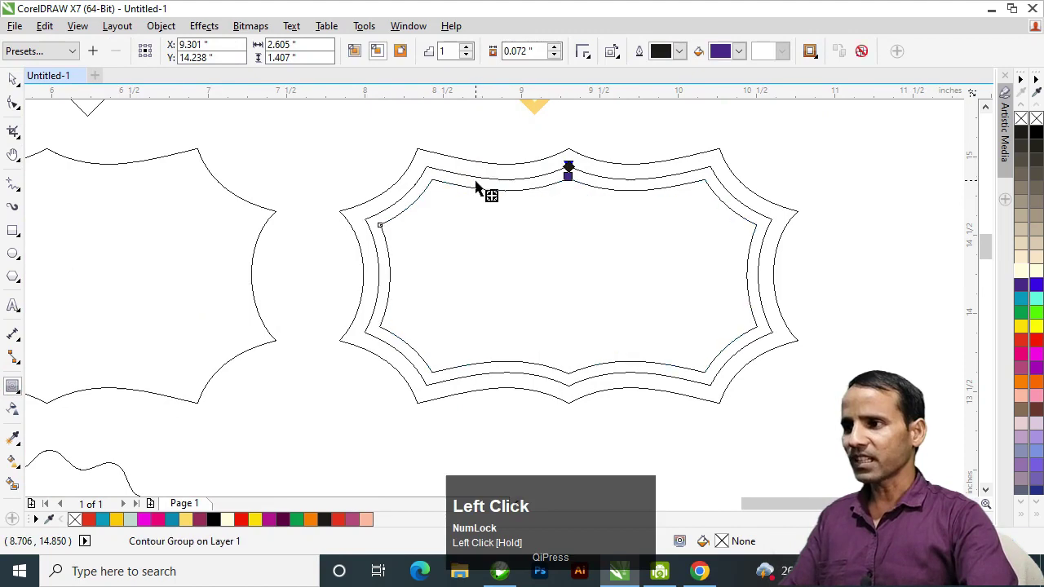
left_click(554, 56)
left_click(554, 56)
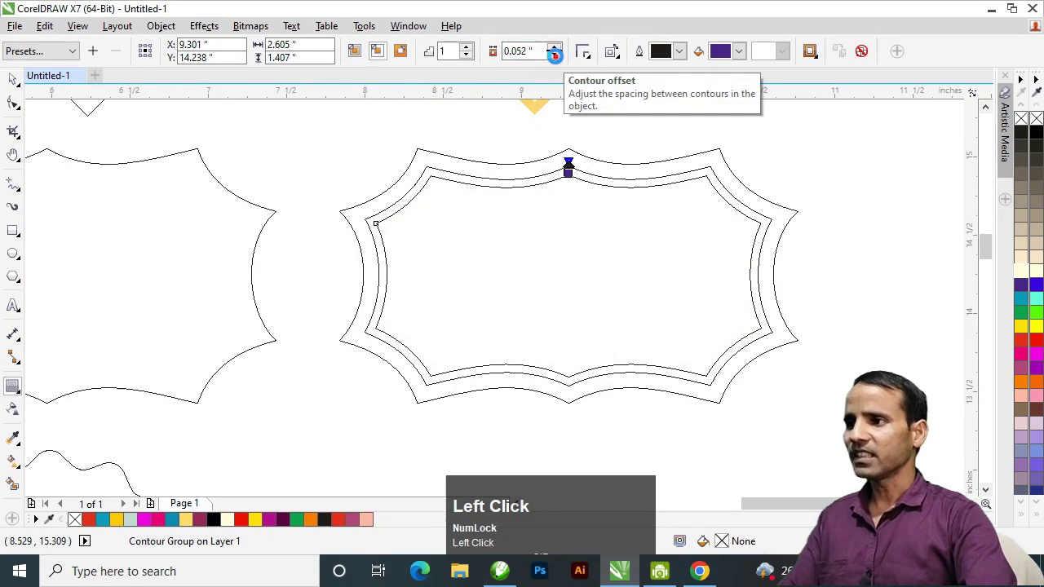
left_click(553, 55)
left_click(12, 78)
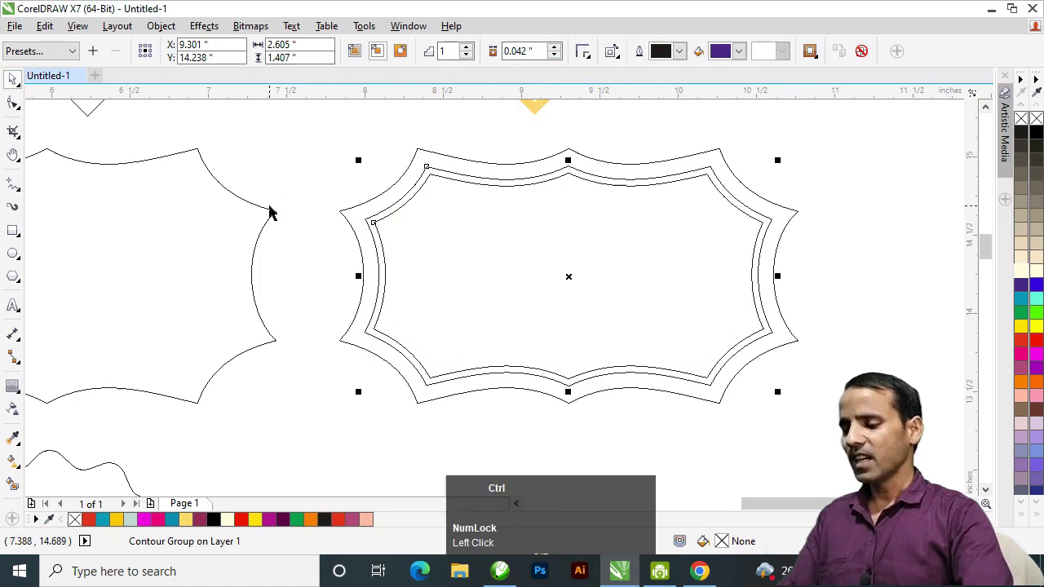
key("ctrl+k")
left_click(315, 166)
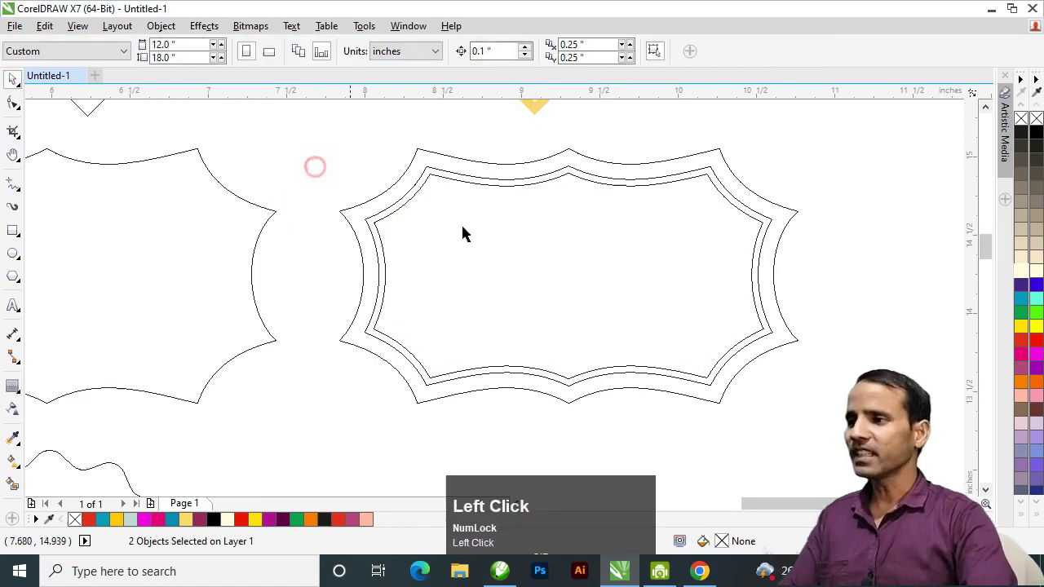
Step: Set the line width of the badge's innermost outline to 2 pt after trying 3 pt
left_click(407, 197)
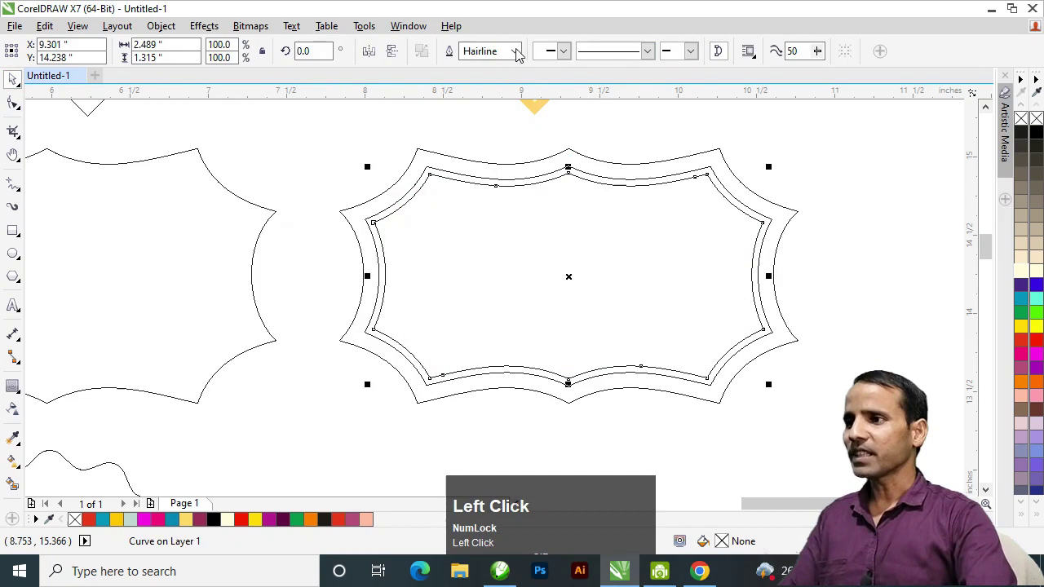
left_click(507, 52)
type("3")
key("Return")
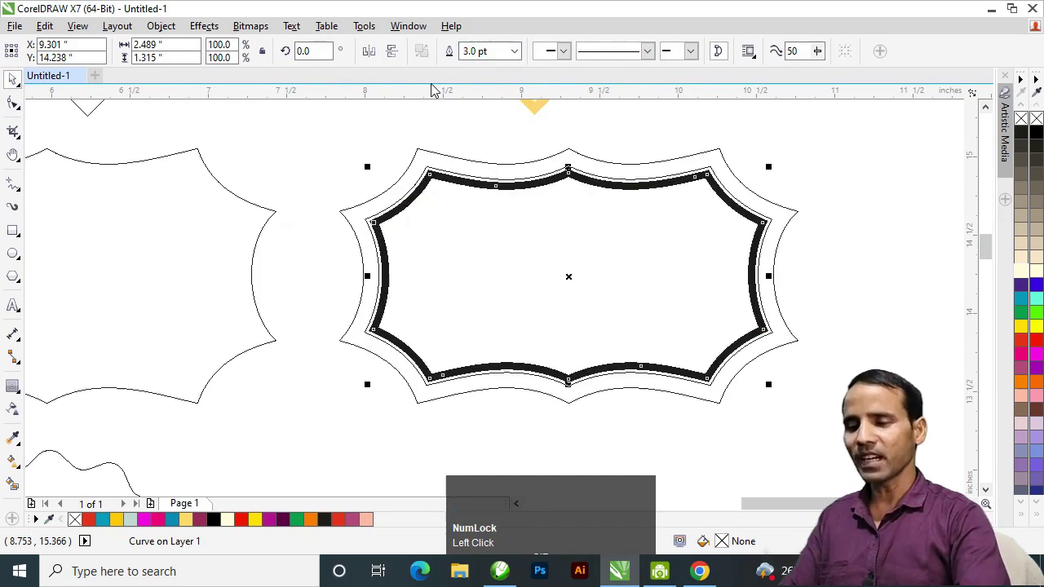
type("2")
key("Return")
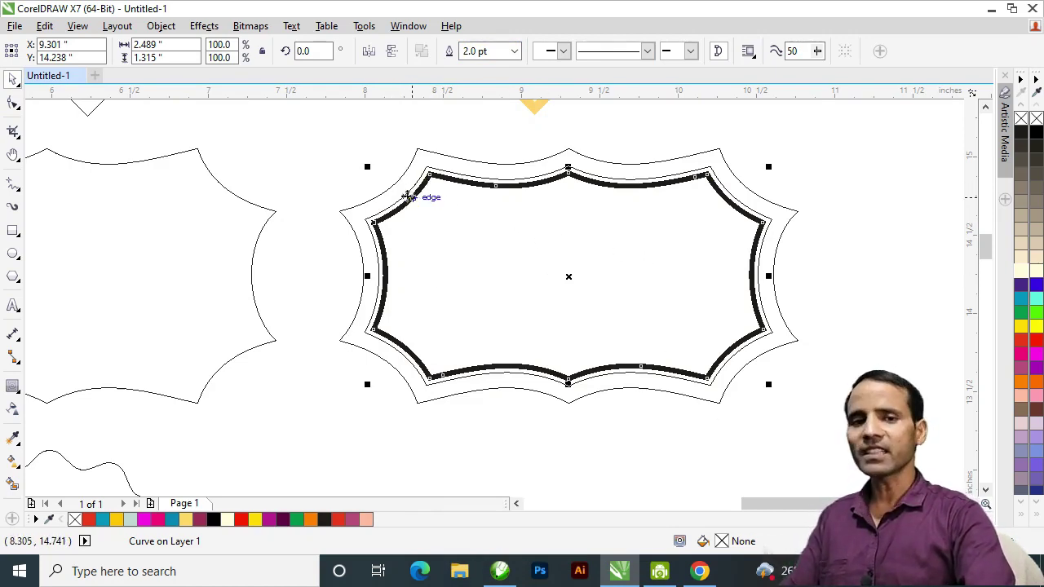
Step: Select the outermost badge shape and apply a multi-colour gold linear gradient running horizontally across its full width
left_click(389, 192)
key("h")
right_click(484, 230)
left_click_drag(371, 261, 536, 250)
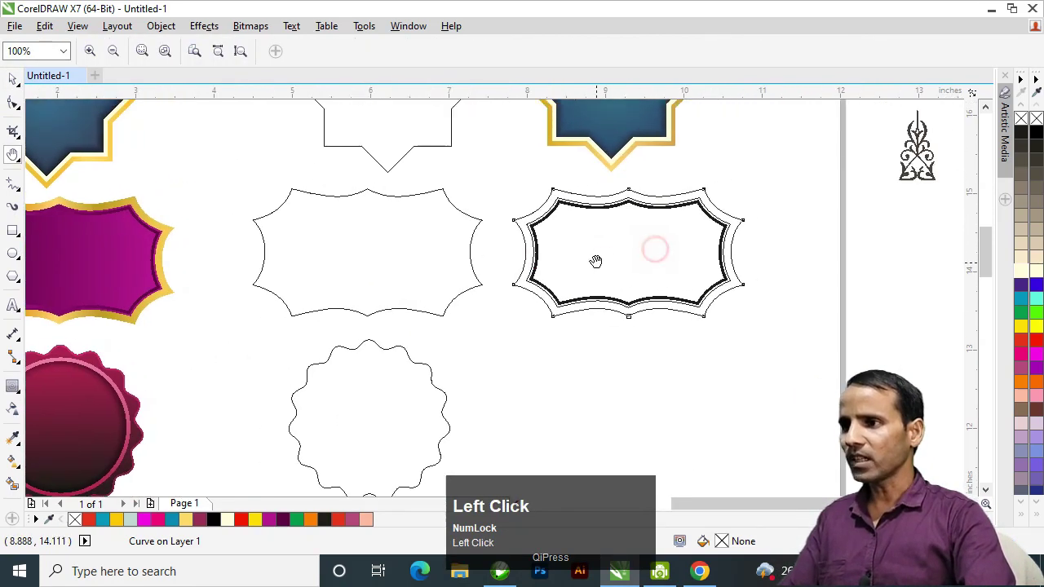
key("space")
key("F2")
left_click(612, 275)
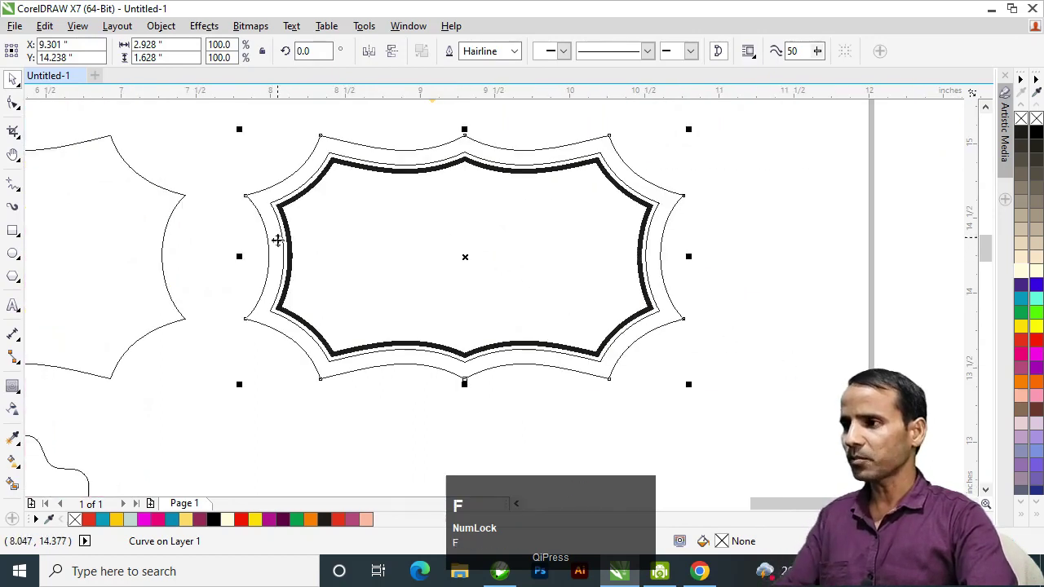
key("g")
left_click_drag(269, 243, 667, 242)
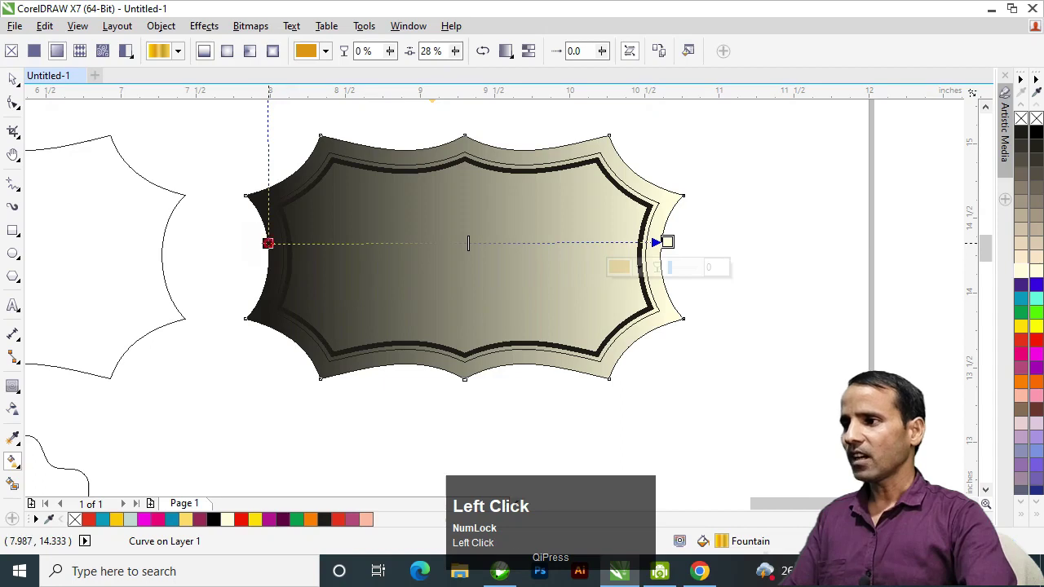
Step: Darken the starting colour of the outer shape's gold gradient to C4 M22 Y97 K18
left_click(269, 243)
left_click(222, 268)
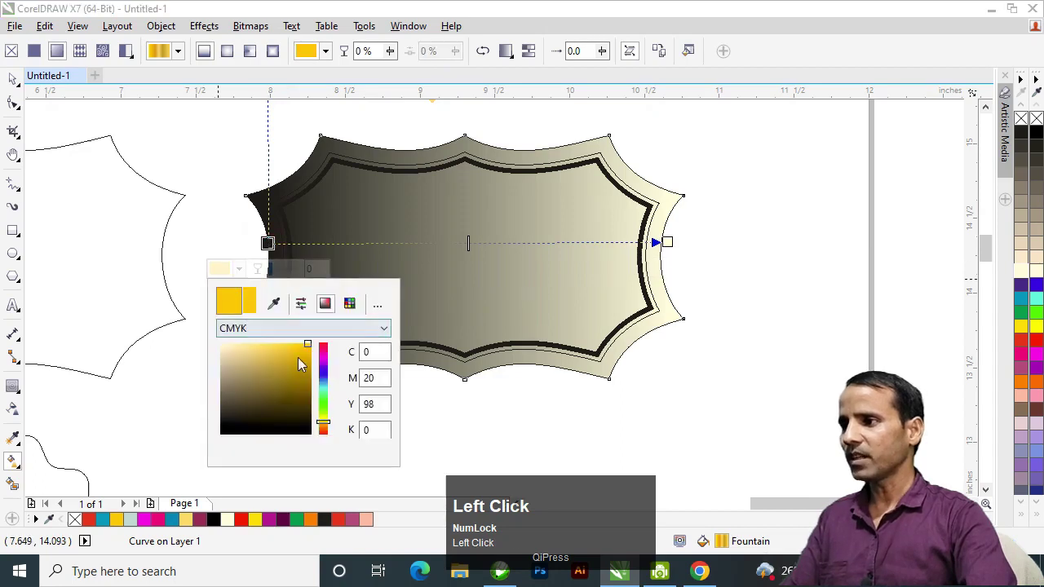
left_click_drag(306, 352, 302, 360)
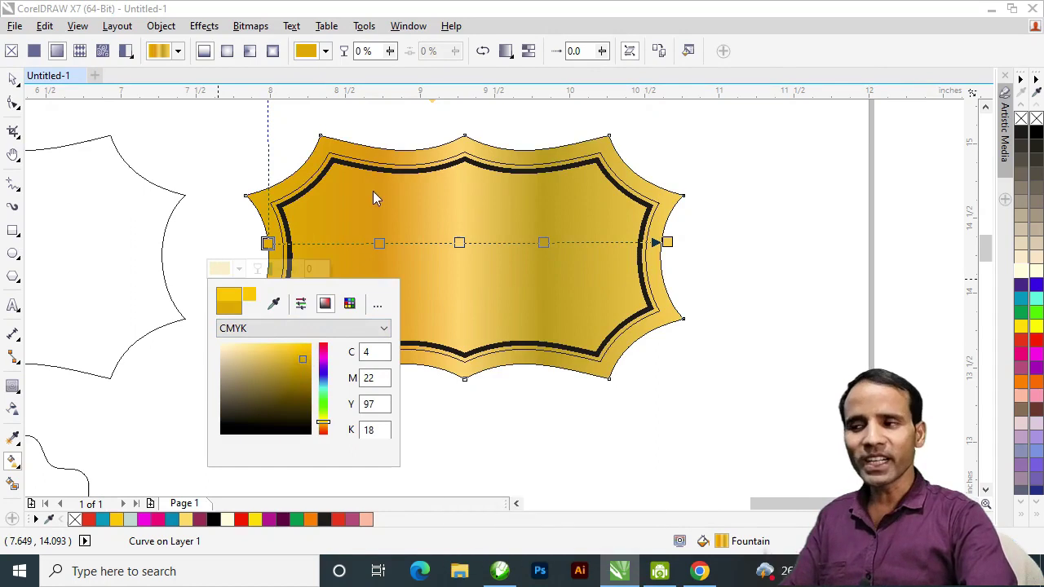
left_click(667, 243)
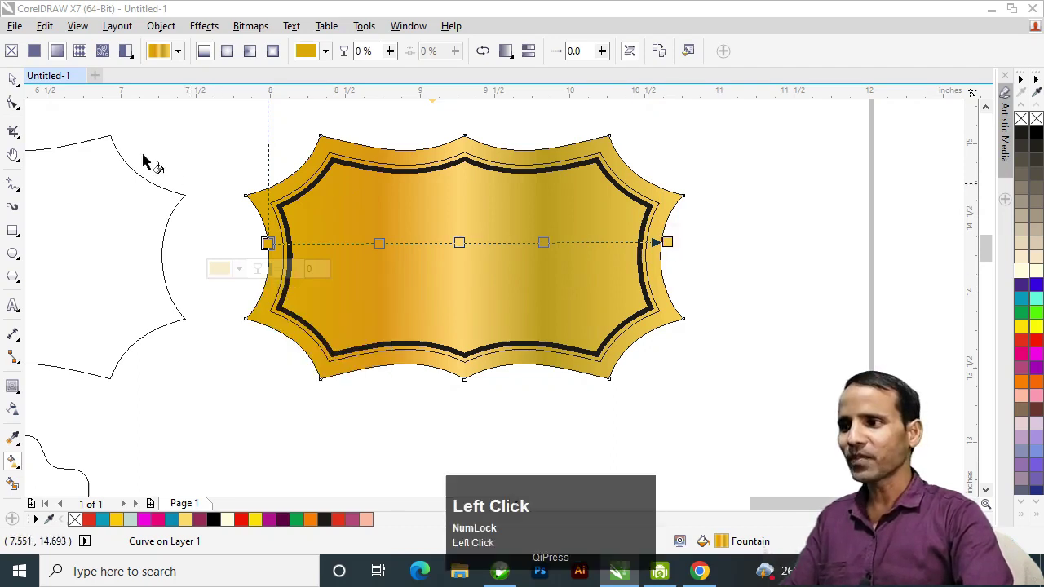
left_click(13, 79)
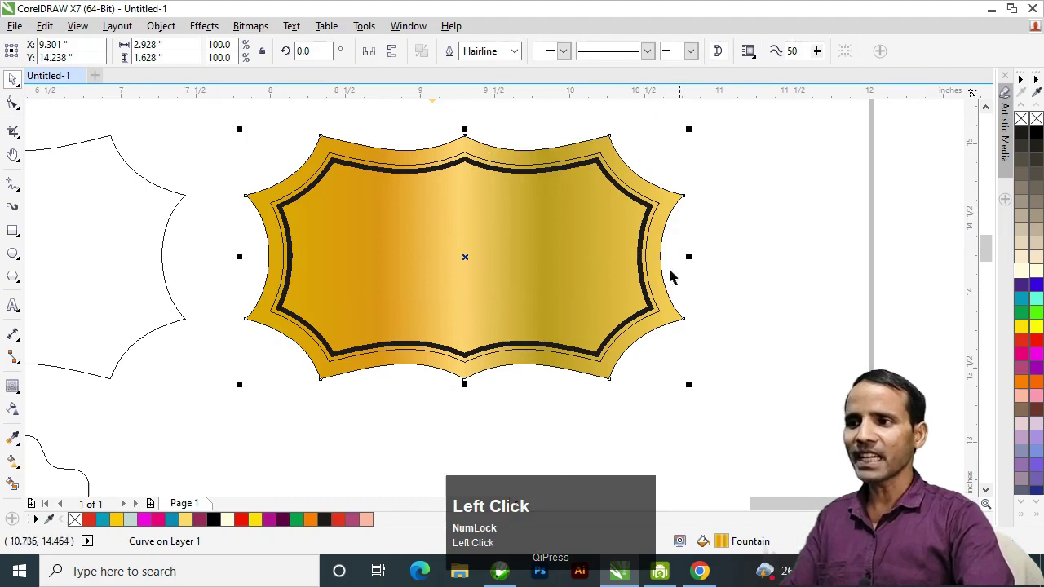
Step: Remove the outline from the gold outermost shape of the rectangular badge
key("h")
left_click_drag(494, 261, 720, 316)
right_click(720, 317)
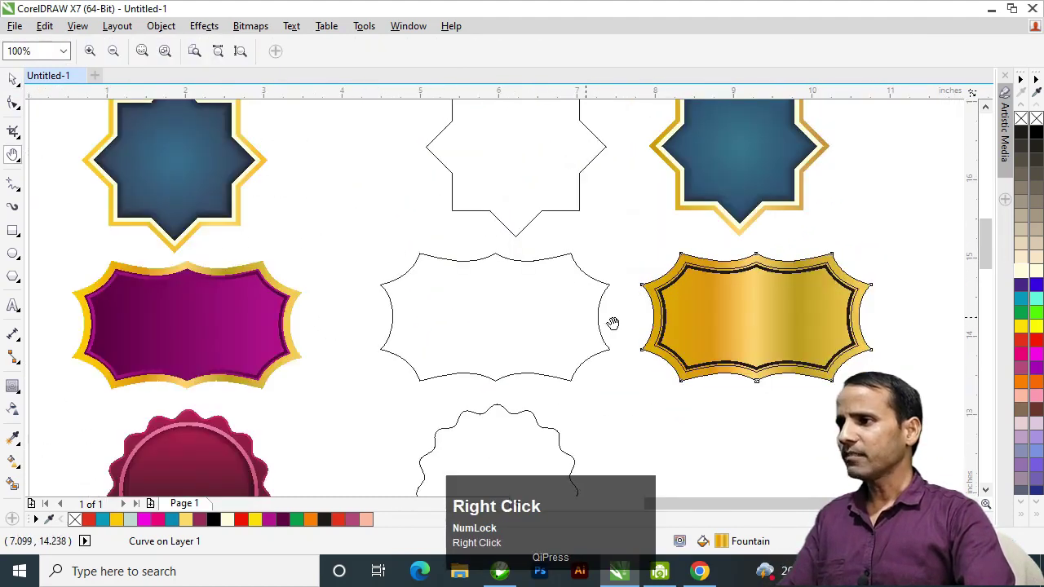
double_click(612, 323)
double_click(598, 275)
key("space")
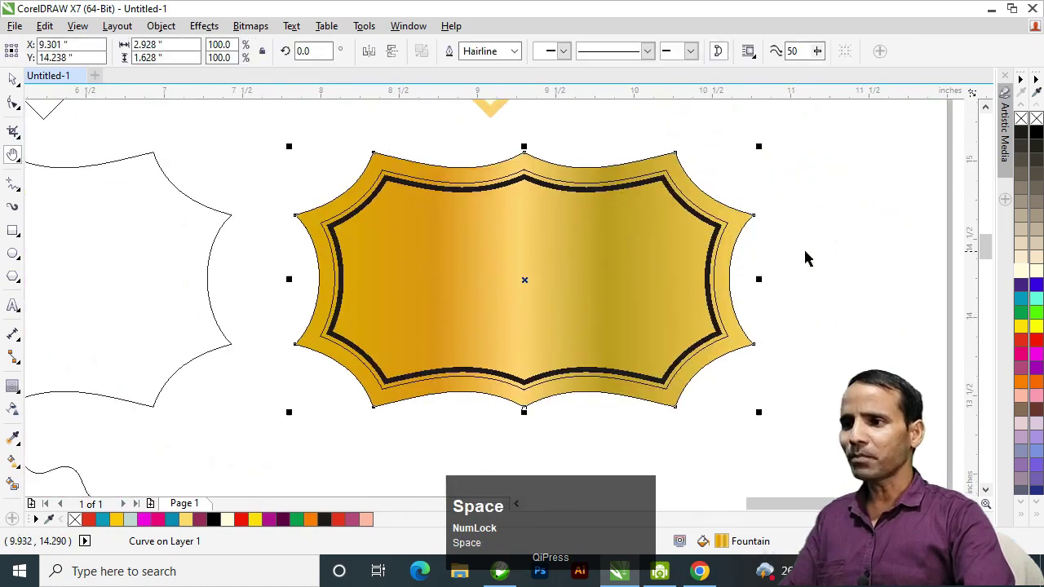
left_click(807, 251)
left_click(726, 217)
right_click(1021, 120)
left_click(857, 191)
Step: Apply a horizontal linear gradient across the full width of the badge's middle outline
left_click(715, 218)
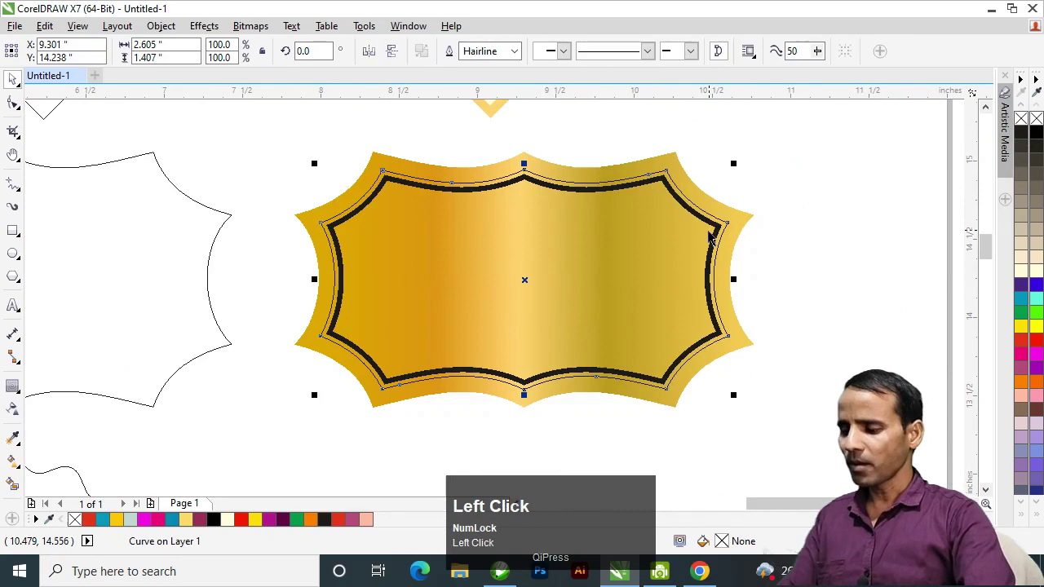
key("g")
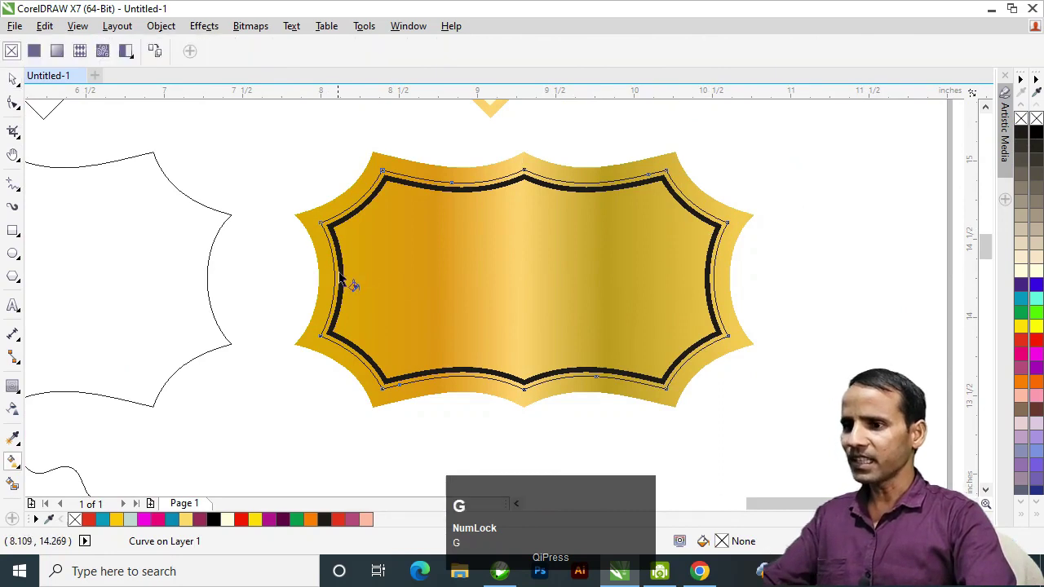
left_click_drag(336, 279, 712, 275)
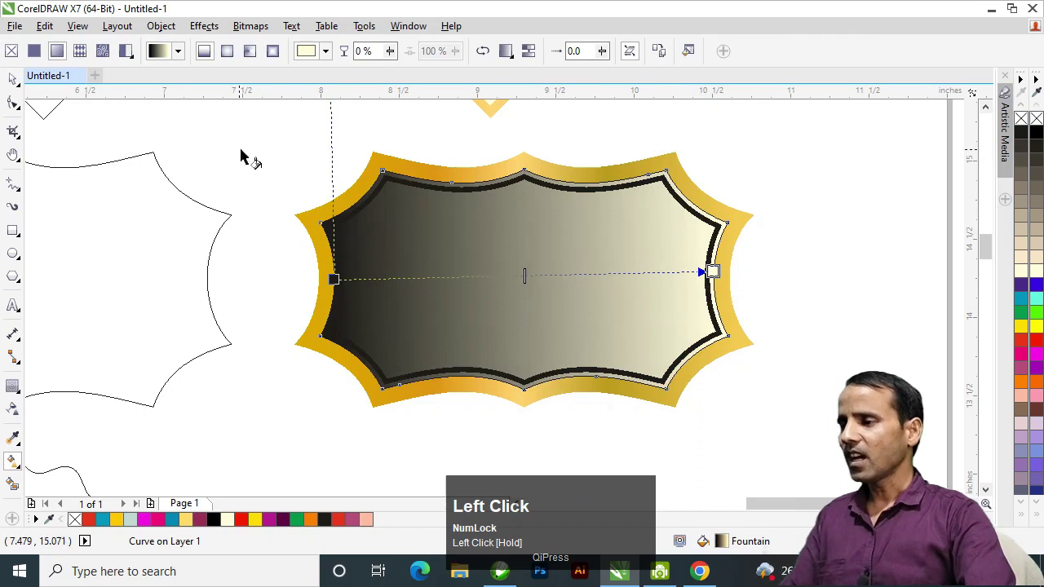
Step: Set both the start and end colours of the middle shape's gradient to magenta C40 M100 Y0 K0
left_click(333, 279)
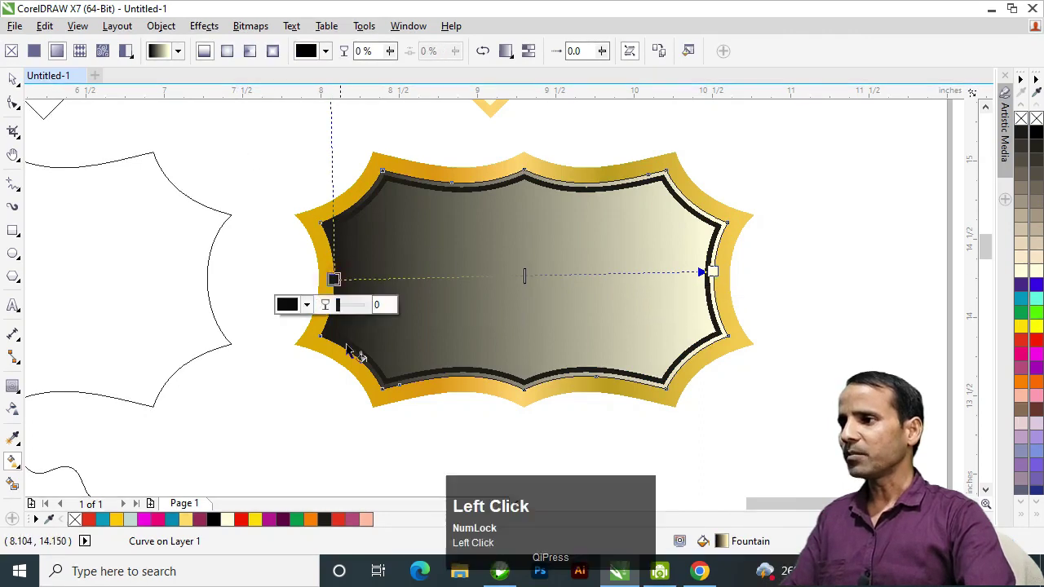
left_click(287, 305)
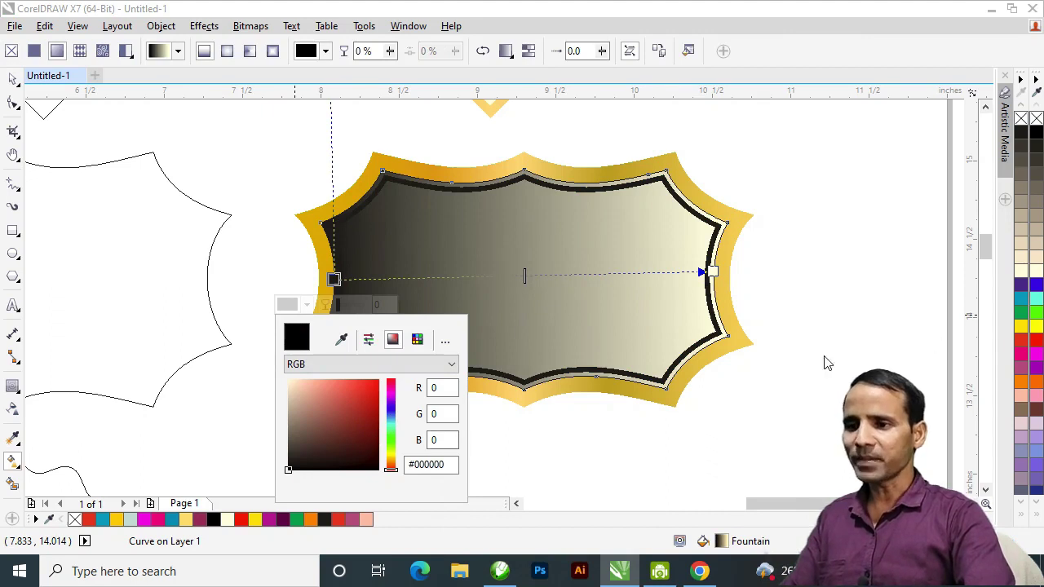
left_click(296, 256)
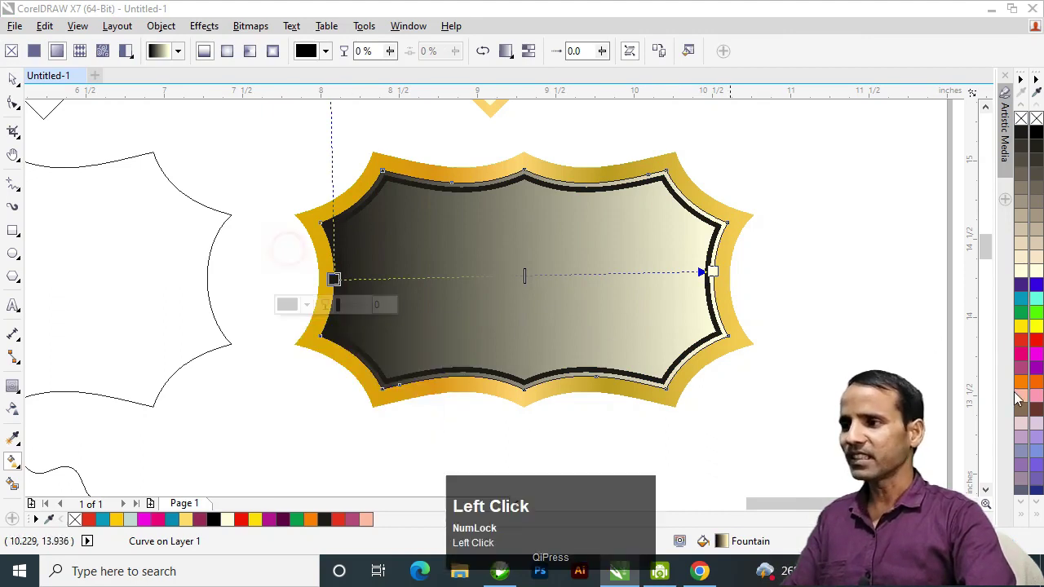
left_click(1020, 506)
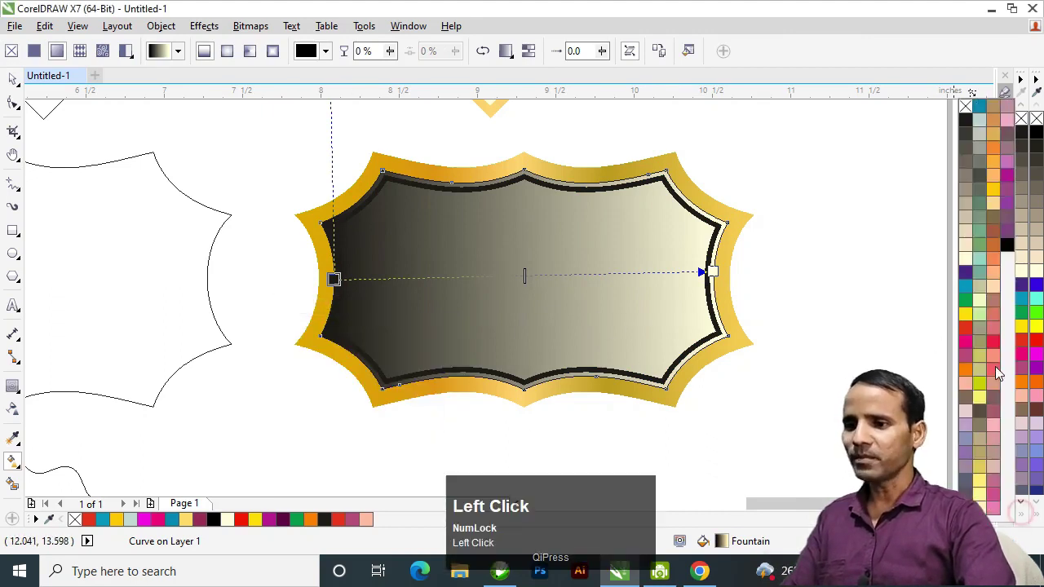
left_click(1007, 176)
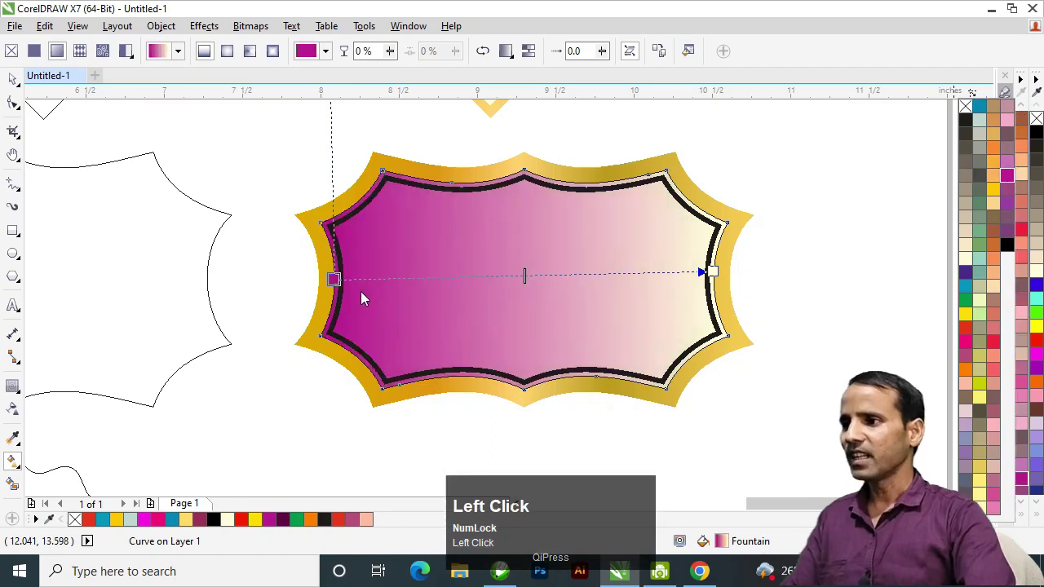
left_click(712, 271)
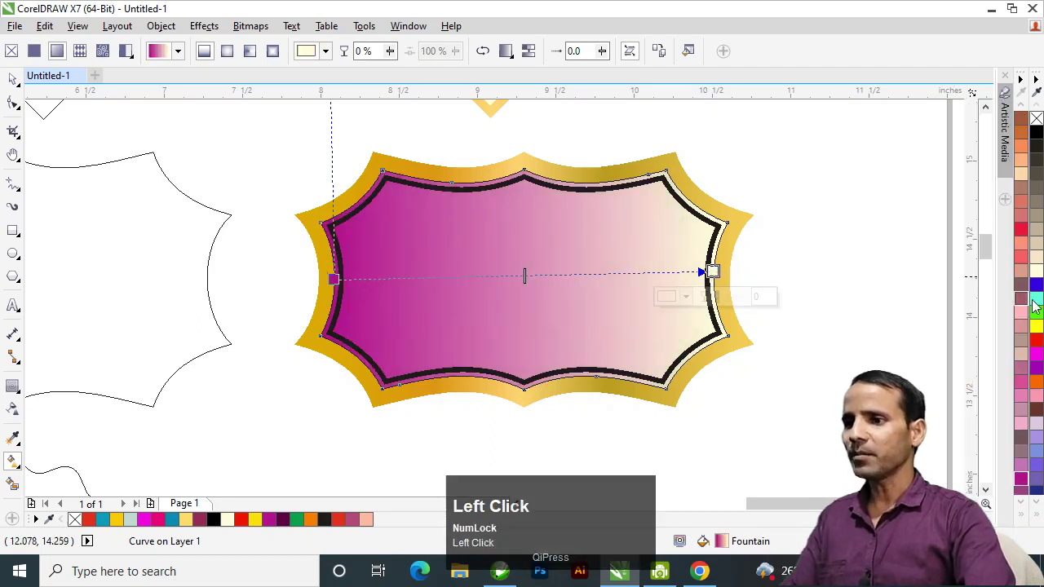
left_click(1021, 479)
Step: Darken the start of the middle shape's magenta gradient to C47 M100 Y13 K62 and its end to a slightly deeper magenta
left_click(334, 279)
left_click(290, 306)
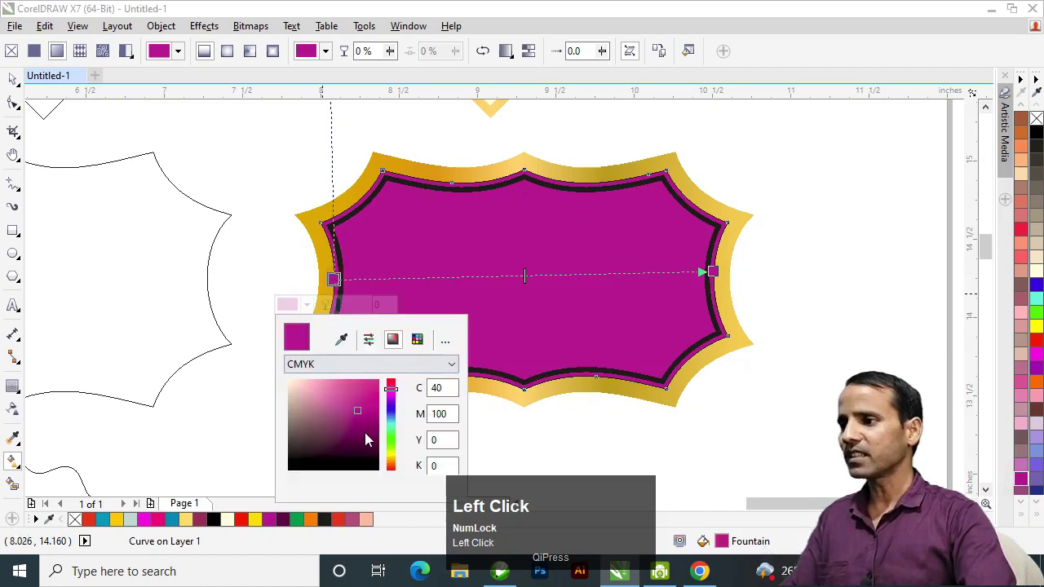
left_click(365, 438)
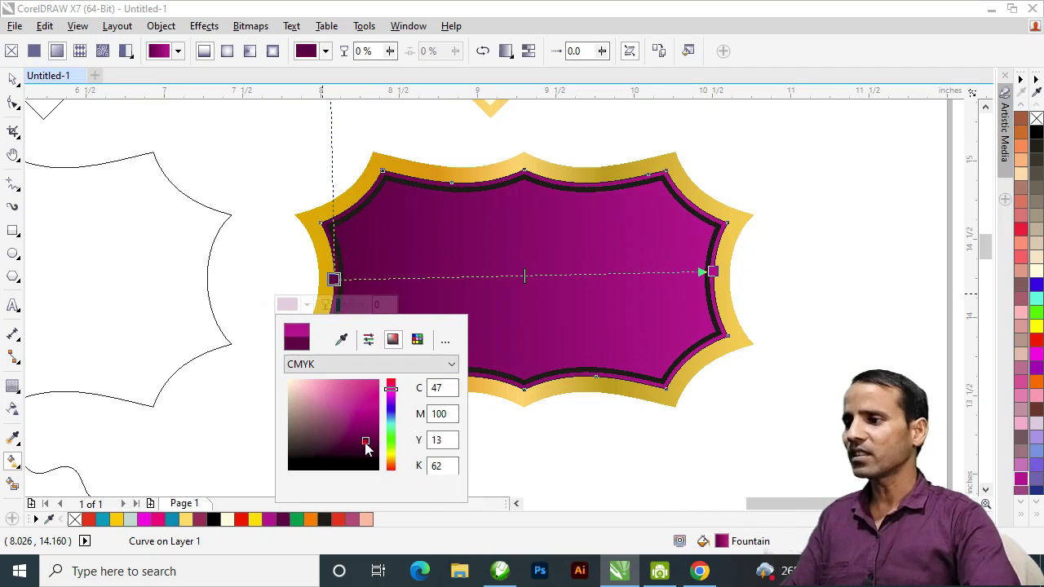
left_click(366, 443)
left_click(712, 273)
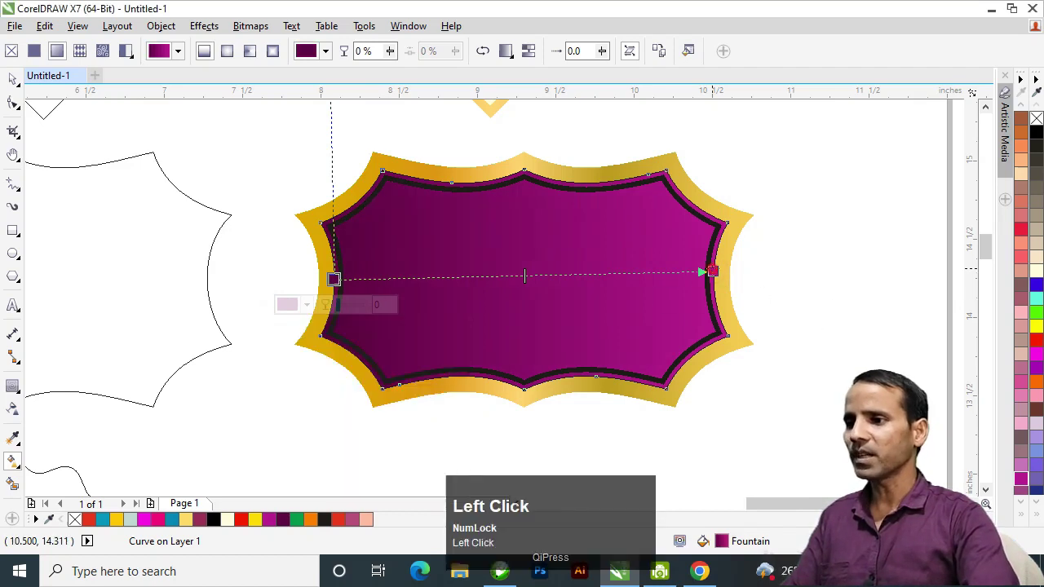
left_click(666, 296)
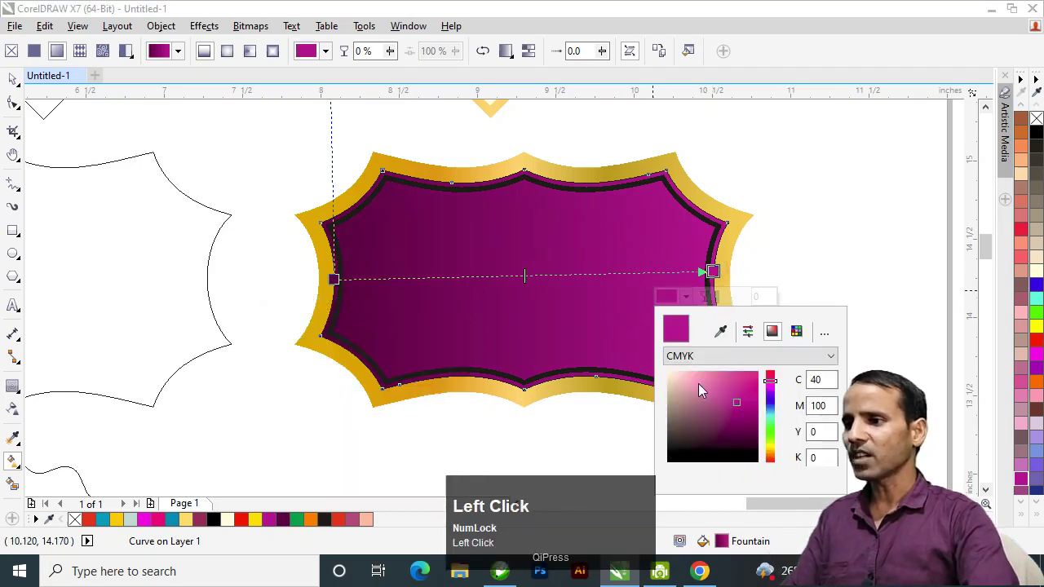
left_click(741, 415)
left_click(823, 243)
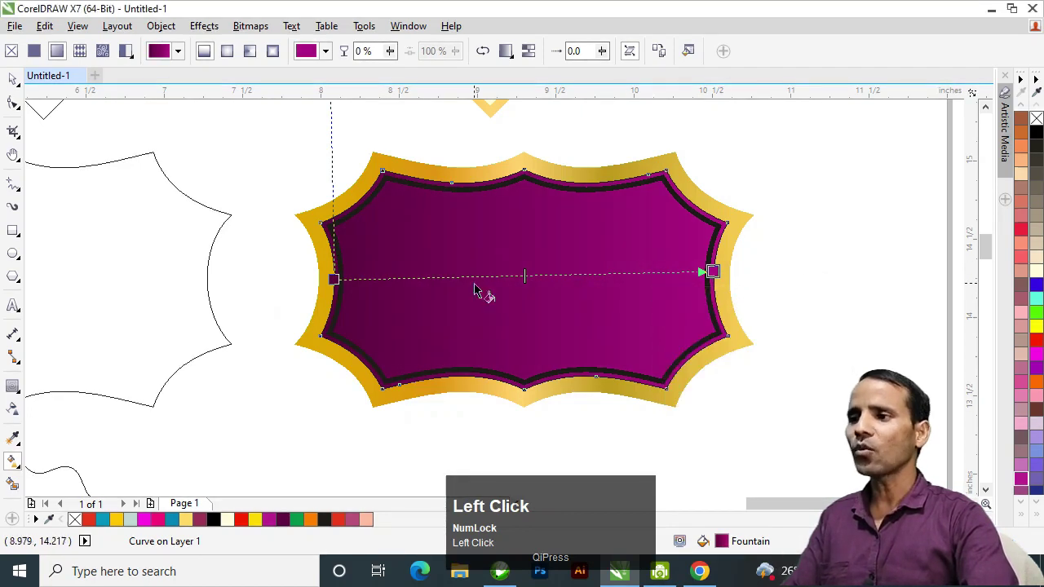
Step: Convert the badge's innermost 2 pt outline into a fillable object
left_click(12, 78)
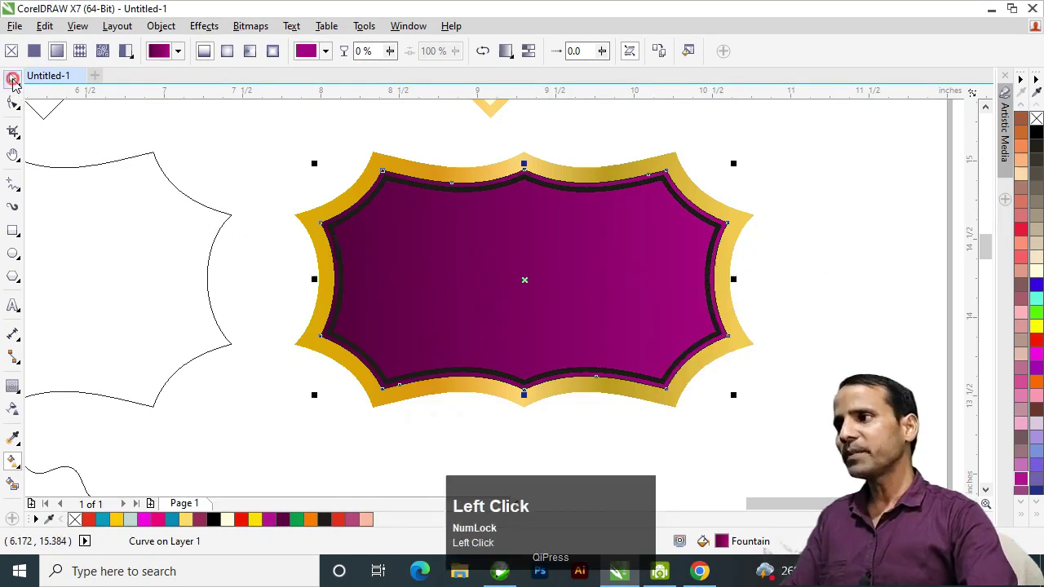
left_click(249, 158)
left_click(418, 190)
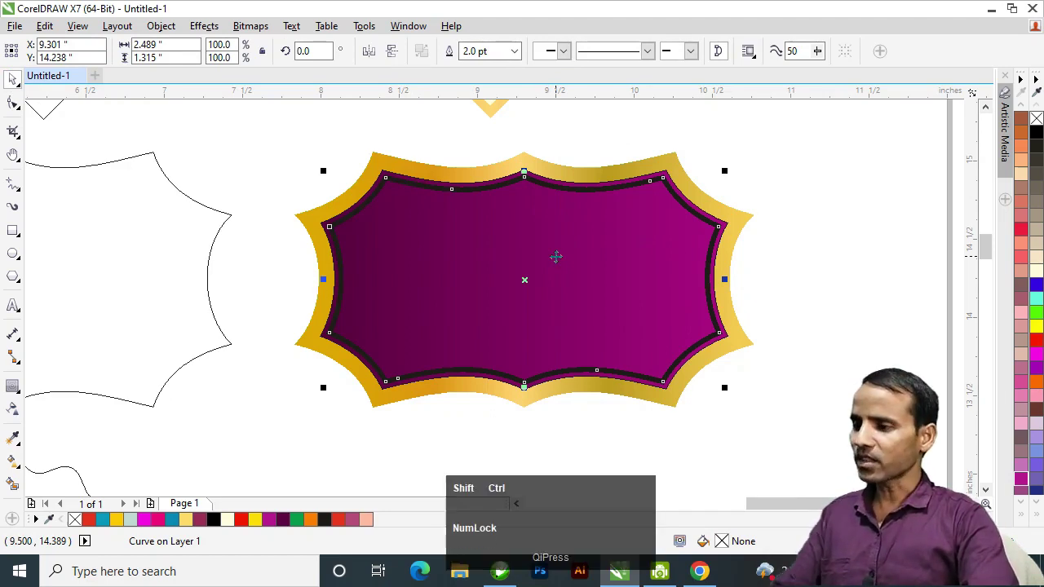
key("ctrl+shift+q")
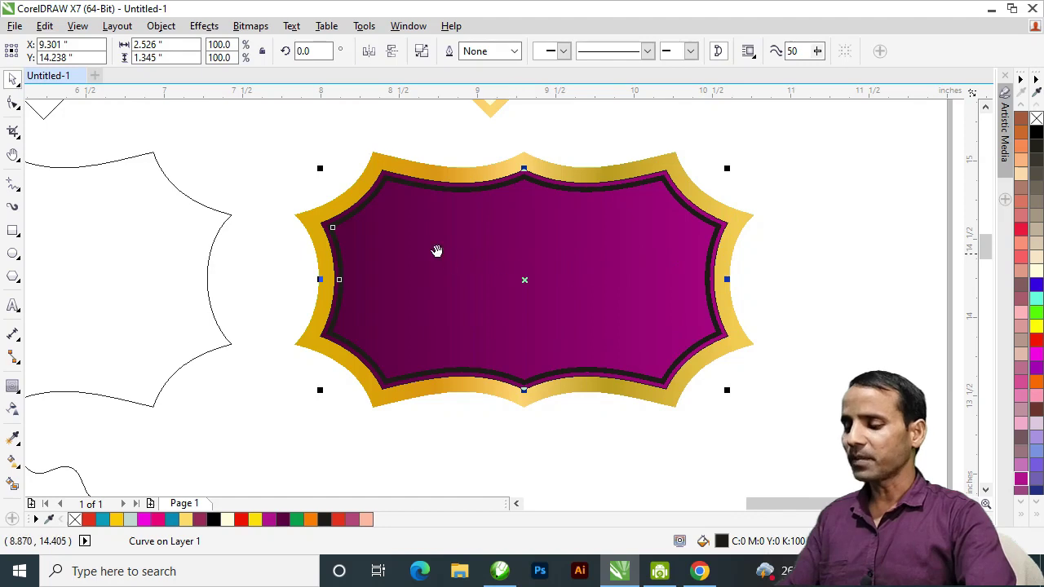
Step: Copy the middle shape's purple gradient fill onto the converted dark border line
key("z")
left_click(396, 233)
left_click(399, 253)
key("space")
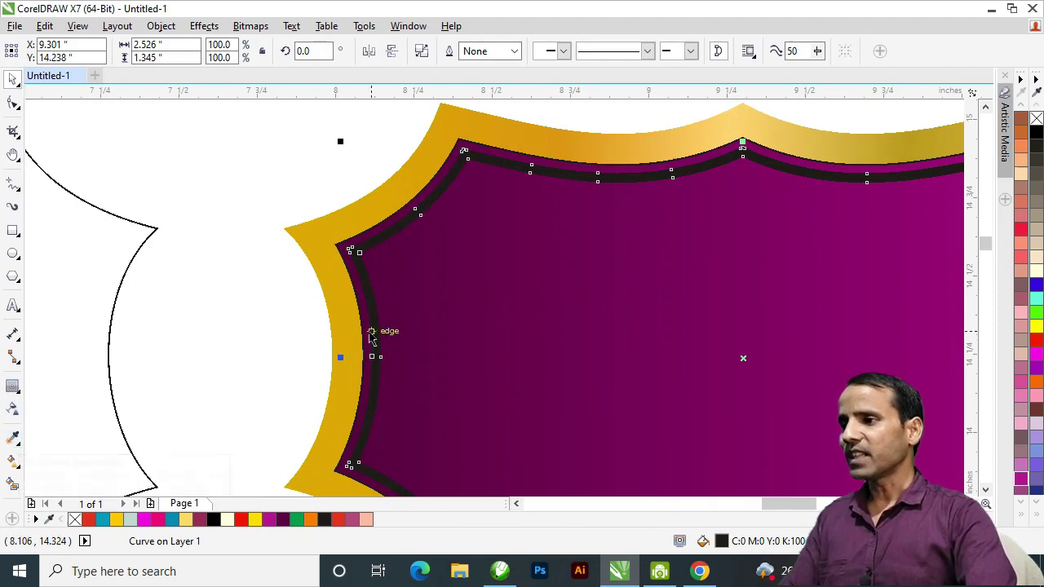
left_click(356, 294)
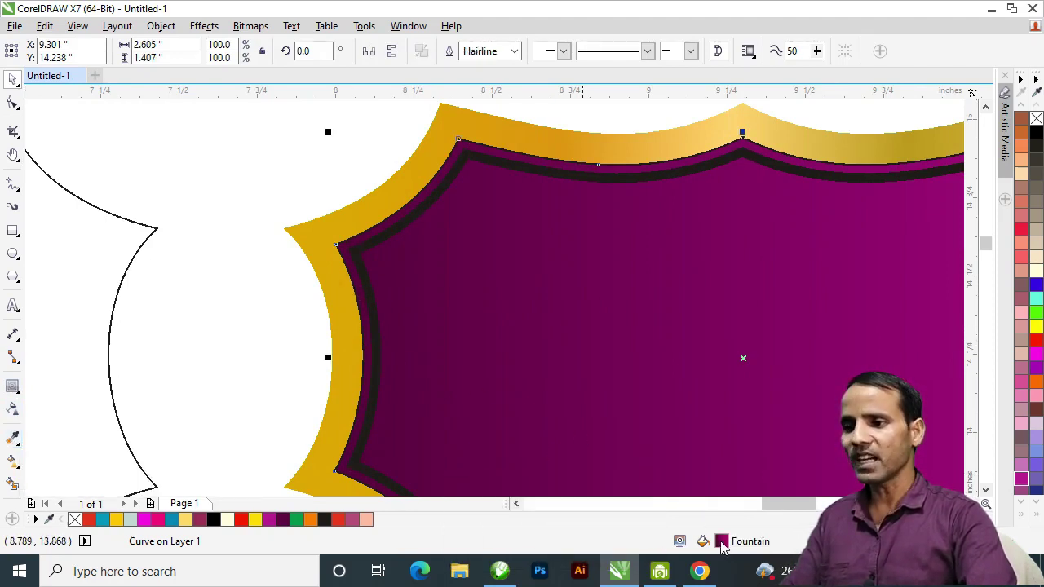
left_click(690, 499)
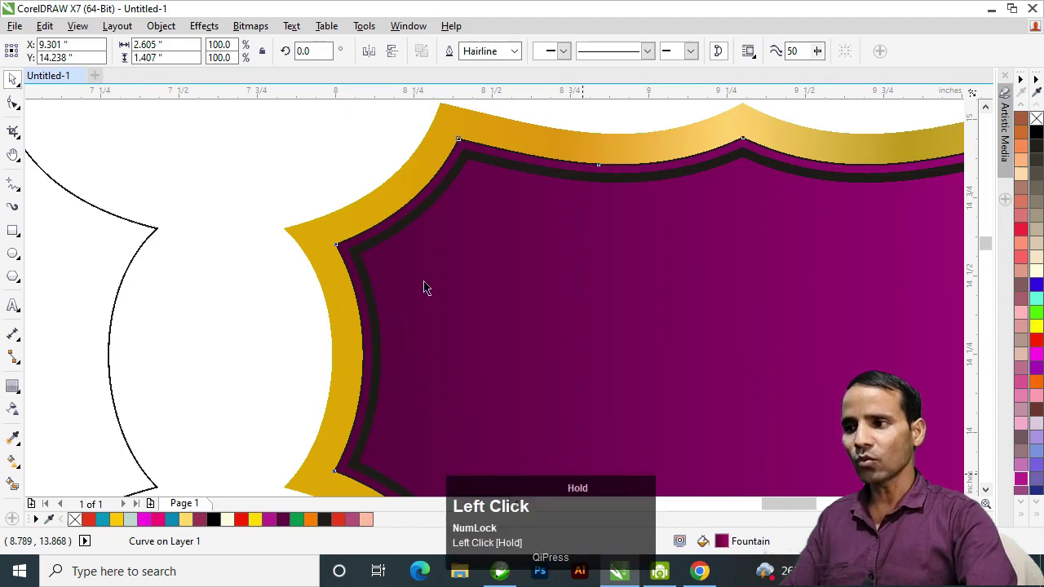
left_click(371, 295)
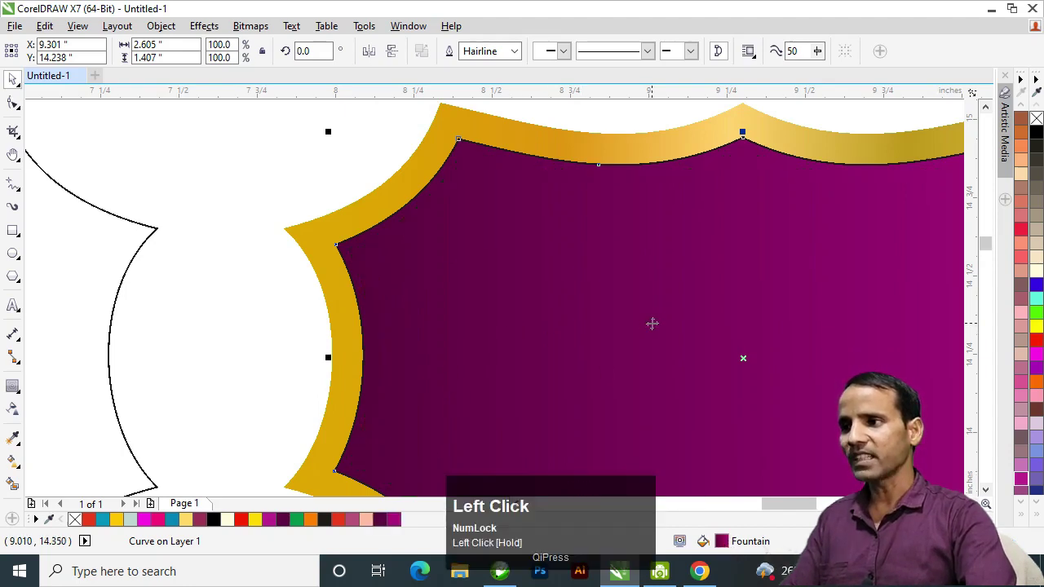
key("space")
scroll(652, 324, "down", 2)
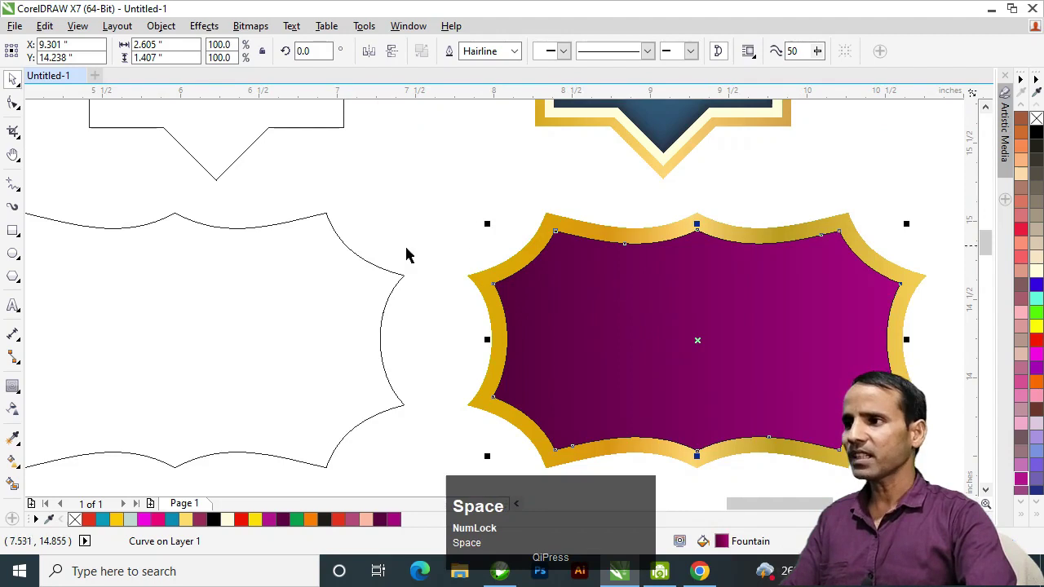
Step: Reverse the gradient direction of the converted inner border line
left_click(501, 170)
left_click(541, 270)
left_click(541, 270)
left_click(541, 266)
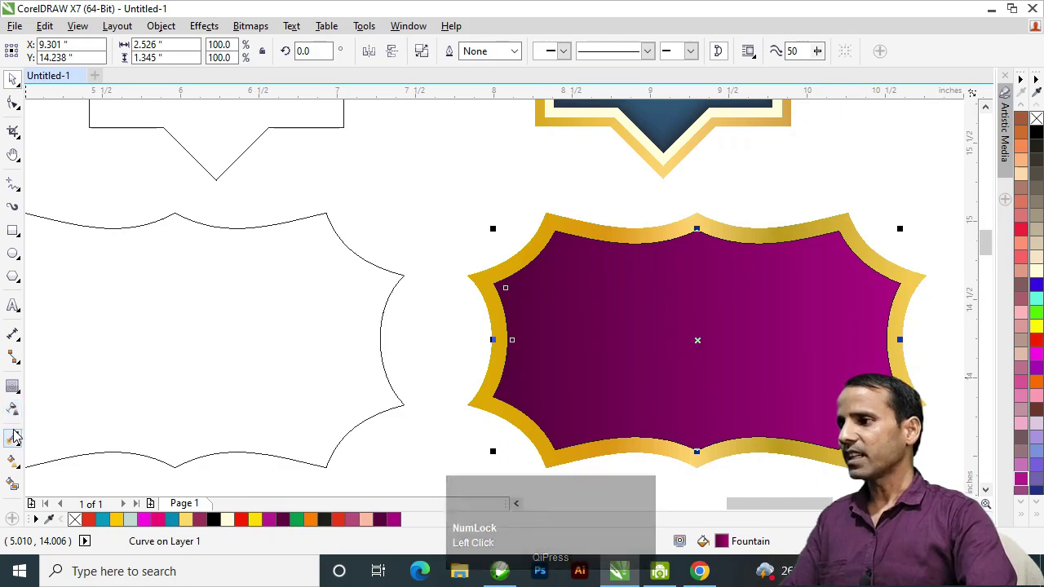
key("g")
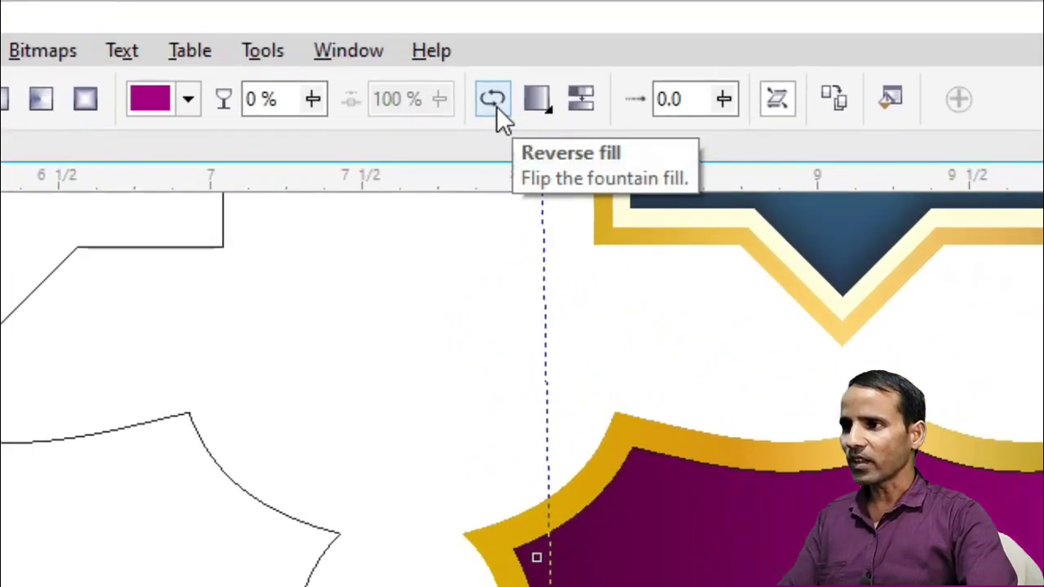
left_click(495, 105)
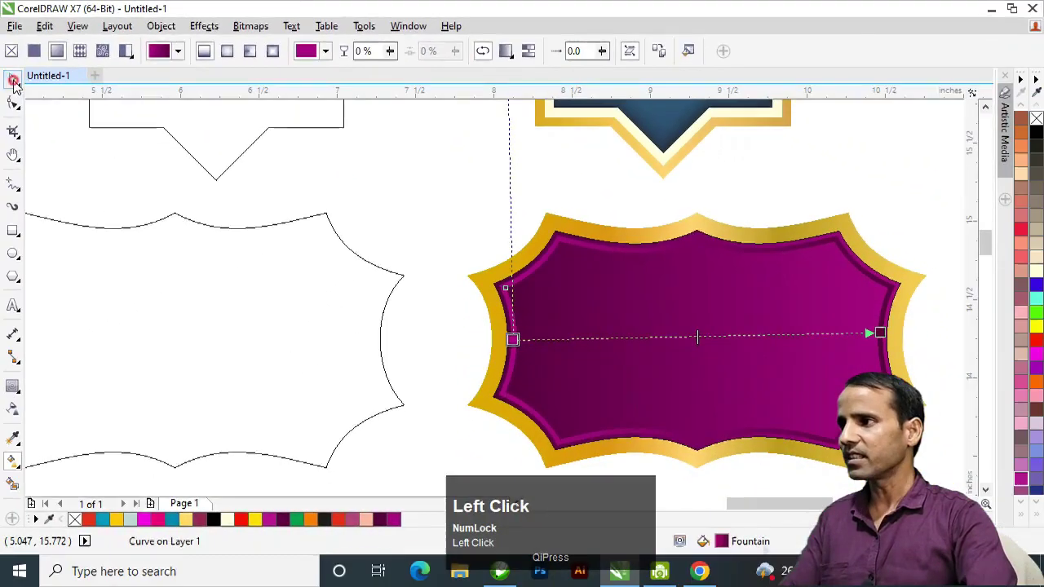
left_click(467, 215)
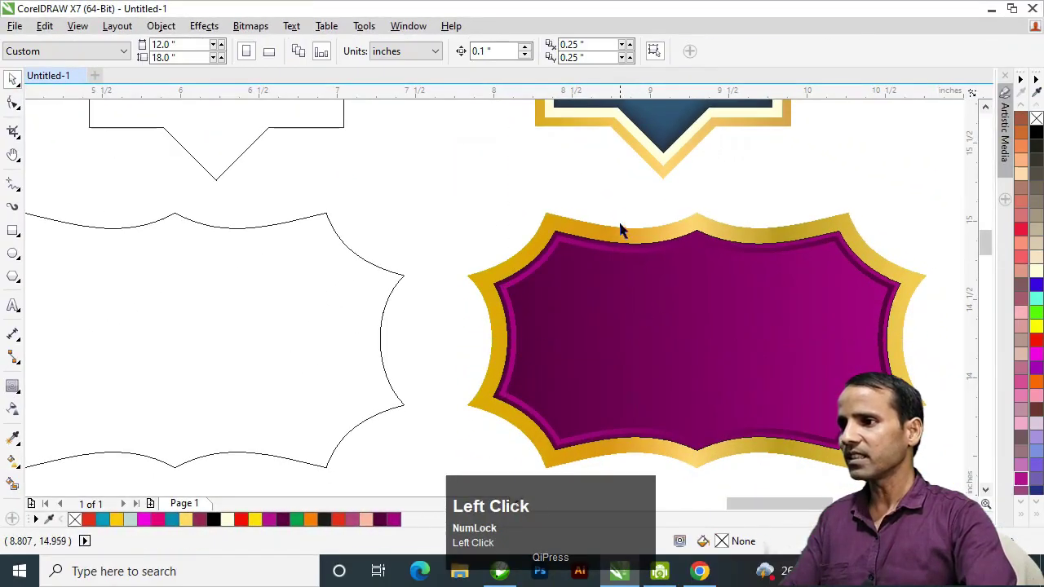
Step: Remove the hairline outline from the purple gradient shape
left_click(619, 326)
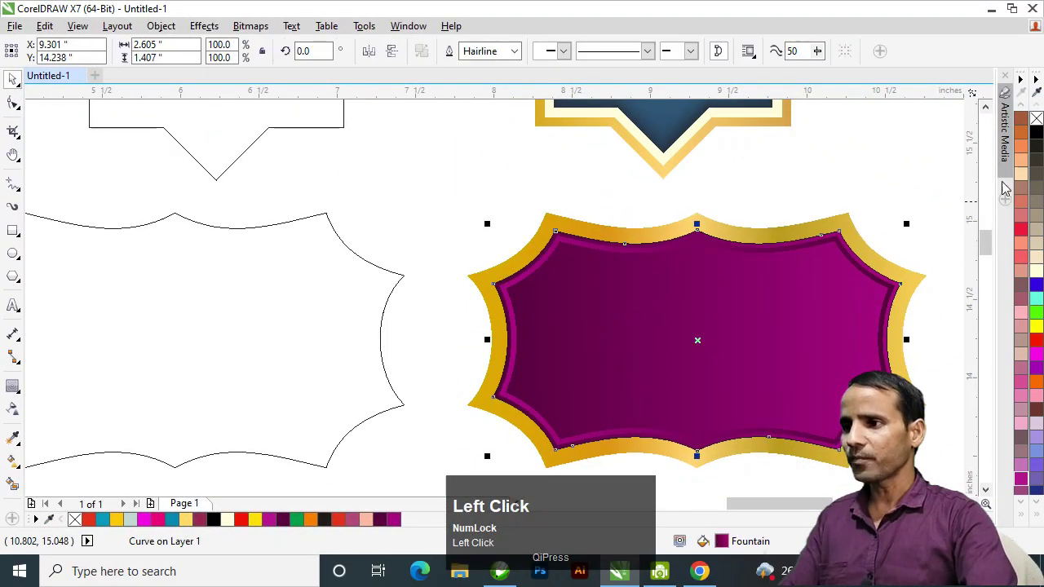
right_click(1035, 121)
left_click(824, 174)
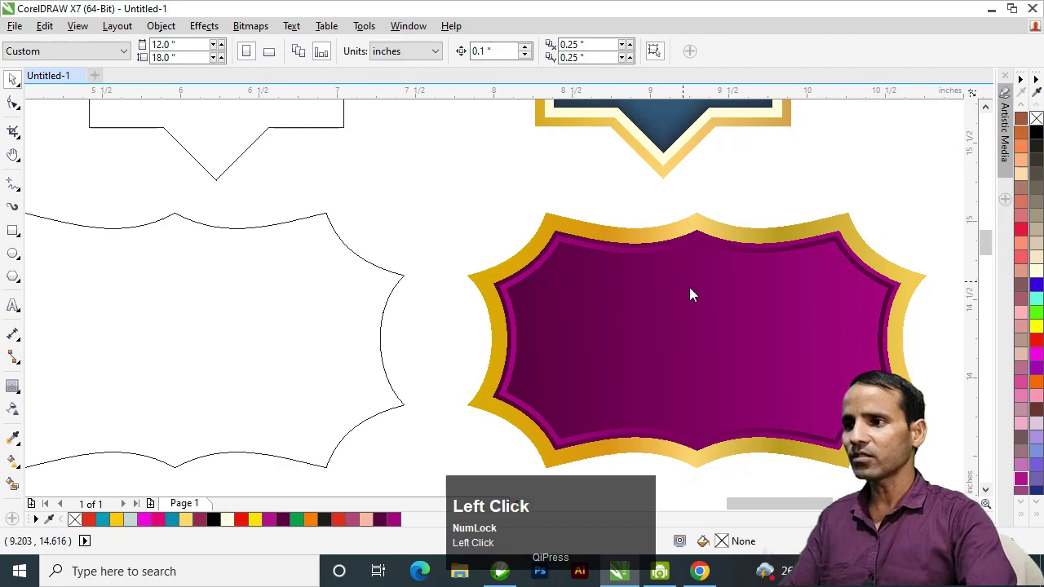
Step: Place a copy of the inner border line in the empty area below and to the right of the badge
key("h")
left_click_drag(685, 289, 611, 228)
right_click(574, 268)
left_click_drag(573, 268, 538, 259)
left_click(539, 259)
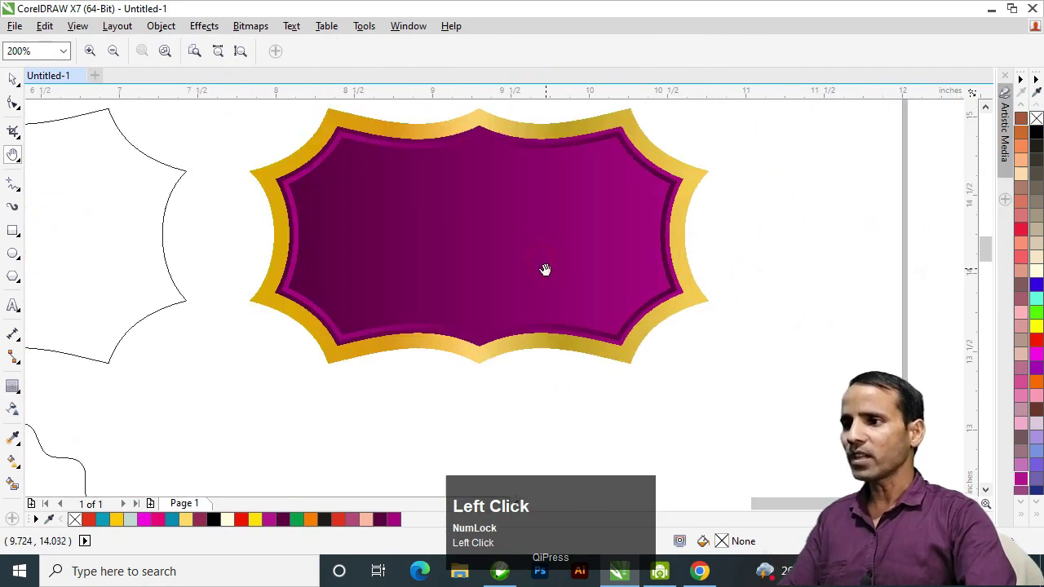
key("space")
left_click(420, 157)
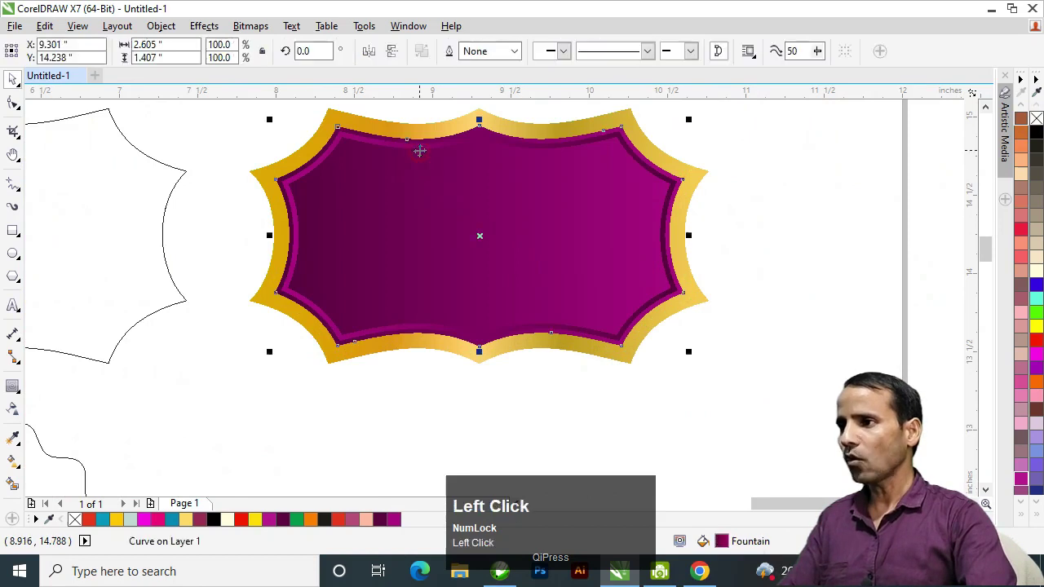
left_click_drag(392, 146, 716, 329)
right_click(716, 328)
Step: Break the copied border line apart into its two curves and delete the larger outer one
key("space")
left_click_drag(759, 367, 610, 171)
key("space")
left_click(574, 234)
left_click_drag(574, 234, 573, 234)
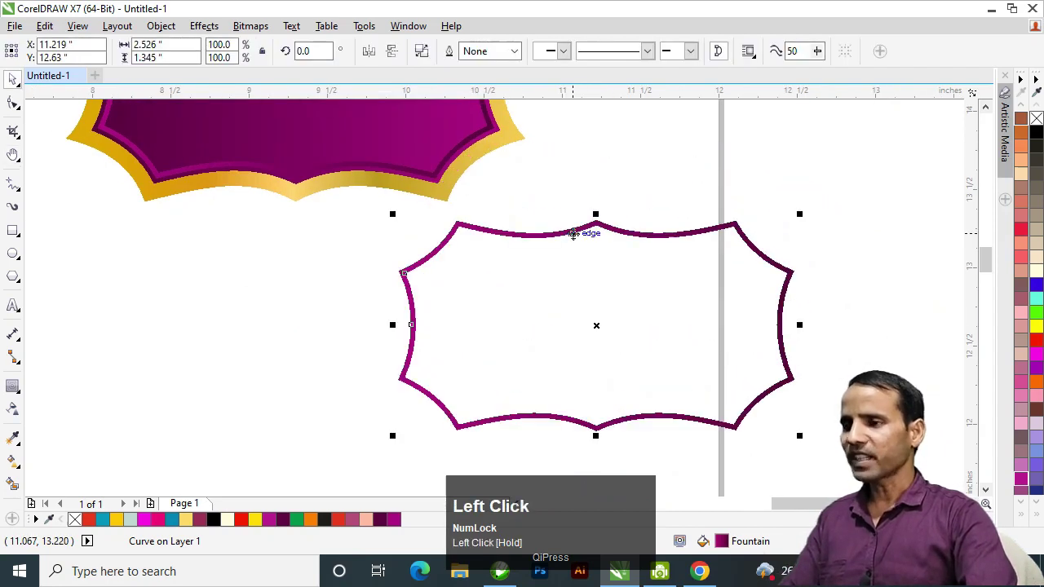
key("ctrl+k")
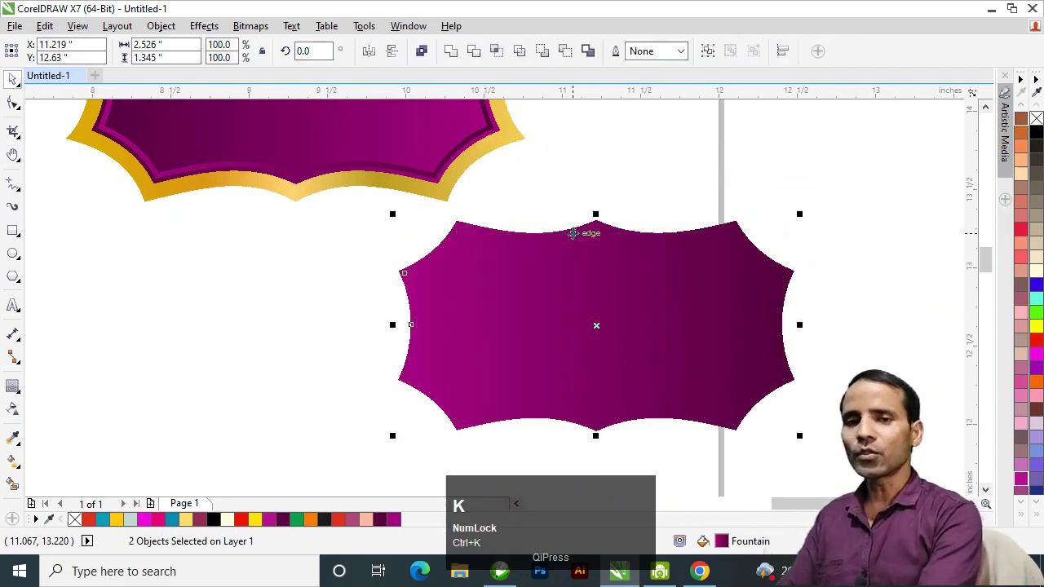
left_click(375, 265)
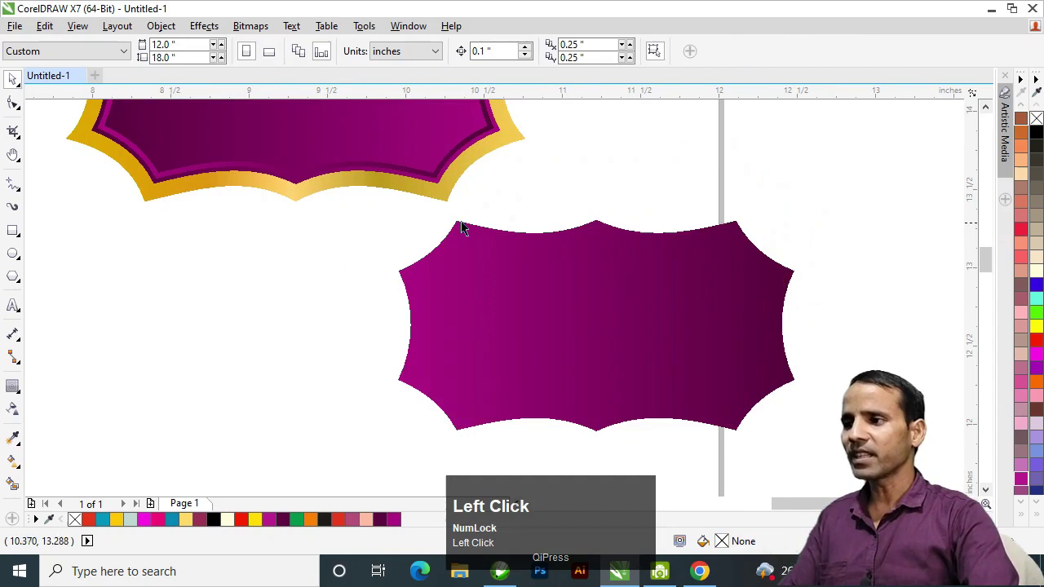
left_click_drag(460, 227, 615, 158)
left_click(559, 231)
key("Delete")
Step: Give the remaining inner curve a black hairline outline and remove its fill
left_click(563, 282)
right_click(1037, 133)
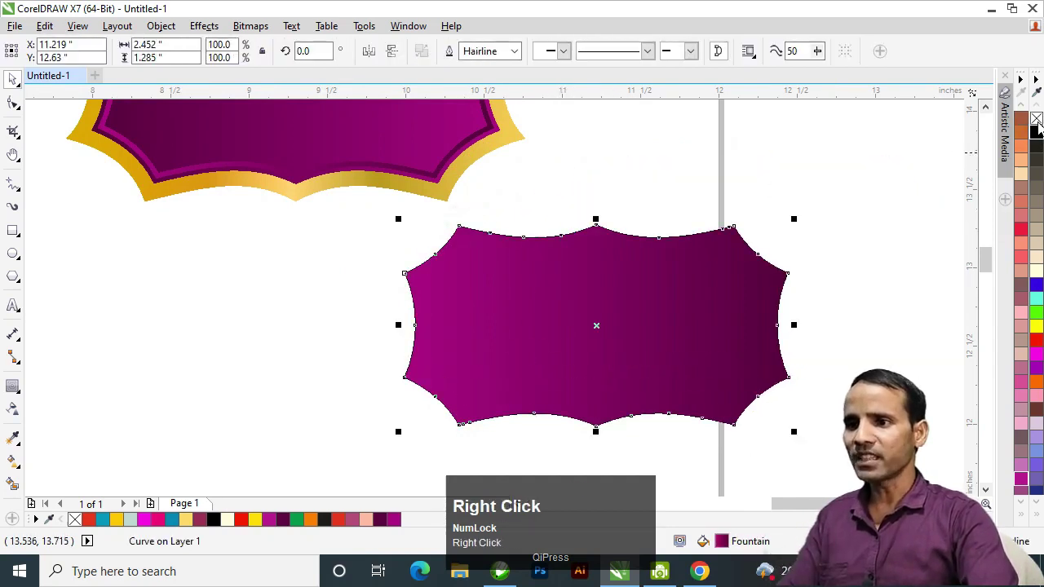
left_click(1037, 120)
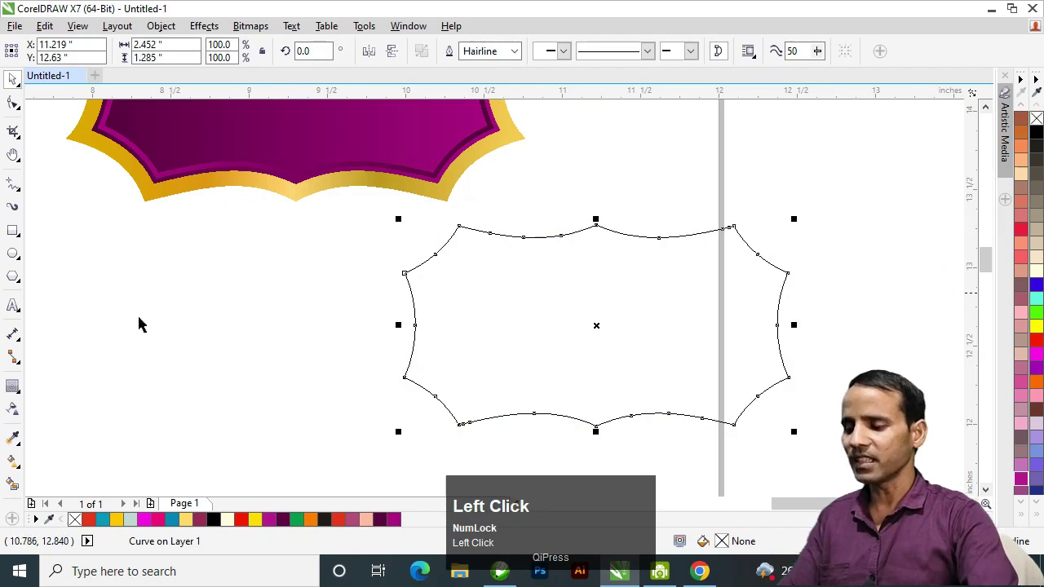
Step: Apply the Small Glow drop shadow to the inner curve and set the shadow colour to black
left_click_drag(12, 386, 41, 391)
left_click(72, 51)
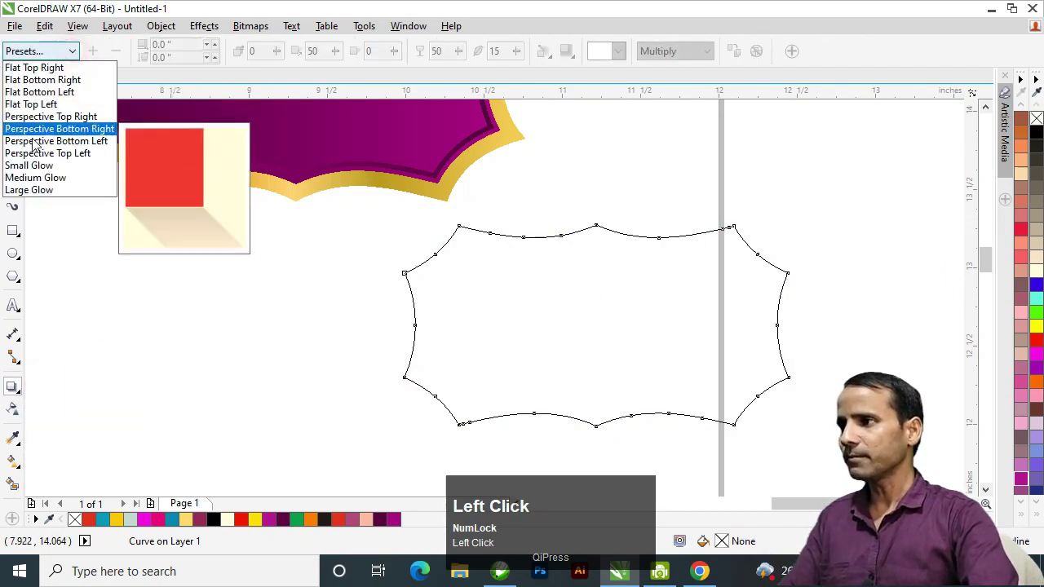
left_click(33, 166)
left_click(620, 52)
left_click(602, 67)
Step: Set the drop shadow's feathering direction to Middle and its feathering to 10
left_click(544, 51)
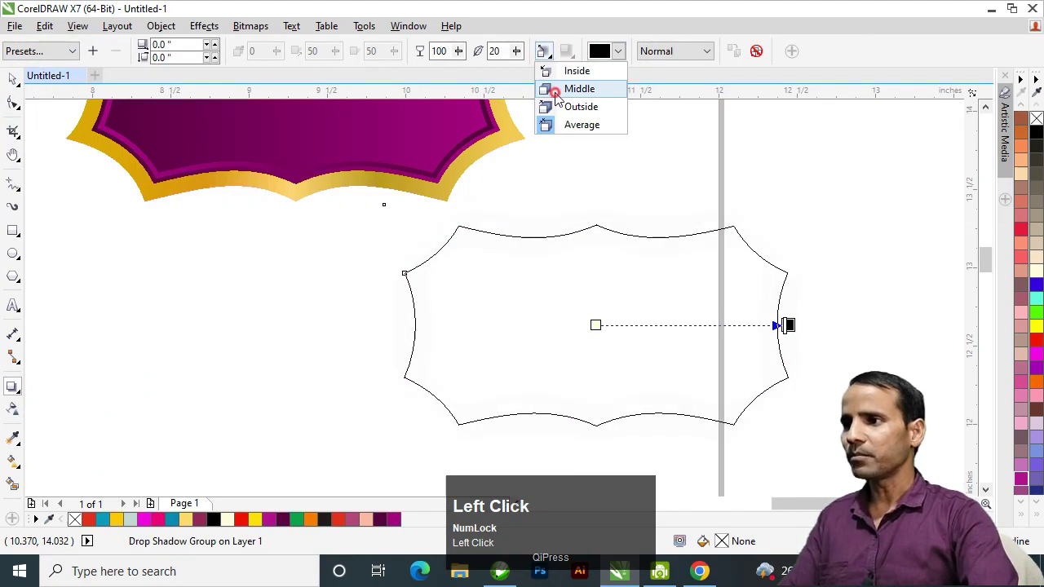
left_click(556, 93)
type("10")
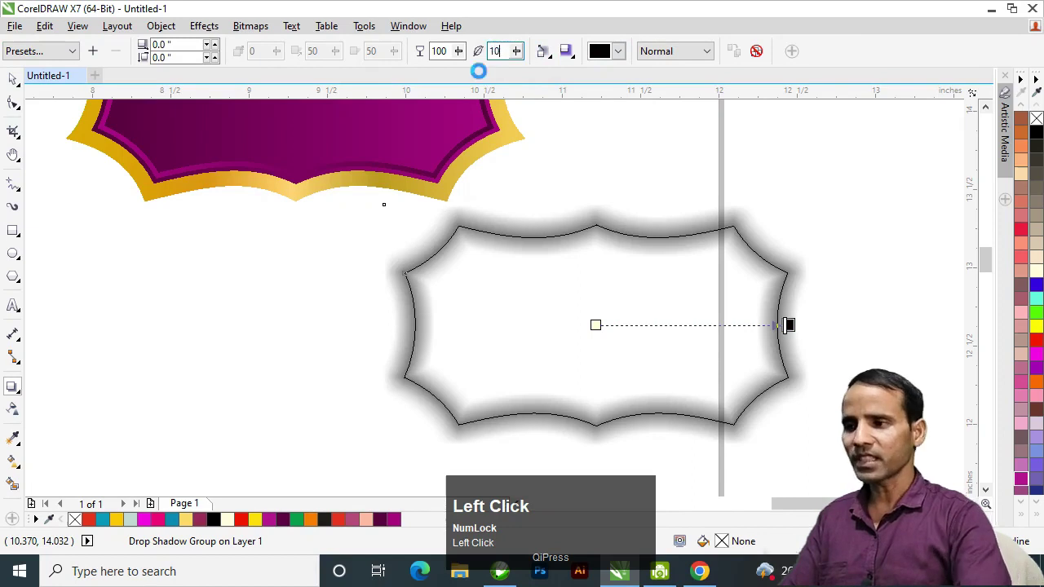
key("Return")
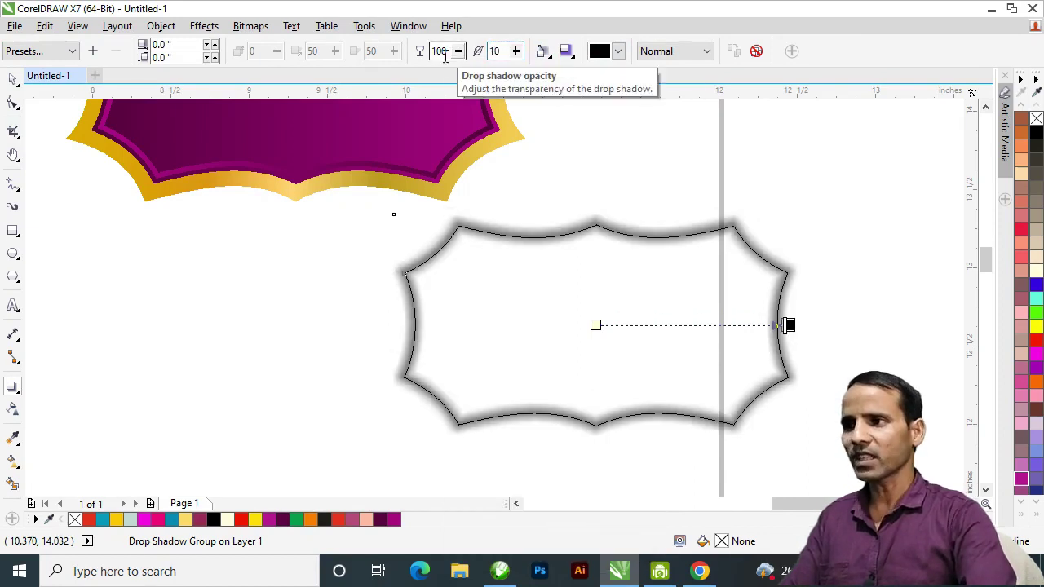
Step: Break the drop shadow apart from its curve and delete the curve, keeping only the shadow
left_click(13, 80)
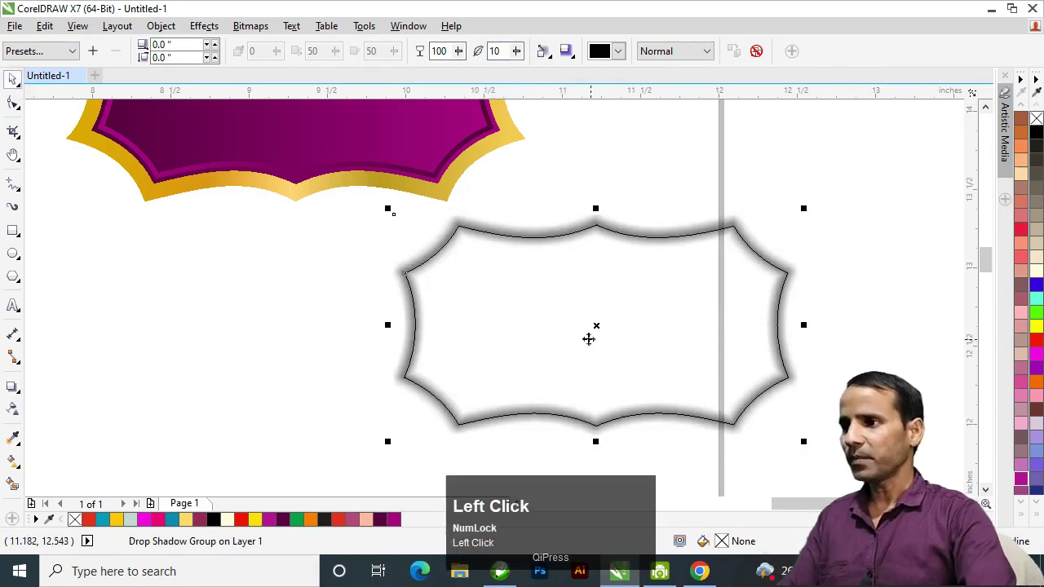
key("h")
left_click_drag(587, 296, 683, 327)
key("space")
key("ctrl+k")
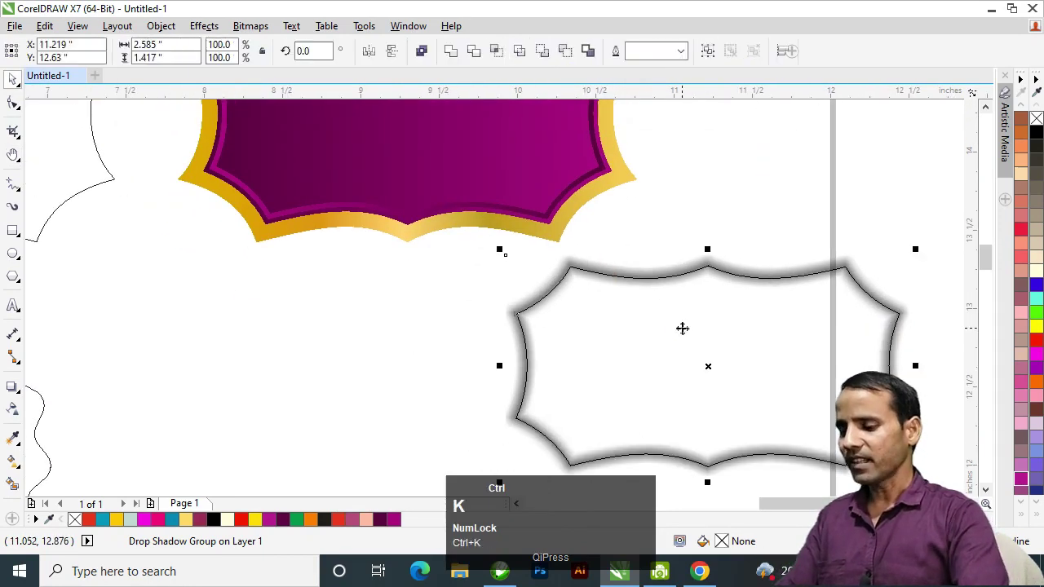
left_click(419, 333)
left_click(724, 352)
left_click_drag(724, 352, 469, 258)
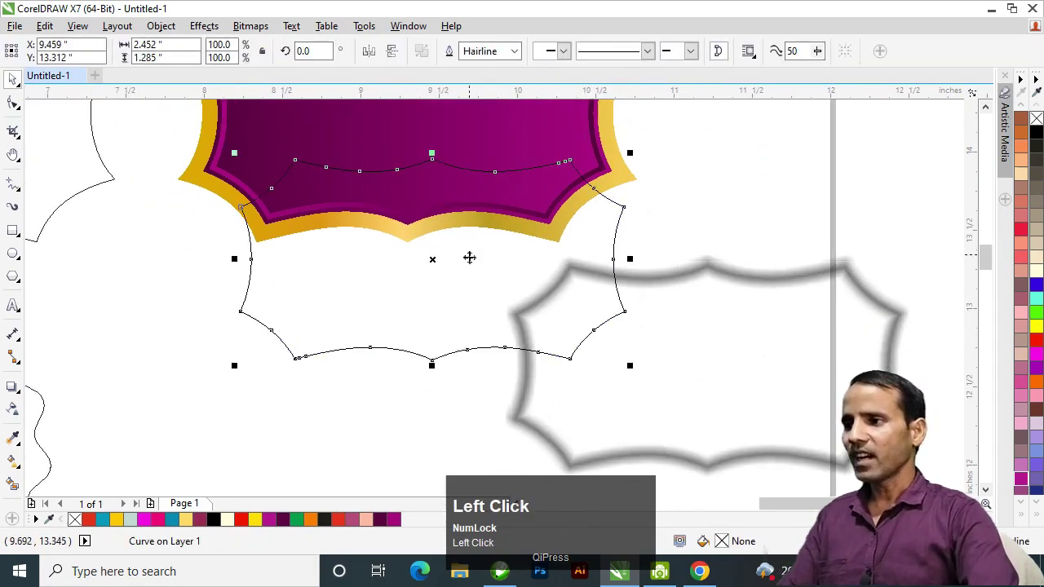
key("Delete")
Step: Move the detached shadow up so that it overlaps the purple badge
left_click(552, 298)
key("h")
left_click_drag(552, 299, 586, 264)
key("space")
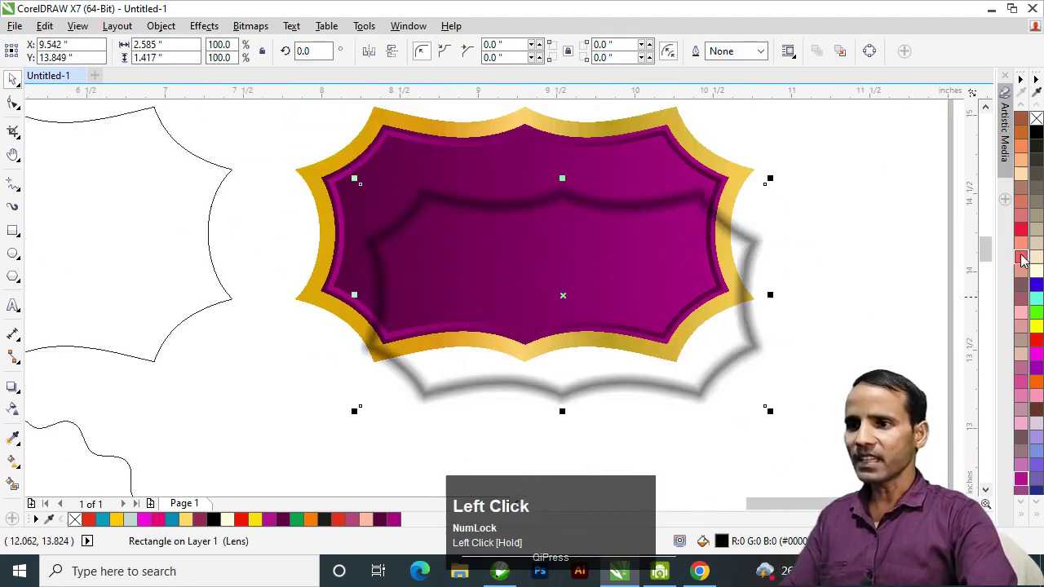
Step: Try grey, purple and darker purple colours on the shadow and settle on black
left_click(1033, 213)
left_click(1035, 188)
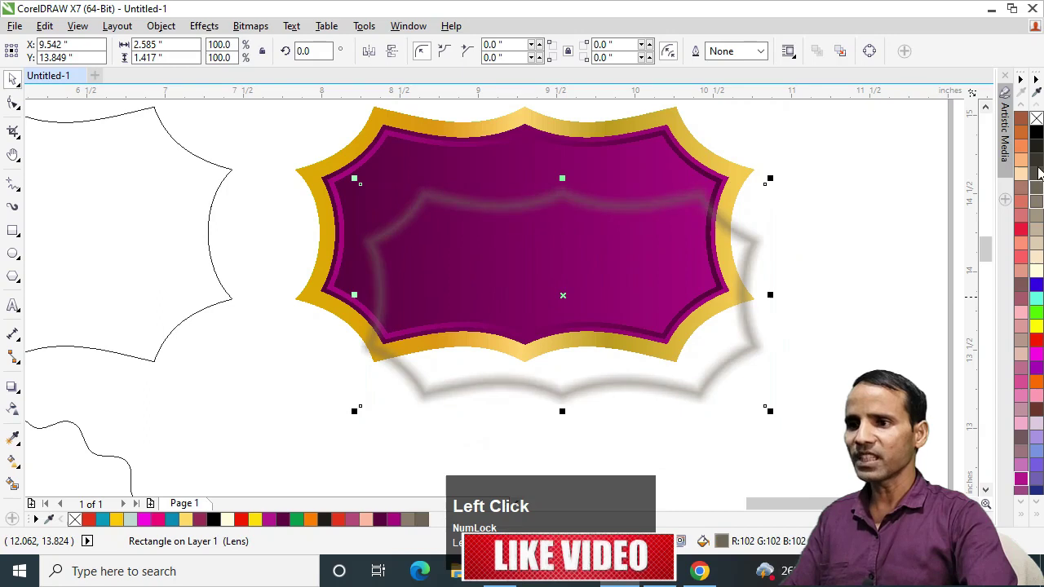
left_click(1034, 137)
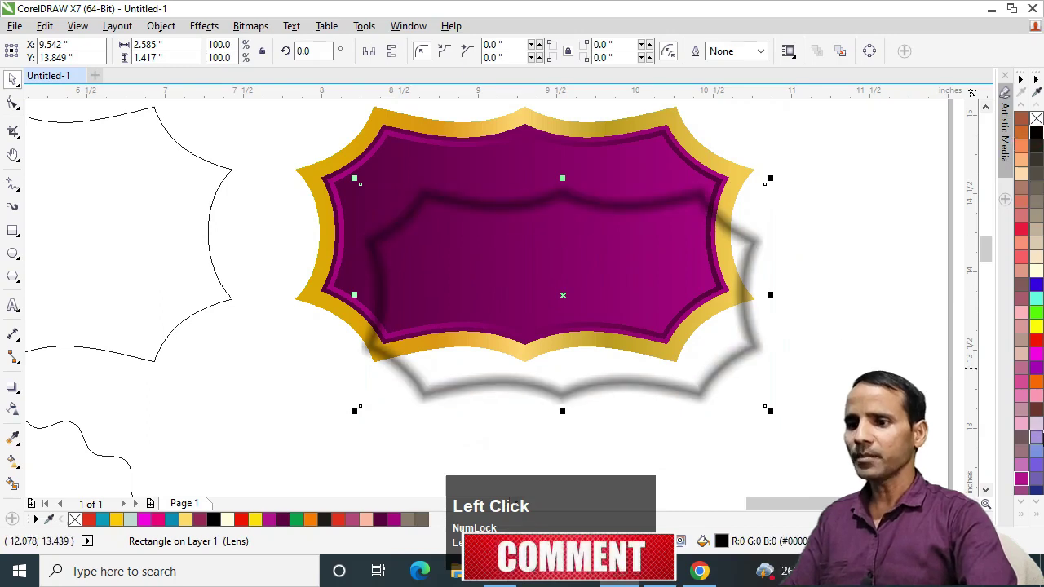
left_click_drag(1036, 367, 625, 306)
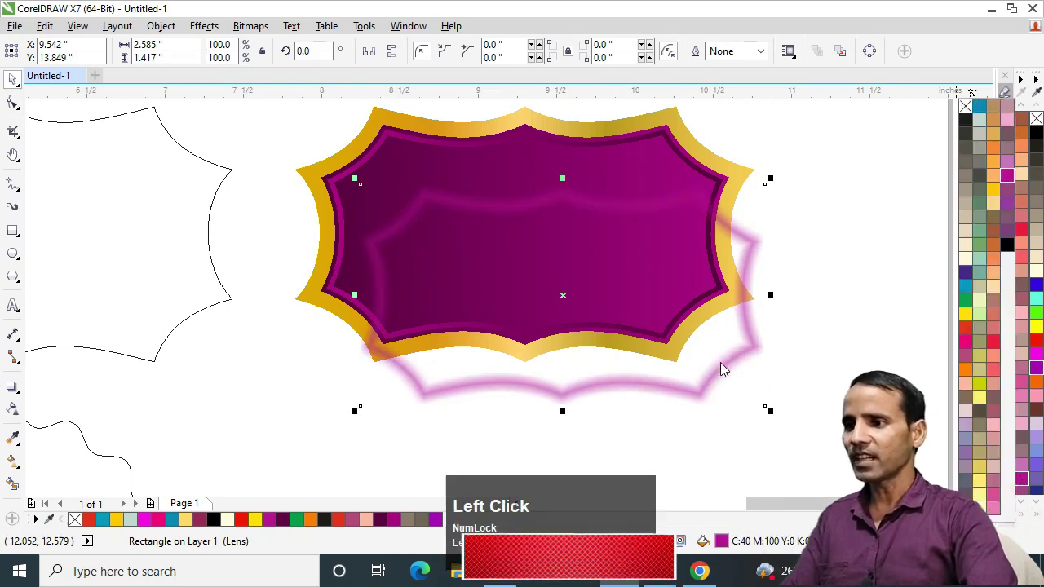
key("shift+F11")
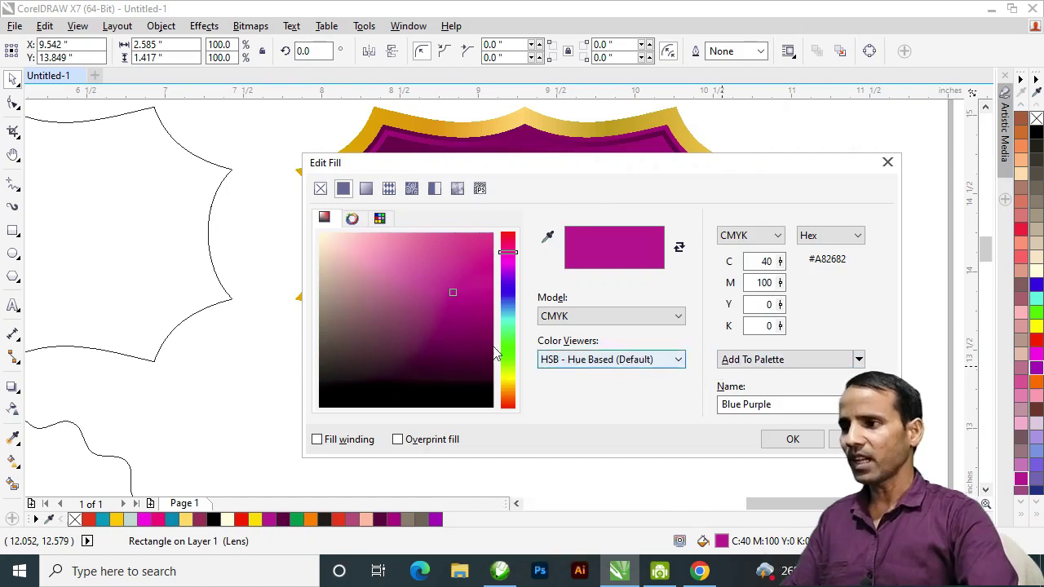
left_click(464, 342)
left_click(792, 438)
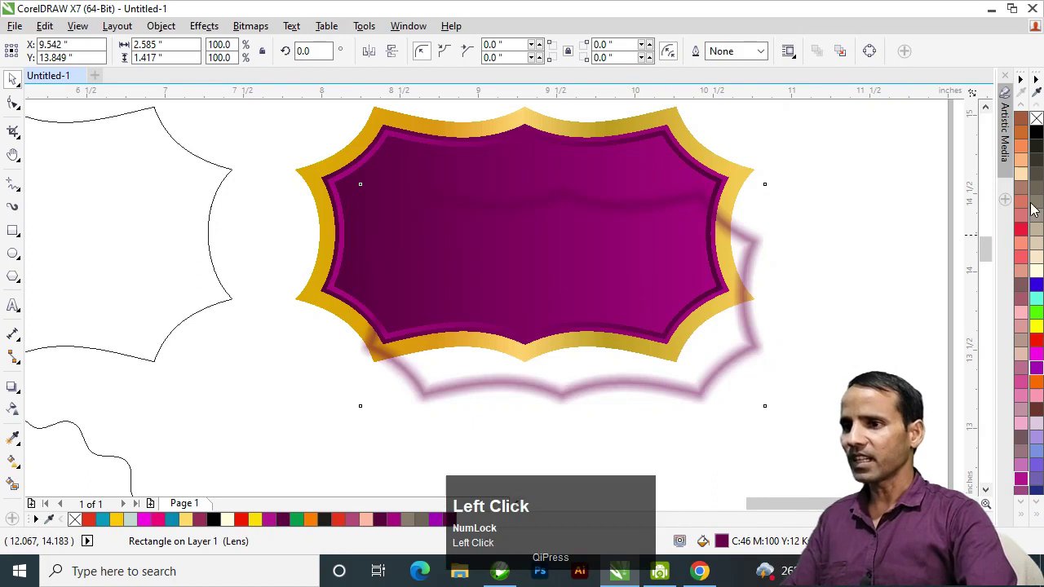
left_click(1036, 132)
Step: Position the shadow over the badge and centre it horizontally and vertically on the gold border
left_click_drag(482, 215, 467, 156)
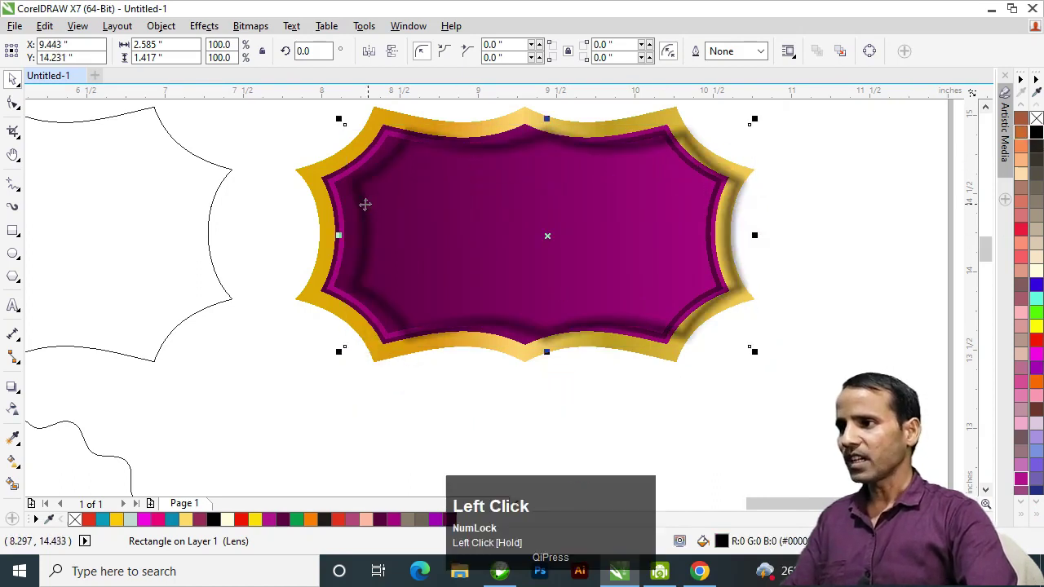
left_click(321, 164, "shift")
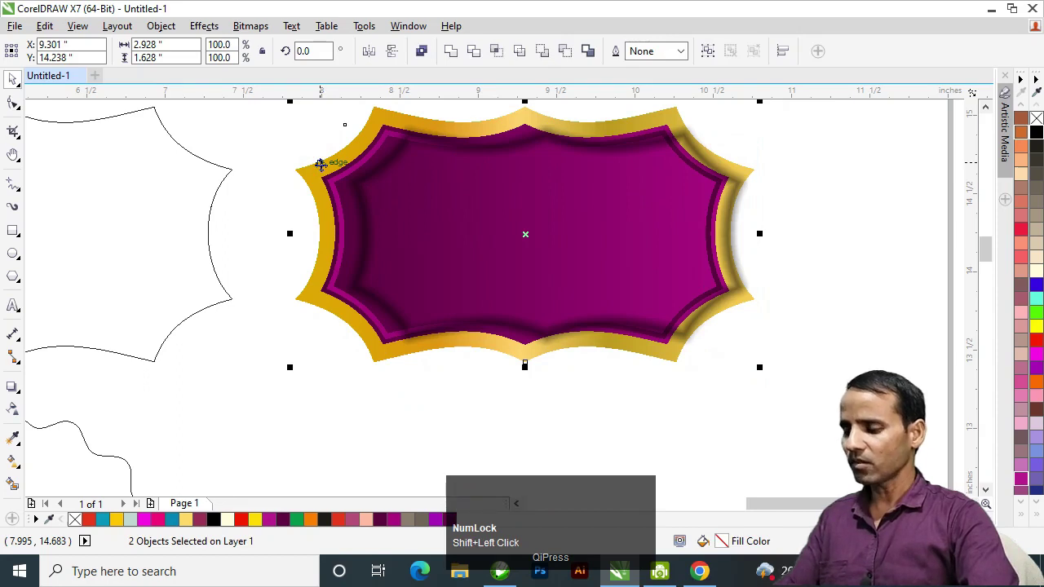
key("c")
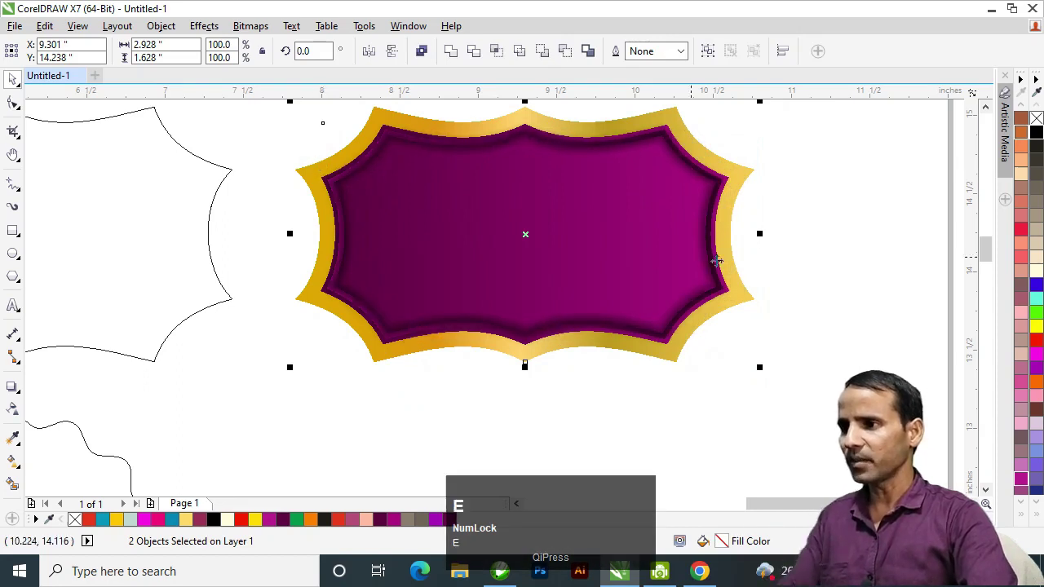
left_click(845, 261)
Step: Send the shadow to the back and PowerClip it inside the purple gradient shape
left_click(340, 163)
key("shift+Page_Down")
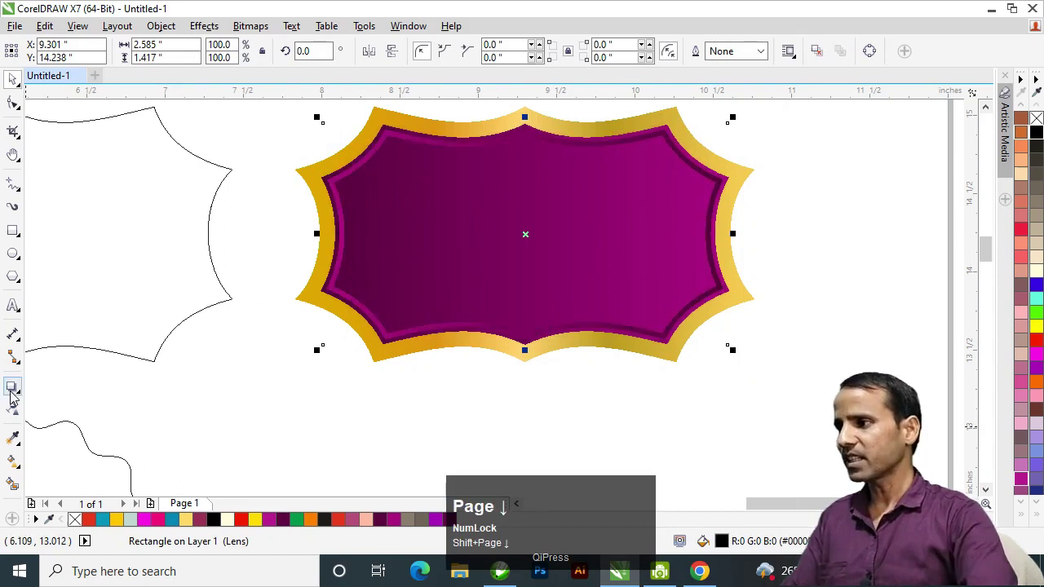
left_click(159, 25)
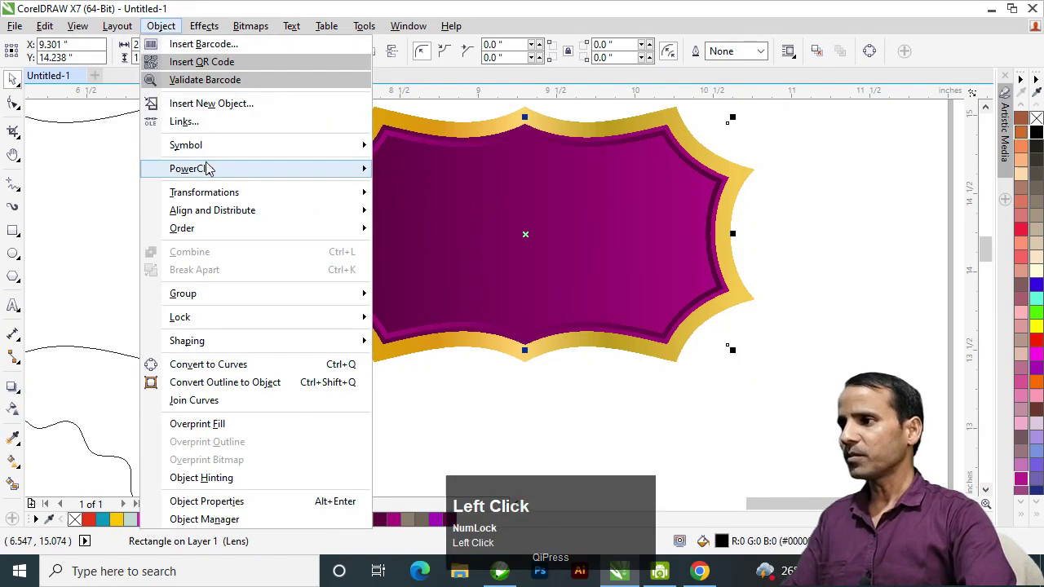
left_click(384, 170)
left_click(501, 276)
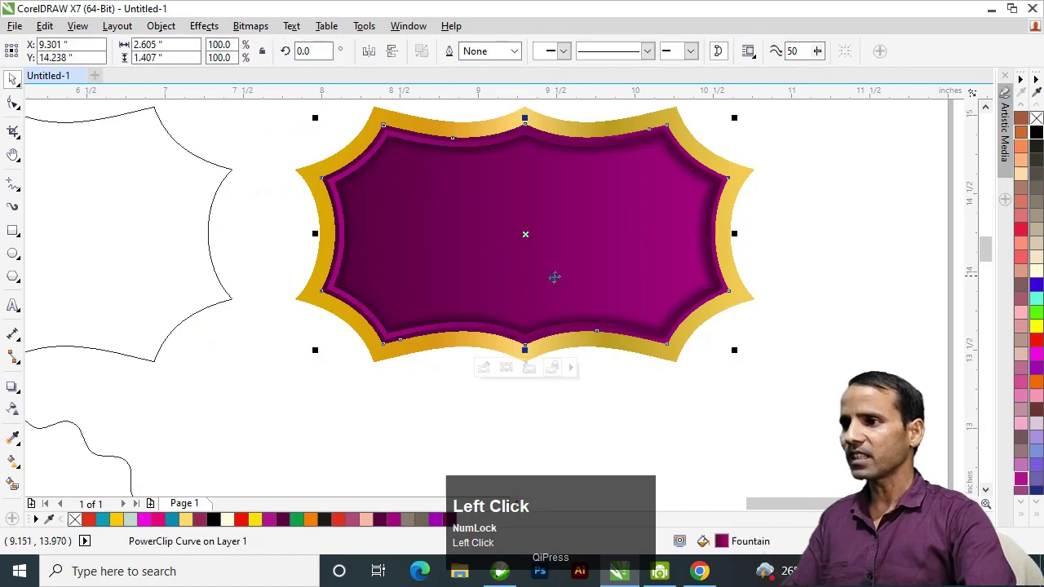
left_click(806, 319)
Step: Examine the sample round scalloped badge, including its thin edge, pink ring, gradients and inner shadow
key("h")
right_click(552, 318)
left_click(518, 306)
left_click_drag(583, 353, 644, 319)
right_click(540, 296)
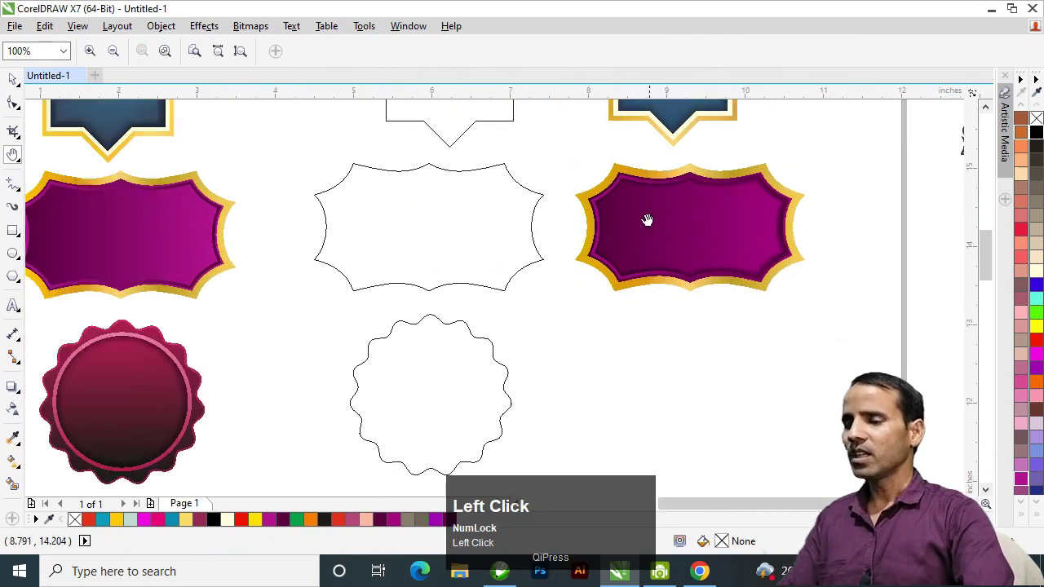
mouse_move(557, 293)
left_mouse_down()
mouse_move(658, 304)
mouse_move(643, 207)
mouse_move(596, 294)
left_mouse_up()
key("space")
left_click(529, 280)
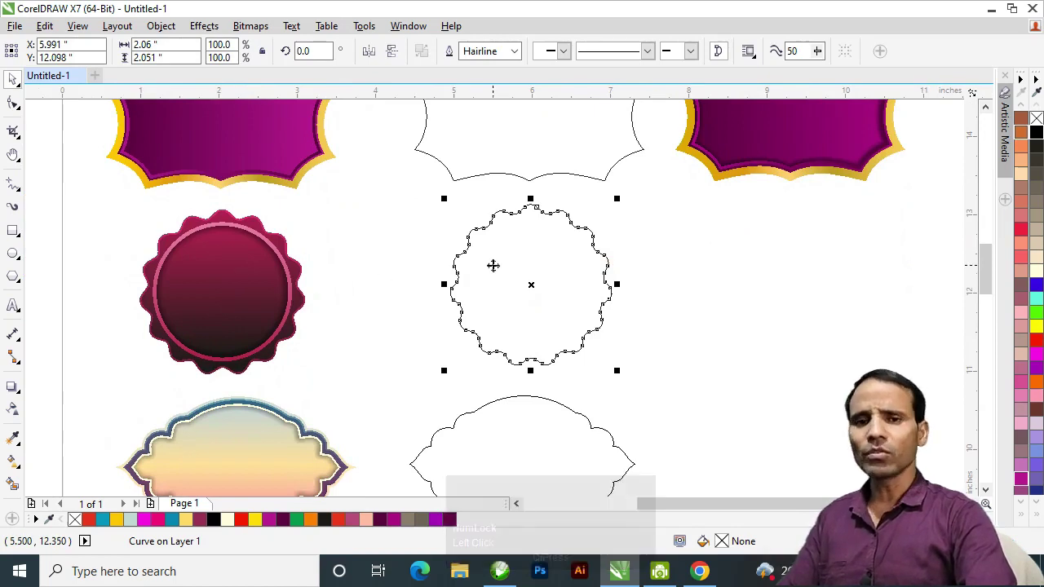
key("h")
left_click(274, 279)
left_click_drag(209, 275, 482, 233)
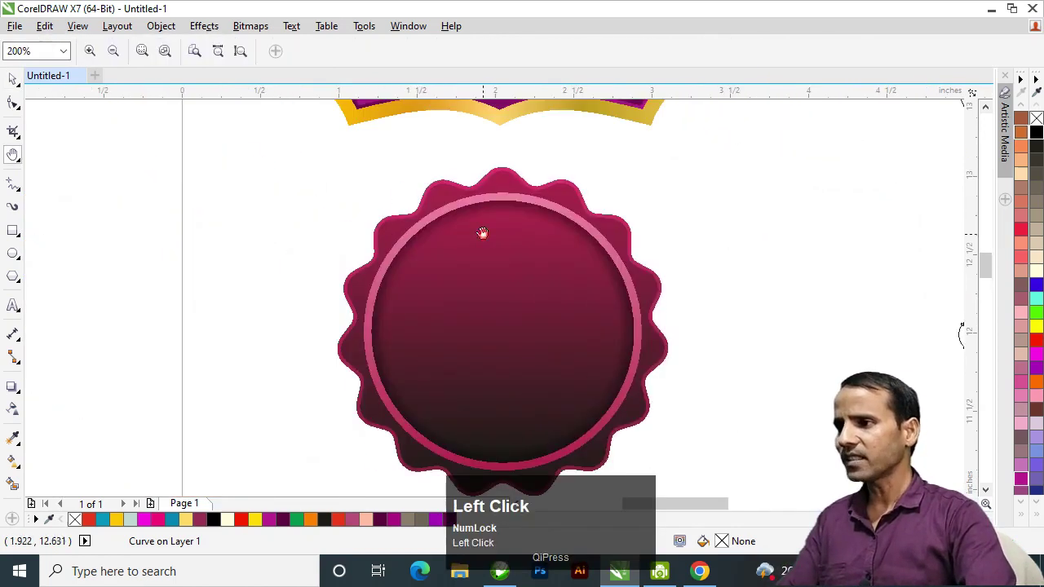
left_click(489, 222)
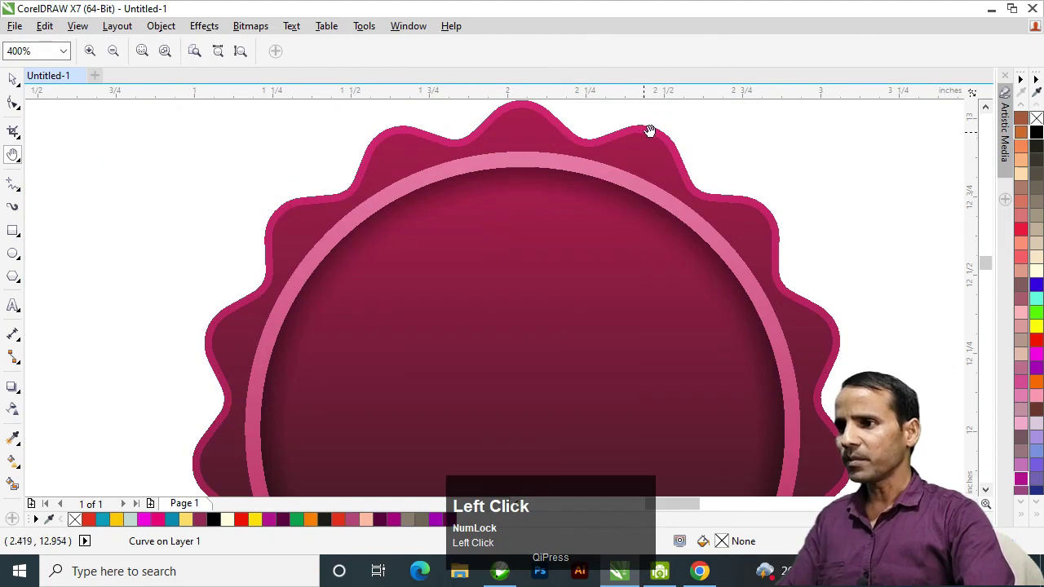
left_click_drag(764, 226, 626, 419)
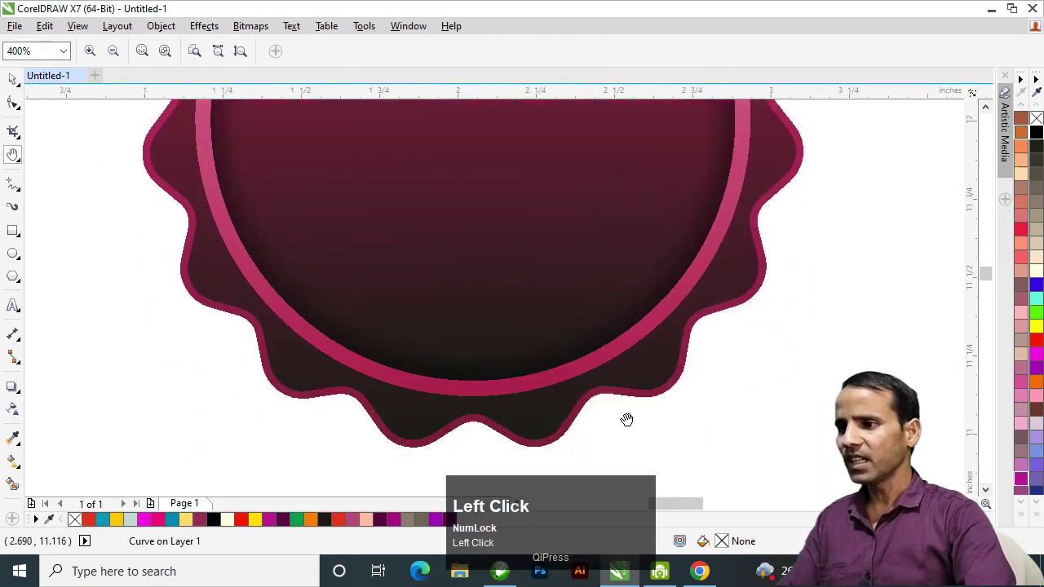
left_click_drag(419, 341, 387, 378)
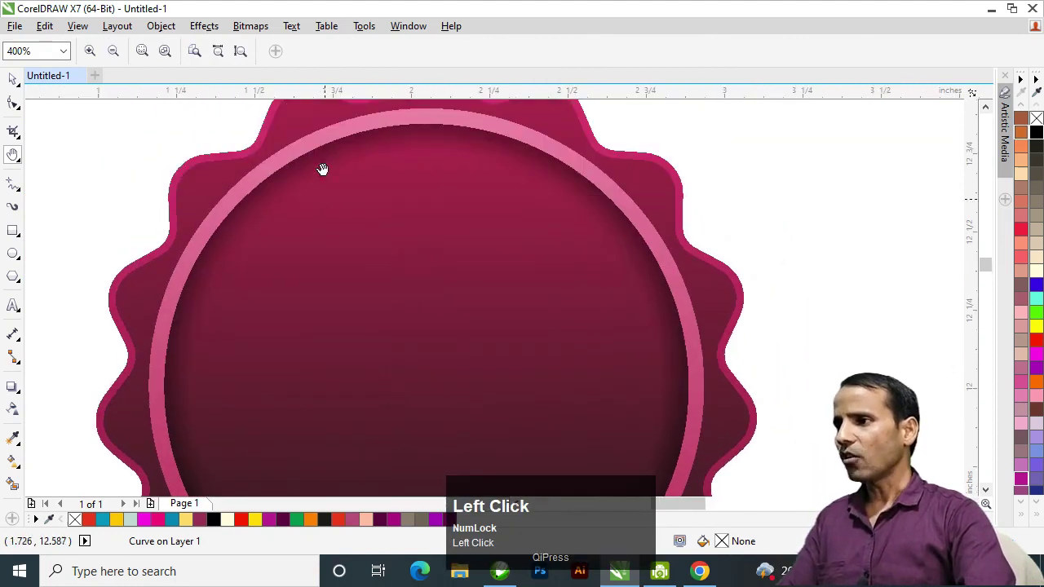
scroll(570, 358, "down", 1)
right_click(508, 302)
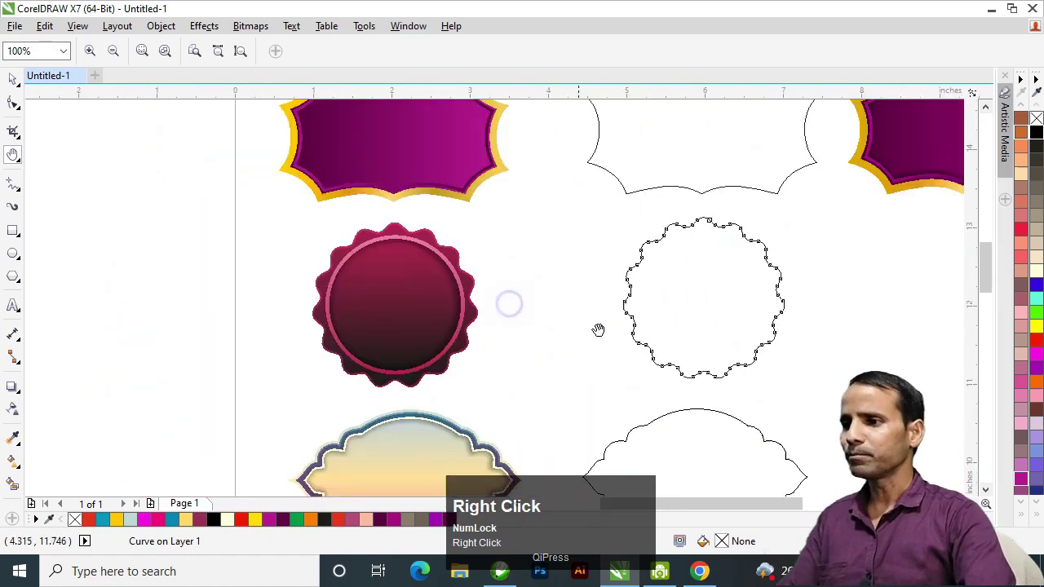
Step: Draw a circle for the inner ring inside the scalloped round outline
key("space")
left_click(689, 302)
left_click(13, 254)
left_click_drag(429, 207, 527, 330)
key("space")
Step: Scale the circle to about 1.71" across and centre it on the scalloped outline
left_click_drag(573, 264, 557, 270)
scroll(569, 252, "up", 1)
key("h")
key("space")
left_click_drag(723, 164, 714, 177)
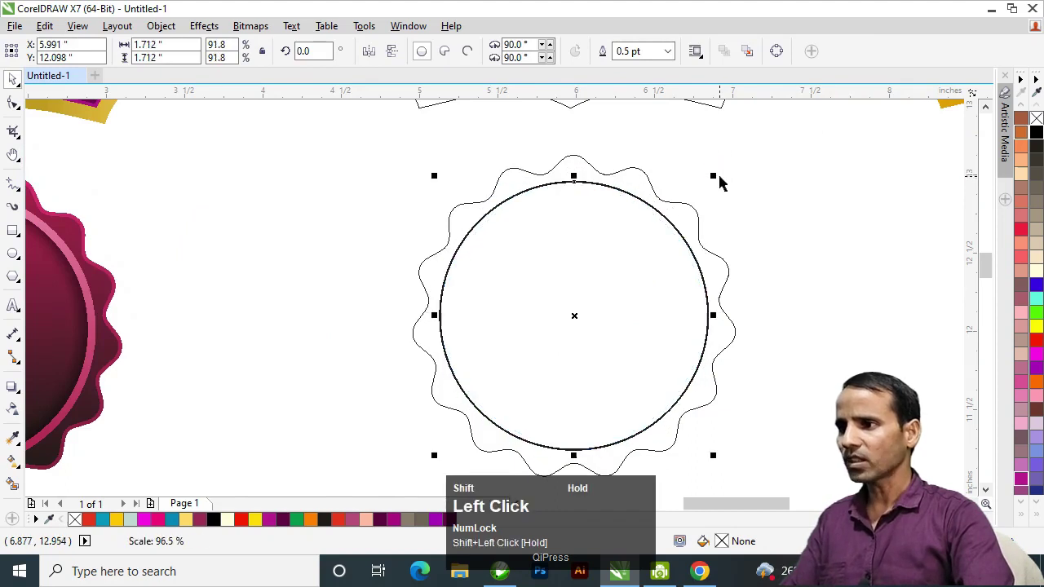
left_click(481, 204, "shift")
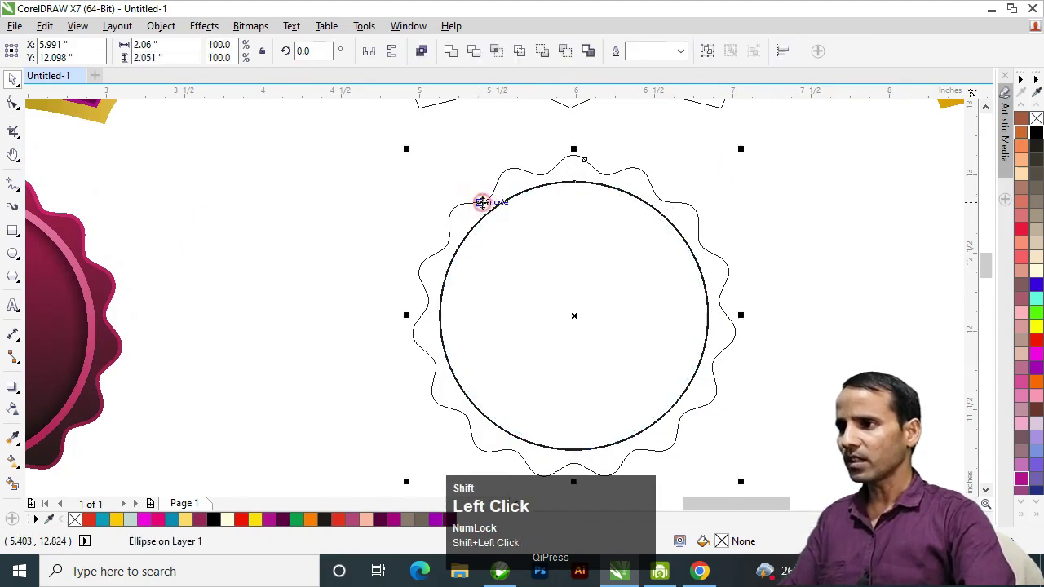
key("c")
Step: Add a one-step outside contour to the scalloped outline with an offset of about 0.03"
key("h")
mouse_move(547, 284)
left_mouse_down()
mouse_move(624, 237)
mouse_move(675, 259)
mouse_move(652, 266)
left_mouse_up()
key("space")
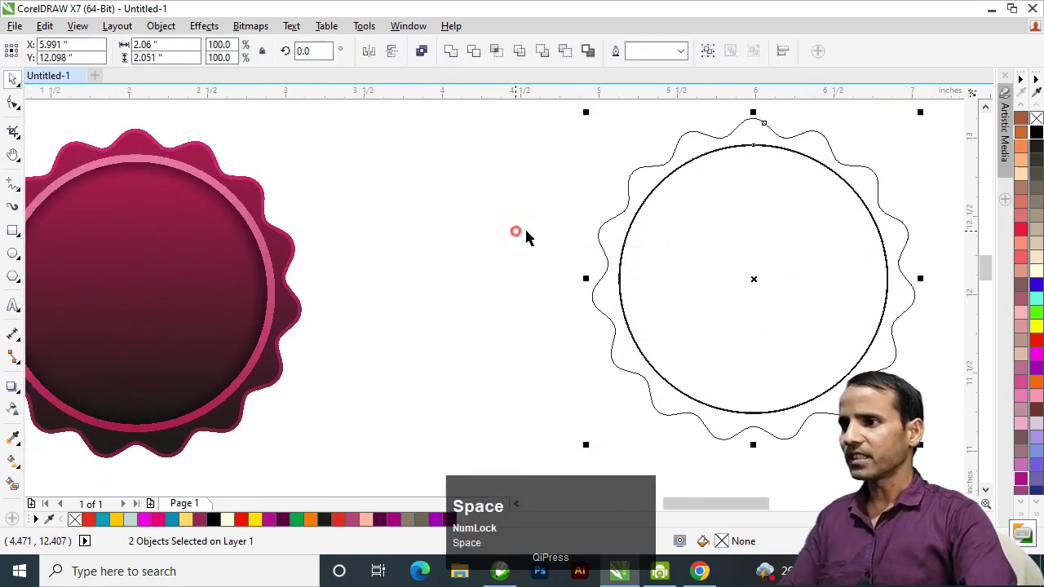
left_click(618, 226)
left_click(605, 224)
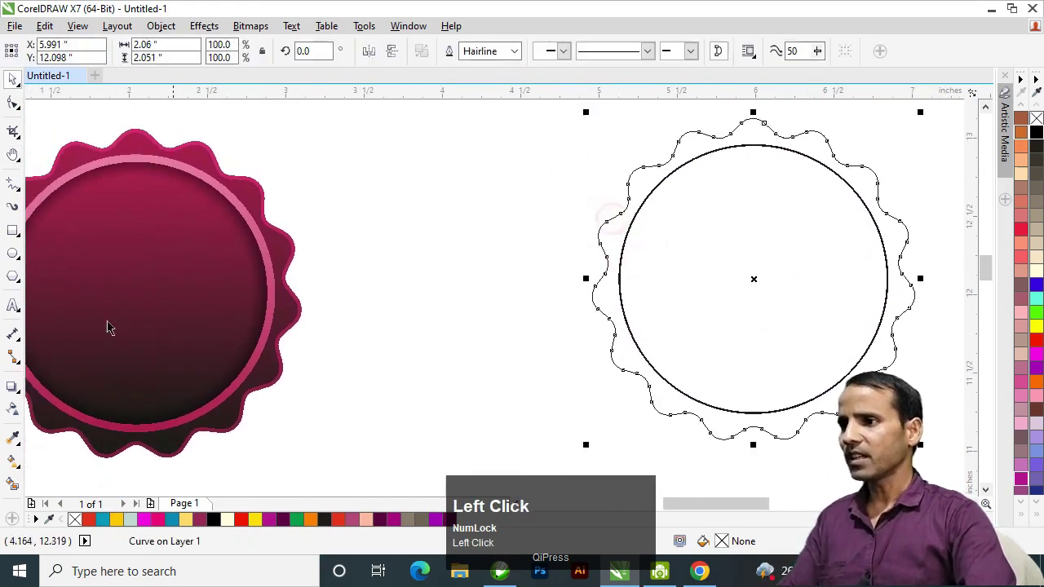
left_click(14, 393)
left_click(61, 403)
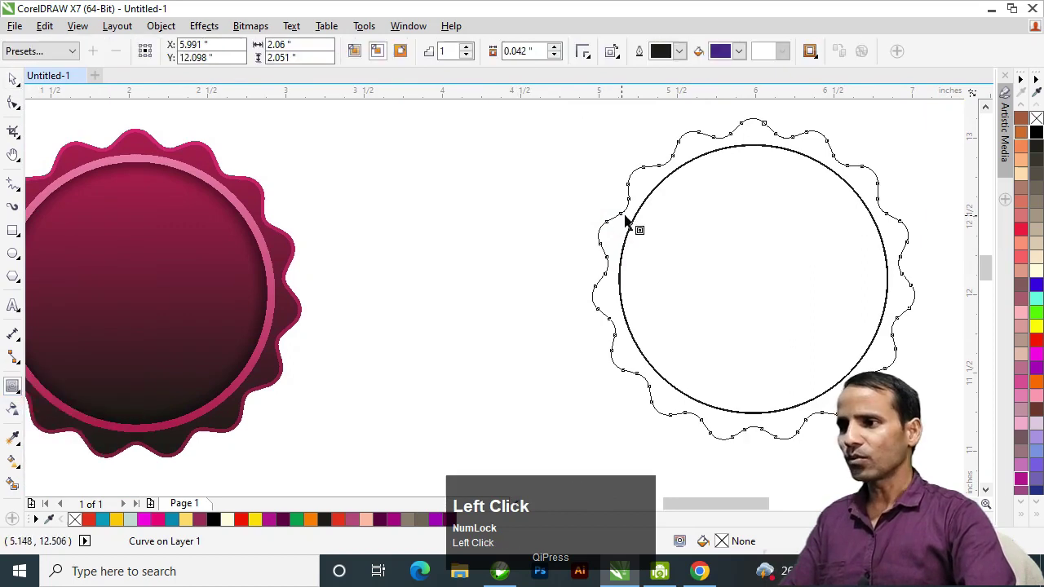
left_click_drag(618, 214, 587, 197)
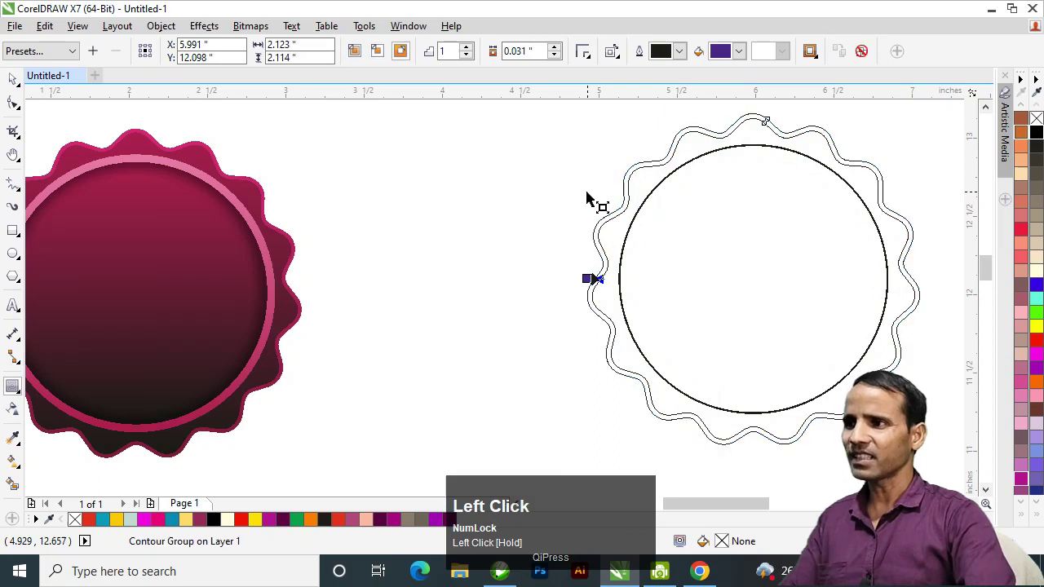
Step: Set the scalloped outline's contour offset to 0.035" and break the contour group apart
left_click(553, 47)
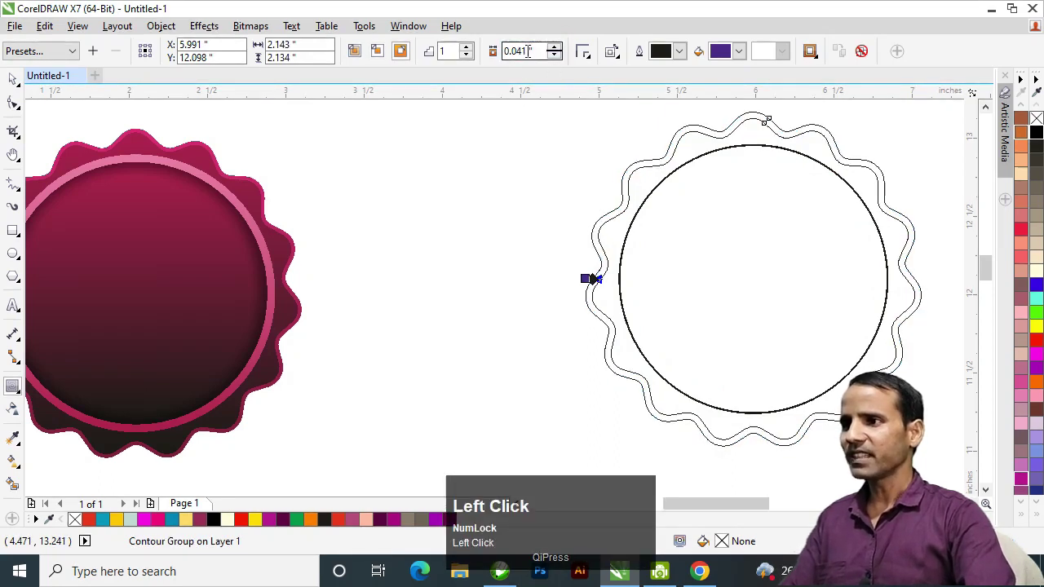
key("shift+Right")
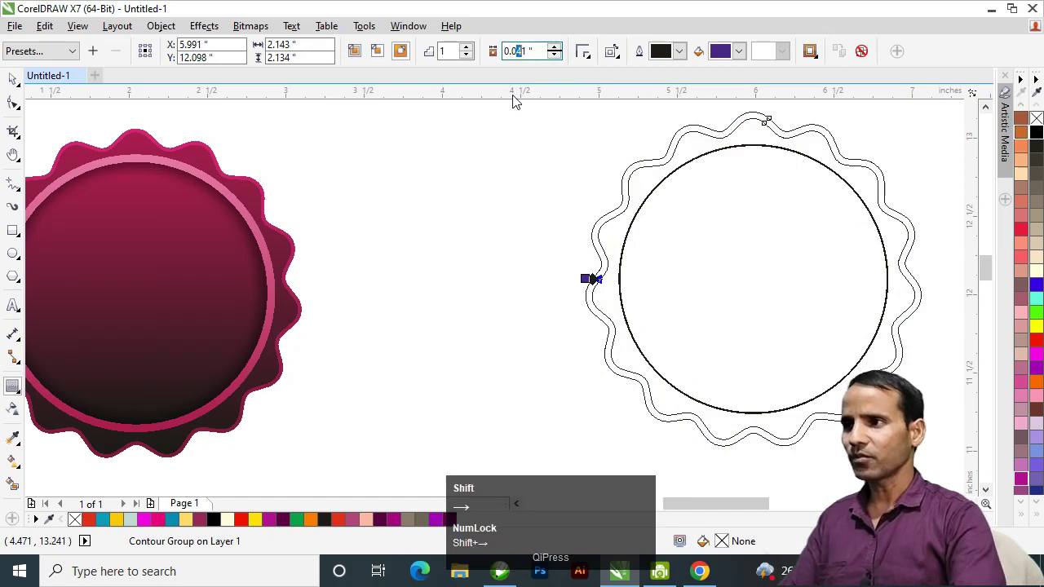
type("35")
key("Return")
left_click(13, 79)
key("ctrl+k")
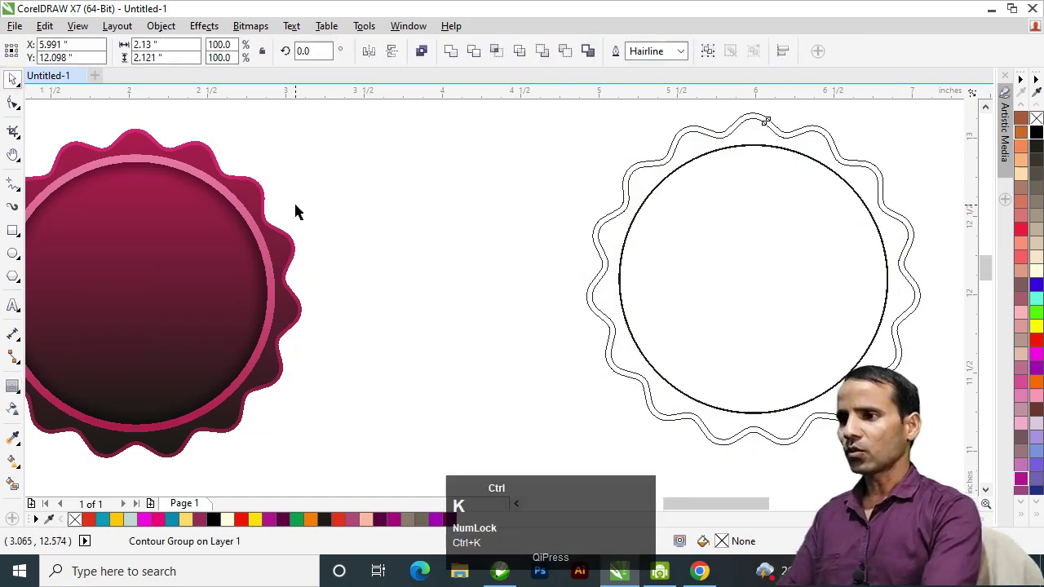
Step: Make a concentric duplicate of the ring circle, scaled down to about 1.61" across
left_click(425, 266)
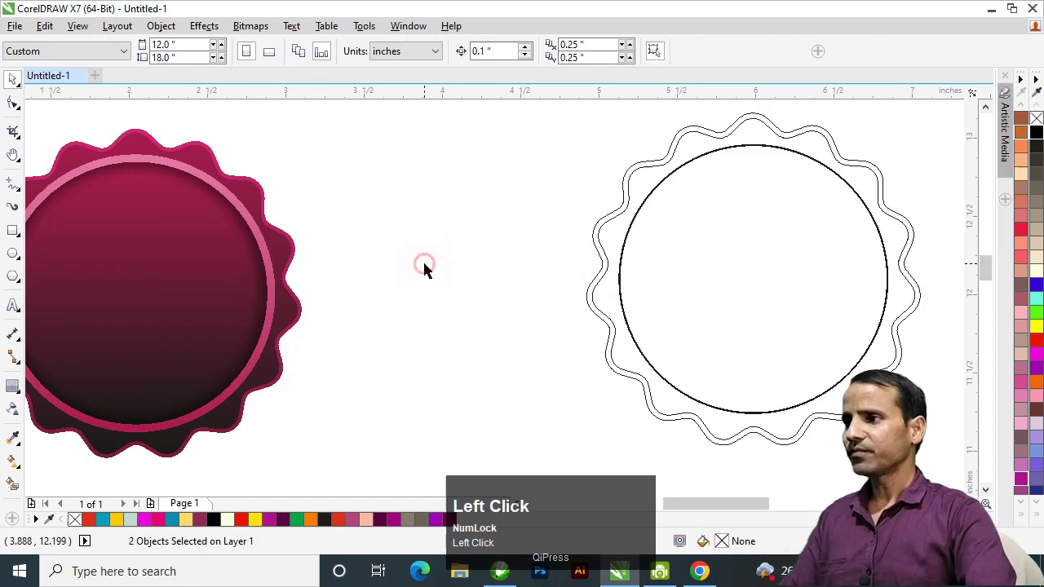
left_click(663, 189)
left_click_drag(895, 142, 894, 150)
right_click(894, 150, "shift")
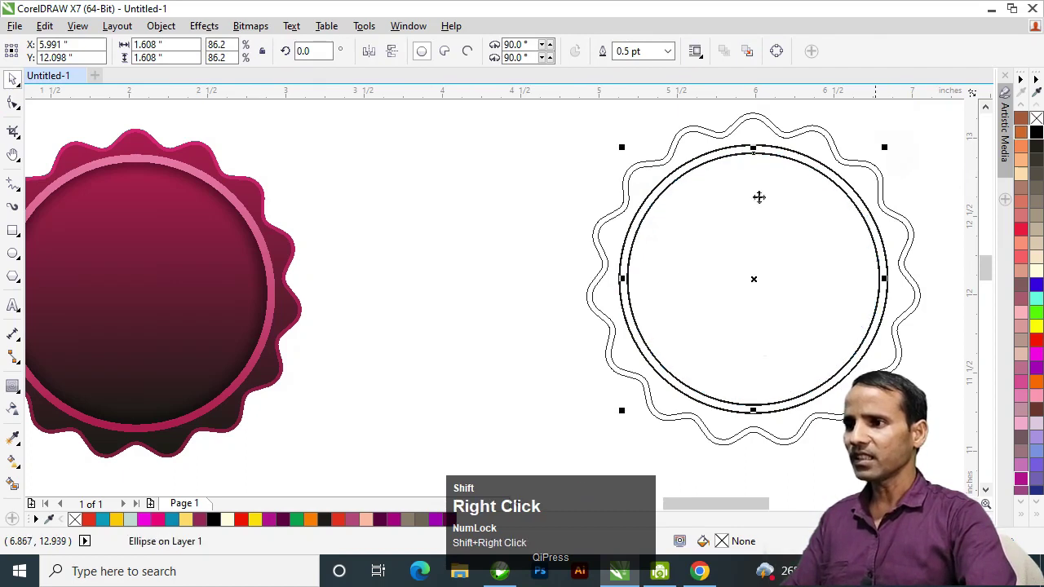
Step: Apply a vertical linear fountain fill to the inner scalloped shape, from black at the bottom to purple at the top
key("h")
left_click(443, 203)
mouse_move(692, 261)
left_mouse_down()
mouse_move(659, 237)
mouse_move(659, 293)
mouse_move(642, 268)
left_mouse_up()
key("space")
left_click(624, 145)
key("h")
key("space")
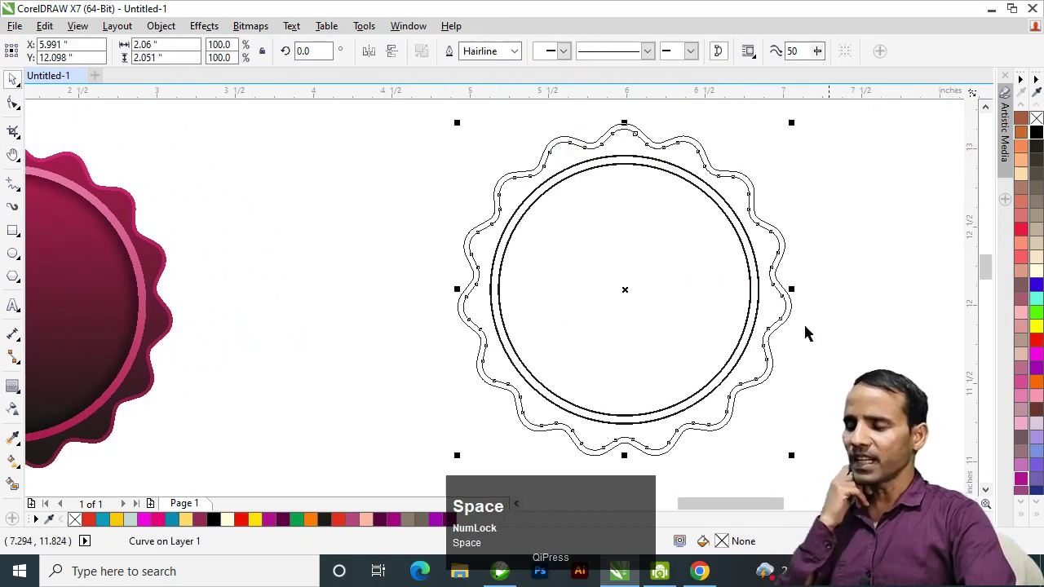
key("g")
mouse_move(649, 437)
left_mouse_down()
mouse_move(647, 261)
mouse_move(626, 155)
mouse_move(647, 144)
left_mouse_up()
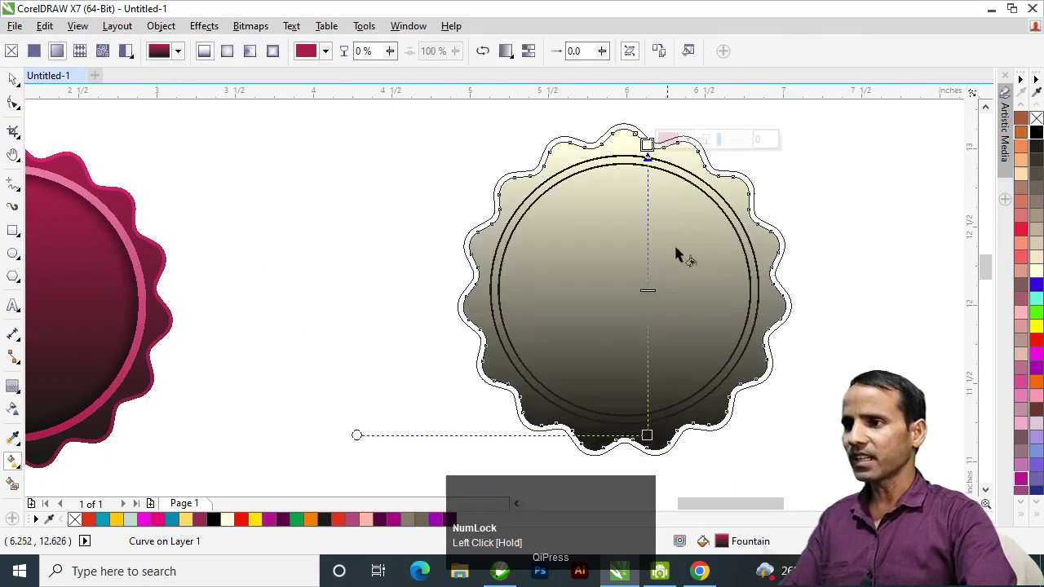
left_click(1030, 497)
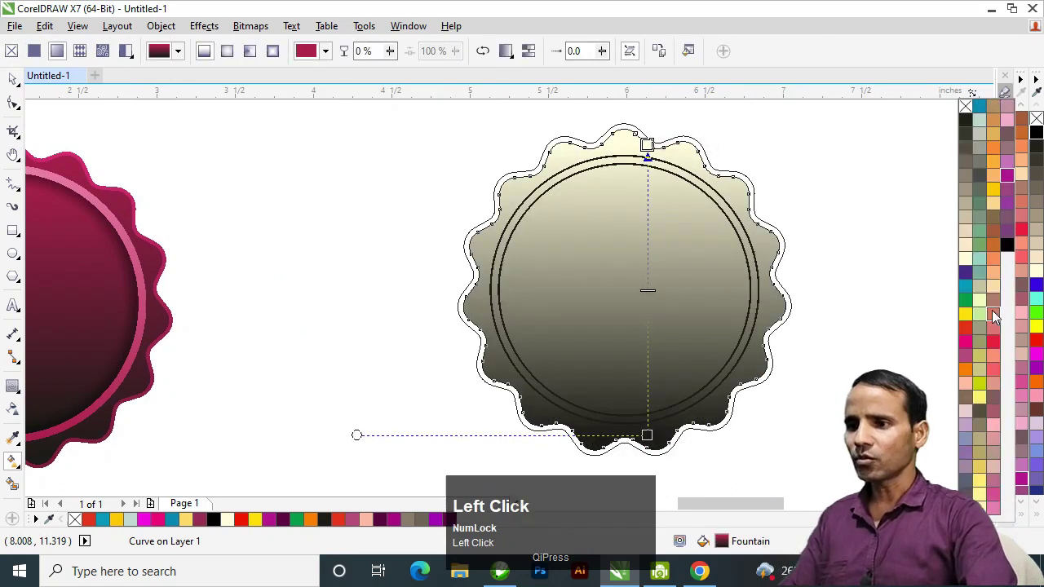
left_click(965, 274)
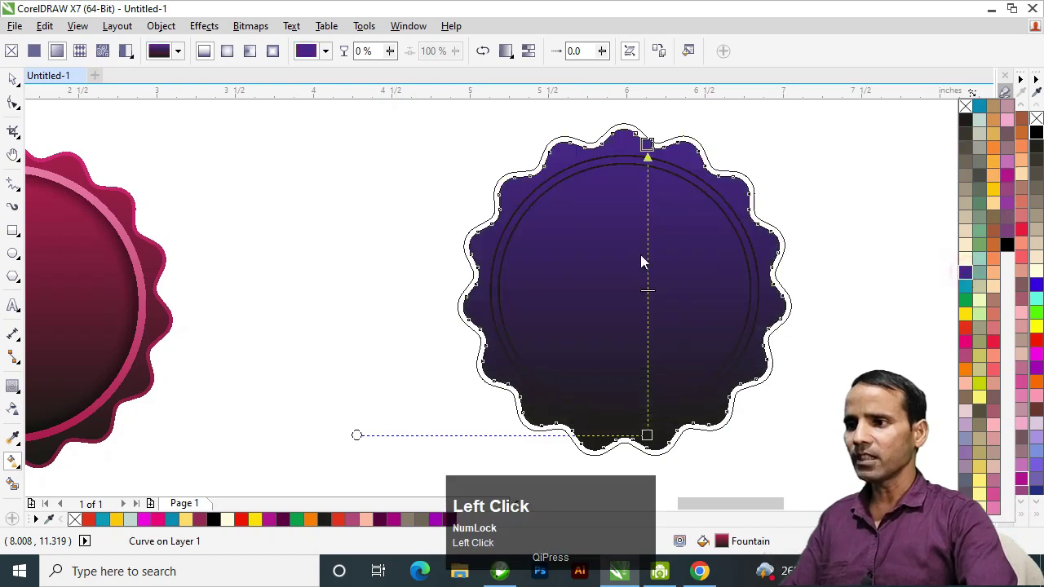
Step: Change the lower gradient colour of the inner scalloped shape to a very dark violet, C98 M97 Y40 K89
left_click(647, 437)
left_click(667, 429)
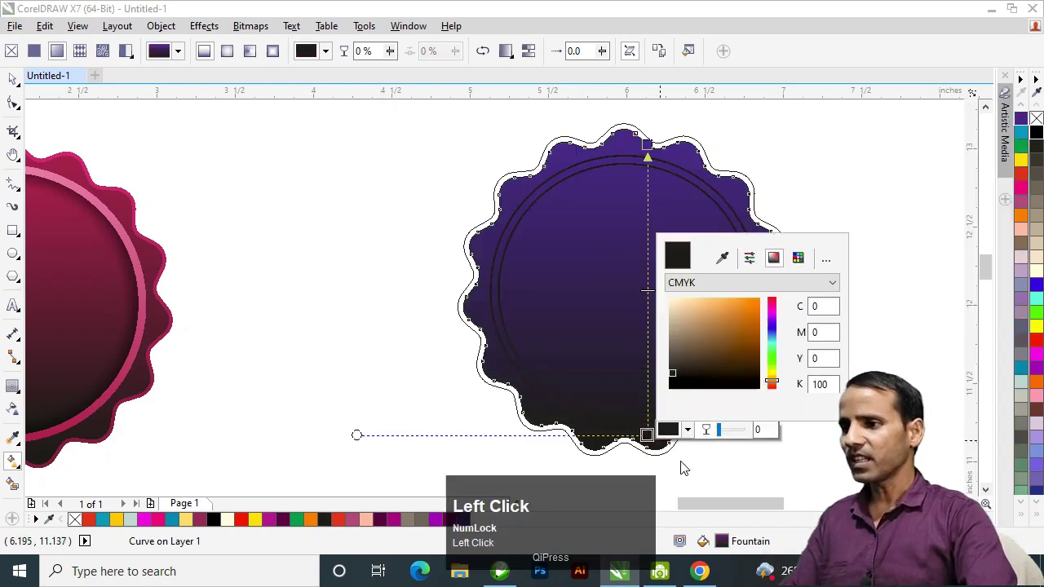
left_click(771, 326)
left_click_drag(744, 373, 742, 379)
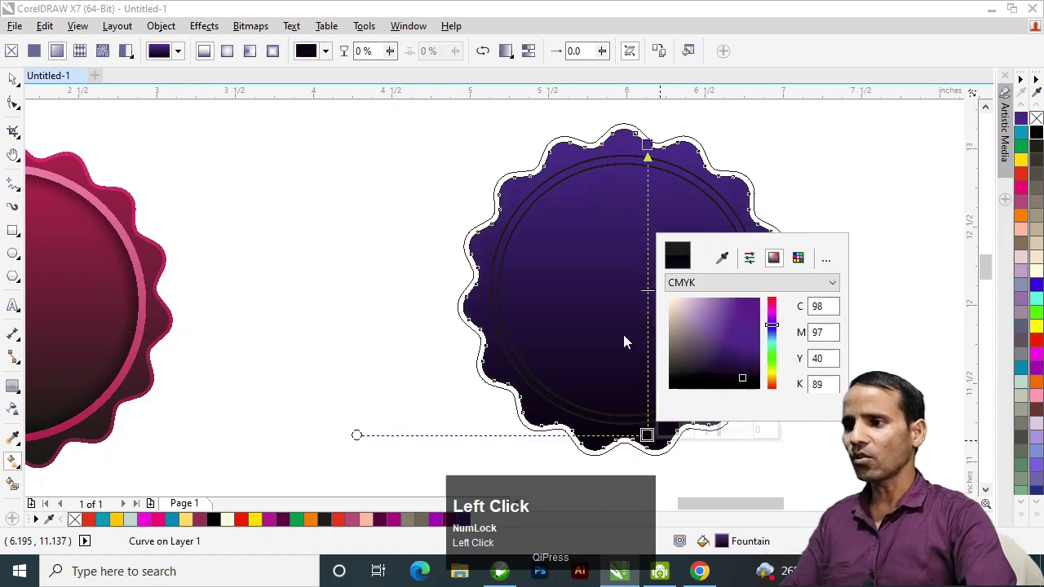
left_click(13, 82)
Step: Copy the purple gradient fill from the inner scalloped shape onto the outer scalloped contour with the Attributes Eyedropper
key("h")
left_click_drag(632, 312, 664, 318)
key("space")
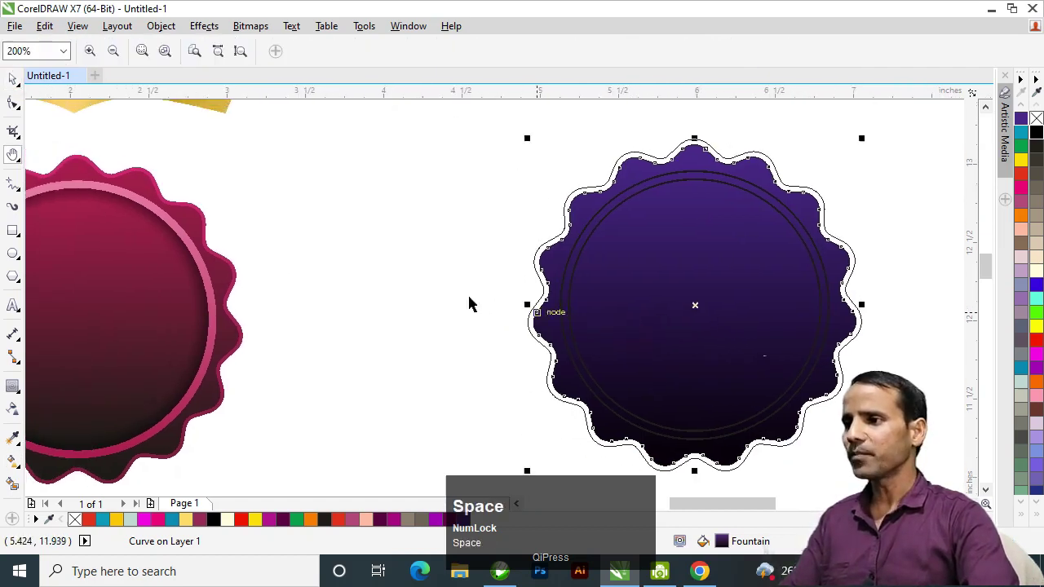
left_click(13, 438)
scroll(662, 149, "up", 2)
left_click(652, 167)
key("space")
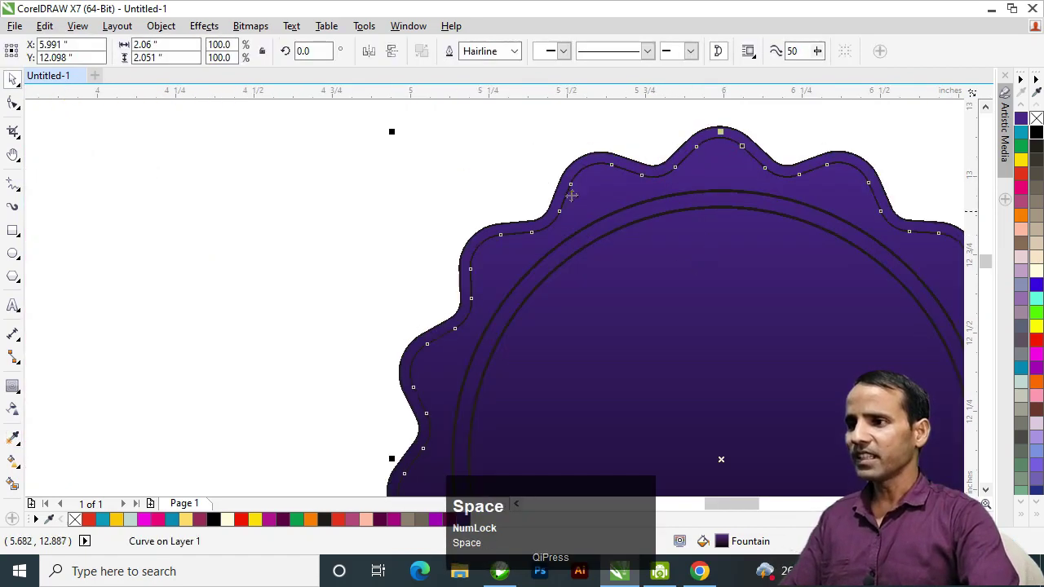
Step: Reverse the fountain fill direction on the outer scalloped shape and deselect it
left_click(582, 170)
key("g")
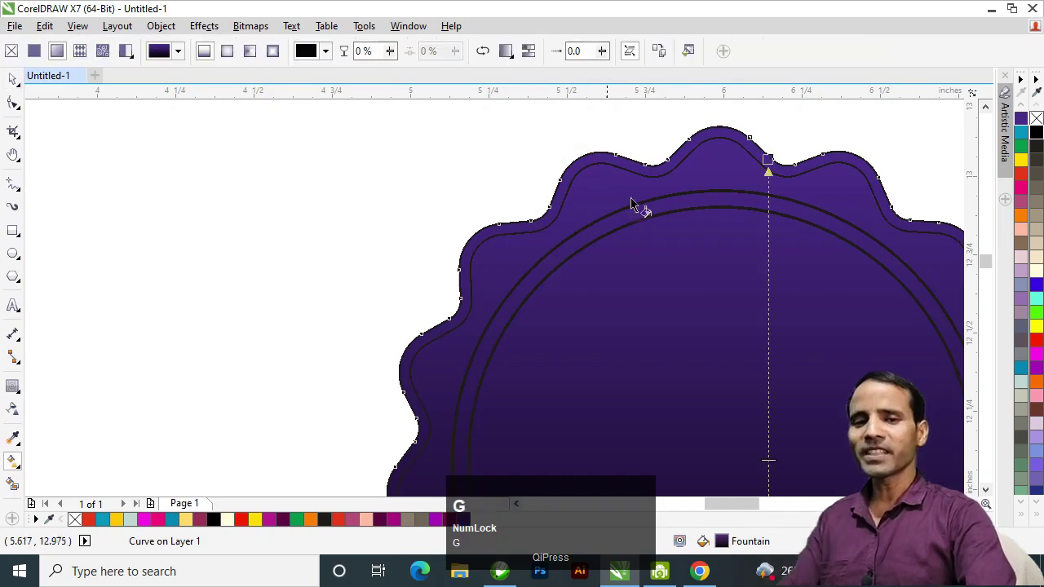
left_click(482, 52)
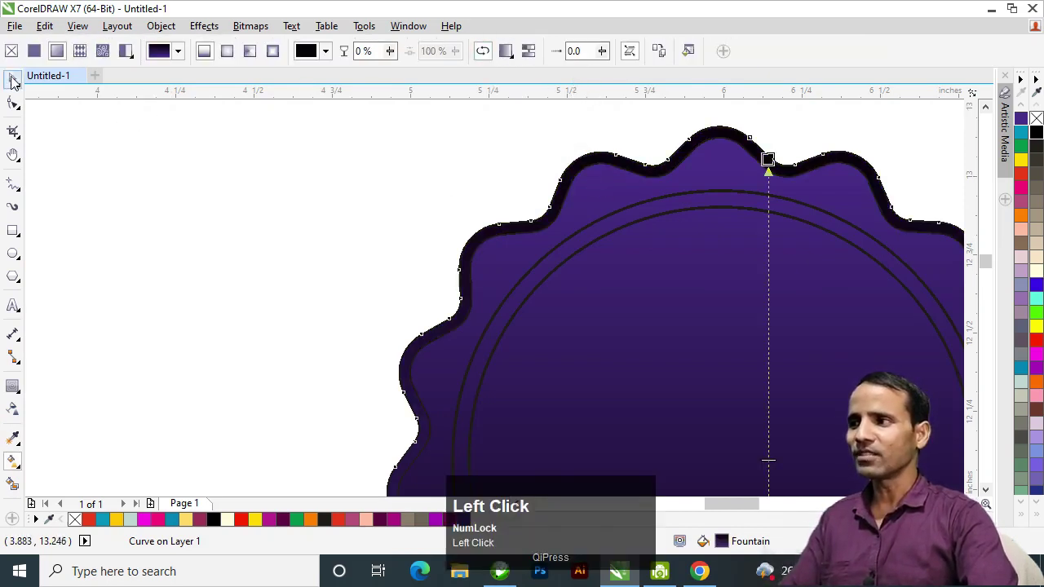
left_click(11, 79)
left_click(226, 172)
Step: Edit the outer scalloped shape's fountain fill, replacing its dark end colour with a bright violet
key("z")
right_click(663, 265)
key("space")
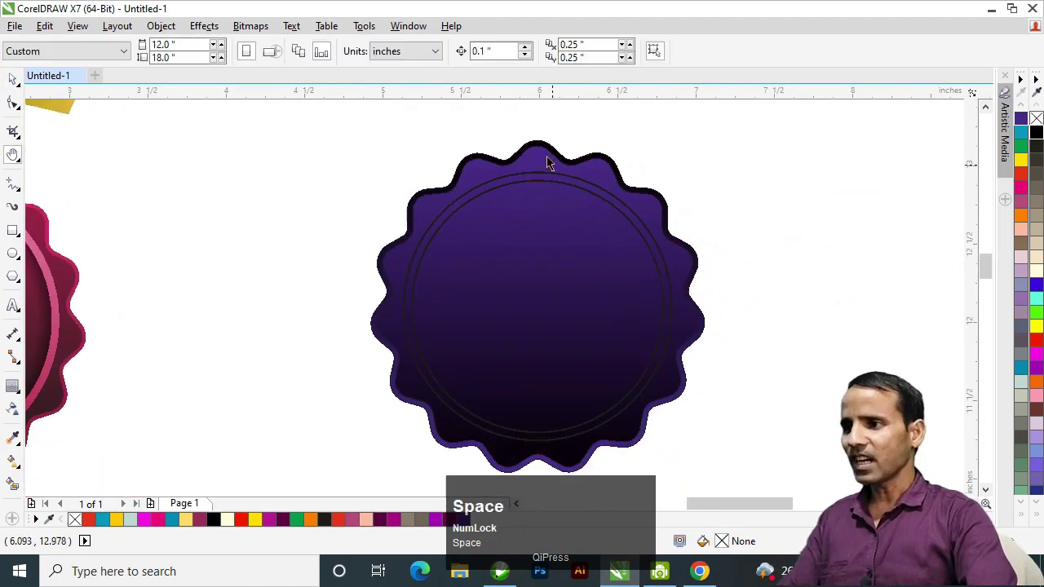
left_click(541, 142)
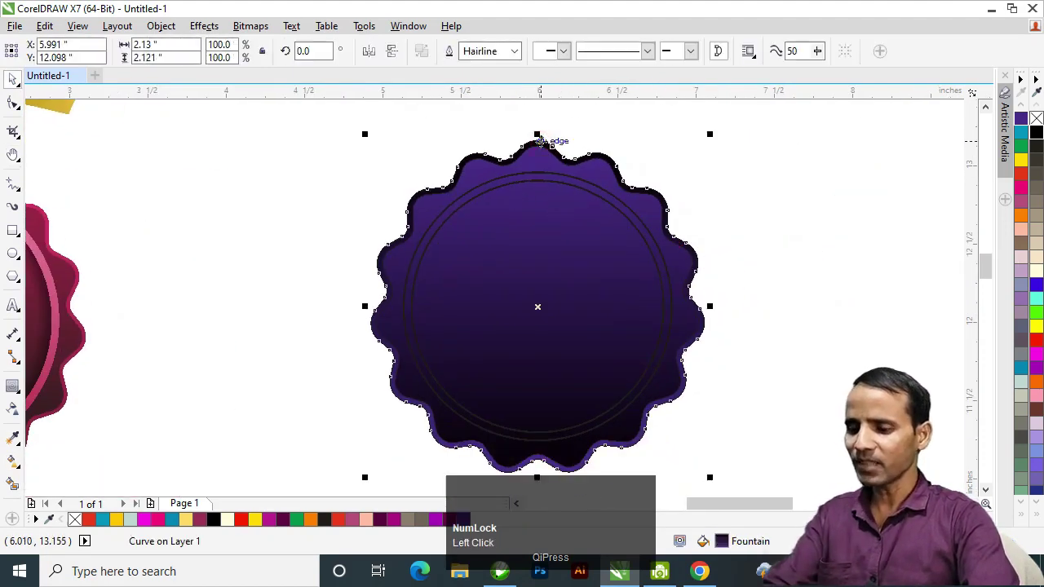
key("F11")
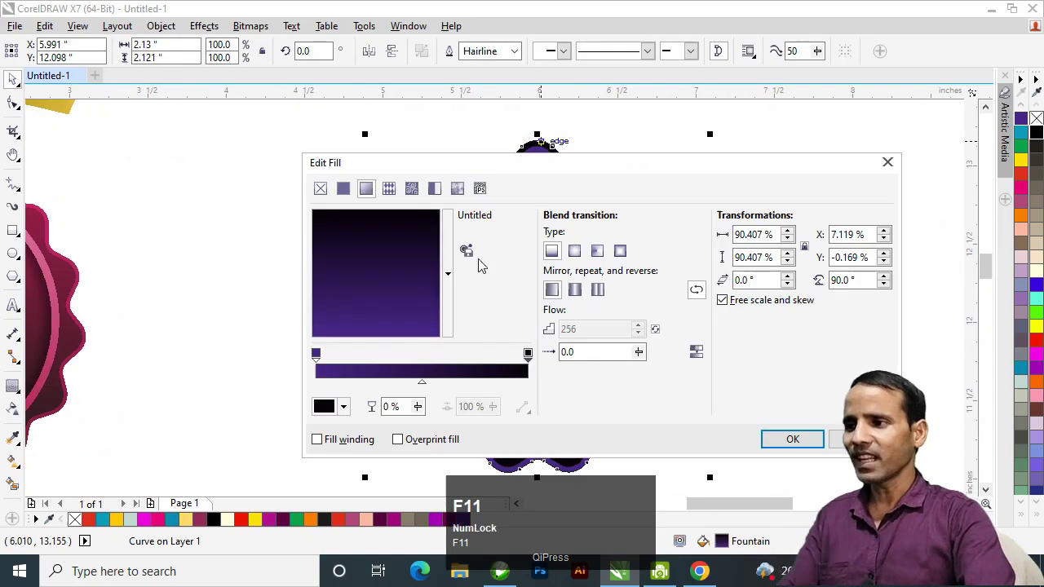
left_click(529, 355)
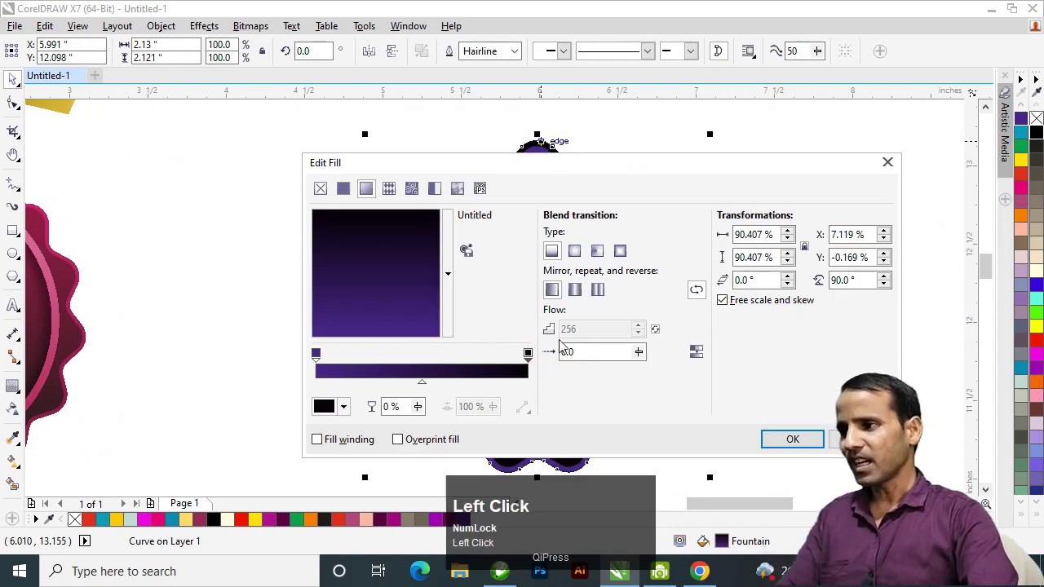
left_click(324, 407)
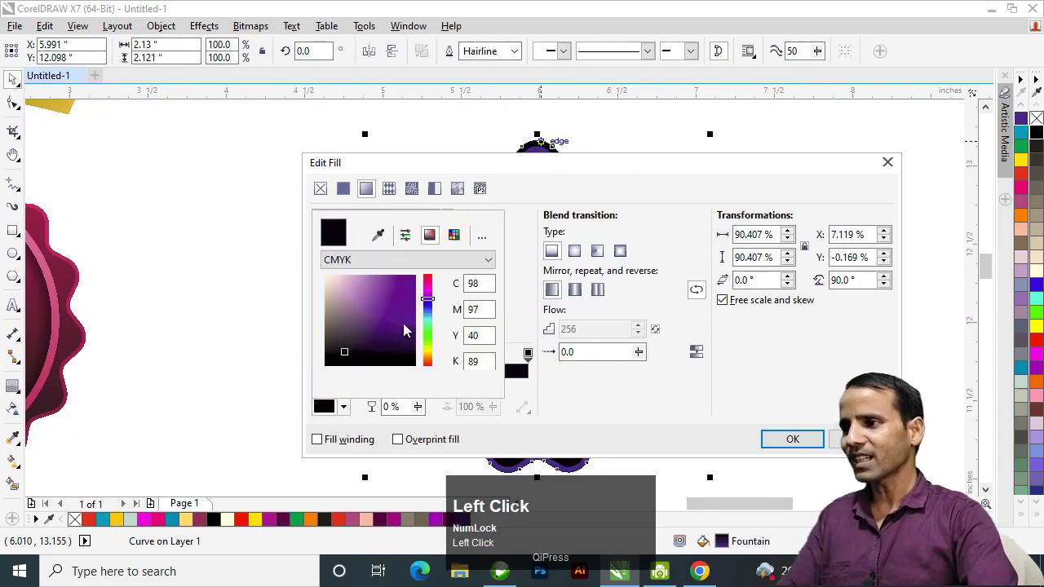
left_click(401, 325)
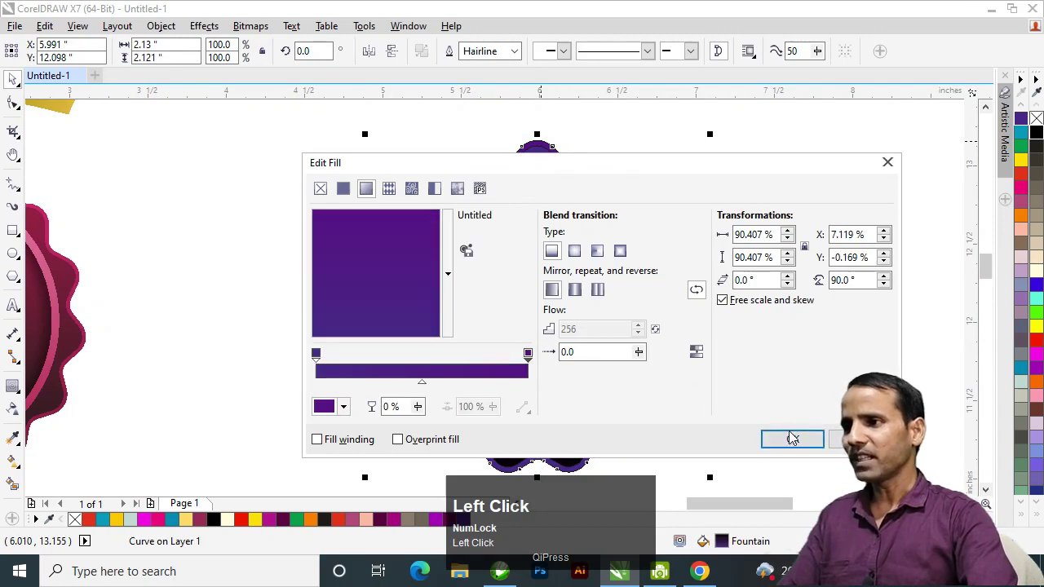
left_click(792, 438)
Step: Fill the larger ring circle with solid cyan, C100 M0 Y0 K0
scroll(513, 305, "up", 2)
key("space")
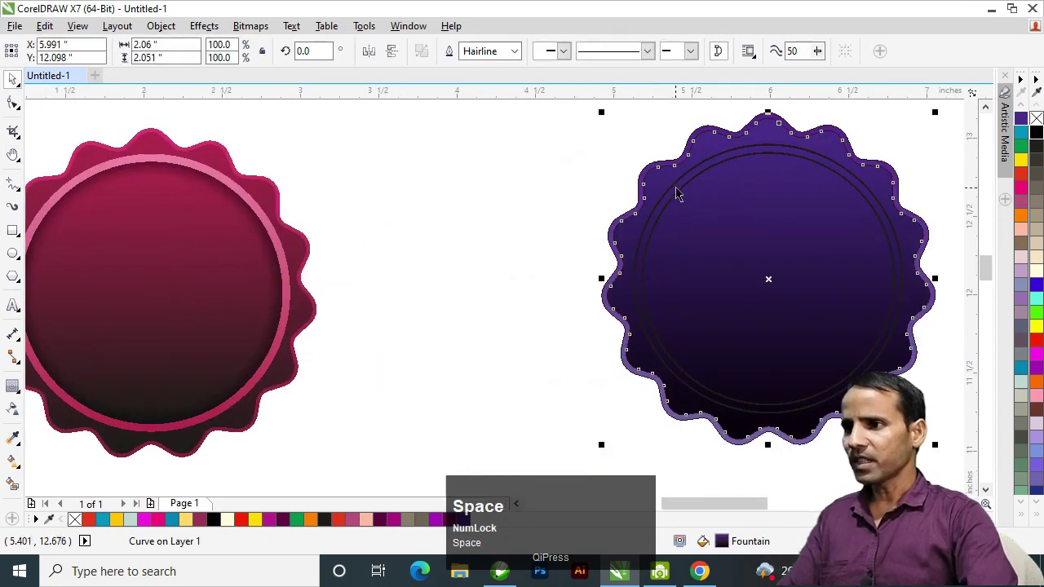
left_click(676, 189)
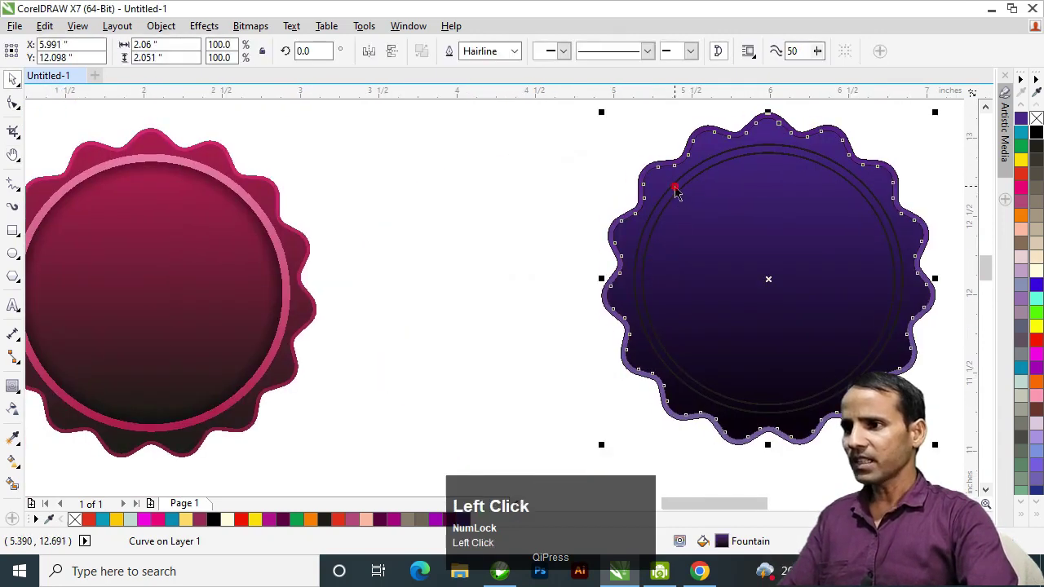
left_click(1023, 373)
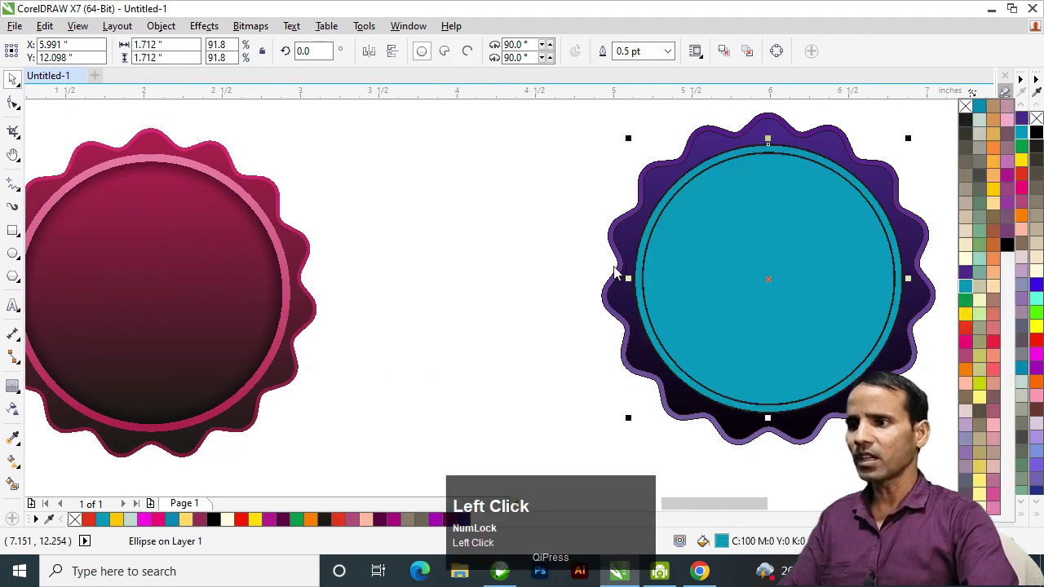
left_click(513, 266)
Step: Try a uniform muted blue fill on the inner circle
key("h")
left_click_drag(767, 270, 661, 264)
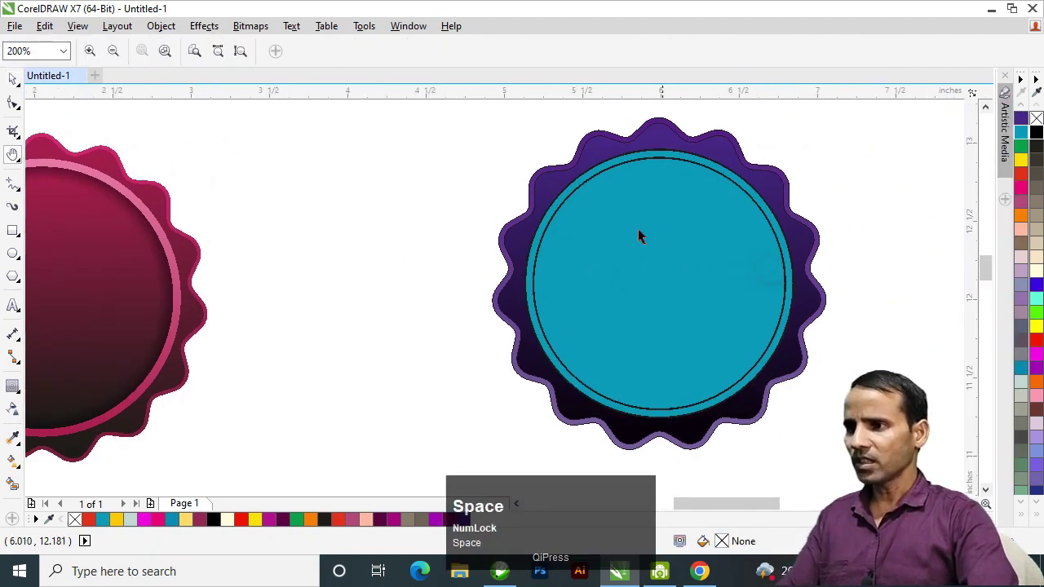
key("space")
left_click(634, 204)
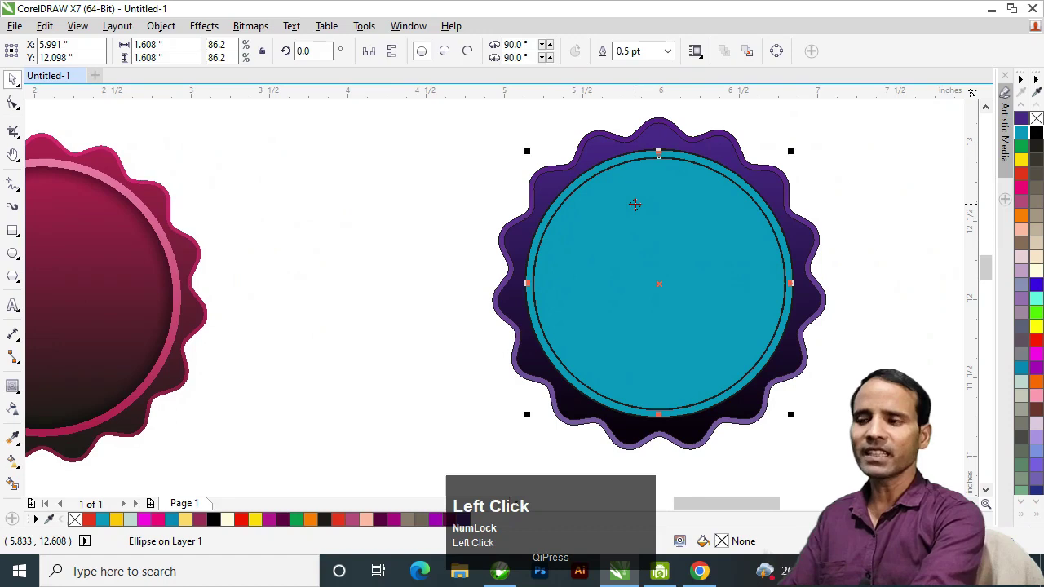
key("shift+F11")
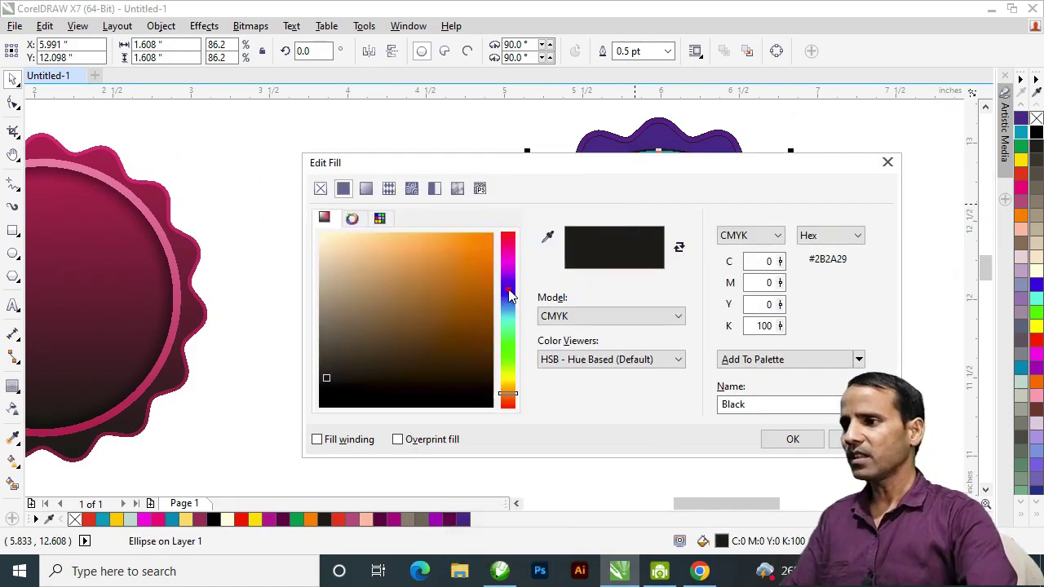
left_click(508, 291)
left_click(507, 310)
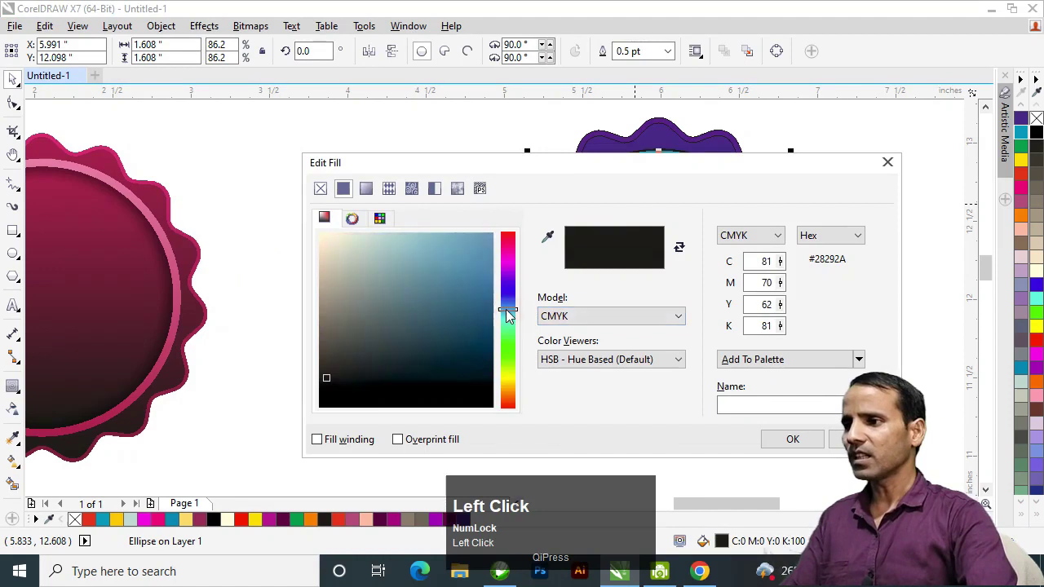
left_click(464, 300)
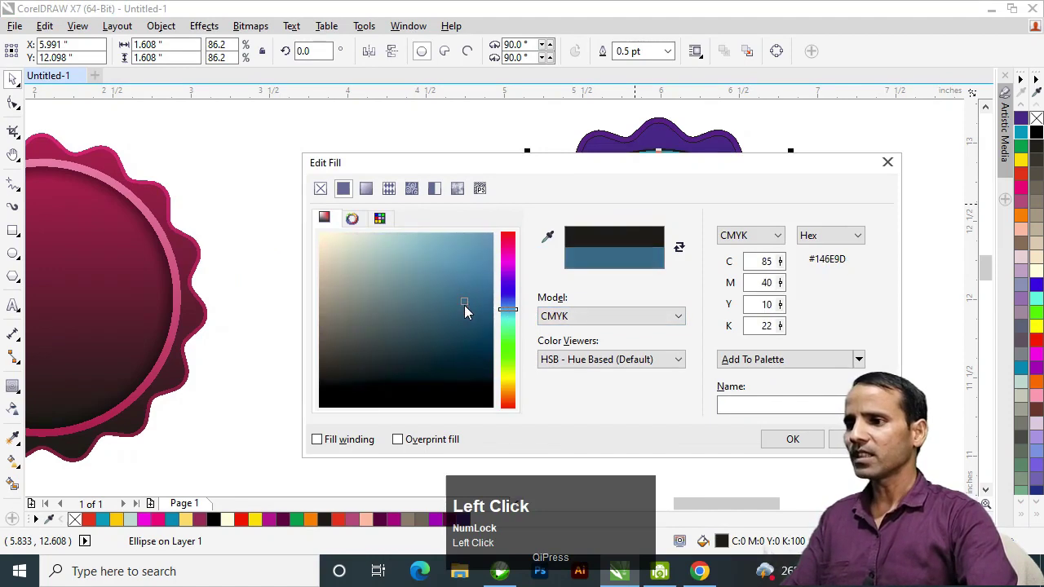
left_click(789, 437)
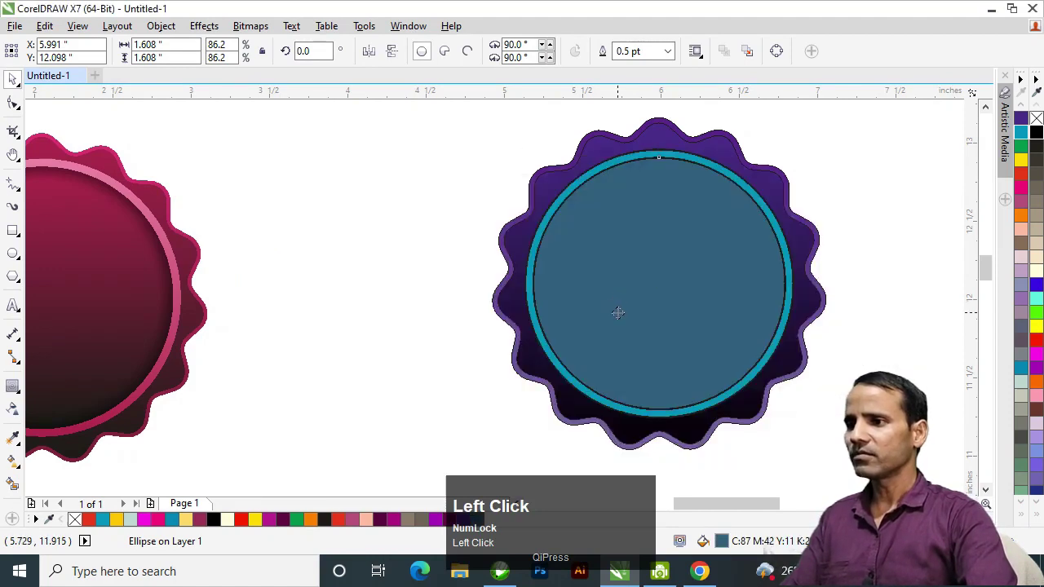
Step: Undo the inner circle's uniform blue fill
scroll(620, 318, "down", 1)
scroll(625, 334, "up", 1)
key("space")
key("ctrl+z")
left_click(424, 299)
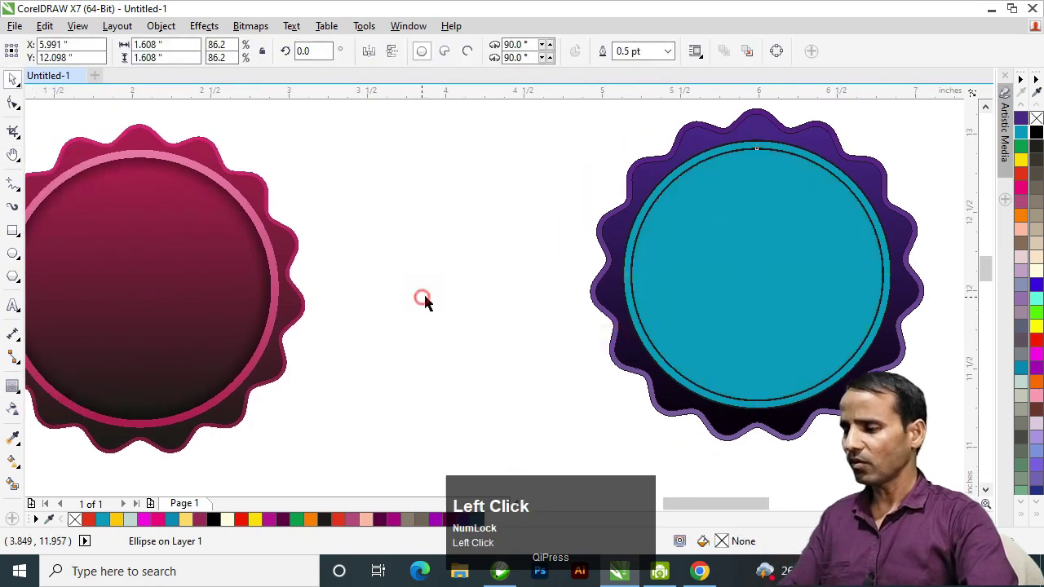
Step: Change the larger ring circle's fill to a deeper blue, C100 M28 Y3 K2
left_click(662, 185)
key("shift+F11")
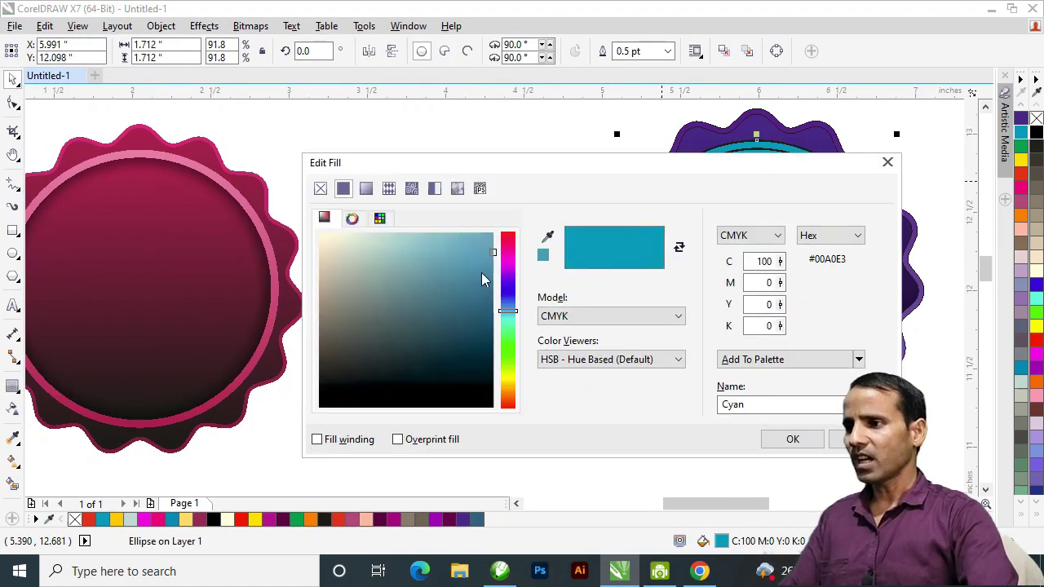
left_click(489, 269)
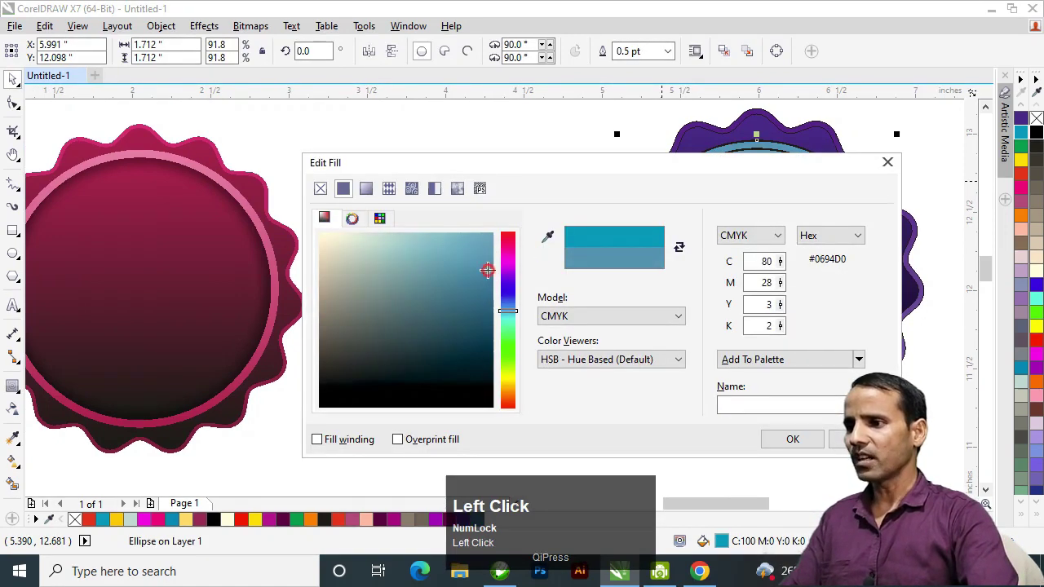
type("100")
key("Tab")
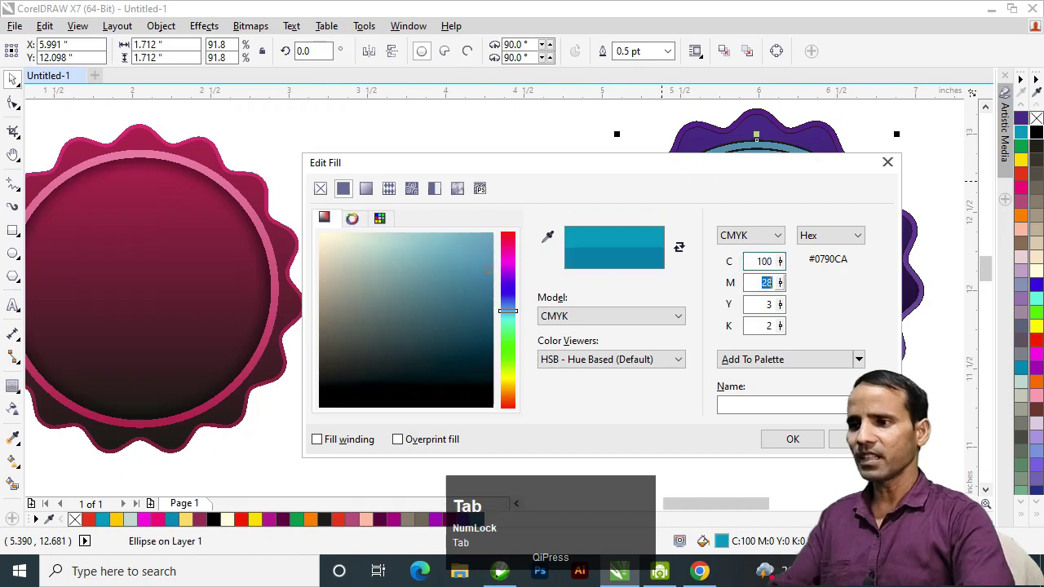
key("Tab")
key("Tab")
key("Tab")
left_click(793, 439)
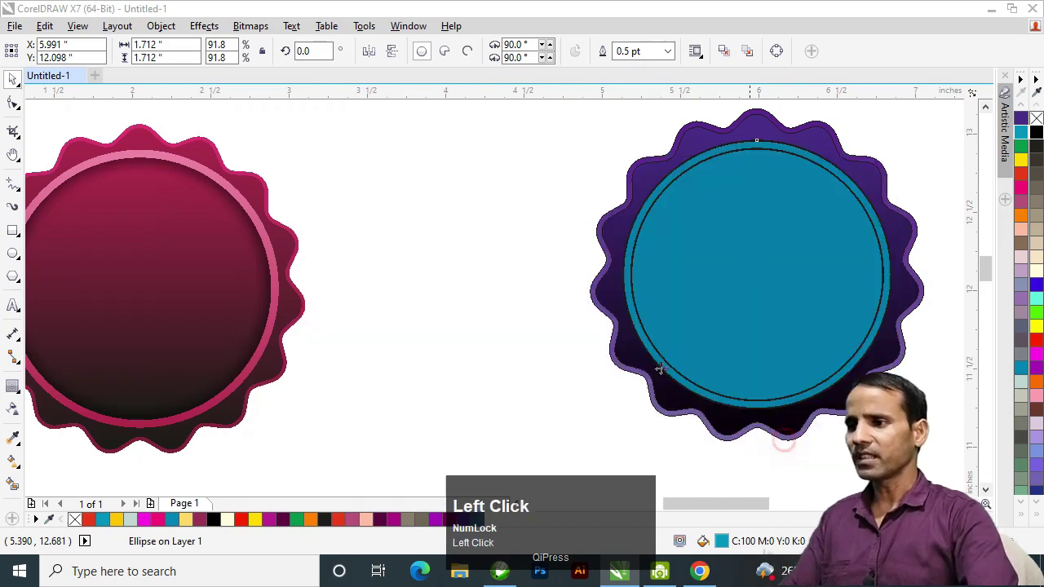
left_click(453, 249)
Step: Copy the scalloped shape's purple gradient fill onto the inner circle with the Attributes Eyedropper
left_click(13, 439)
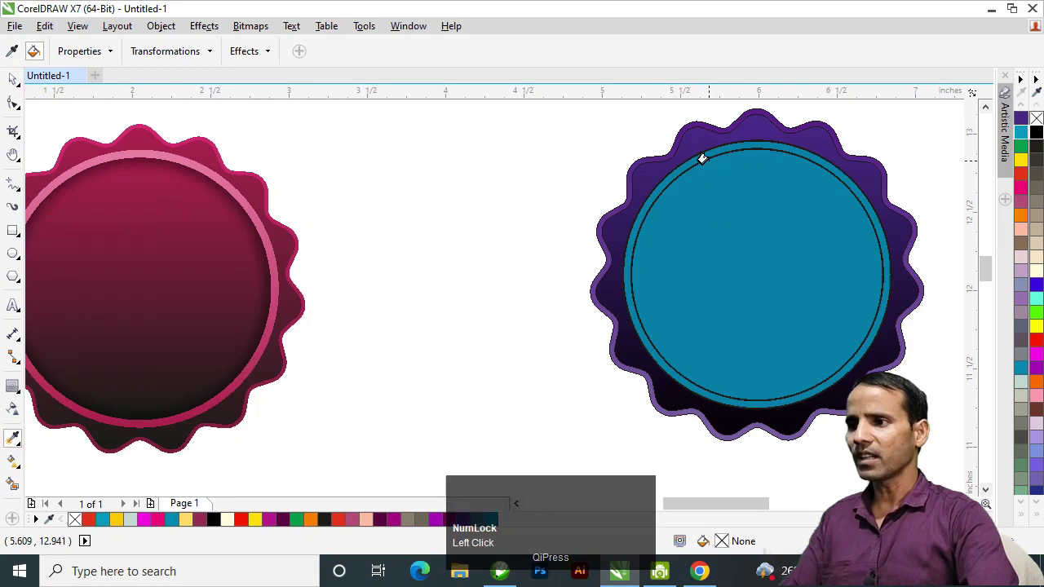
left_click(708, 167)
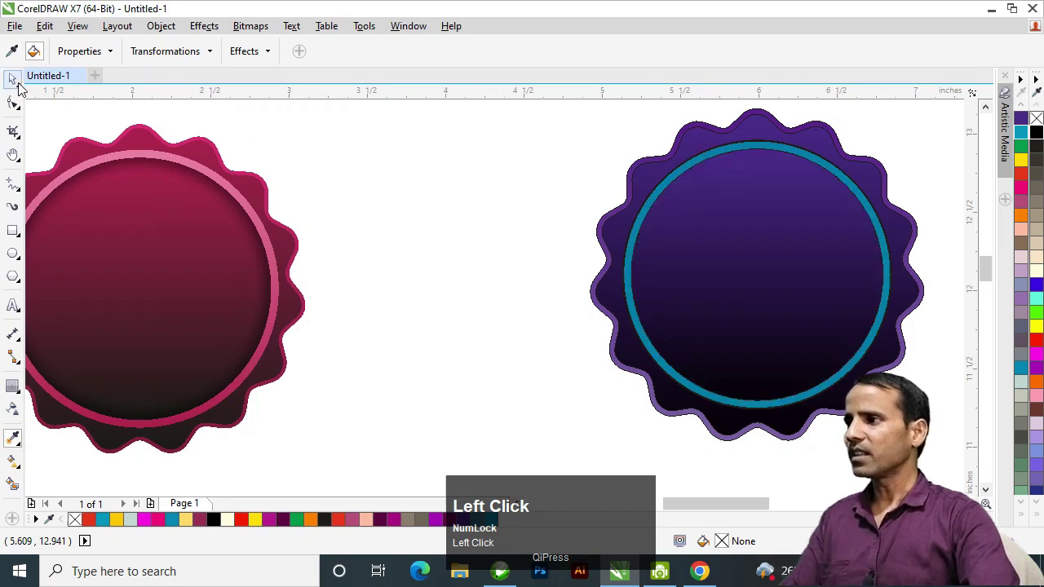
left_click(13, 78)
key("Tab")
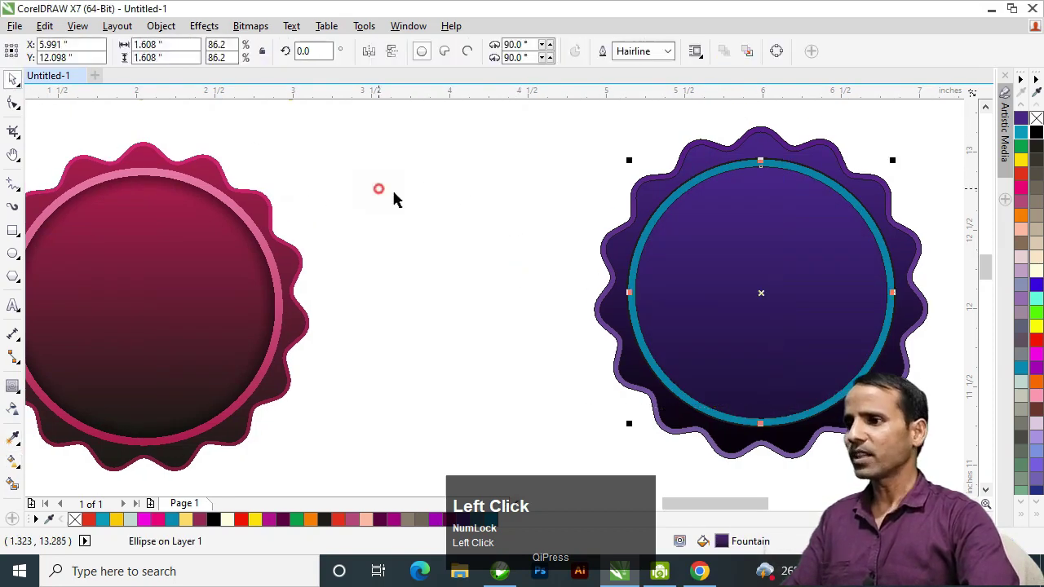
Step: Apply a vertical linear fountain fill to the blue ring circle, ending at its bottom in dark blue C95 M59 Y9 K36
left_click(378, 194)
left_click(738, 169)
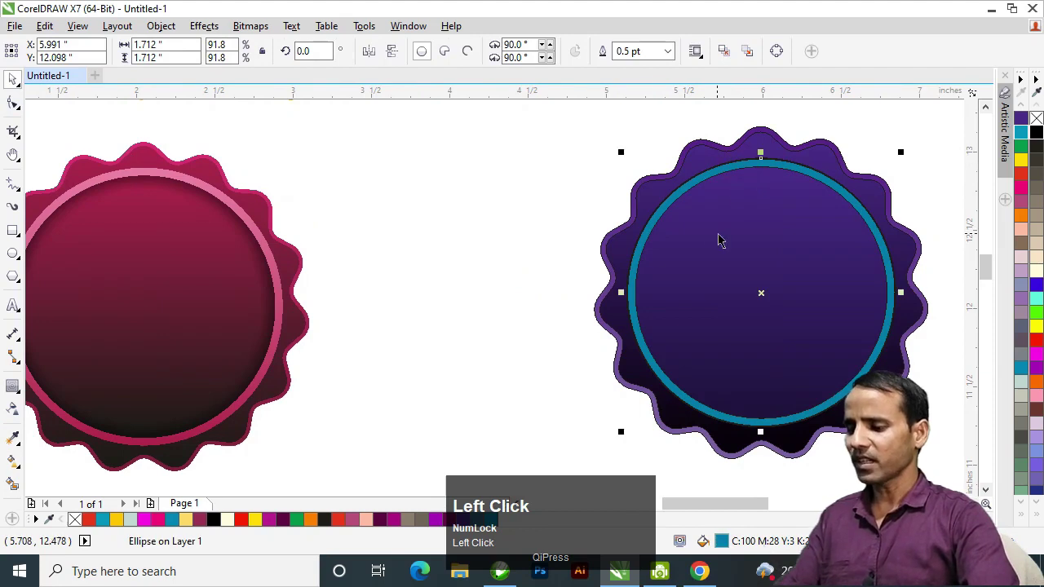
key("g")
left_click_drag(748, 161, 749, 416)
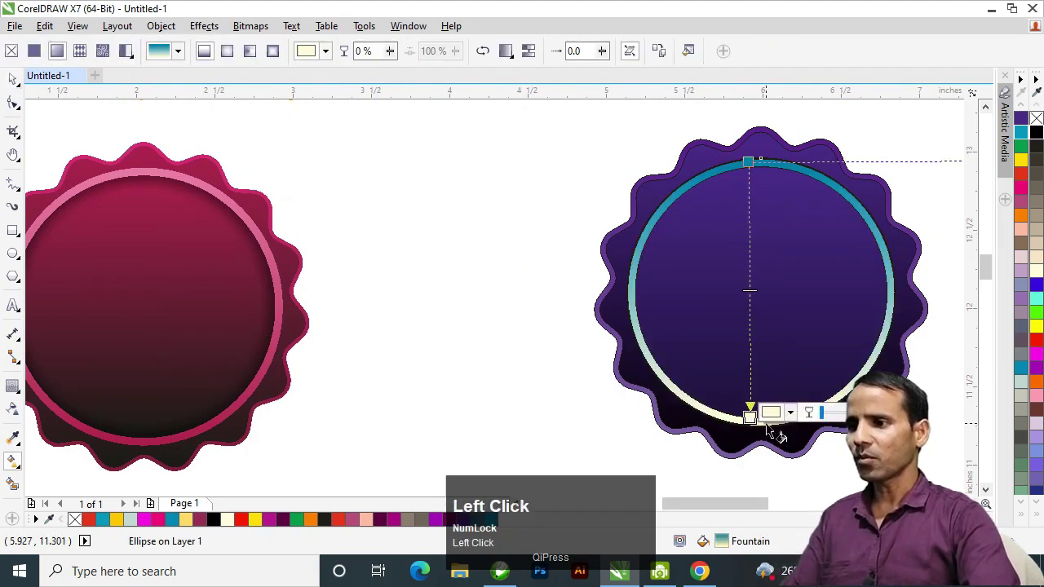
left_click(773, 412)
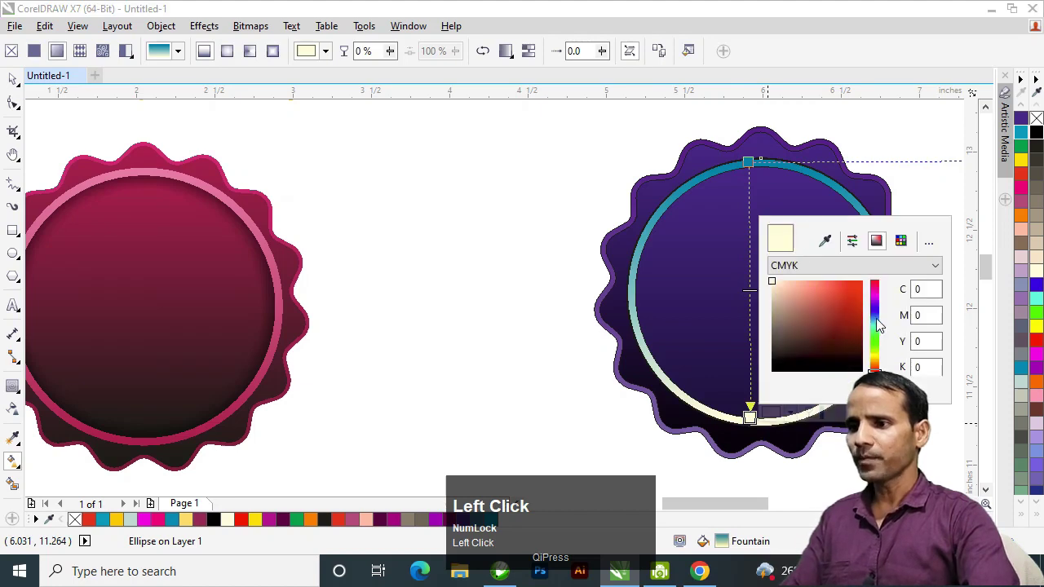
left_click(874, 319)
left_click(846, 328)
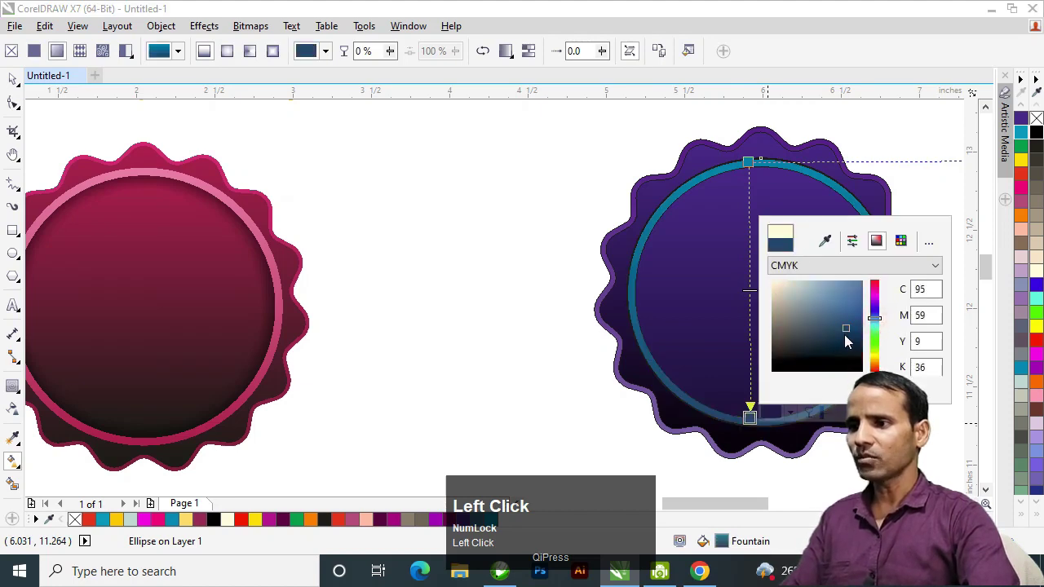
left_click(519, 249)
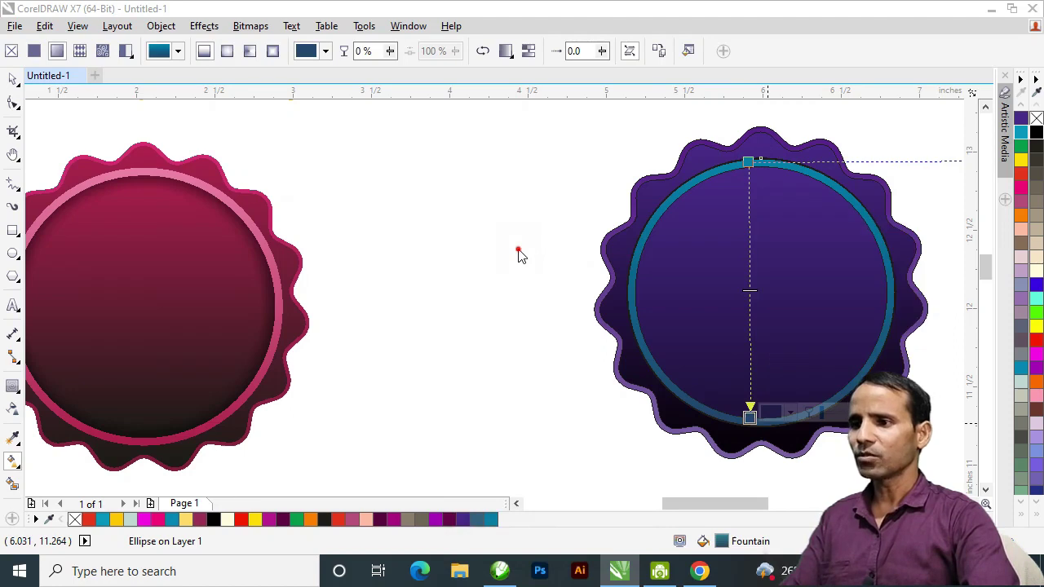
left_click(13, 82)
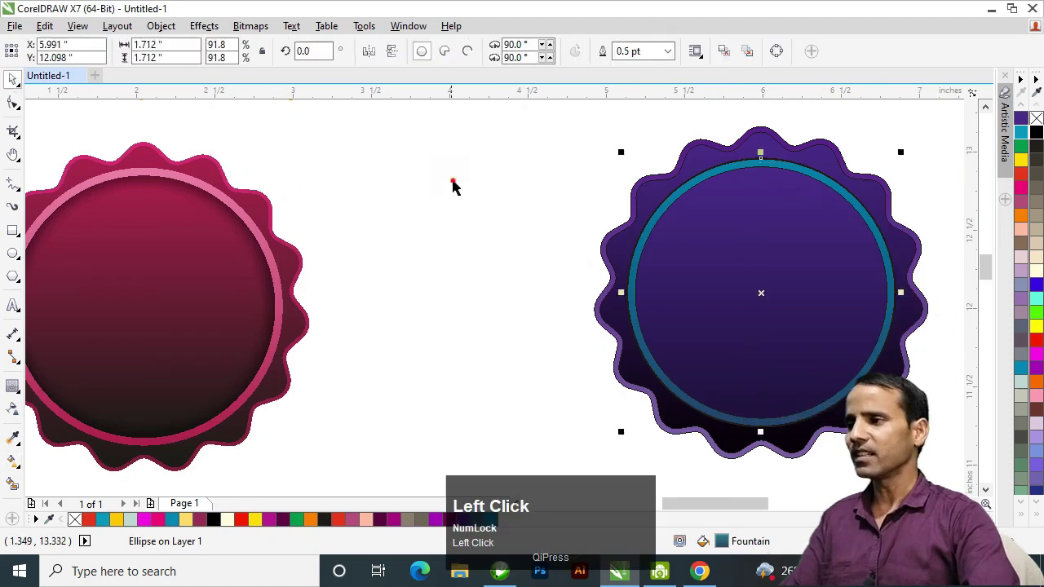
Step: Remove the outlines from all four objects of the purple scalloped badge
left_click(452, 187)
key("h")
left_click_drag(789, 301, 678, 301)
right_click(678, 301)
key("space")
left_click_drag(809, 392, 571, 196)
right_click(843, 287)
left_click(844, 287)
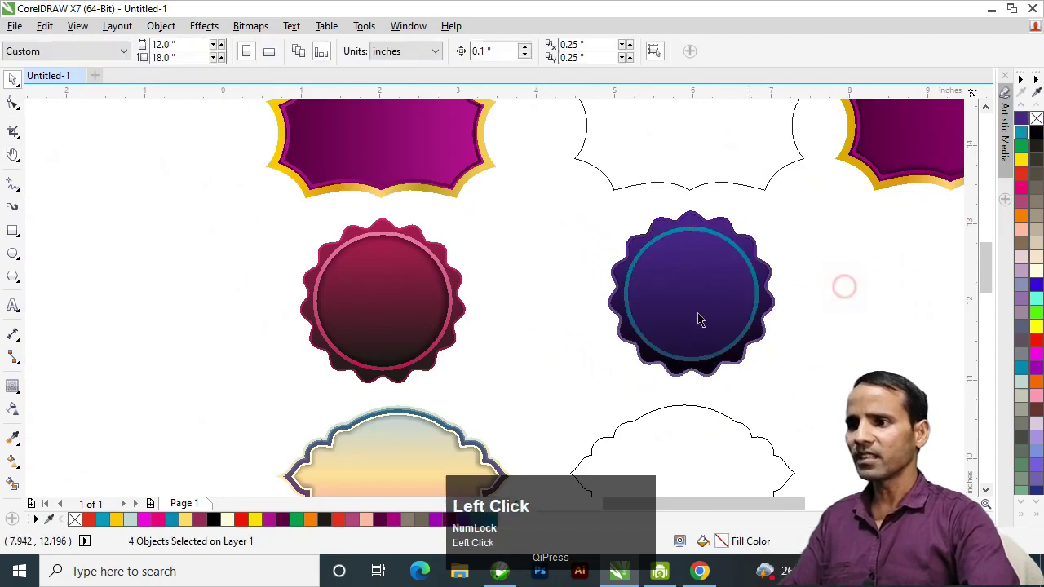
Step: Examine the purple scalloped badge up close and compare it with the crimson sample badge
key("h")
left_click(675, 305)
left_click_drag(699, 296, 787, 303)
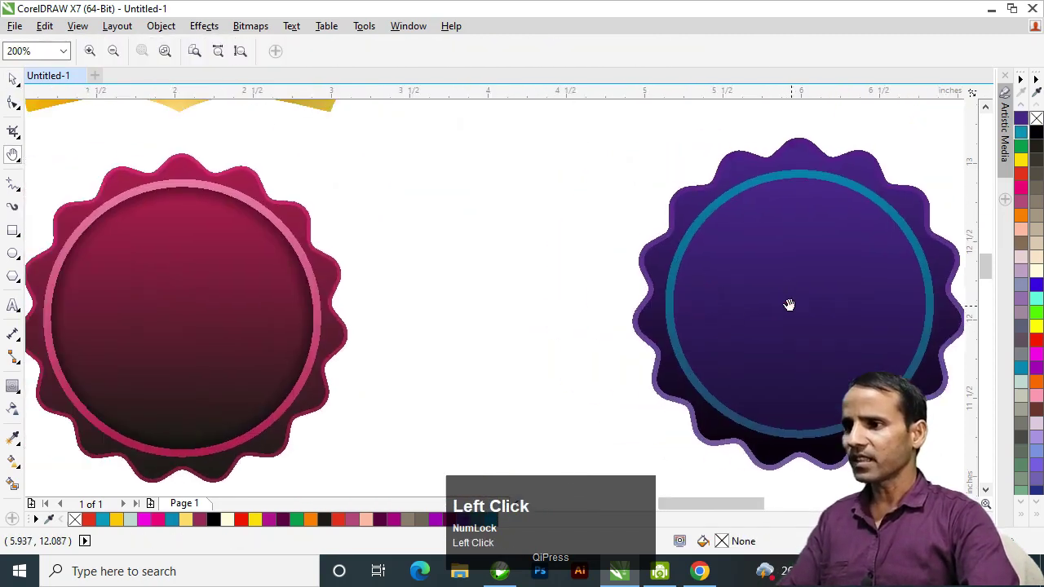
right_click(487, 250)
left_click(717, 209)
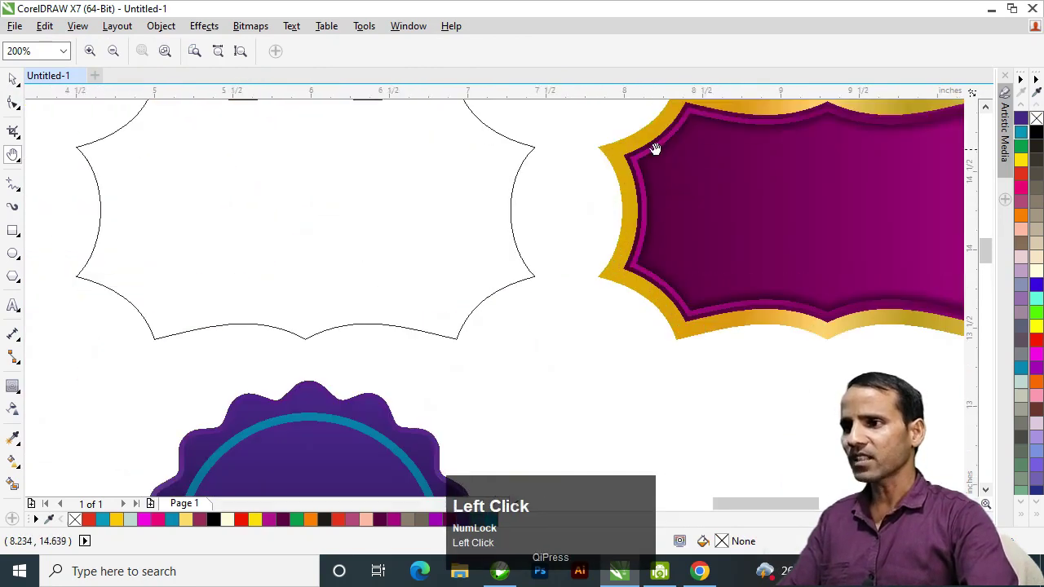
left_click_drag(770, 211, 629, 291)
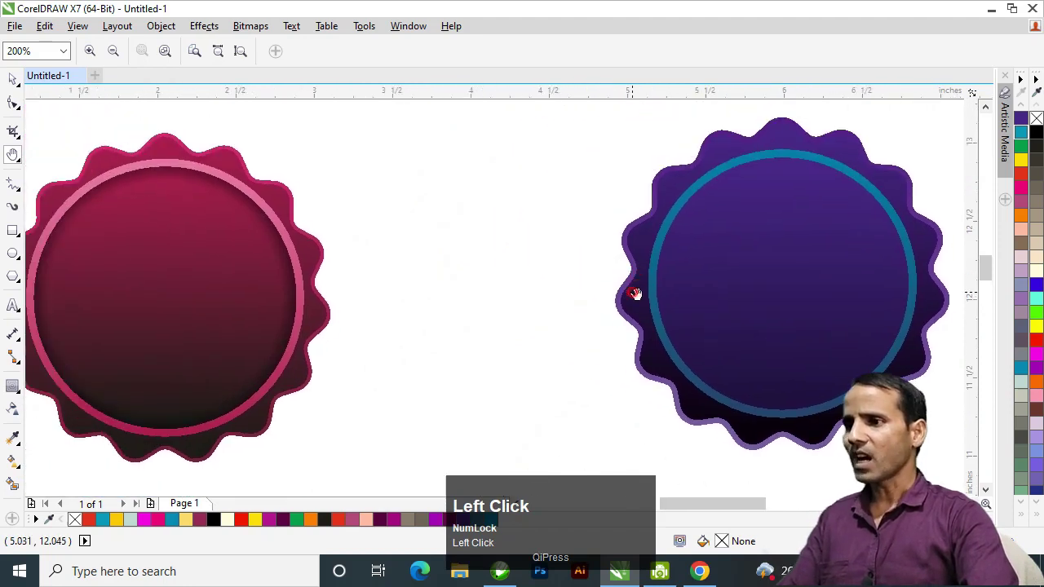
key("space")
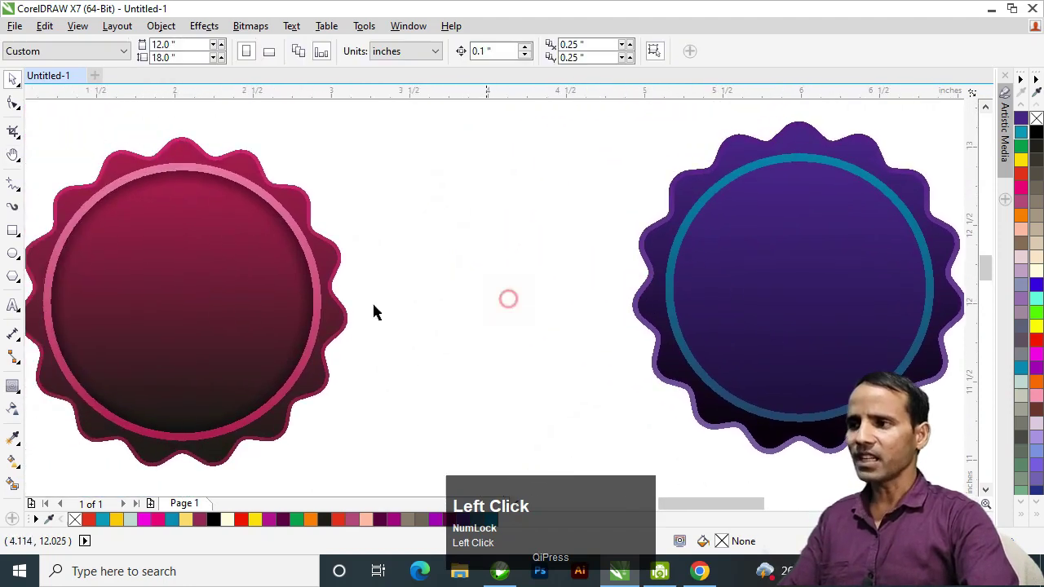
right_click(734, 288)
left_click_drag(755, 304, 583, 295)
left_click(582, 296)
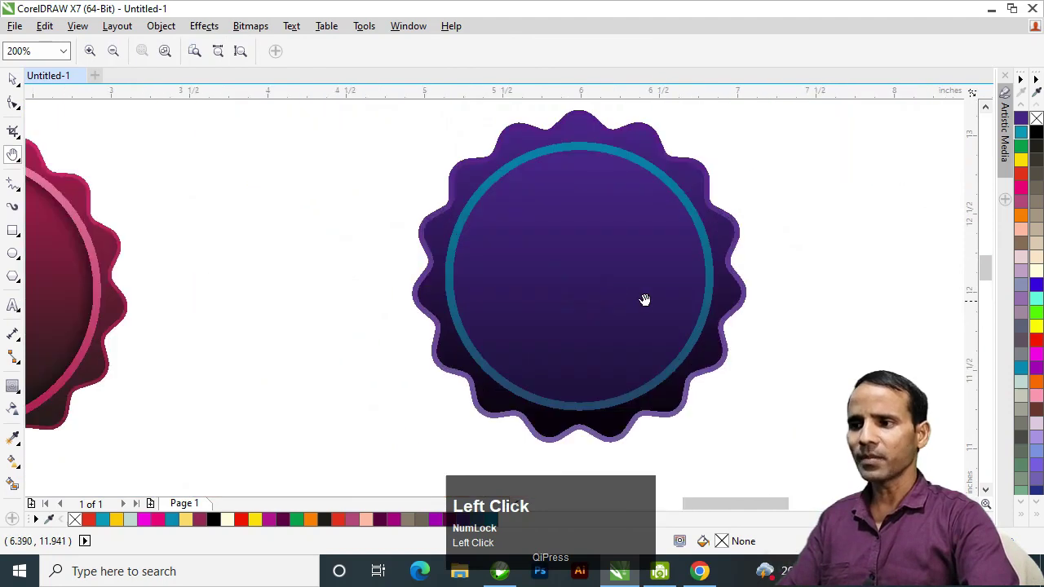
left_click_drag(645, 299, 559, 316)
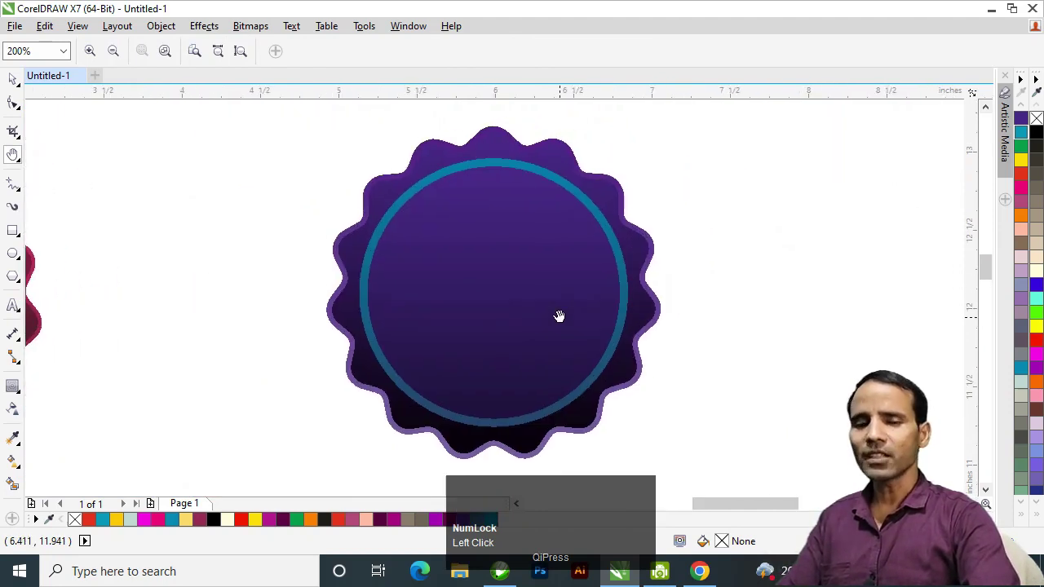
right_click(558, 316)
left_click_drag(559, 315, 588, 258)
left_click_drag(582, 314, 565, 293)
Step: Examine the layered borders and inner shadow along the edge of the multicoloured ornate oval sample badge
left_click(644, 270)
key("h")
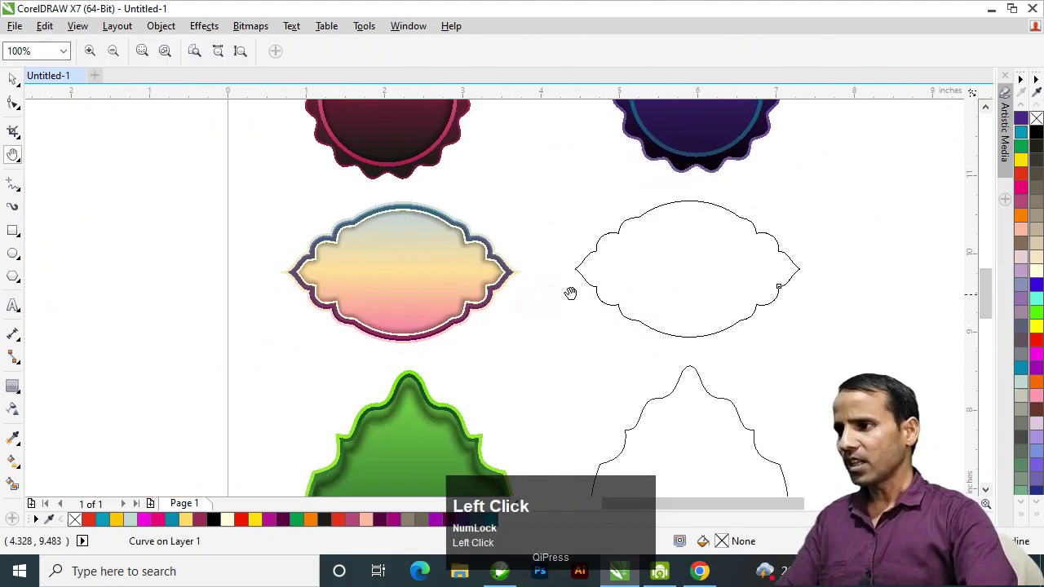
left_click(482, 250)
left_click(455, 234)
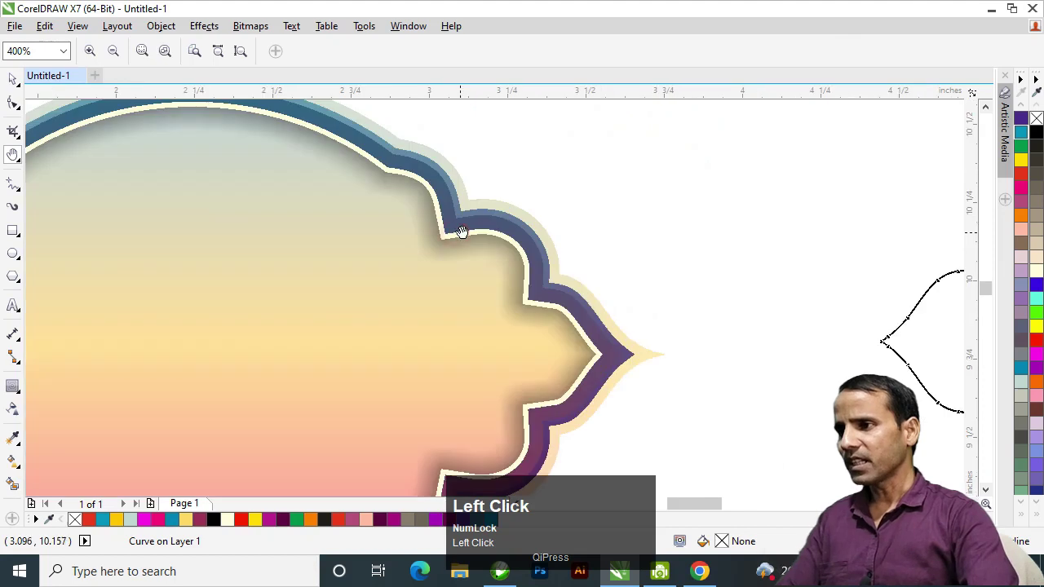
left_click(489, 227)
left_click_drag(564, 258, 490, 260)
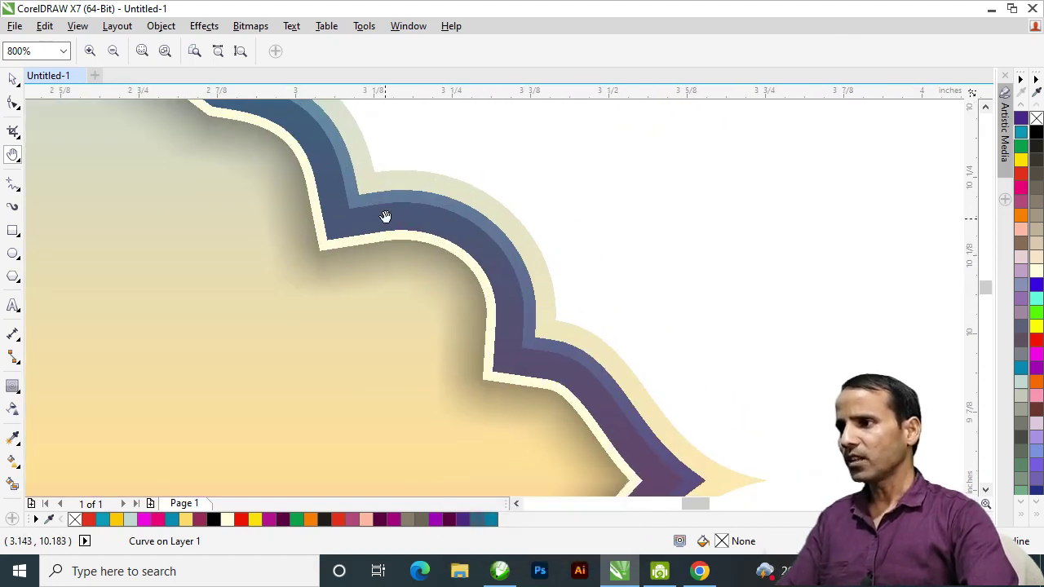
right_click(695, 301)
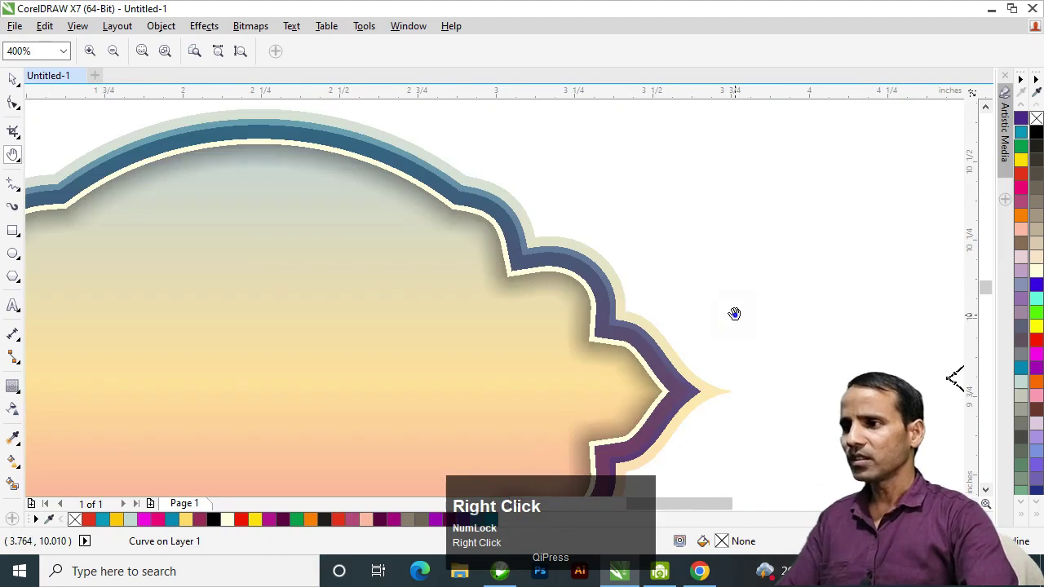
right_click(734, 312)
left_click_drag(785, 338, 613, 282)
Step: Add a one-step inside contour with a 0.031" offset to the plain ornate oval outline and break it apart
key("space")
left_click(612, 282)
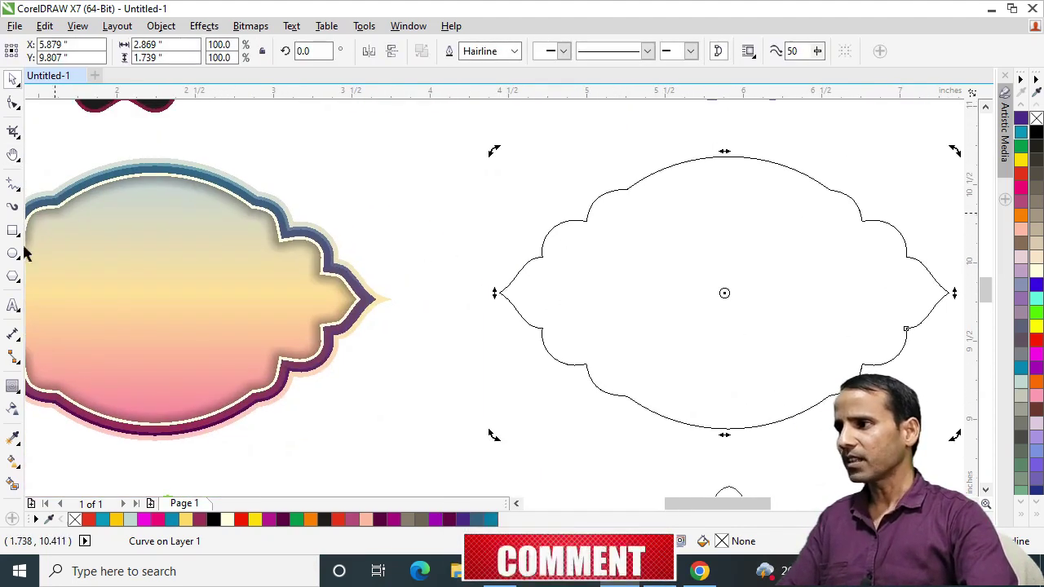
left_click(12, 386)
left_click_drag(645, 183, 630, 168)
key("space")
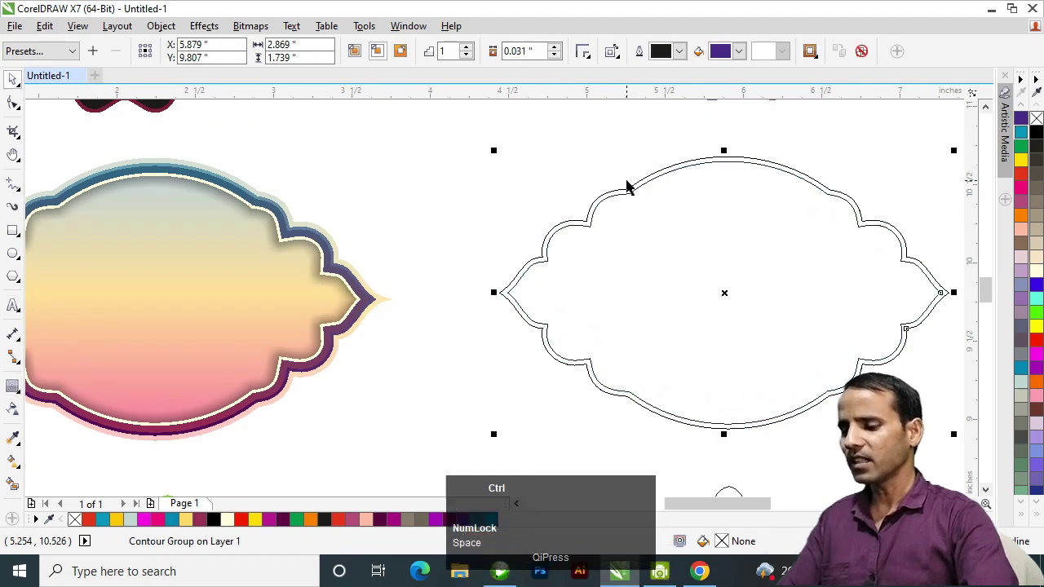
key("ctrl+k")
left_click(615, 168)
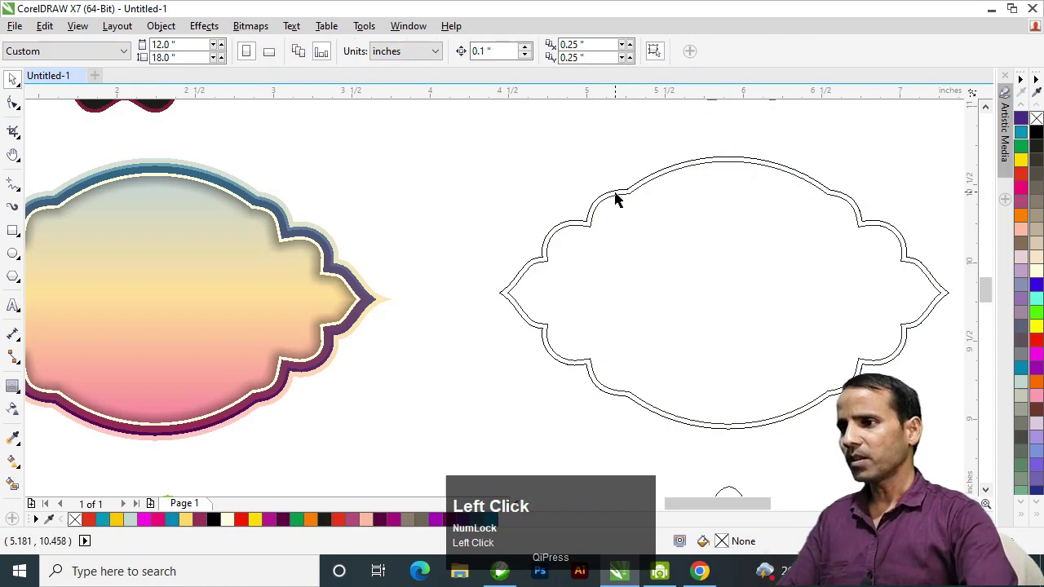
Step: Add a one-step outside contour with a 0.047" offset to the original ornate oval outline and break it apart
left_click(617, 197)
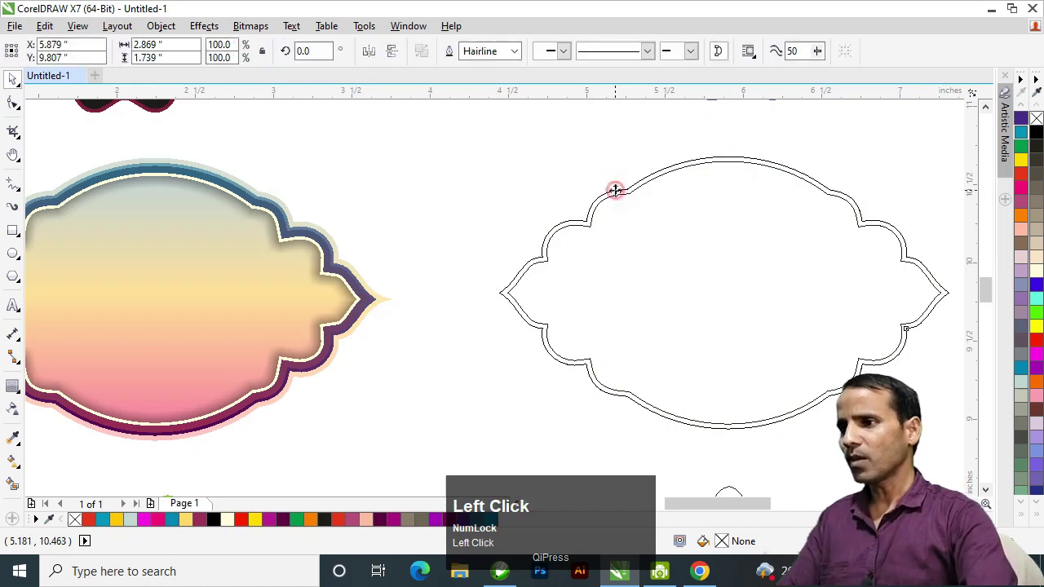
left_click(13, 386)
left_click_drag(601, 205, 557, 155)
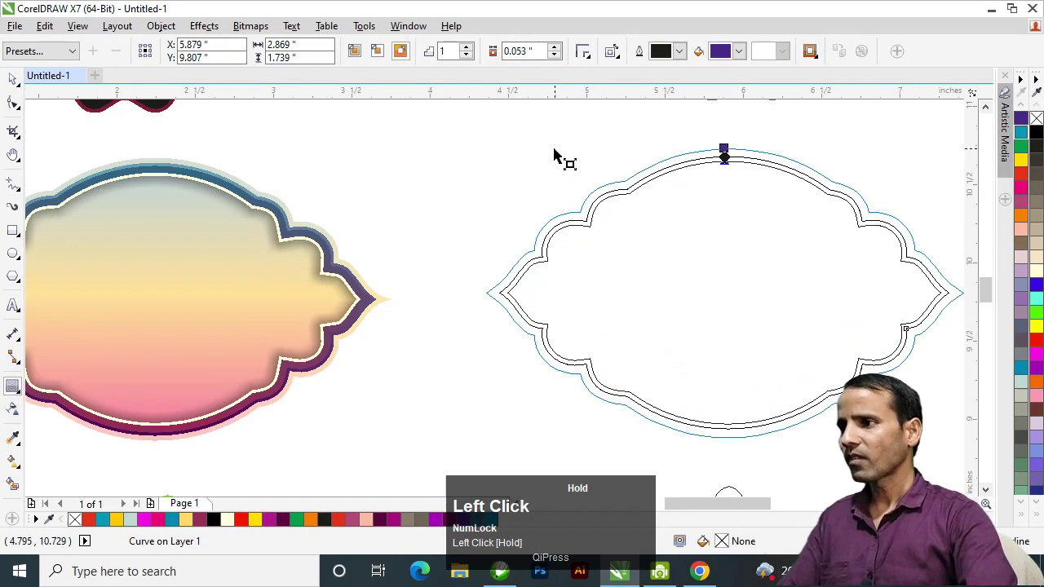
left_click_drag(554, 155, 555, 153)
key("space")
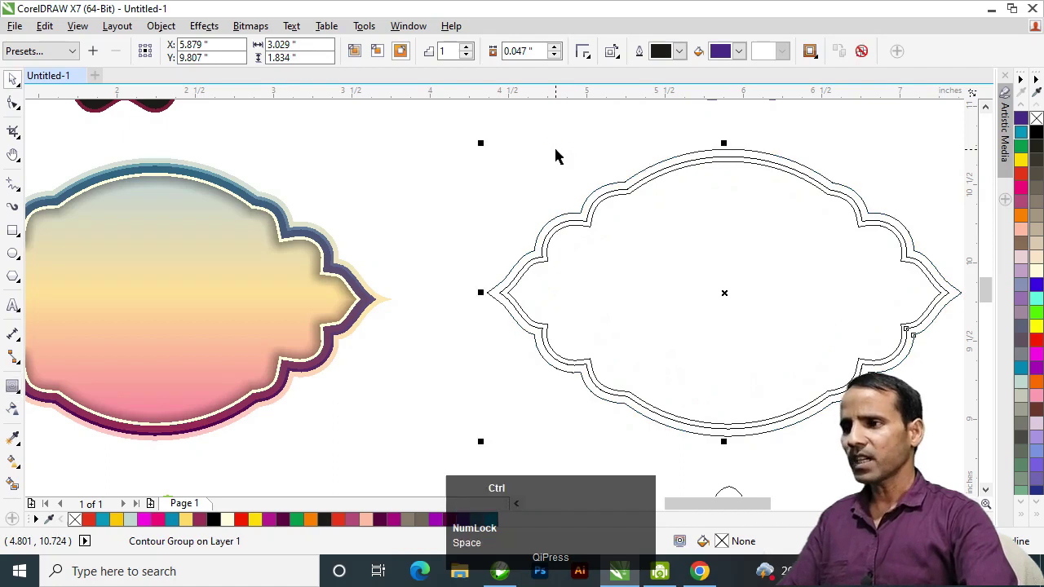
key("ctrl+k")
left_click(576, 204)
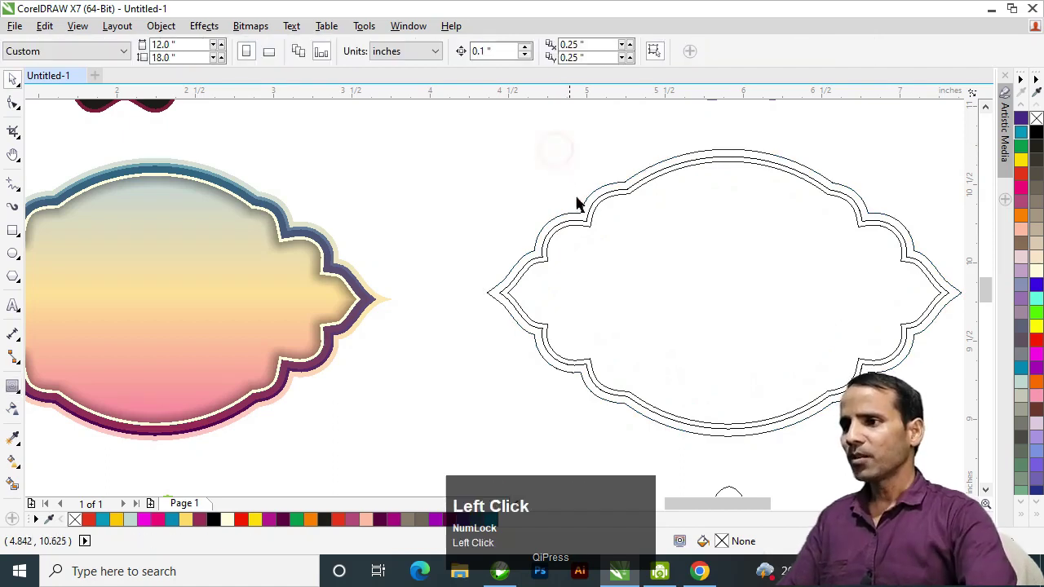
Step: Add a one-step outside contour with a 0.026" offset around the outermost oval outline and break it apart
left_click(582, 214)
left_click(12, 390)
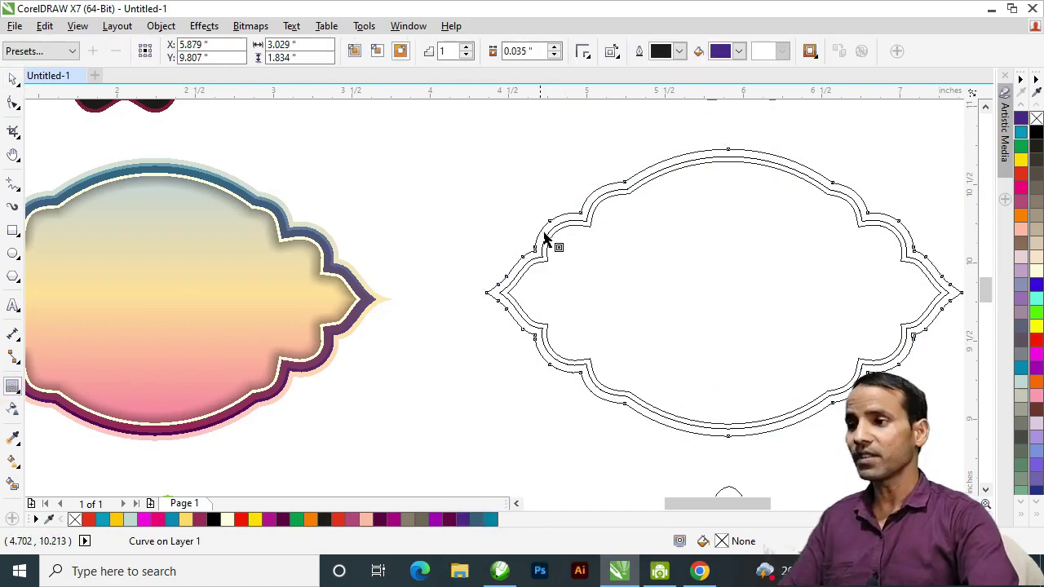
scroll(542, 244, "up", 3)
scroll(545, 273, "down", 2)
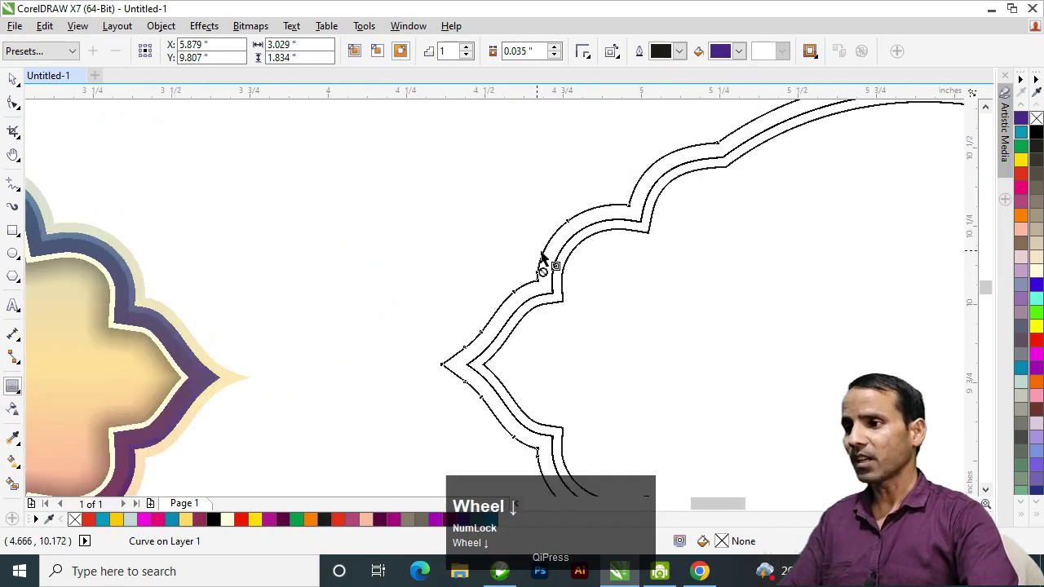
left_click_drag(543, 261, 434, 198)
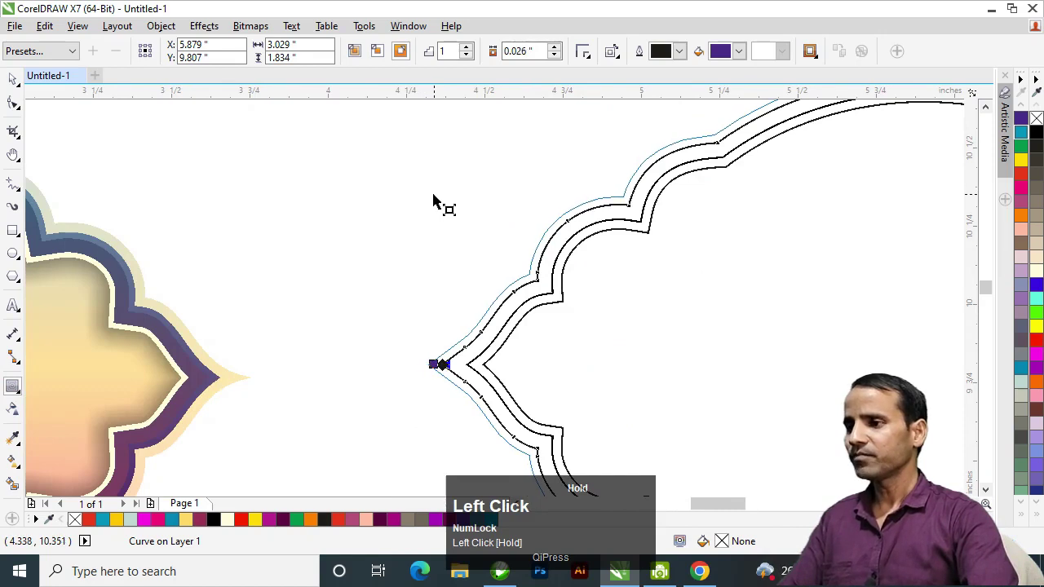
left_click_drag(433, 199, 433, 205)
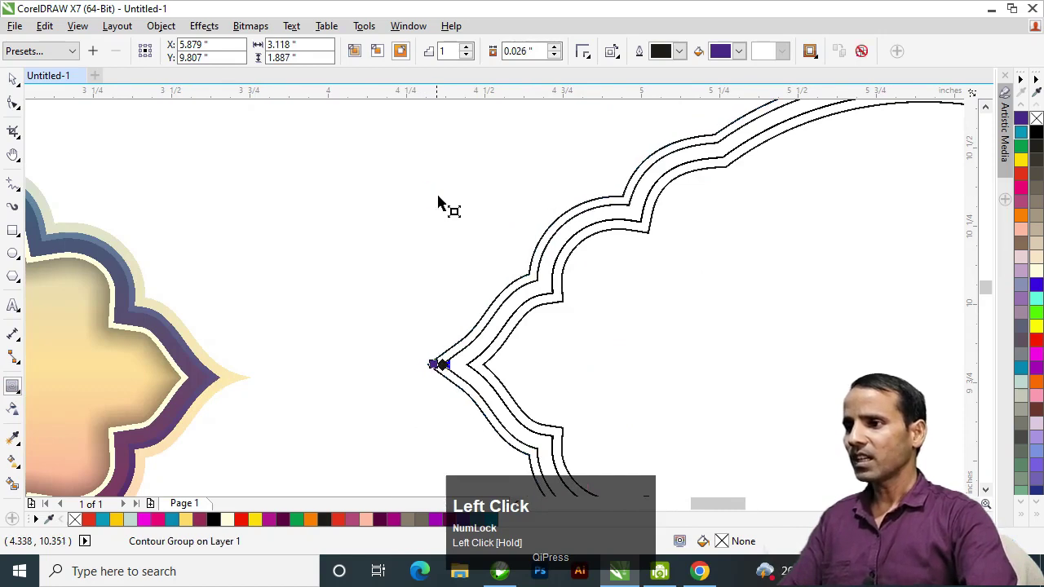
scroll(531, 271, "down", 2)
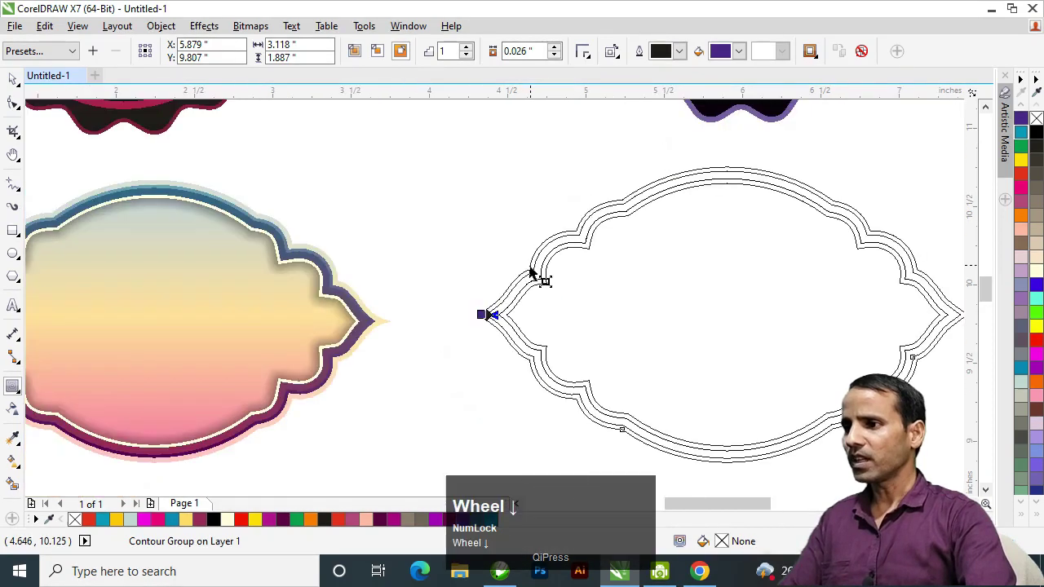
key("space")
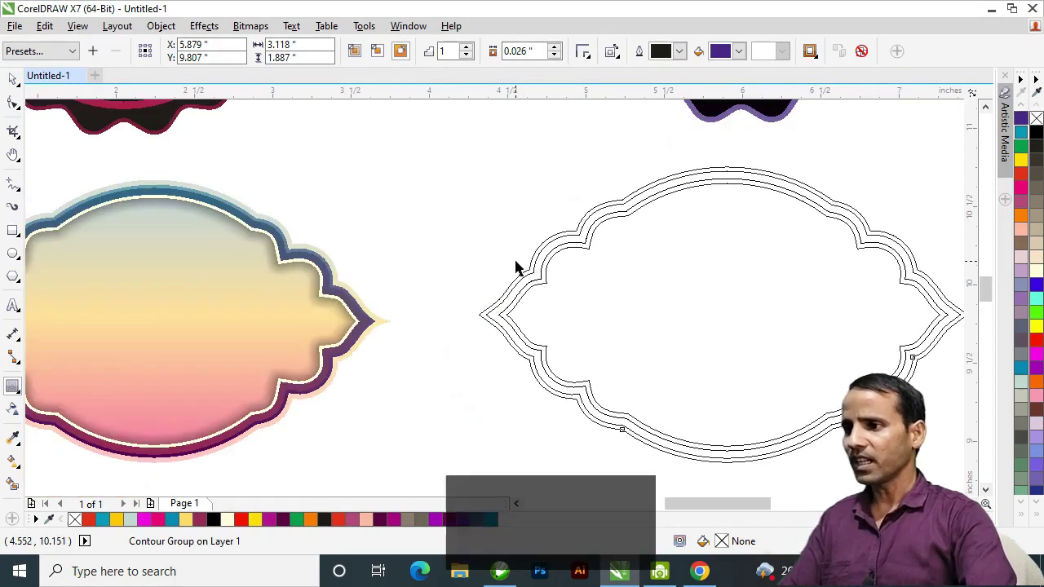
key("ctrl+k")
left_click(484, 238)
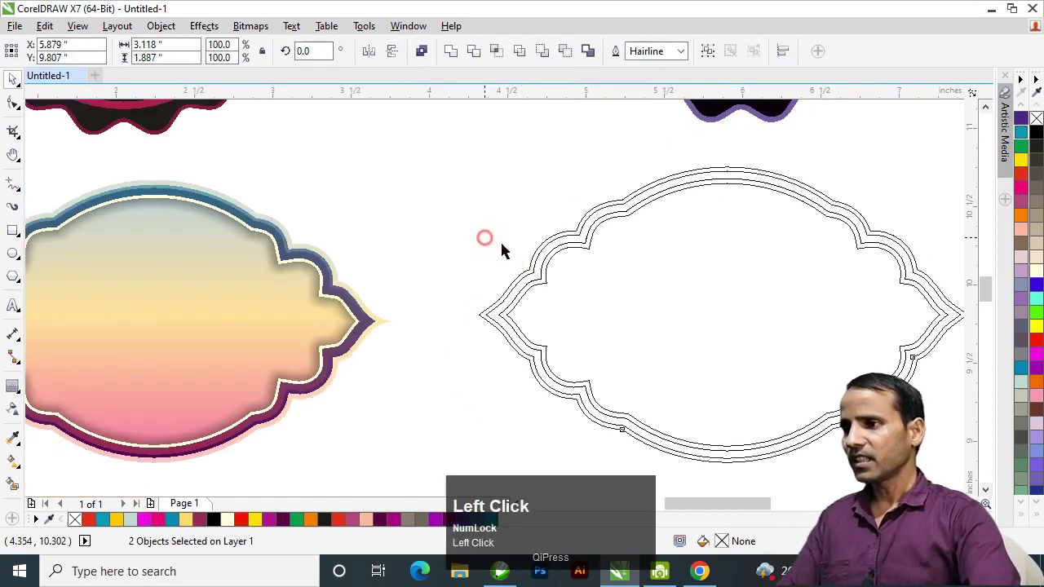
Step: Add one more outside contour around the outermost of the four nested oval outlines
left_click(544, 241)
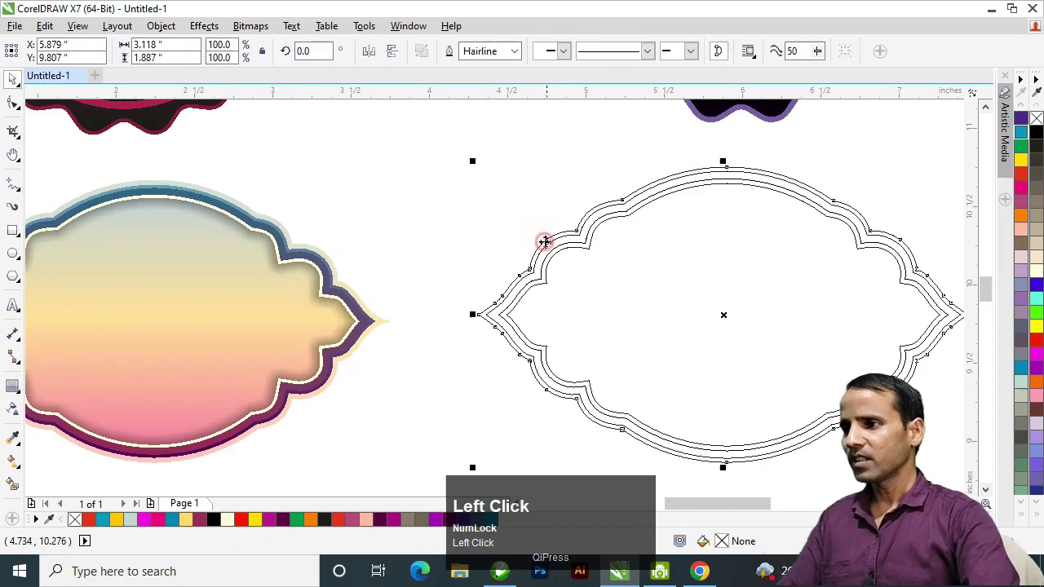
left_click(12, 392)
scroll(560, 242, "up", 2)
key("h")
right_click(599, 334)
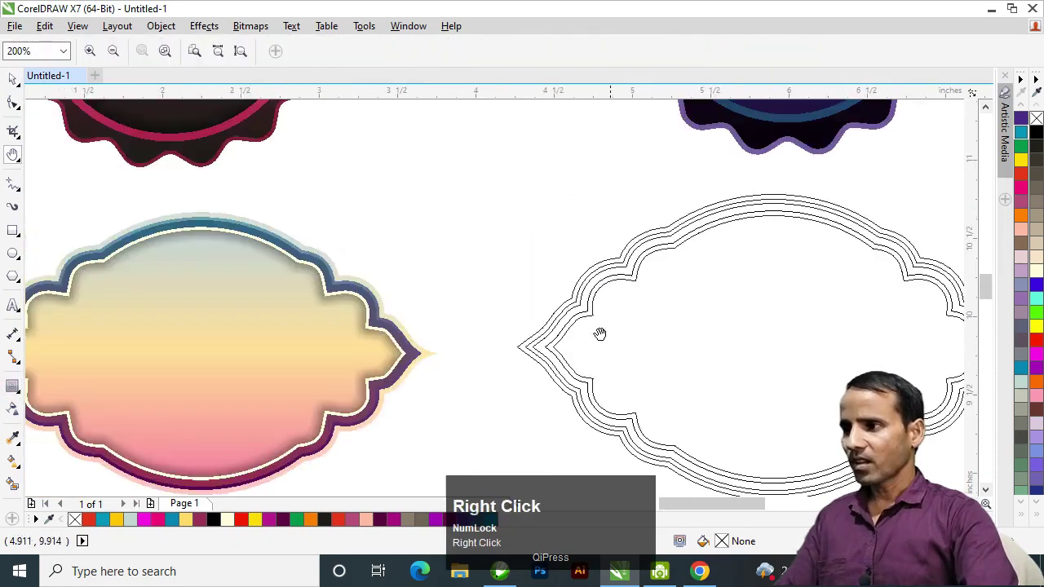
left_click_drag(600, 334, 605, 272)
left_click_drag(717, 282, 613, 275)
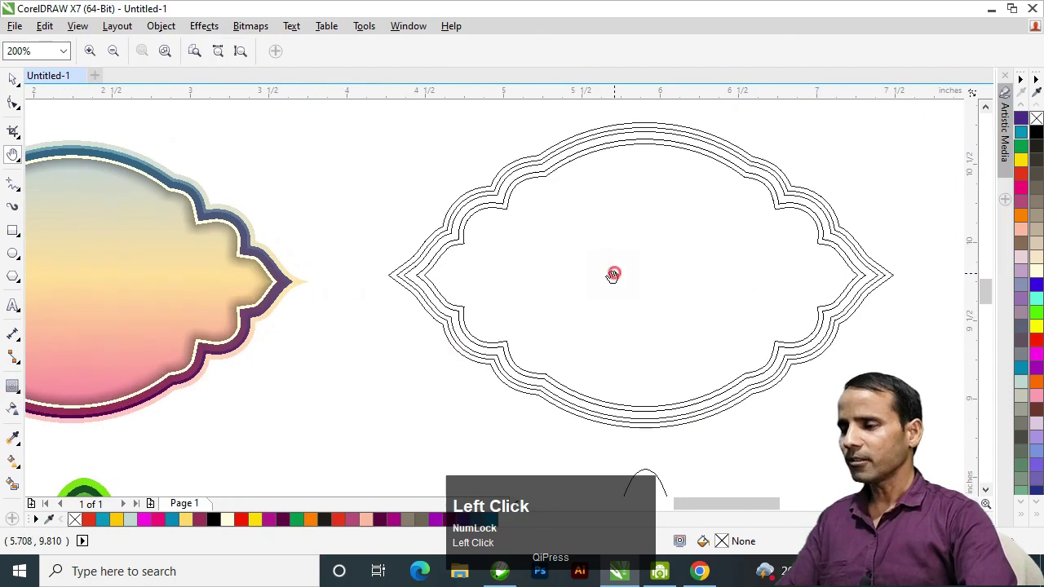
Step: Place a copy of the innermost oval outline on the blank area below and to the right of the nested outlines
key("space")
left_click(504, 210)
key("h")
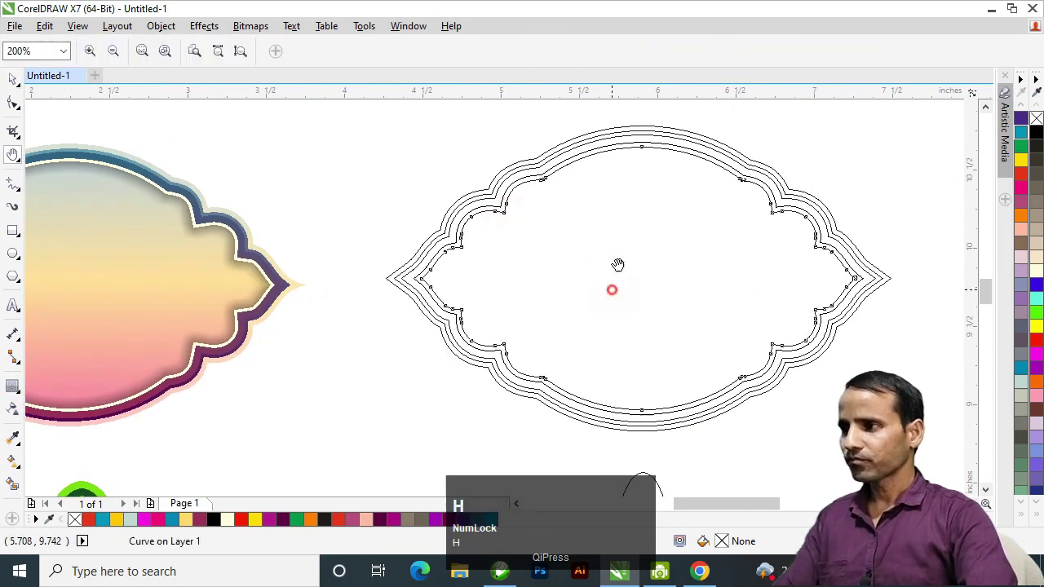
right_click(628, 253)
left_click_drag(634, 242, 625, 205)
key("space")
left_click(626, 201)
left_click_drag(729, 285, 940, 418)
right_click(940, 418)
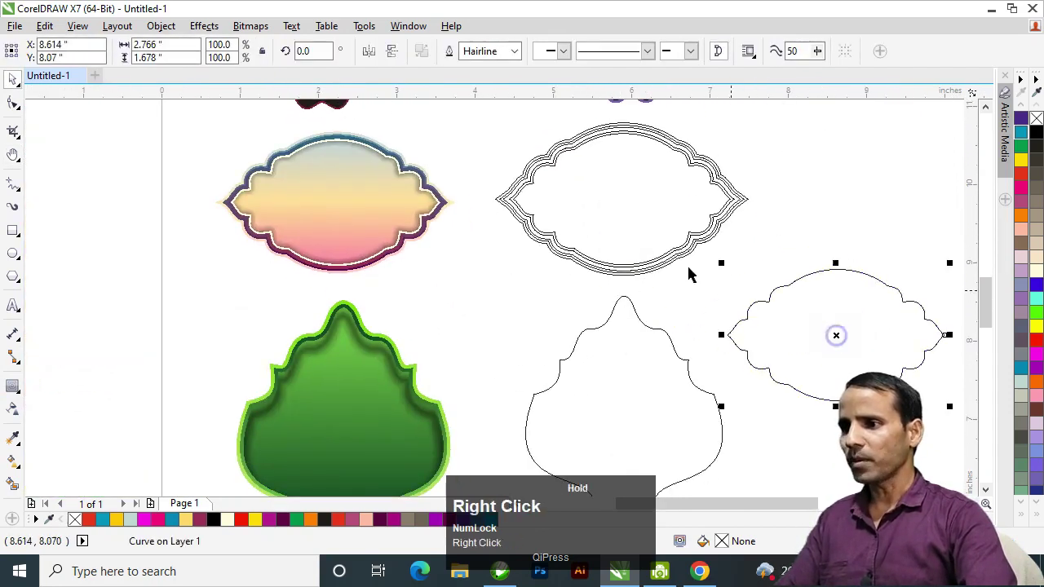
Step: Apply a vertical linear fountain fill running from the base to the top of the innermost oval outline
key("h")
left_click(620, 226)
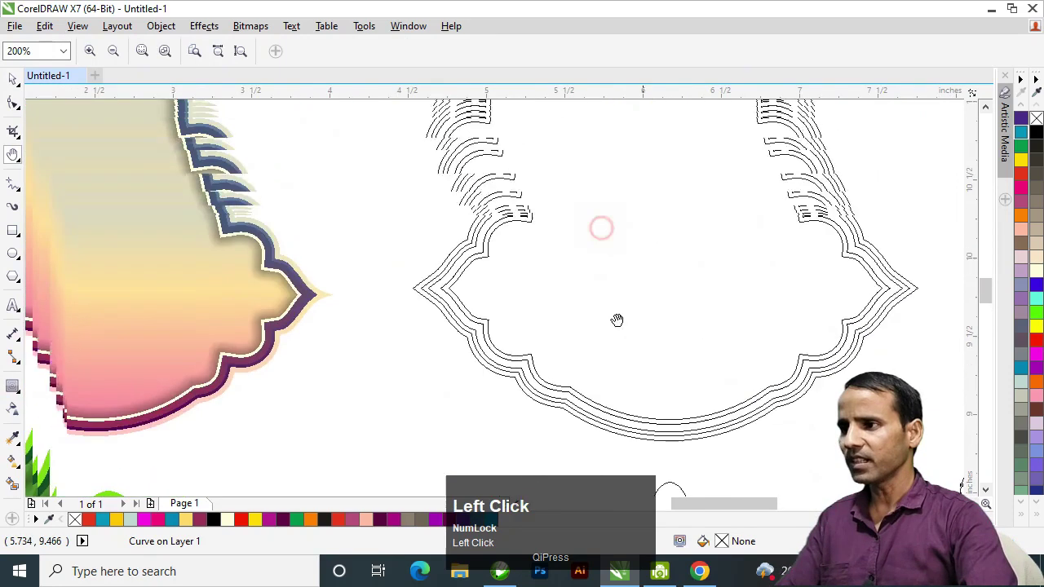
left_click_drag(539, 304, 562, 268)
key("space")
left_click(518, 232)
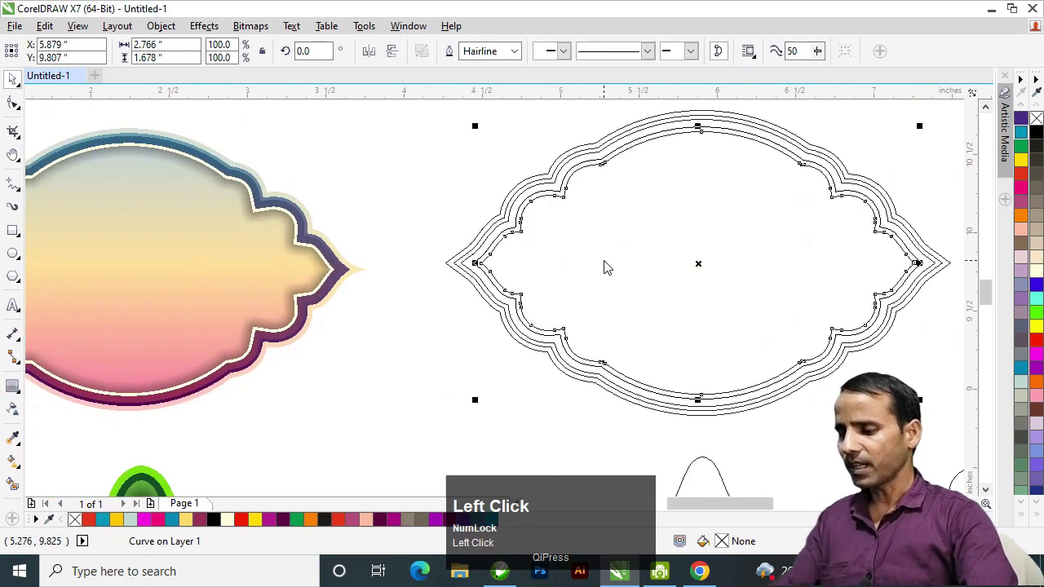
key("h")
left_click_drag(625, 301, 596, 287)
key("space")
key("g")
left_click_drag(670, 380, 668, 111)
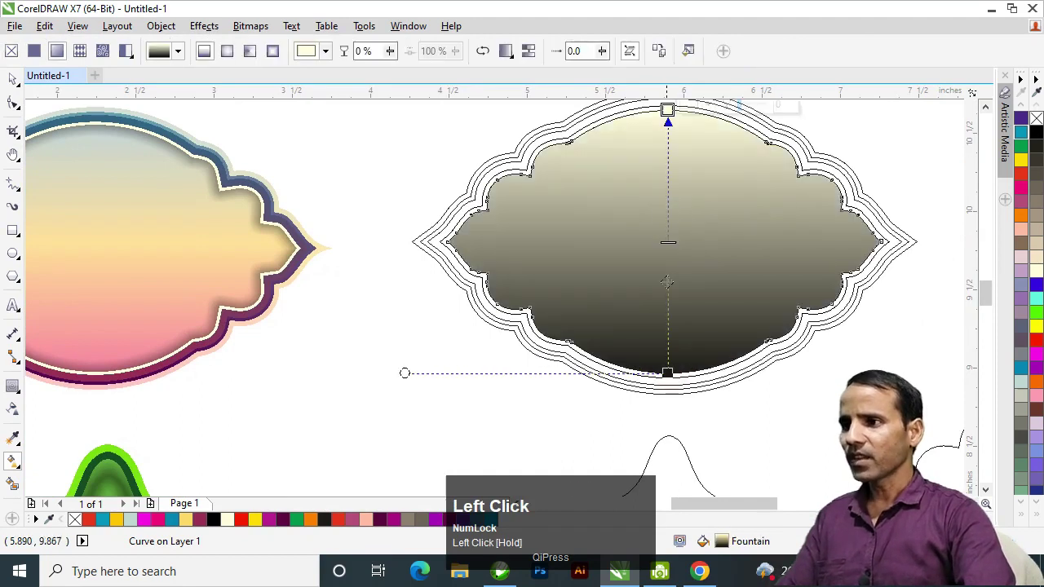
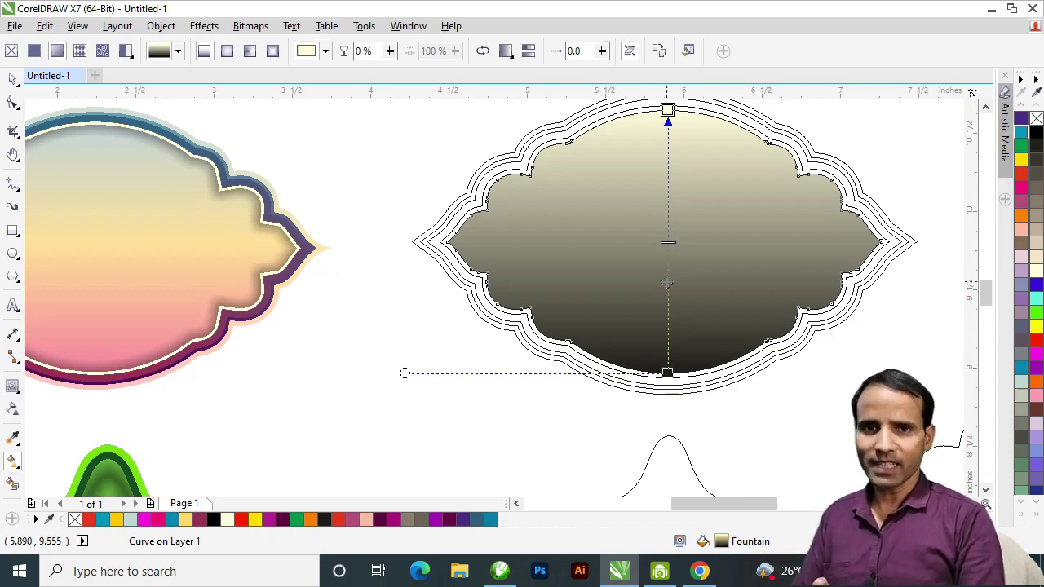
Step: Color the inner oval's gradient teal blue at its top end and magenta at its lower end
left_click(1026, 303)
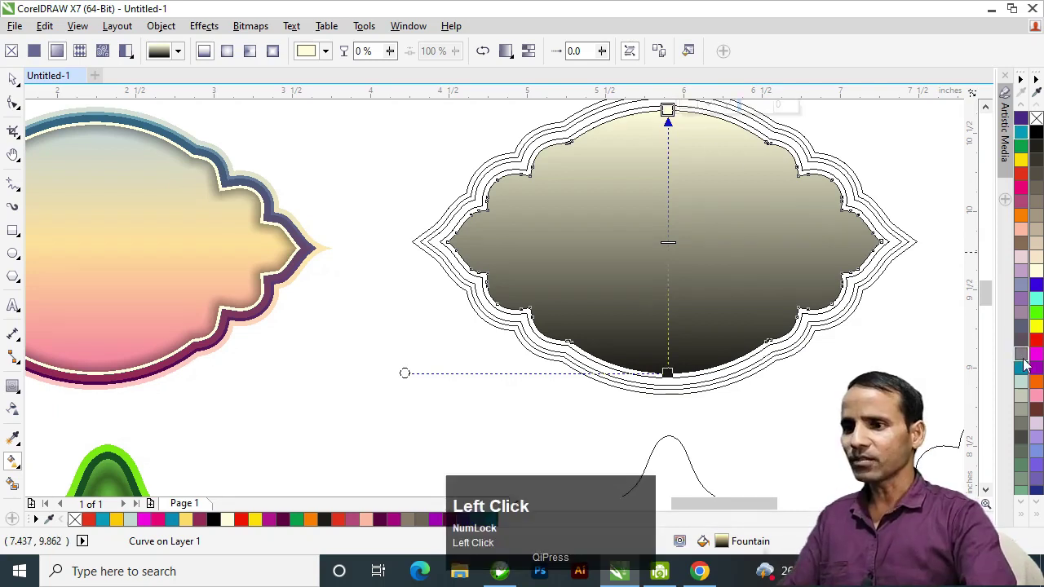
left_click_drag(964, 309, 667, 152)
left_click(667, 413)
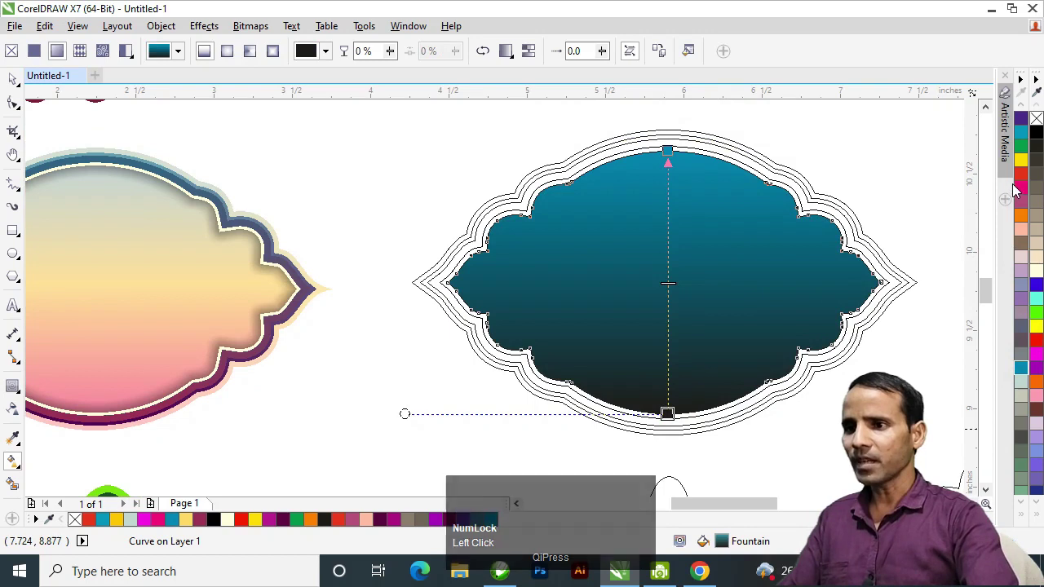
left_click_drag(1016, 192, 667, 413)
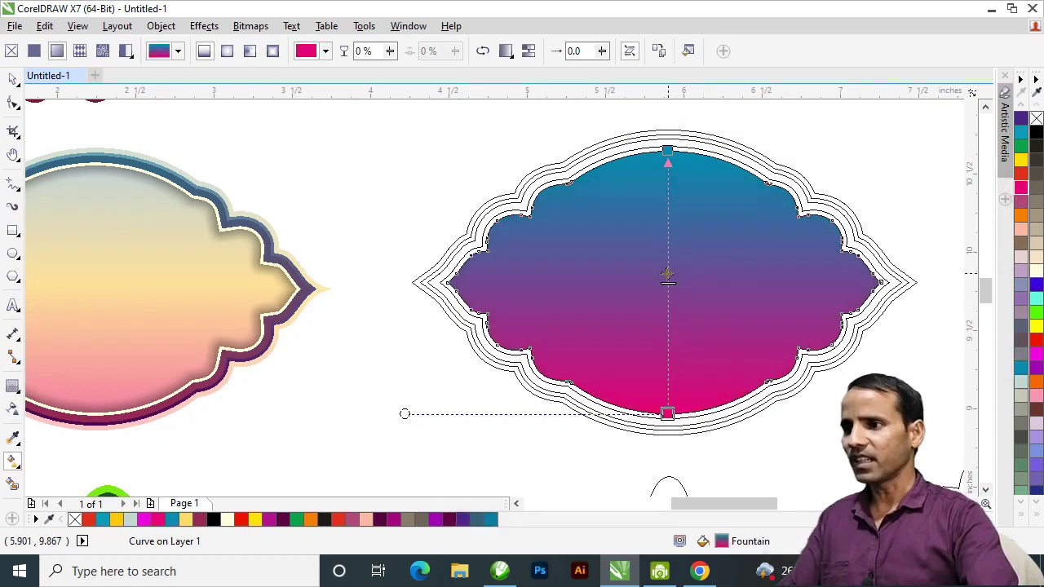
Step: Add a golden yellow color stop at 53% in the middle of the inner oval's gradient
double_click(667, 275)
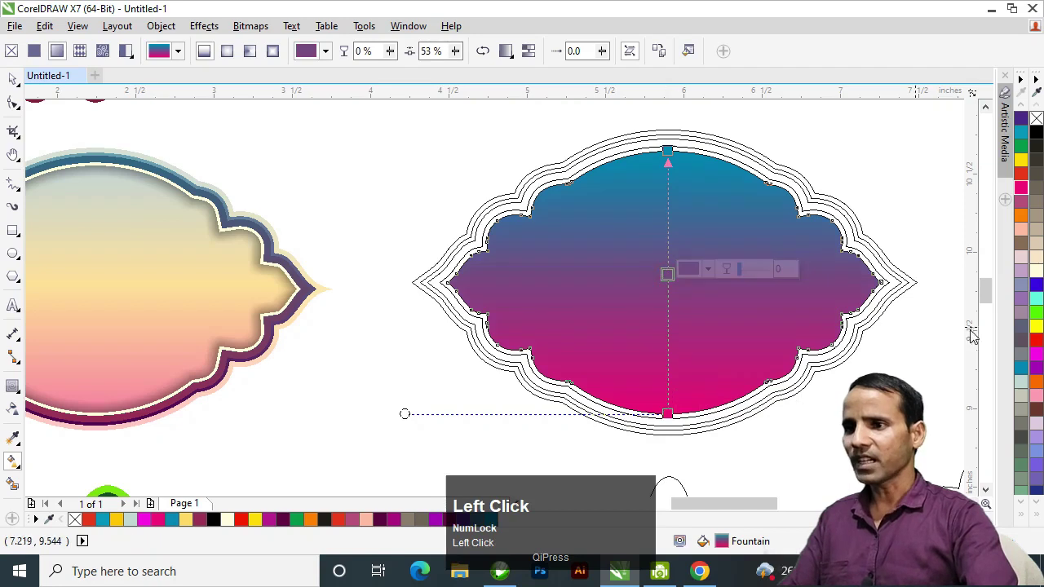
left_click(1020, 491)
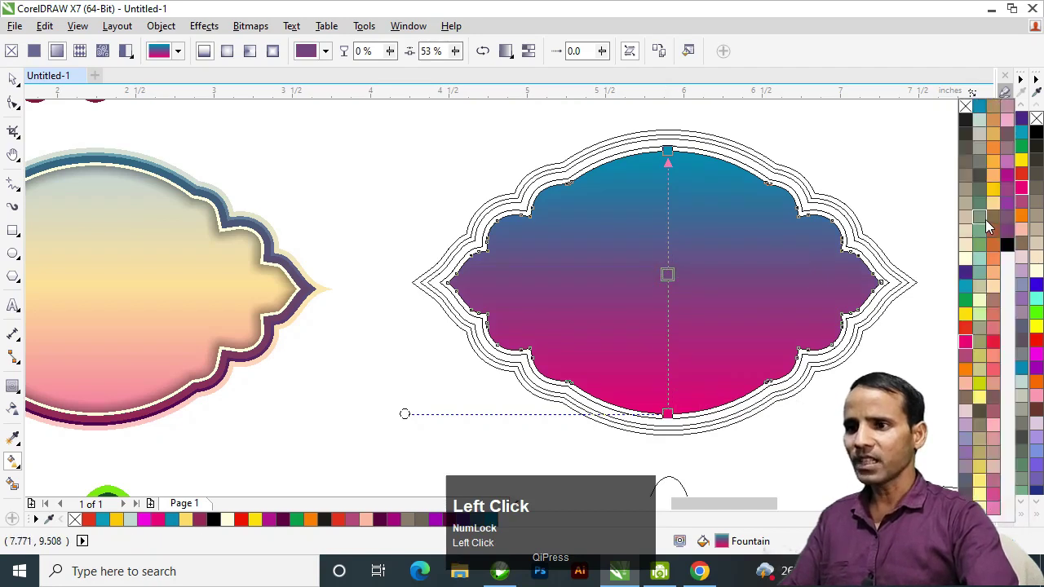
left_click_drag(994, 190, 669, 275)
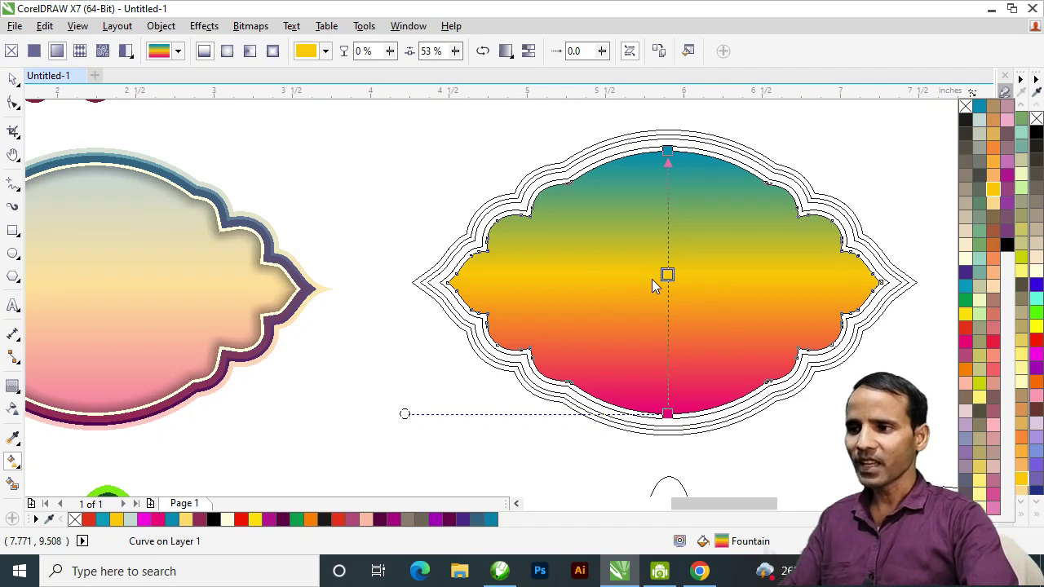
Step: Lighten the middle stop of the inner oval's gradient to a pale yellow with about C 7, M 9
key("space")
left_click(628, 293)
key("h")
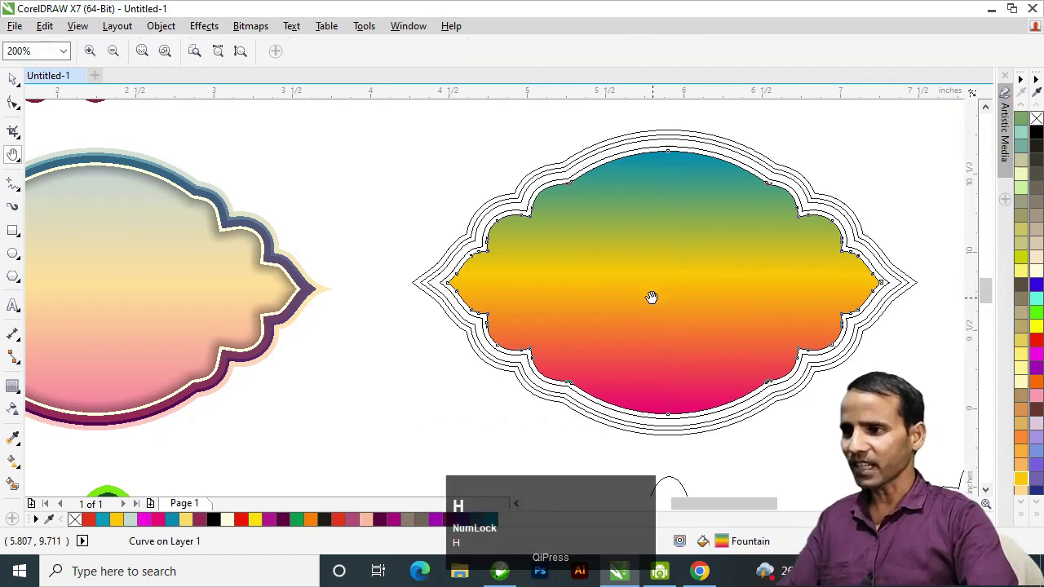
left_click_drag(651, 296, 699, 288)
key("space")
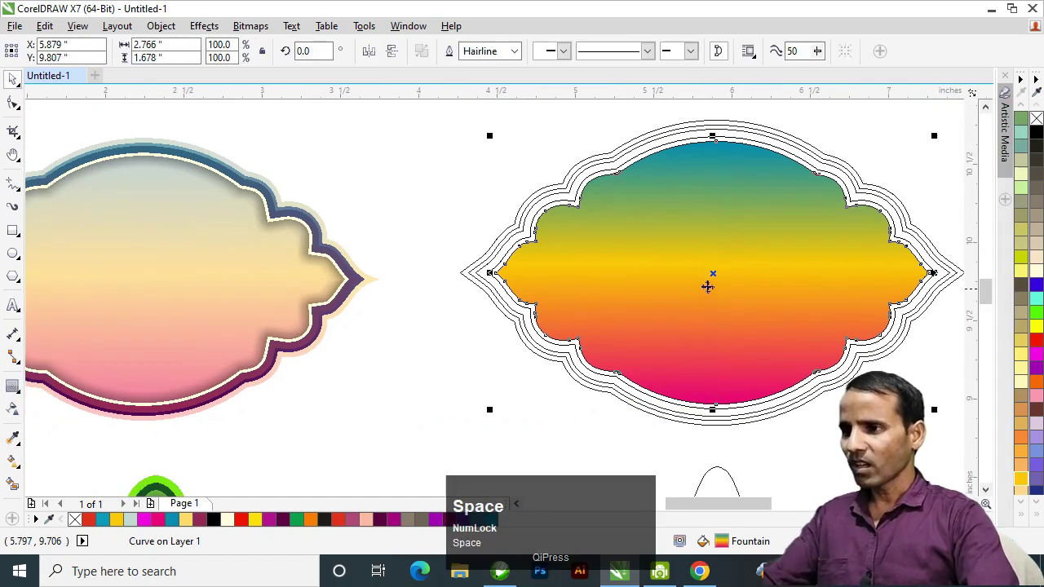
key("g")
left_click(716, 263)
left_click(738, 259)
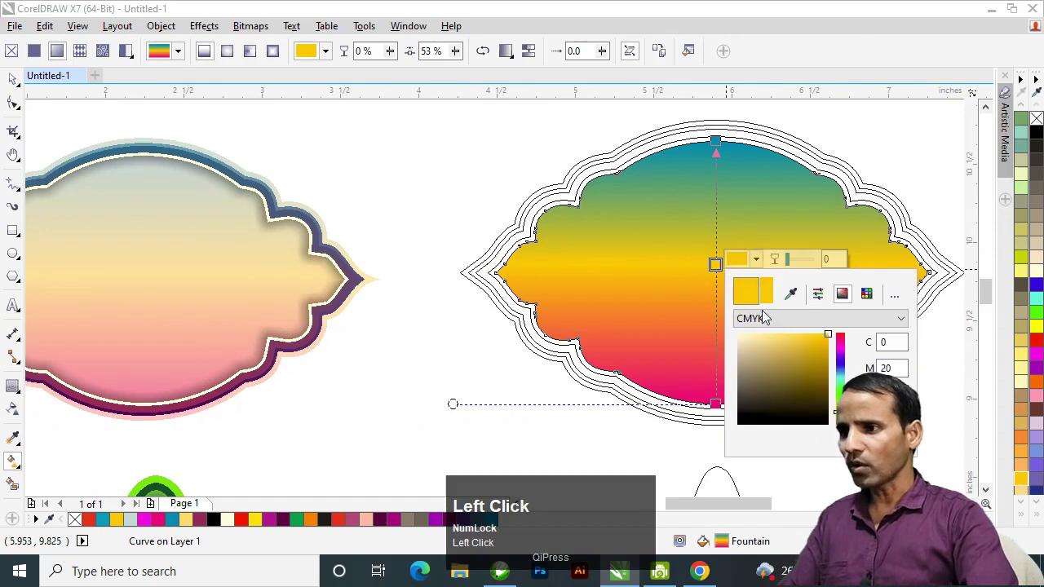
left_click(792, 340)
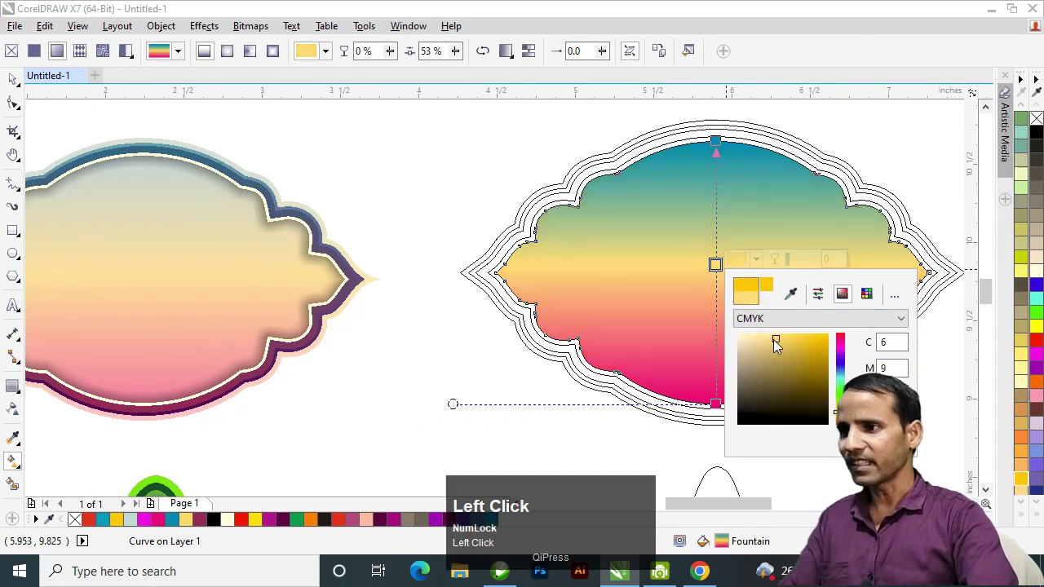
left_click(768, 339)
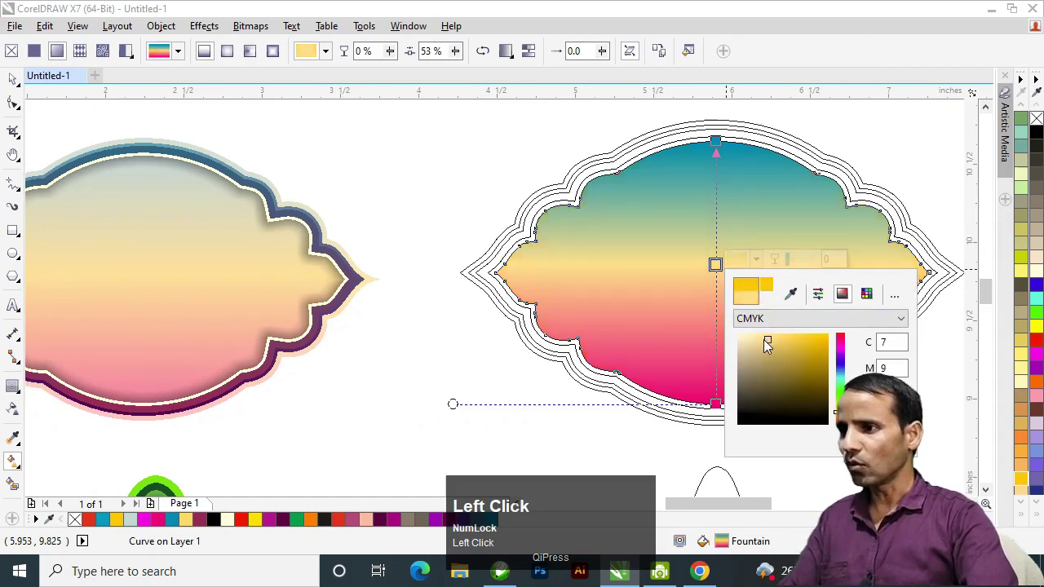
Step: Soften the inner oval's gradient ends to pink (C 5, M 58, Y 0, K 0) at the base and light blue at the top
left_click(715, 403)
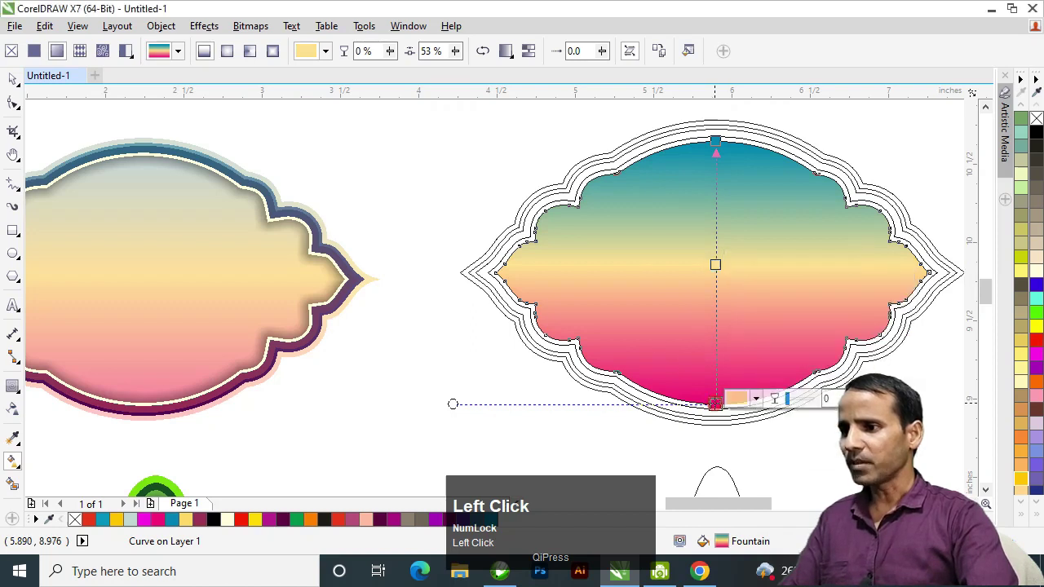
left_click(738, 400)
left_click_drag(798, 280, 776, 274)
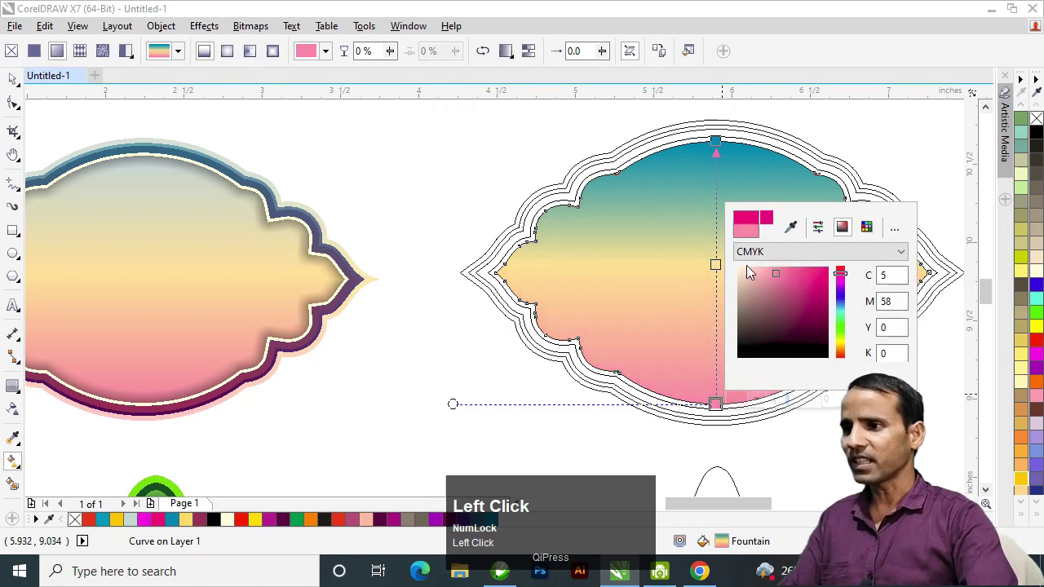
left_click(716, 140)
left_click(737, 137)
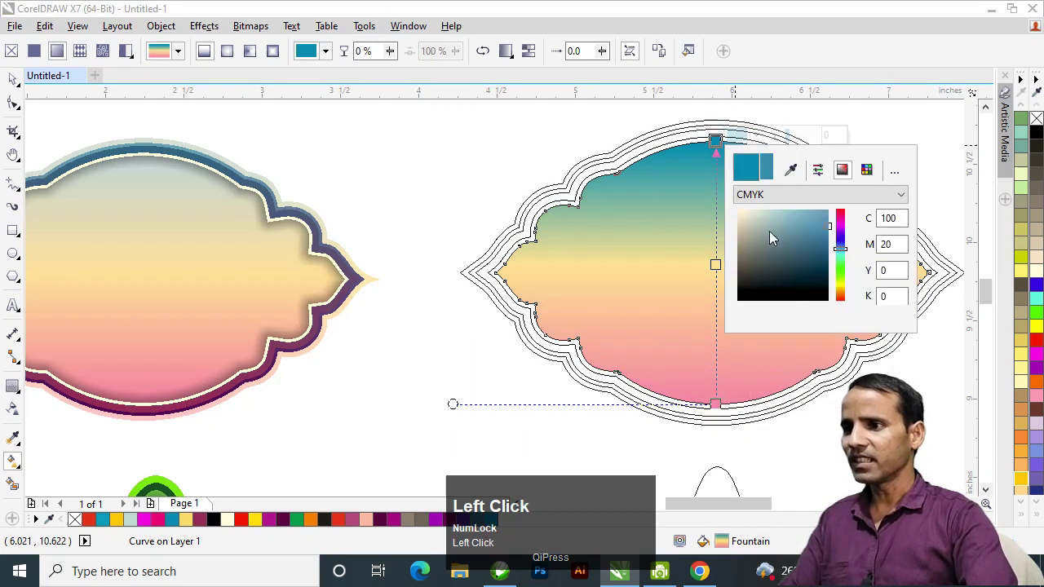
left_click_drag(815, 219, 792, 216)
left_click(383, 177)
left_click(16, 79)
left_click(449, 159)
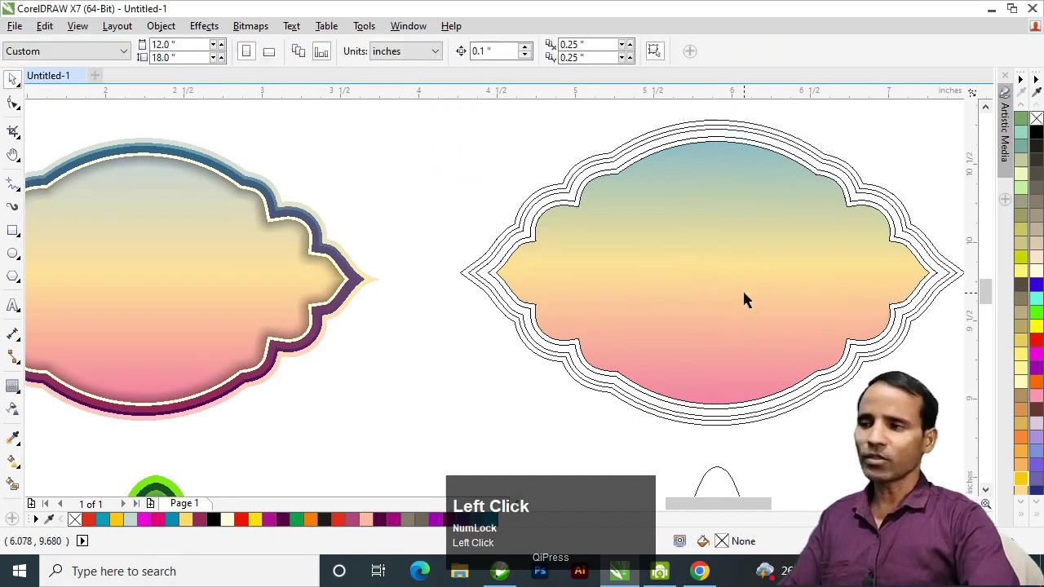
Step: Fill the second oval outline from the inside with solid pale cream
left_click(574, 202)
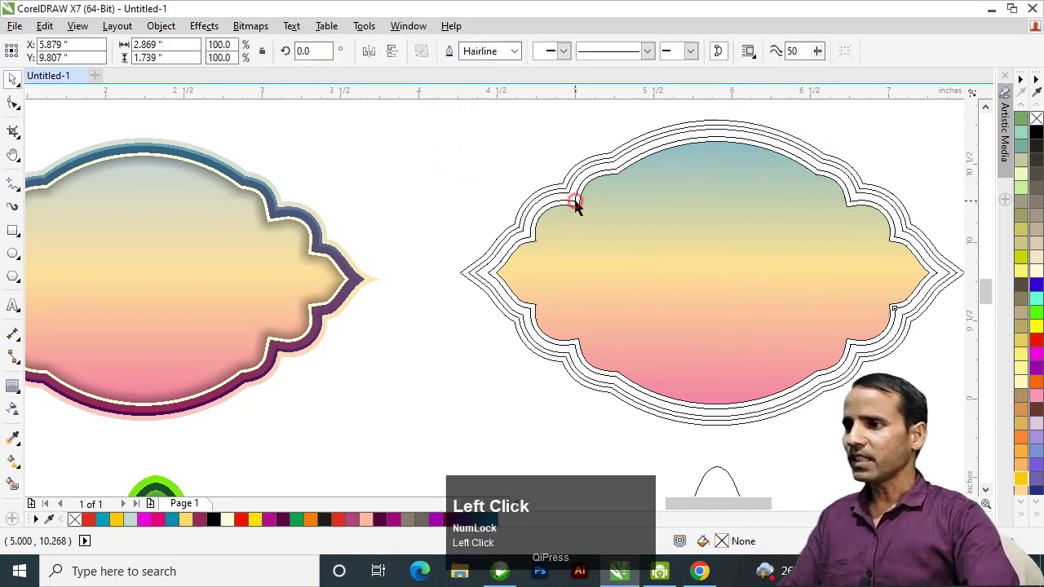
left_click(464, 181)
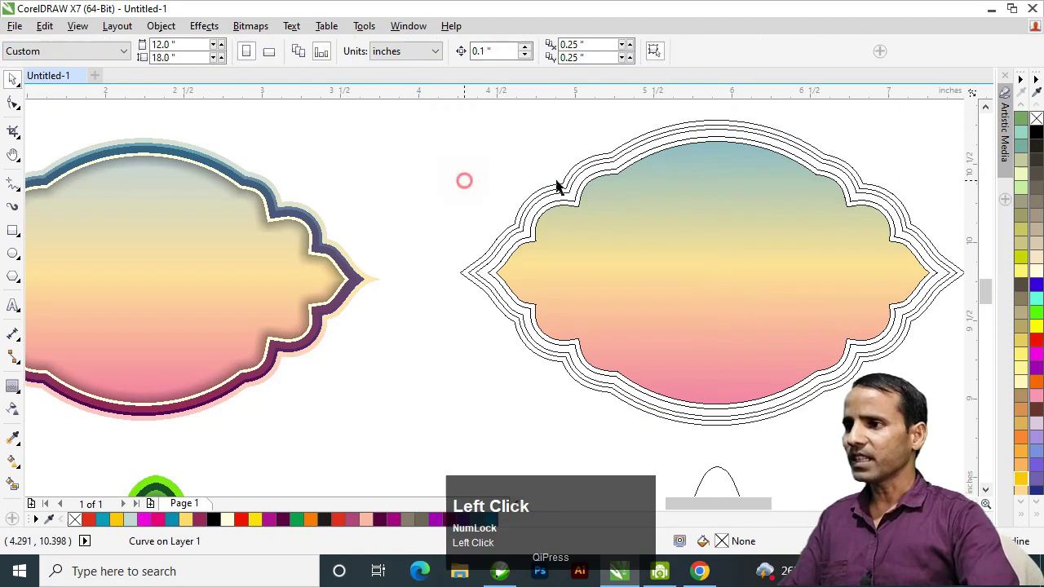
left_click(601, 177)
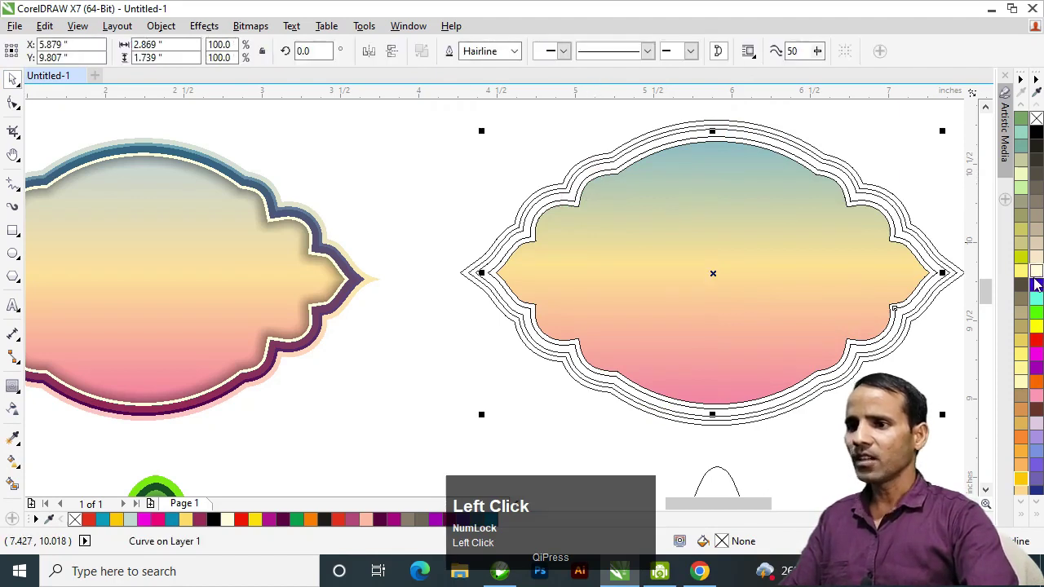
left_click(602, 202)
Step: Copy the inner oval's blue, yellow and pink fountain fill onto the third outline from the inside
left_click_drag(696, 303, 737, 270)
key("space")
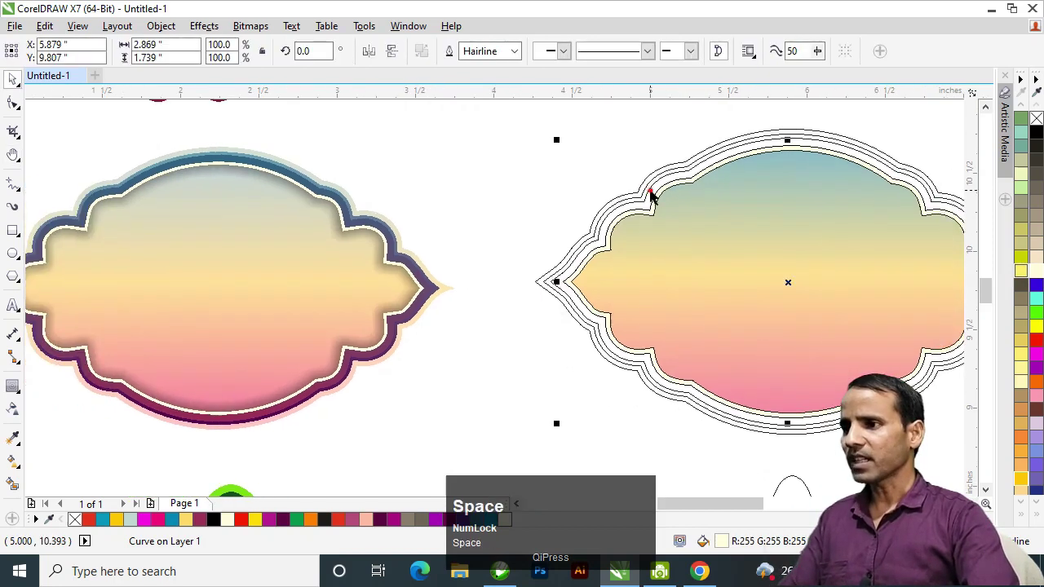
left_click(651, 196)
key("h")
key("space")
left_click_drag(726, 245, 633, 261)
key("space")
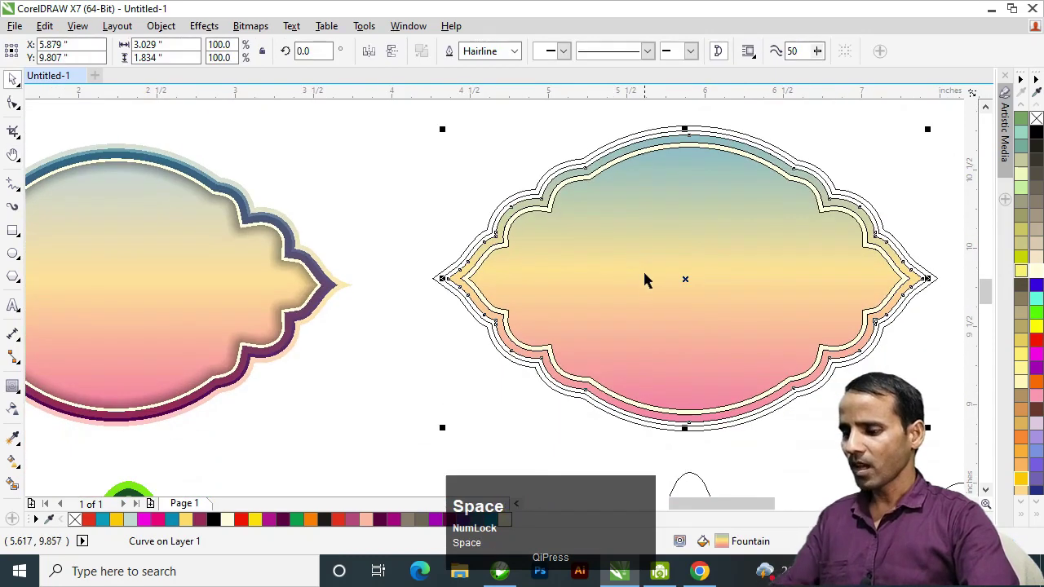
Step: Recolor the third outline's gradient ends to dark blue at the top and purple (C 52, M 100, Y 1, K 5) at the base
left_click(418, 233)
left_click(512, 216)
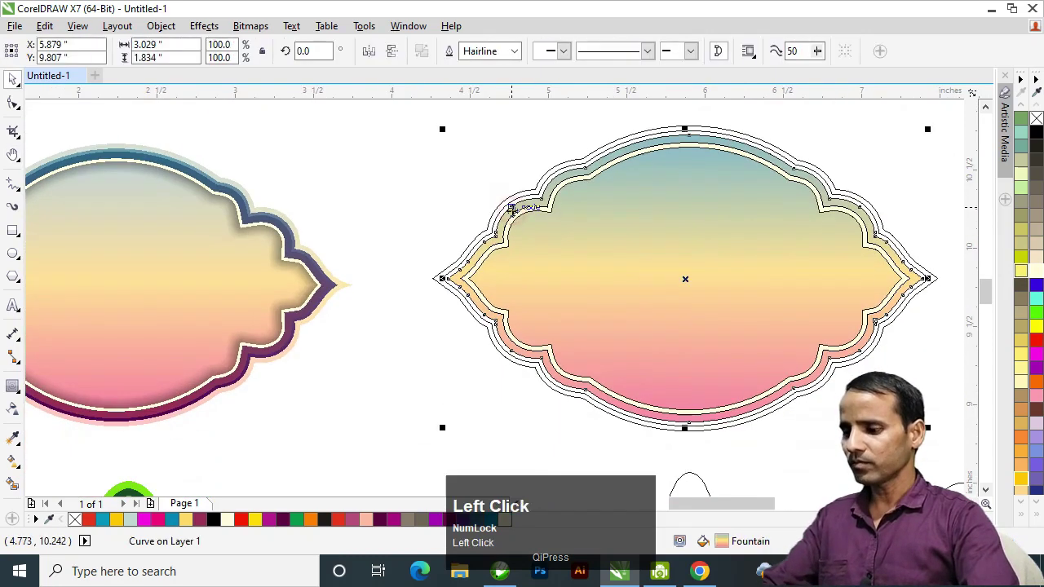
key("g")
left_click(689, 135)
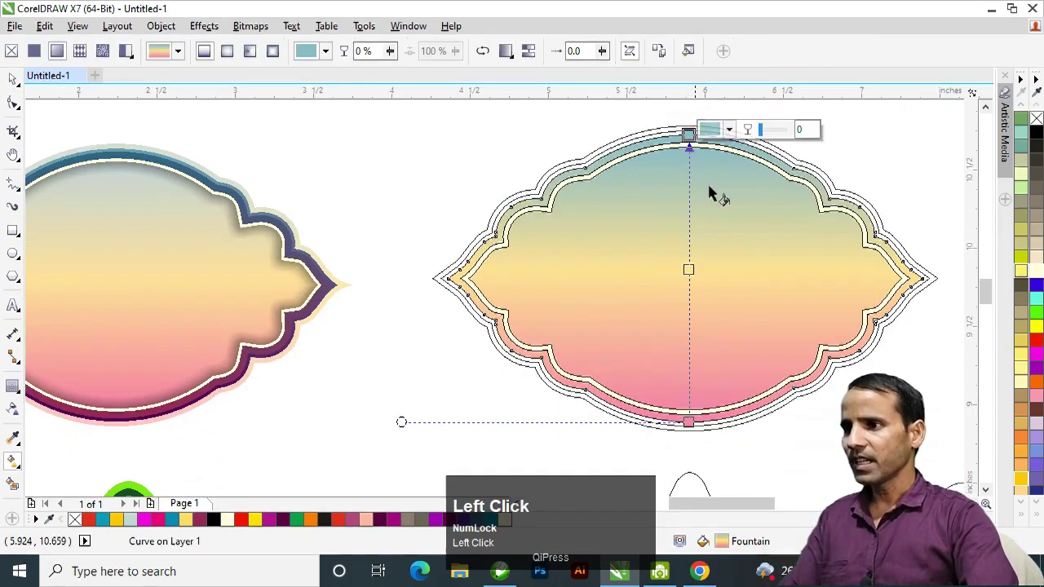
left_click(712, 130)
mouse_move(749, 222)
left_mouse_down()
mouse_move(787, 233)
mouse_move(788, 250)
left_mouse_up()
left_click(688, 421)
left_click(813, 298)
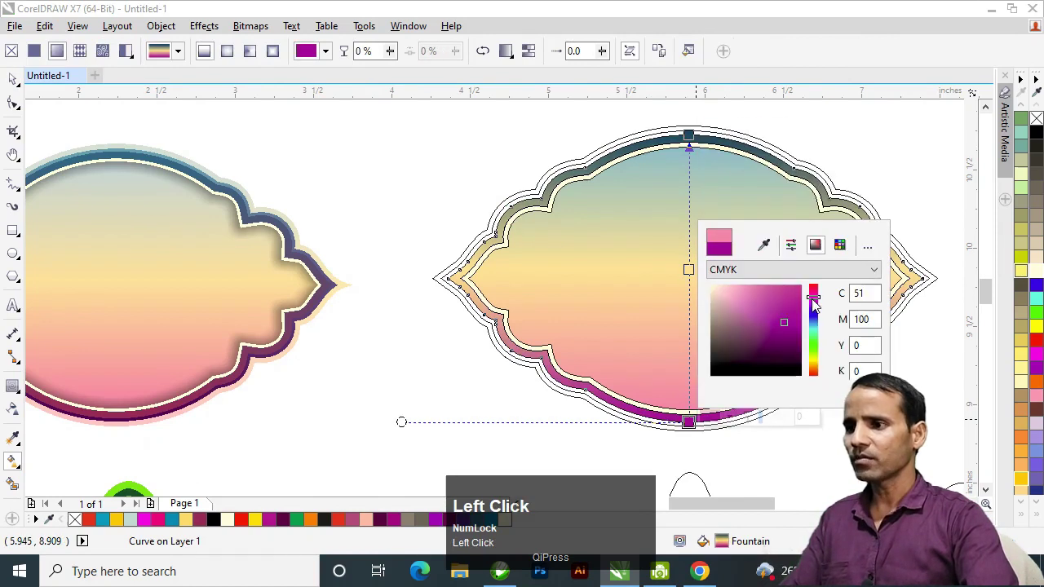
left_click(788, 327)
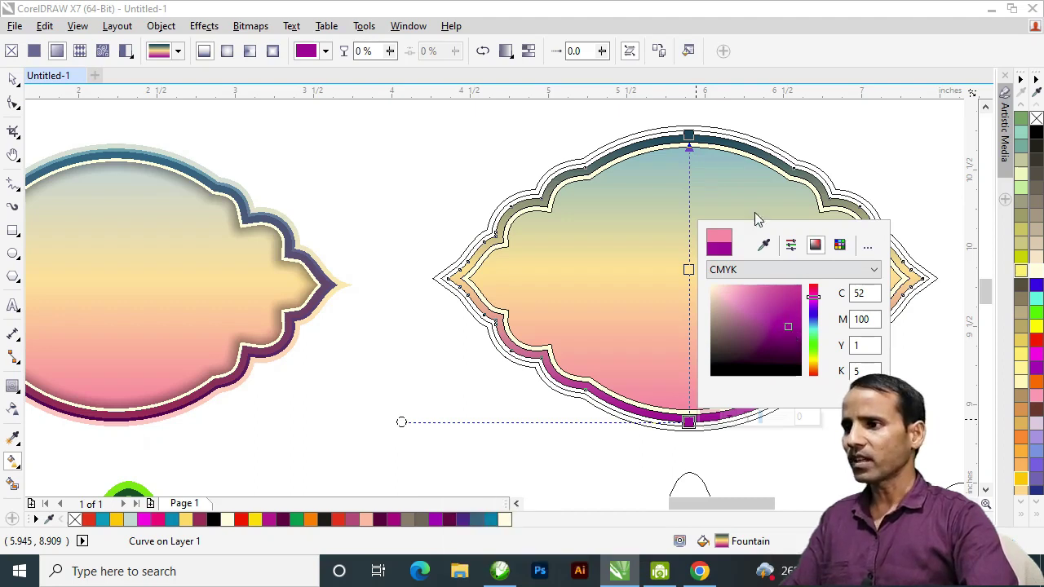
Step: Set the cyan of the third outline's top gradient color to 100 and remove the gradient's yellow middle stop
left_click(690, 134)
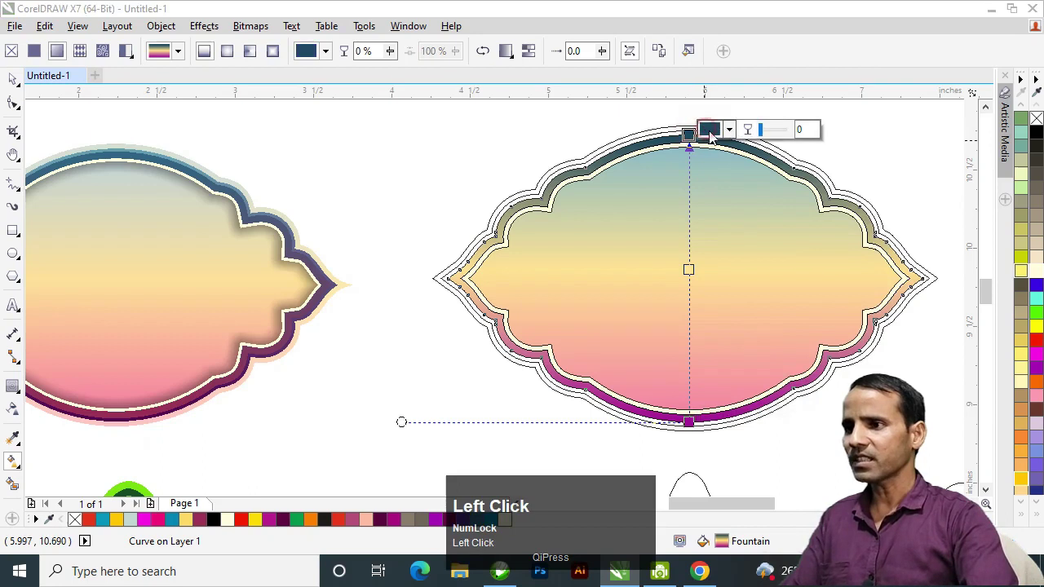
left_click(706, 129)
double_click(860, 213)
type("100")
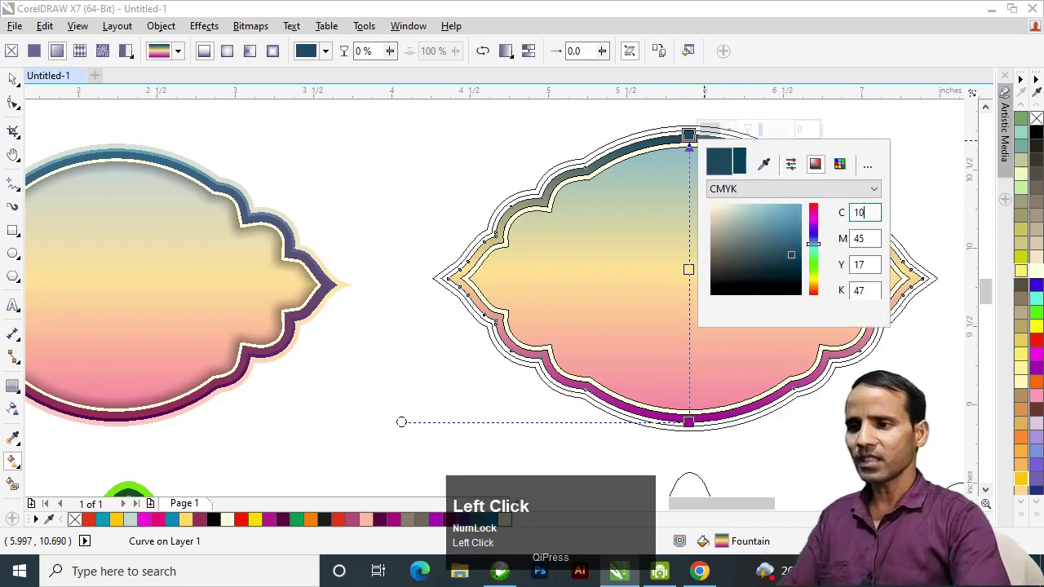
key("Tab")
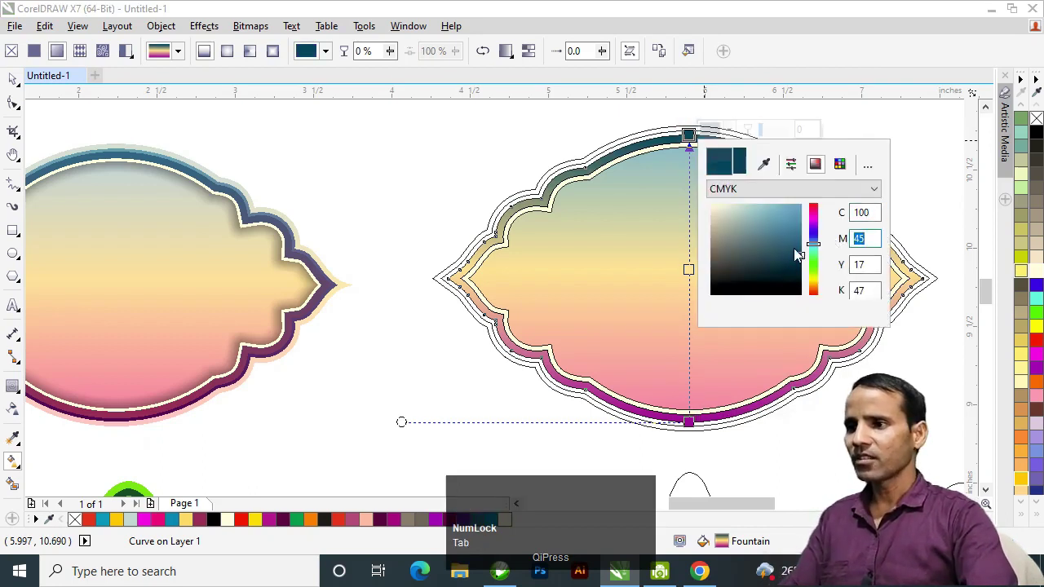
left_click(492, 287)
left_click(691, 271)
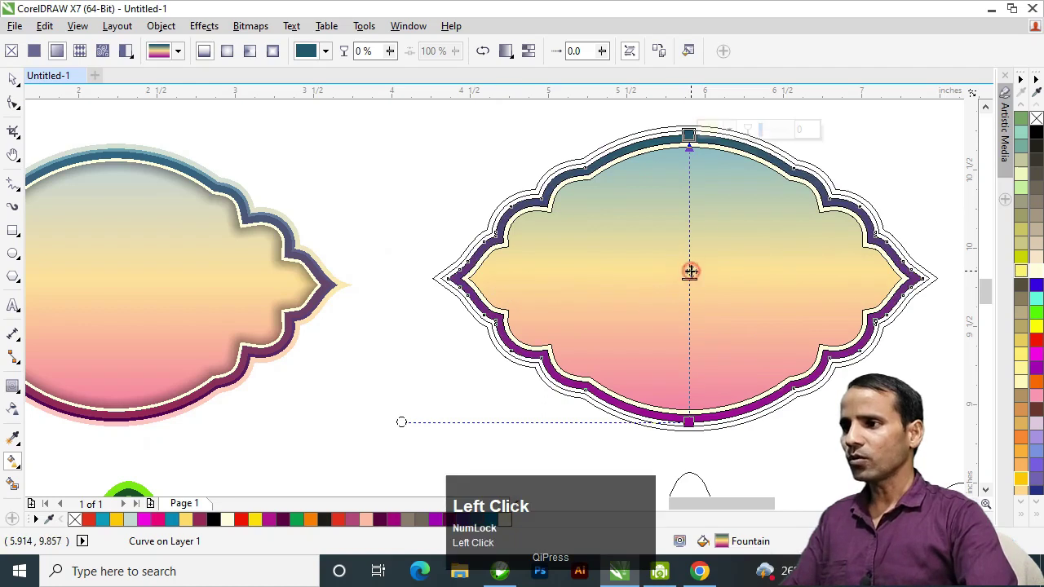
left_click(13, 80)
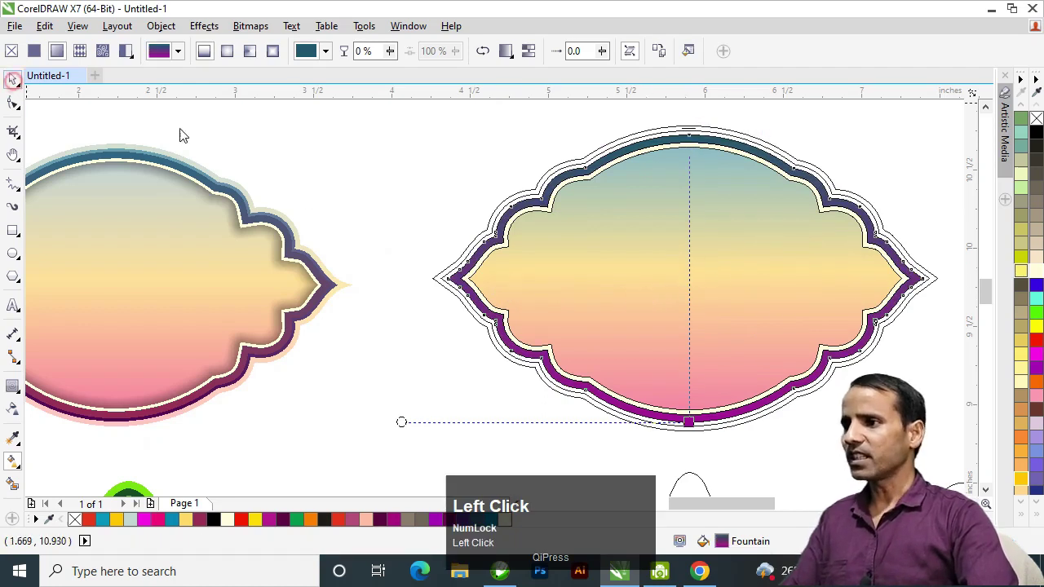
Step: Fill the fourth oval outline from the inside with solid cyan (C 100, M 0, Y 0)
left_click(503, 214)
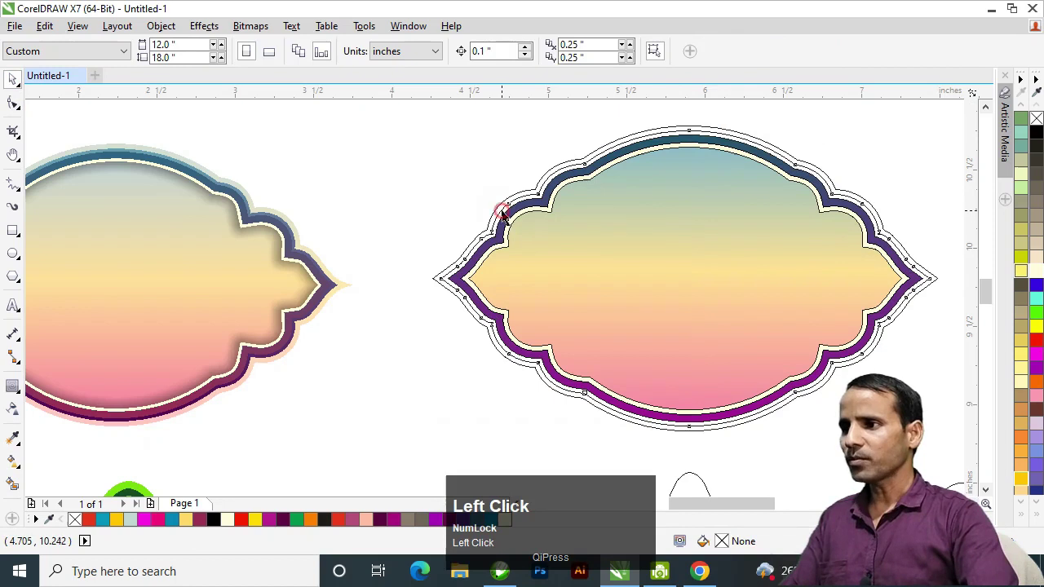
key("h")
left_click_drag(596, 254, 738, 260)
scroll(376, 244, "up", 2)
left_click_drag(359, 242, 356, 203)
left_click_drag(631, 286, 602, 233)
right_click(436, 435)
left_click_drag(753, 309, 437, 326)
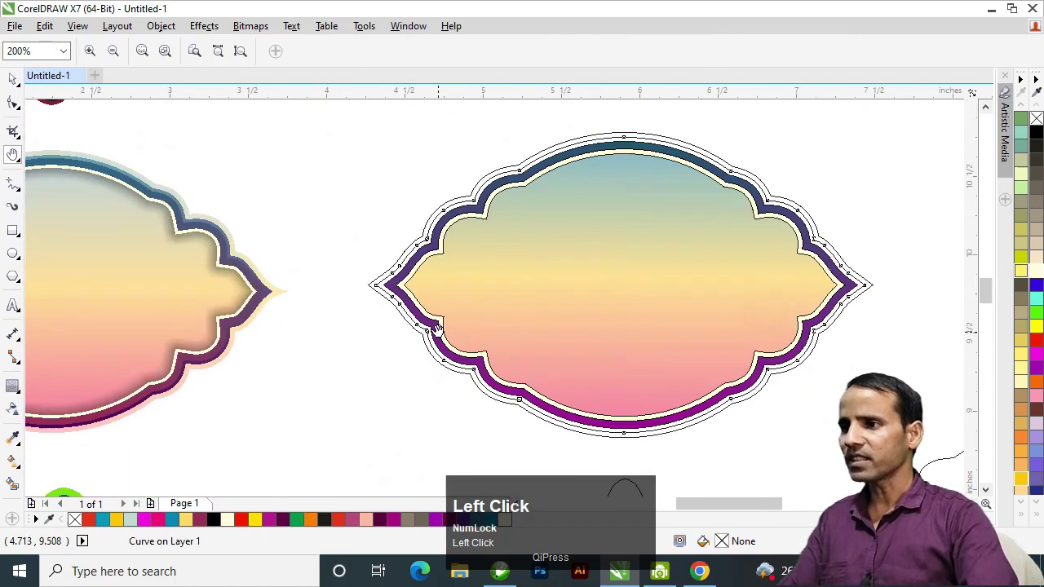
left_click_drag(572, 229, 626, 263)
key("space")
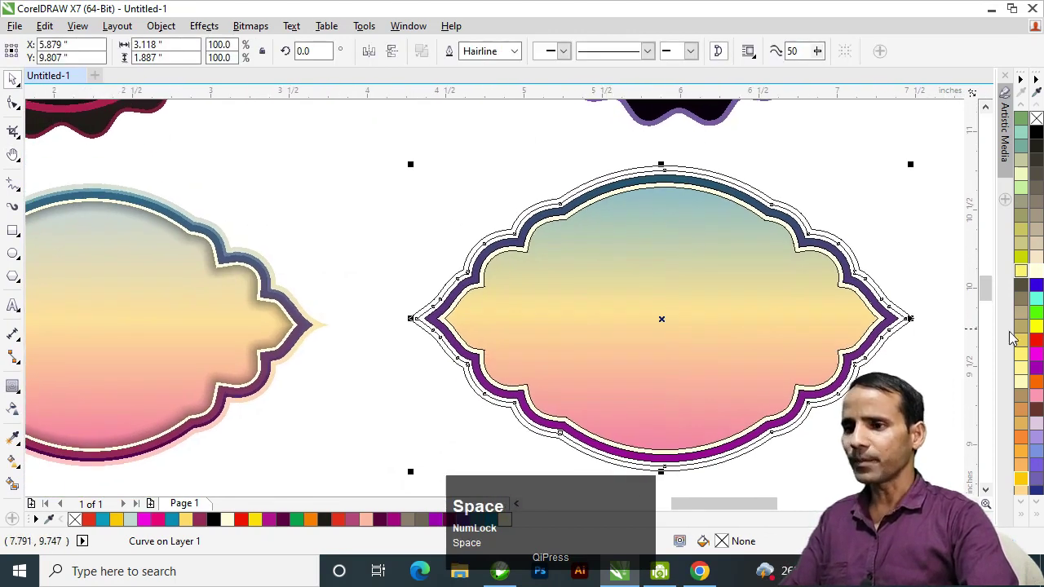
left_click(1021, 490)
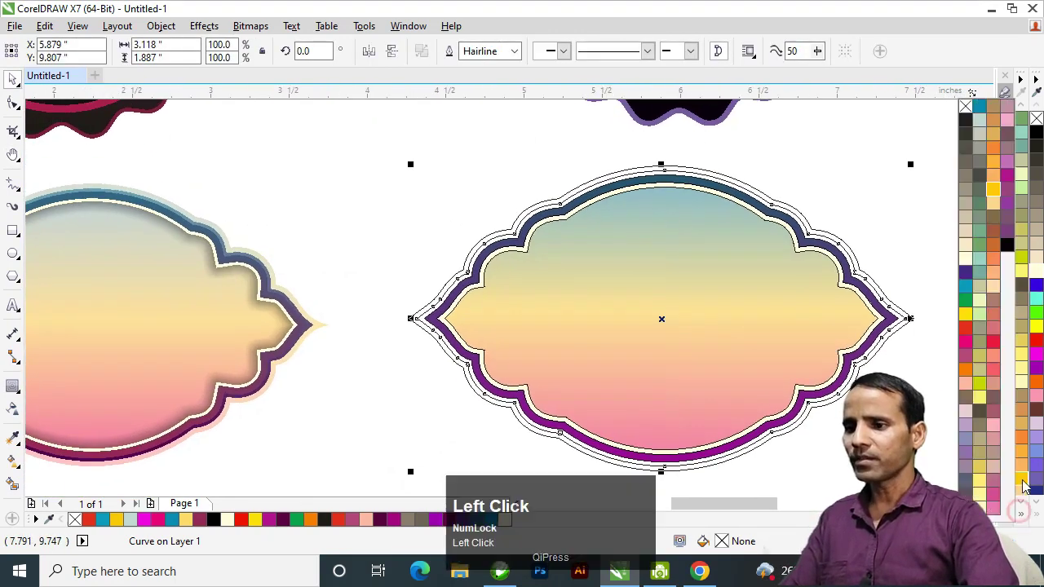
right_click(965, 271)
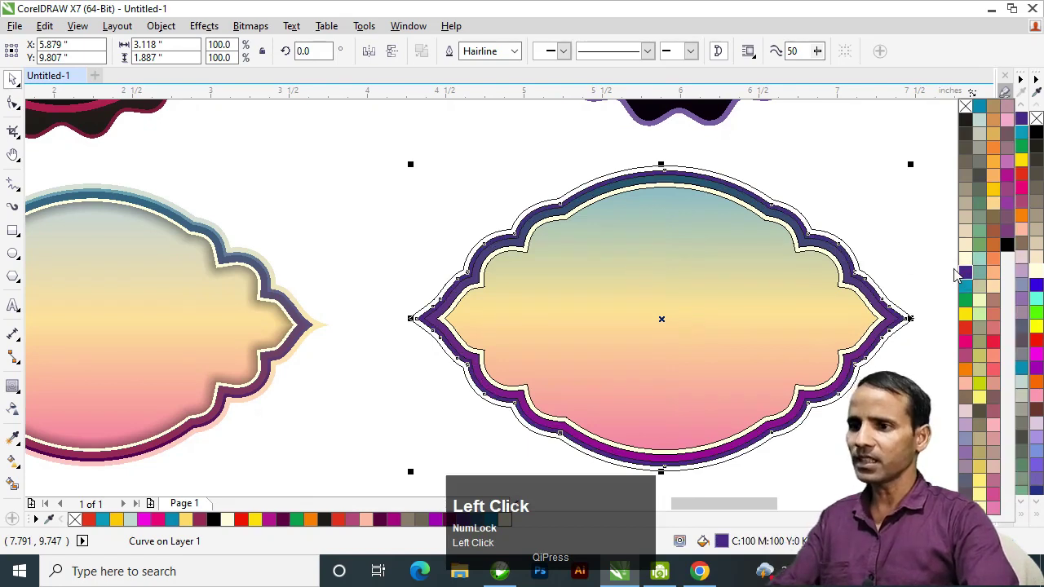
right_click(966, 285)
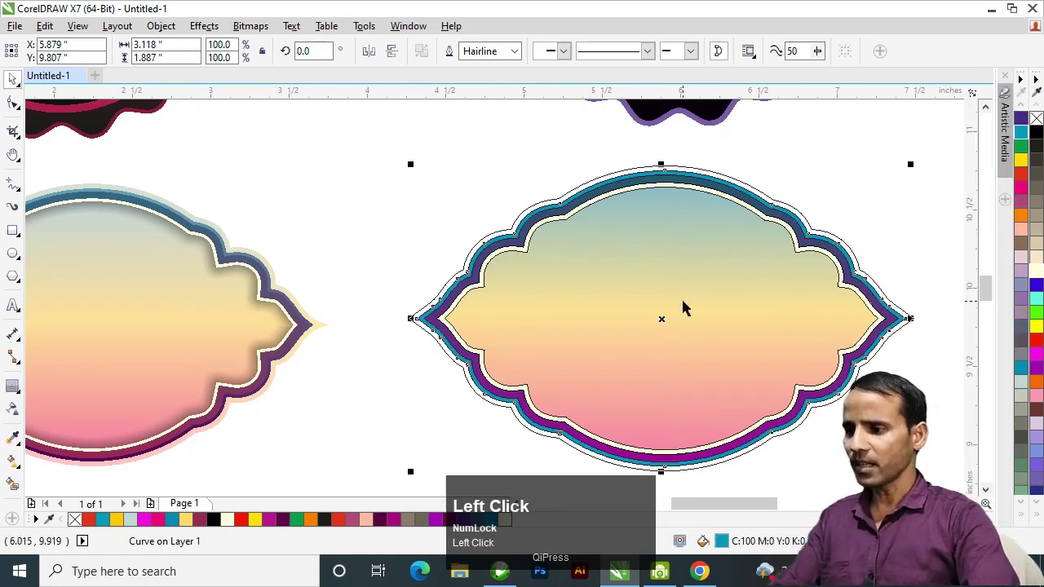
Step: Give the fourth outline a vertical linear gradient from cyan at the top to magenta at the base
key("h")
left_click_drag(671, 326, 699, 303)
key("space")
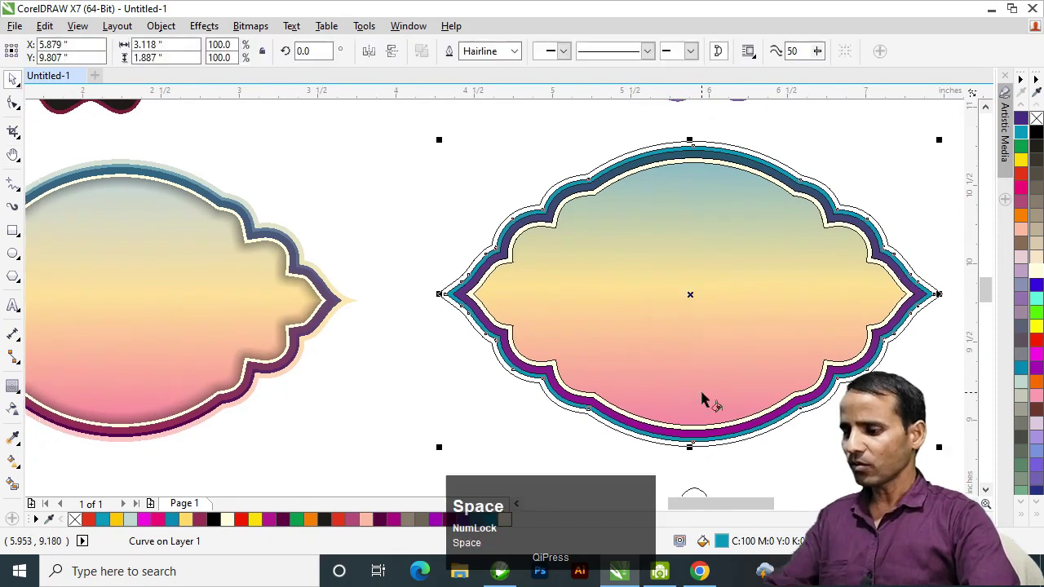
key("g")
left_click_drag(688, 155, 691, 440)
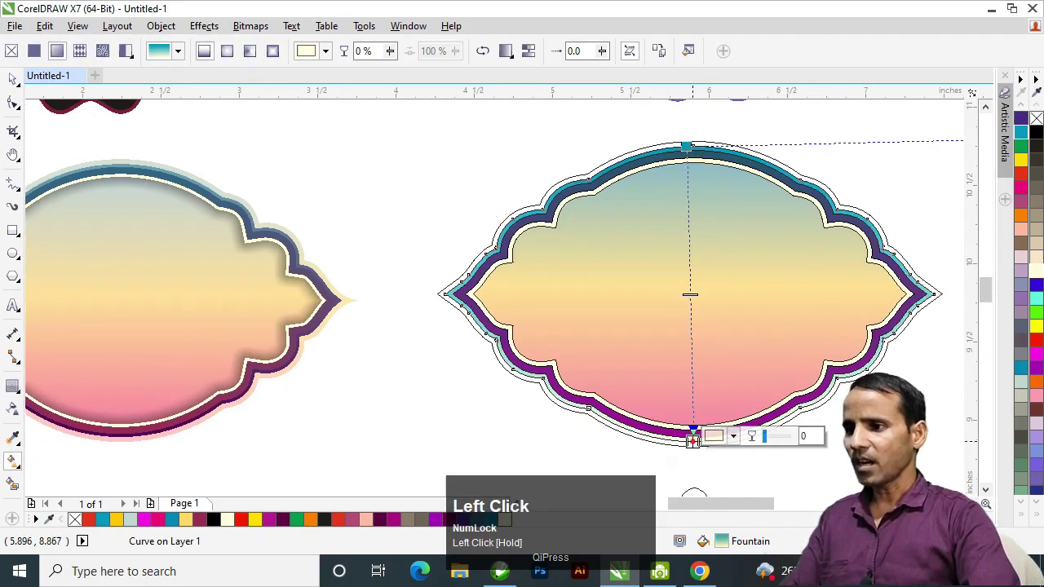
left_click(715, 436)
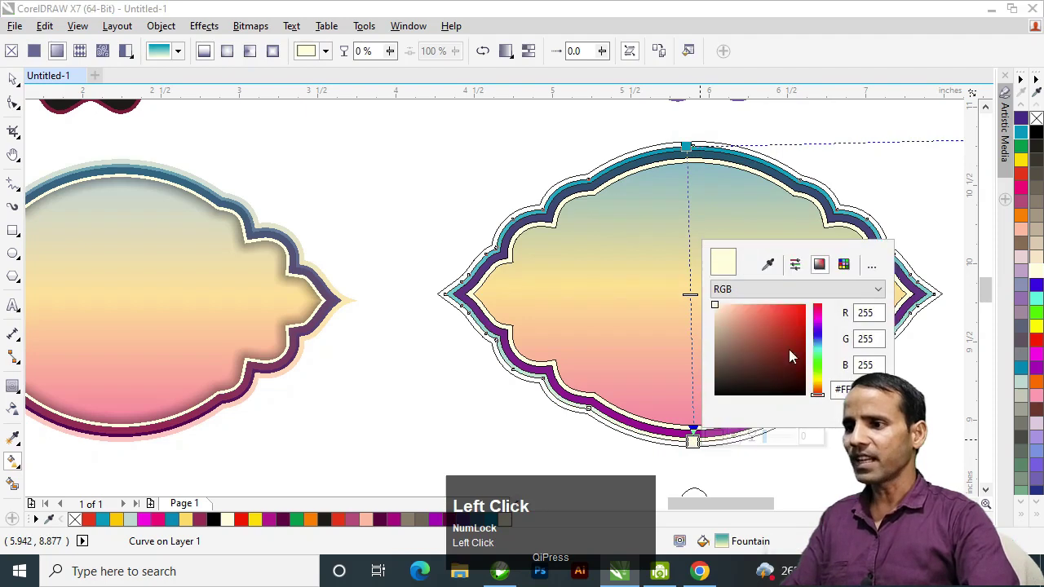
left_click(818, 319)
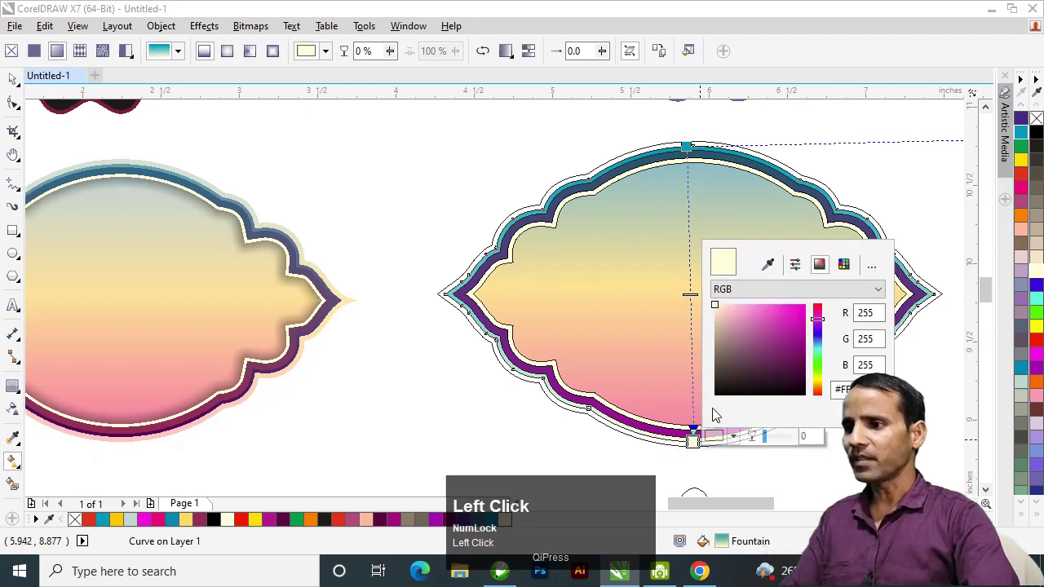
Step: Copy the inner oval's blue, yellow and pink fountain fill onto the outermost outline
left_click(619, 159)
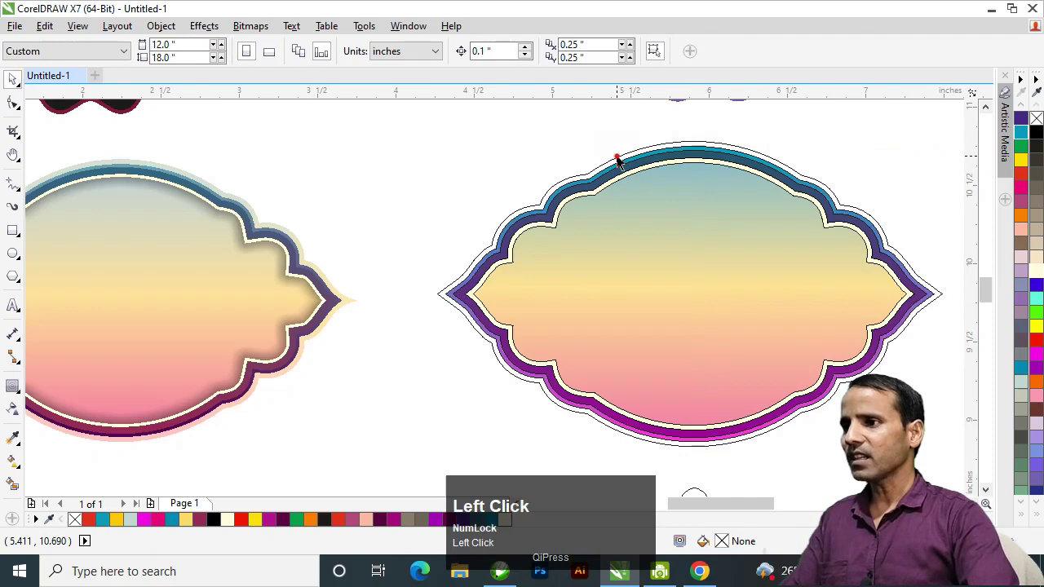
left_click(623, 167)
key("h")
left_click_drag(641, 245, 666, 255)
key("space")
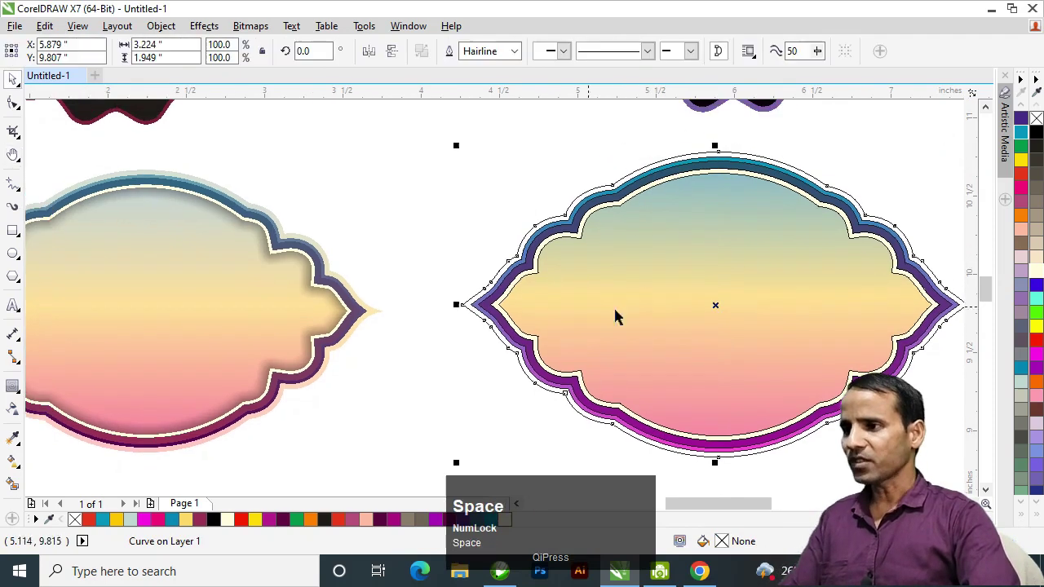
left_click(12, 438)
left_click(671, 273)
scroll(633, 167, "up", 3)
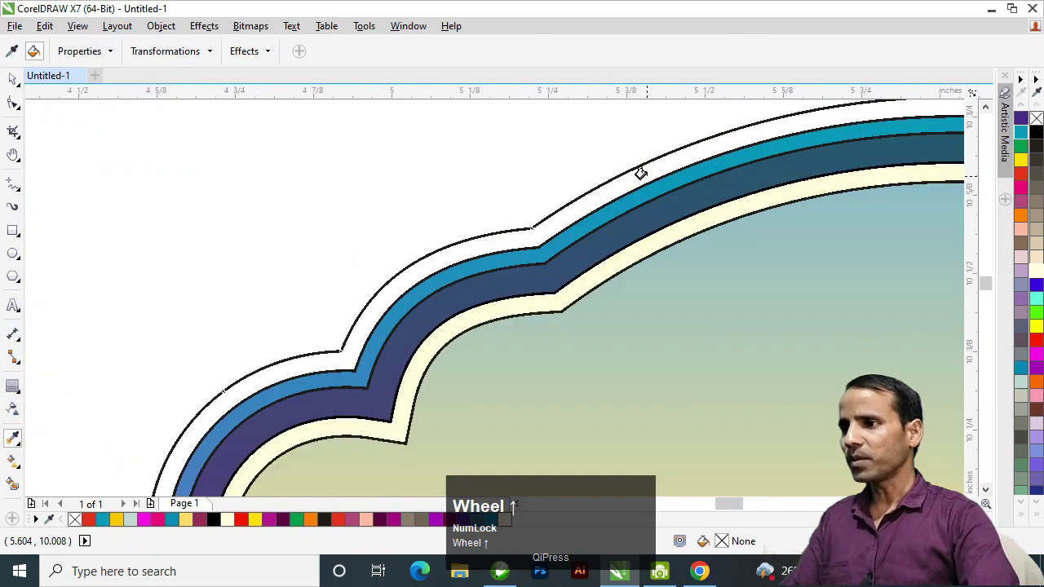
left_click(635, 170)
scroll(710, 236, "down", 3)
key("space")
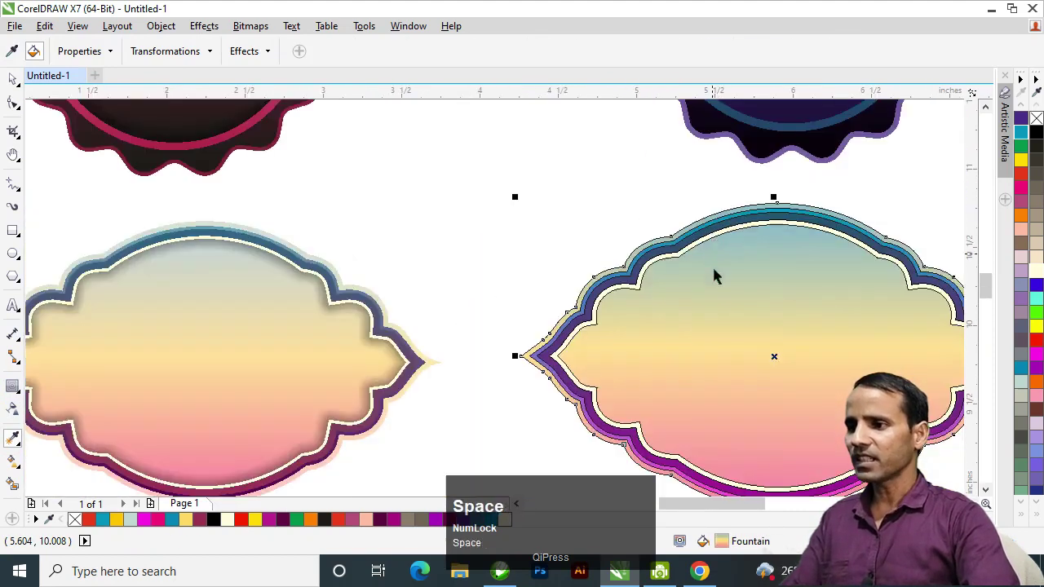
Step: Remove the black outlines from all contours of the colored oval badge
key("h")
left_click_drag(742, 337, 623, 289)
left_click_drag(669, 345, 674, 319)
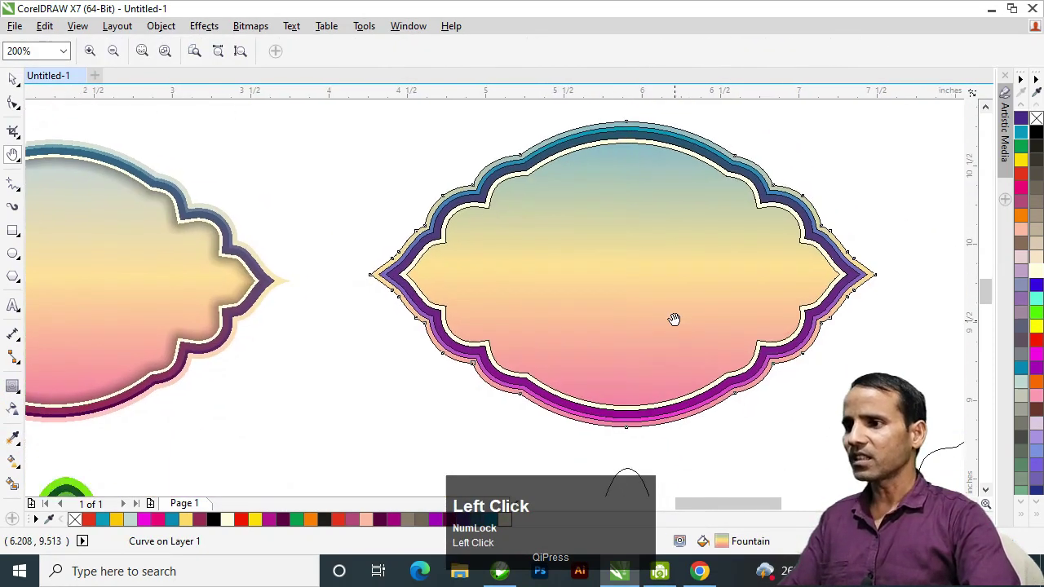
right_click(671, 298)
key("space")
left_click(771, 363)
left_click(822, 362)
mouse_move(819, 361)
left_mouse_down()
mouse_move(484, 180)
mouse_move(494, 196)
mouse_move(839, 361)
left_mouse_up()
right_click(1032, 141)
left_click(797, 223)
Step: Apply a glow preset drop shadow to the spare unfilled copy of the oval outline
key("h")
left_click(610, 280)
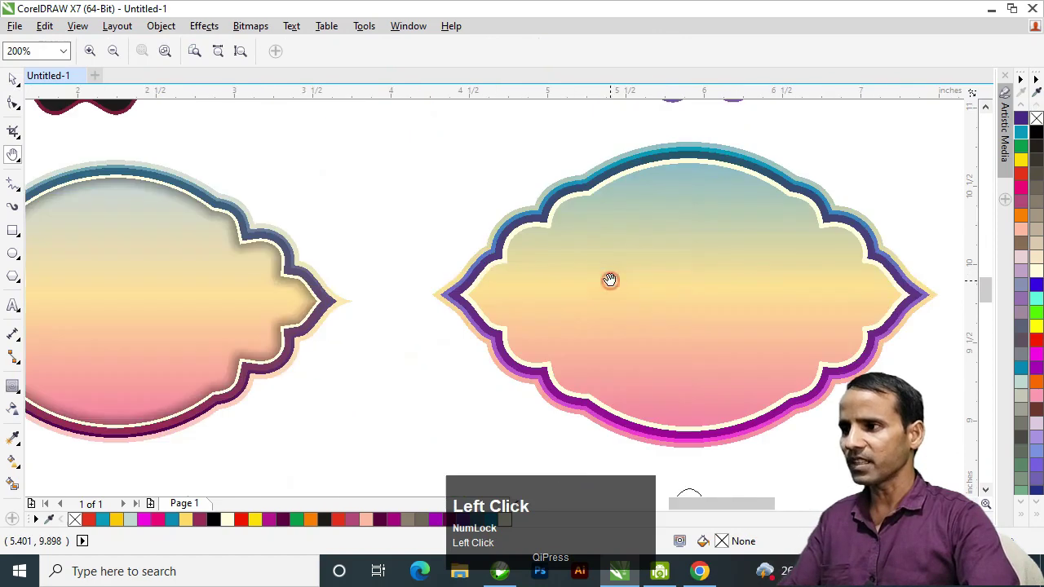
left_click_drag(709, 291, 485, 240)
right_click(485, 240)
left_click_drag(614, 316, 607, 258)
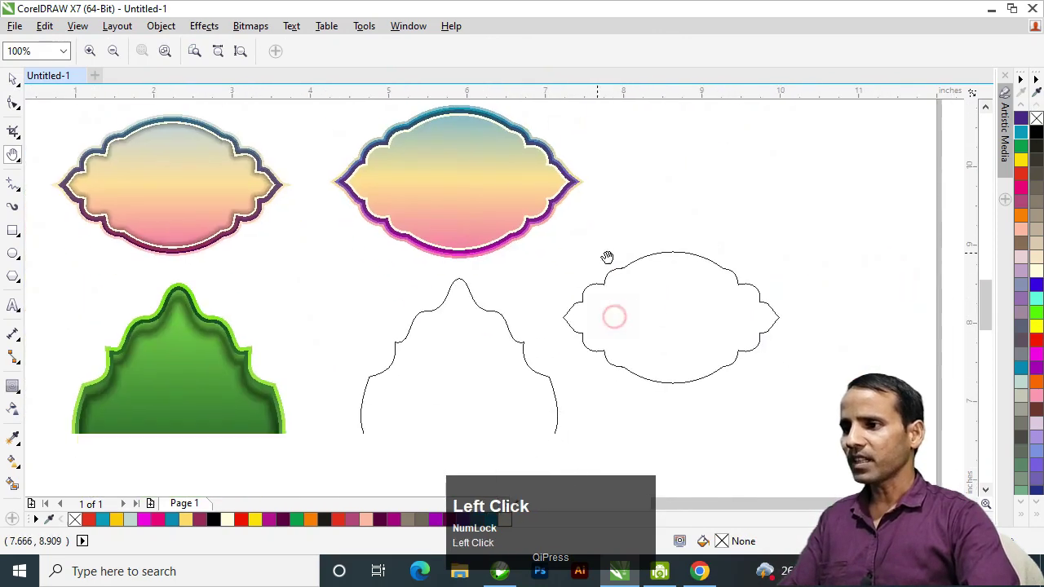
key("space")
left_click(10, 390)
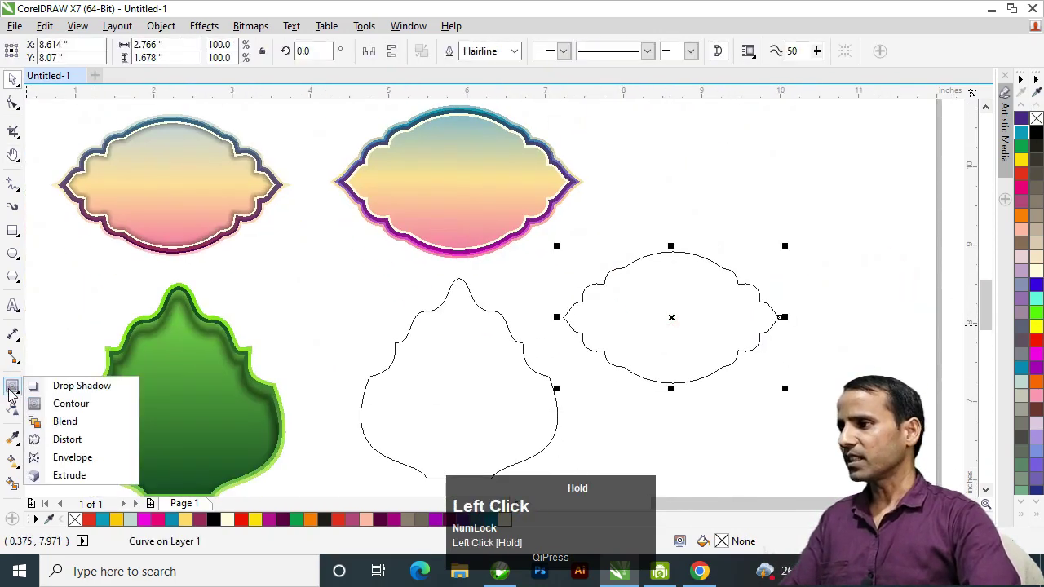
left_click(59, 386)
left_click(66, 50)
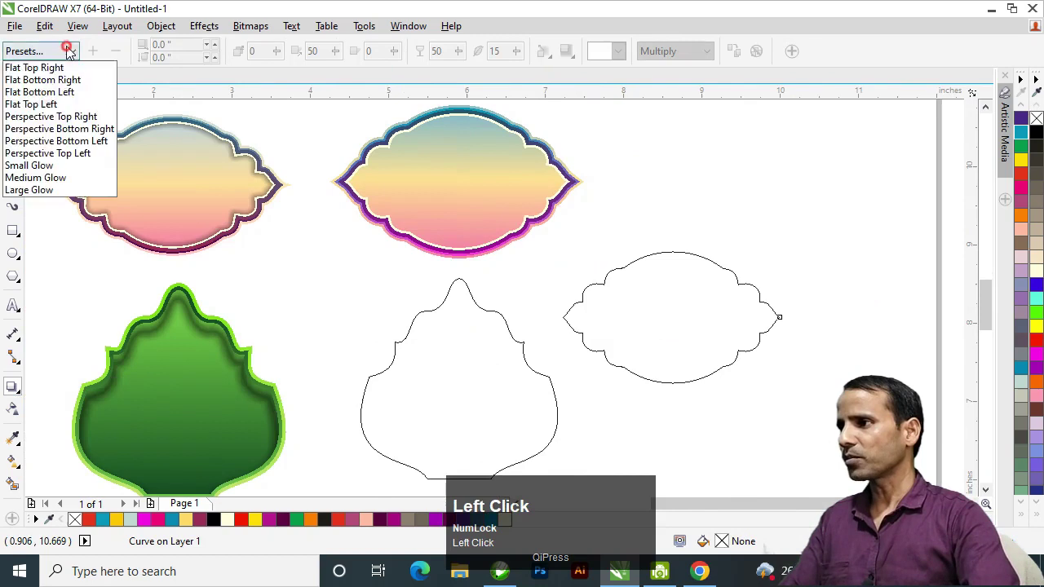
left_click(50, 99)
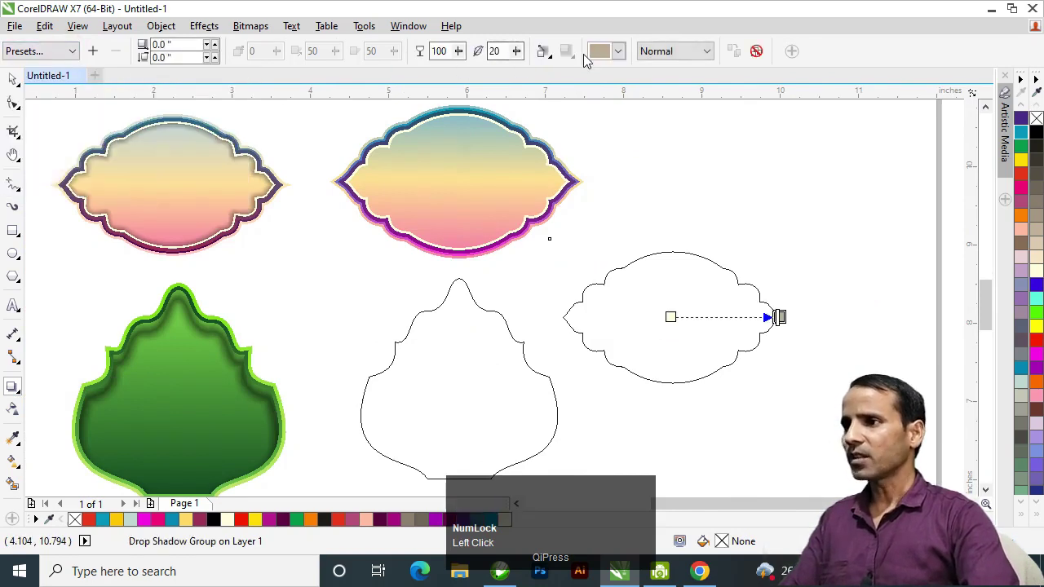
Step: Make the oval outline's shadow black, change its feathering direction and set the feathering to 10
left_click(617, 52)
left_click(595, 68)
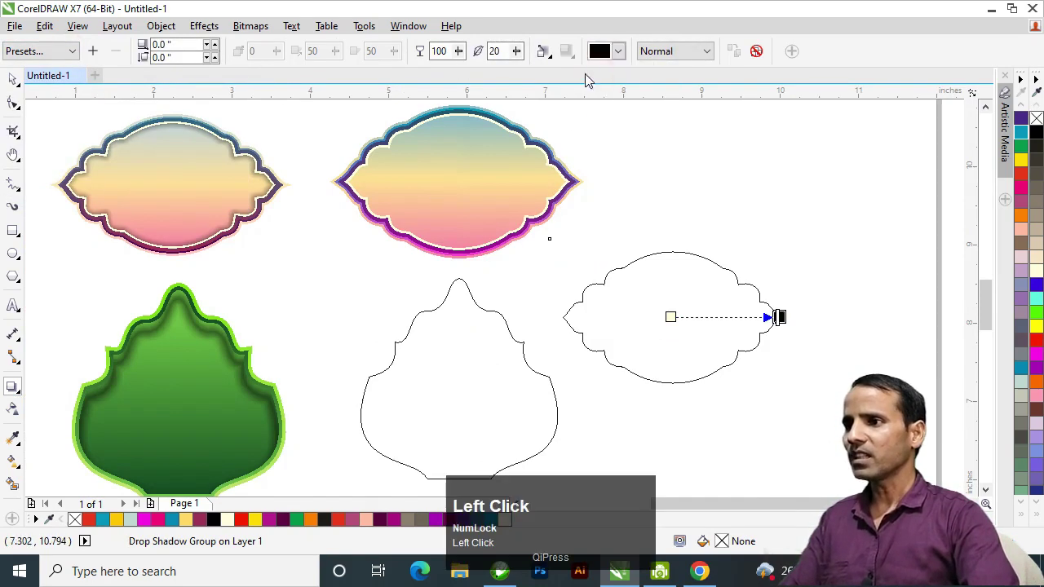
left_click(541, 52)
left_click(545, 88)
double_click(494, 50)
type("10")
key("Return")
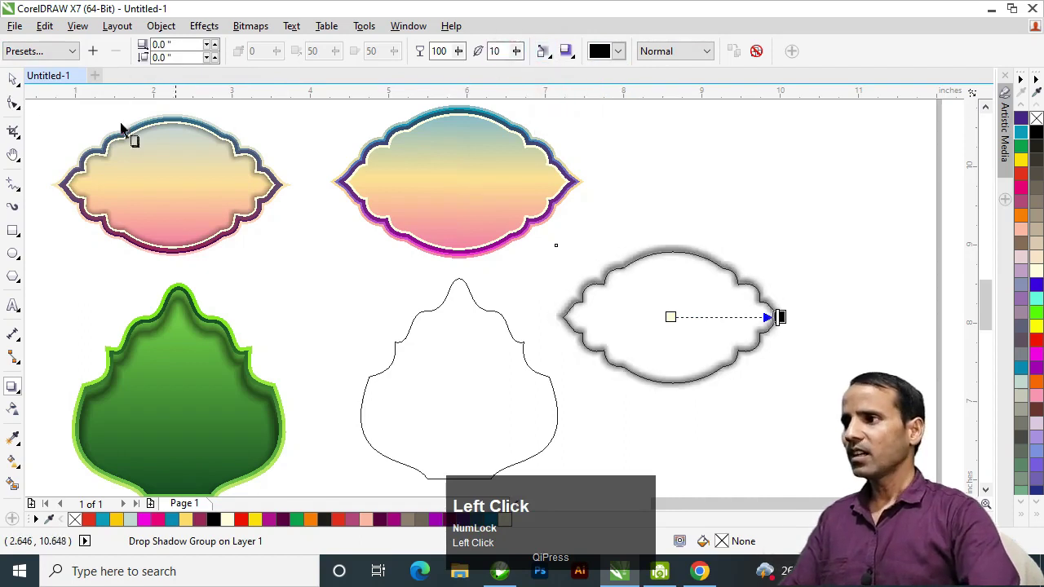
Step: Break the drop shadow apart from the spare oval outline and move the outline away from it
left_click(12, 78)
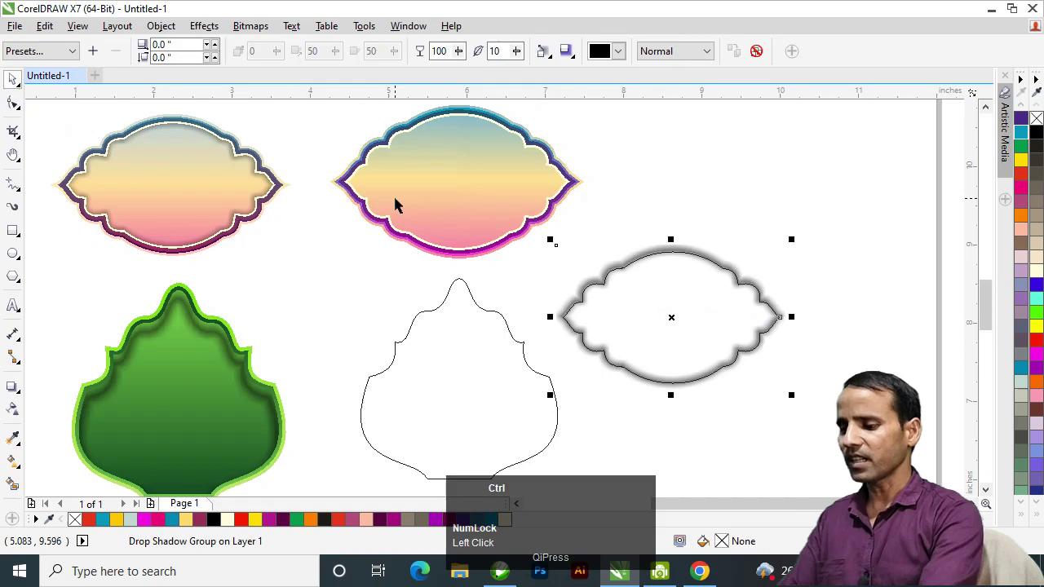
key("ctrl+k")
left_click_drag(673, 314, 716, 211)
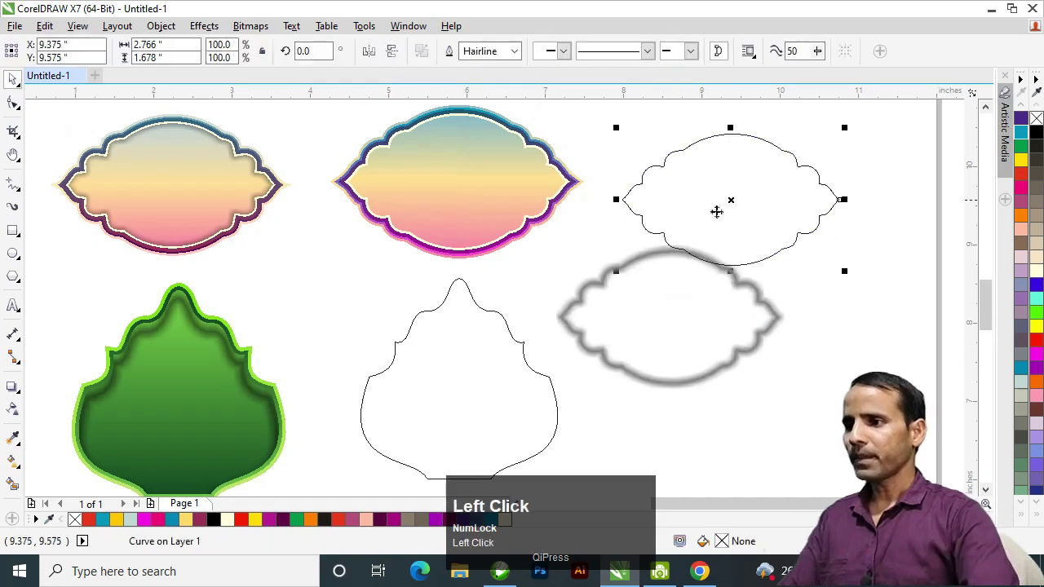
Step: Center the detached shadow horizontally and vertically on the colored oval badge
left_click_drag(685, 309, 614, 192)
left_click(442, 200, "shift")
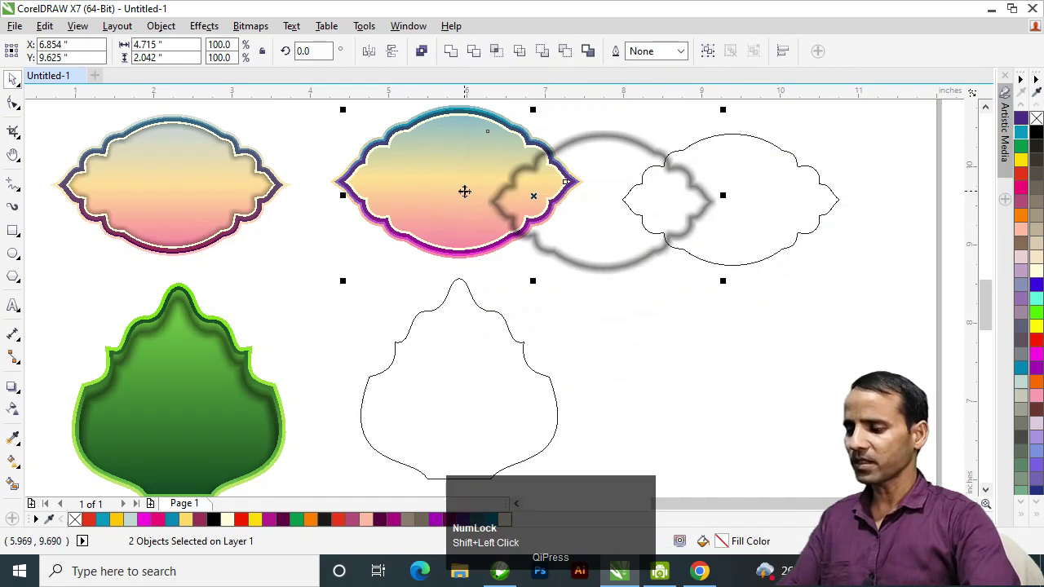
key("c")
key("e")
left_click(667, 293)
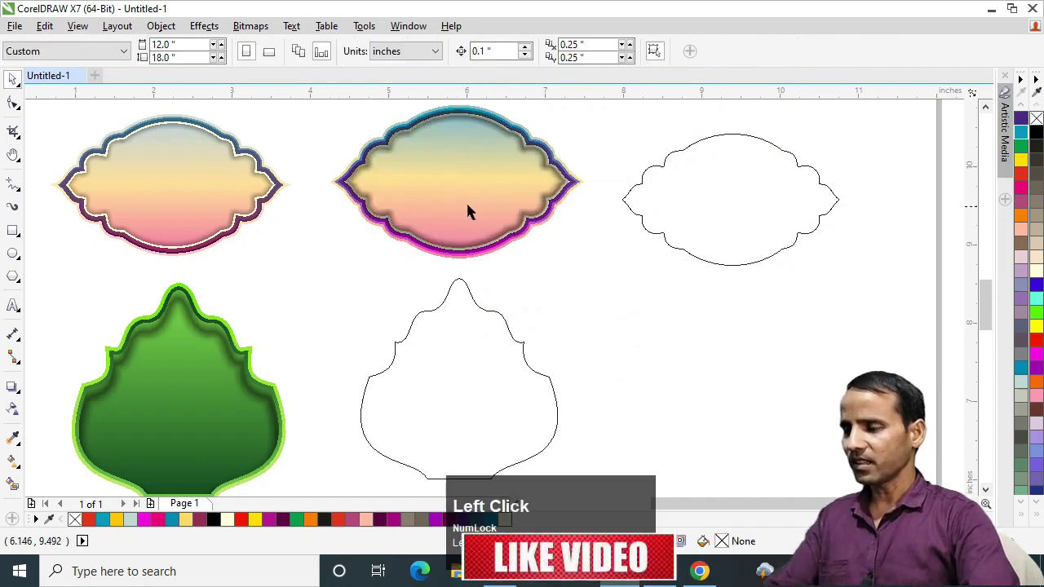
Step: Send the detached shadow to the back of the layer, behind the oval badge
key("h")
scroll(471, 203, "up", 2)
left_click_drag(445, 175, 583, 275)
key("space")
left_click(653, 259)
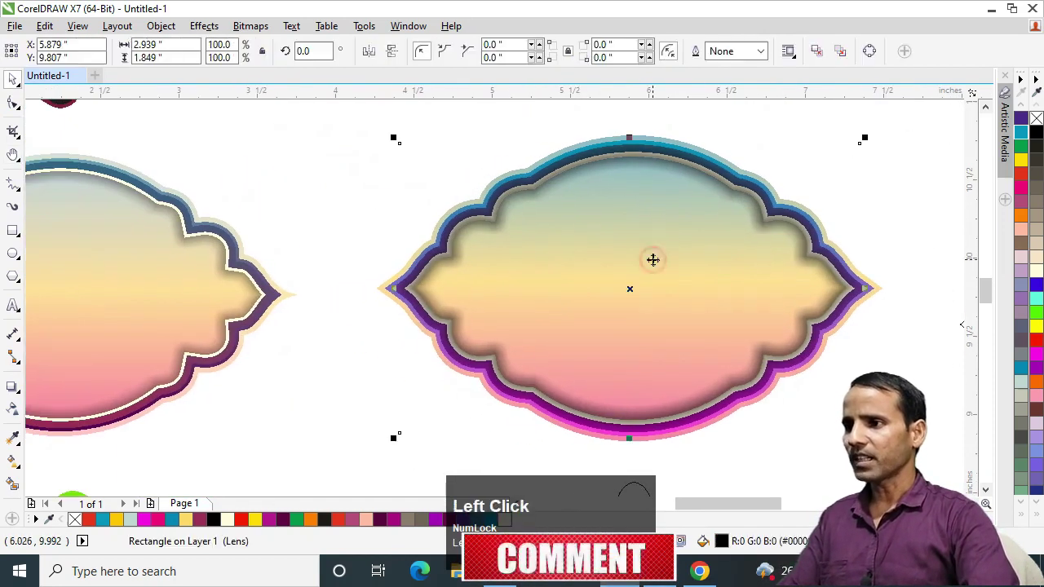
key("shift+Page_Down")
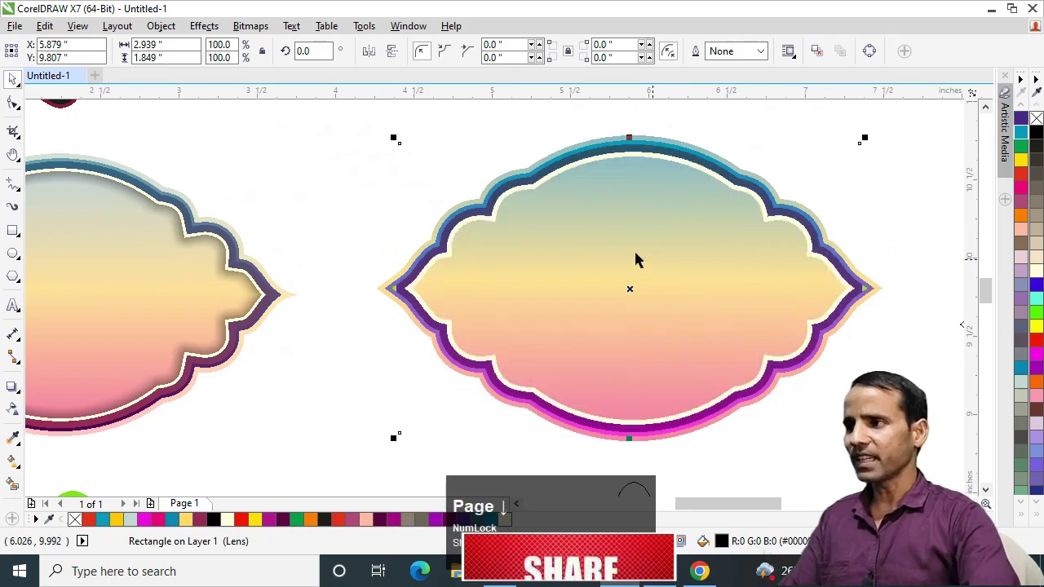
Step: PowerClip the shadow inside the badge's innermost gradient oval
left_click(161, 26)
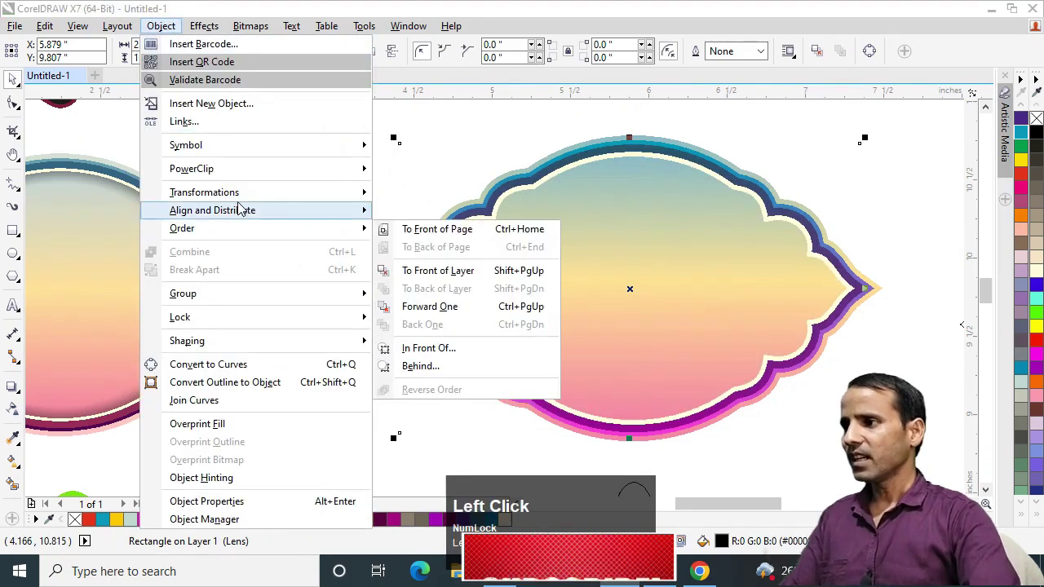
mouse_move(245, 168)
left_click(445, 169)
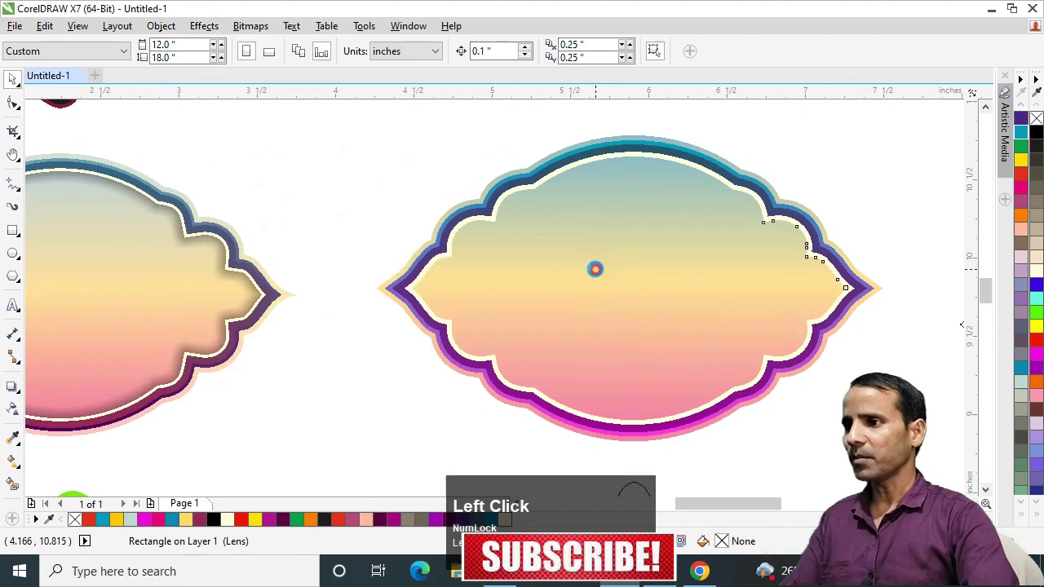
left_click(592, 268)
left_click(354, 198)
key("z")
right_click(557, 299)
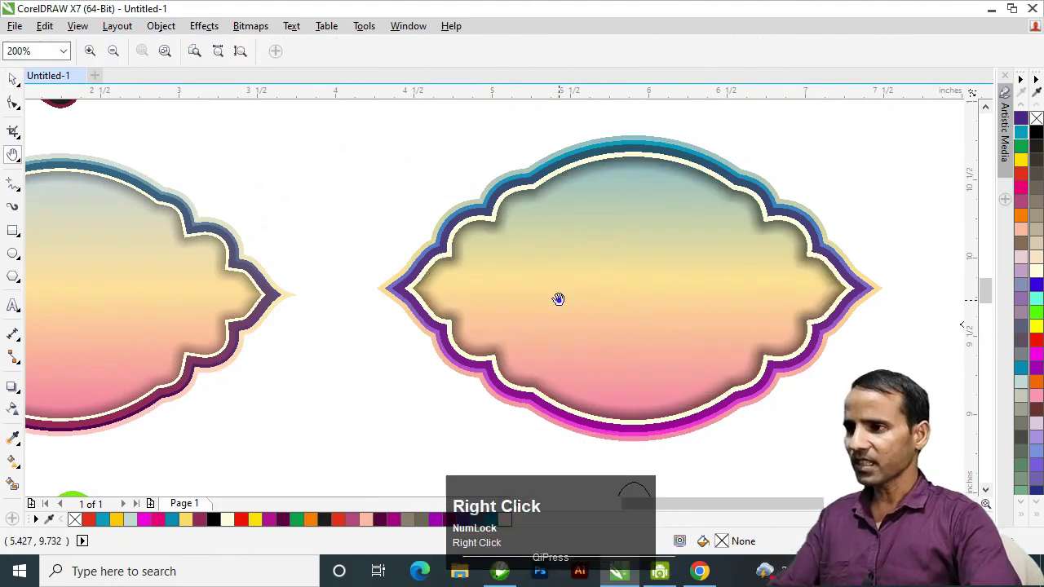
Step: Draw a flat ellipse about 1.61 by 0.22 inches across the base of the oval badge
key("h")
left_click_drag(547, 317, 591, 259)
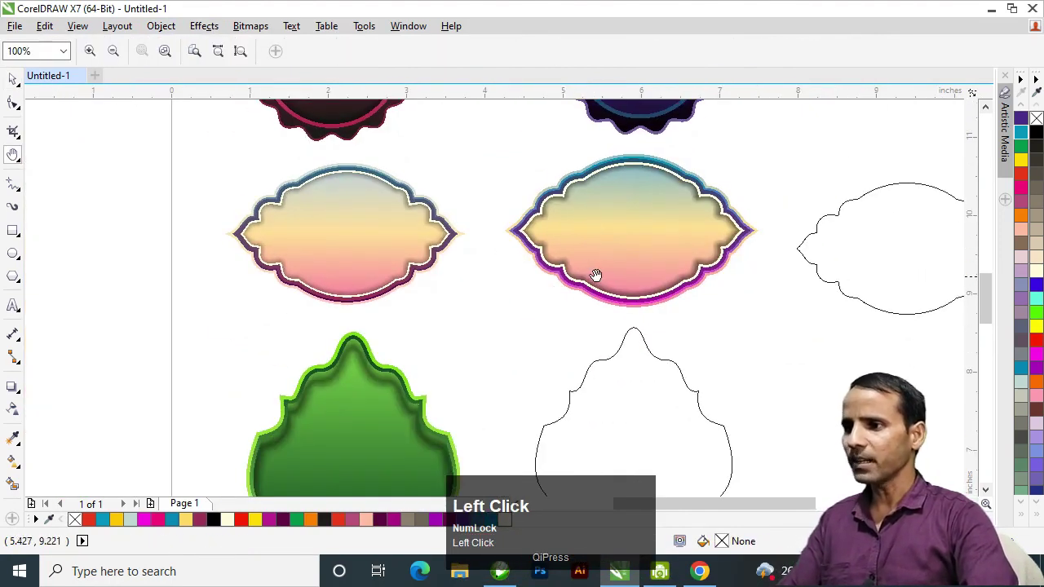
left_click_drag(602, 302, 563, 276)
left_click(588, 302)
key("space")
left_click(364, 270)
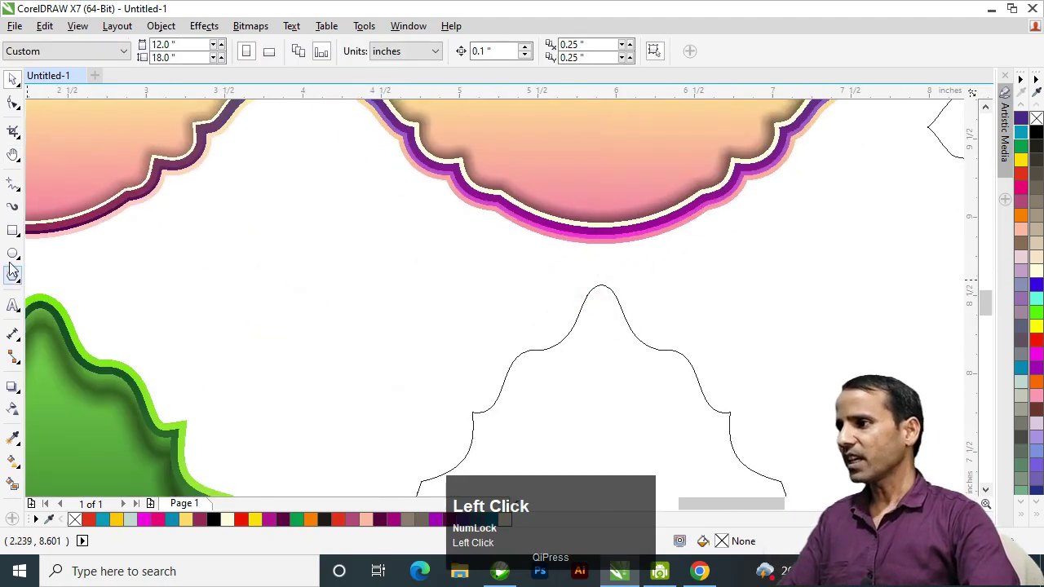
left_click(13, 254)
left_click_drag(477, 232, 735, 267)
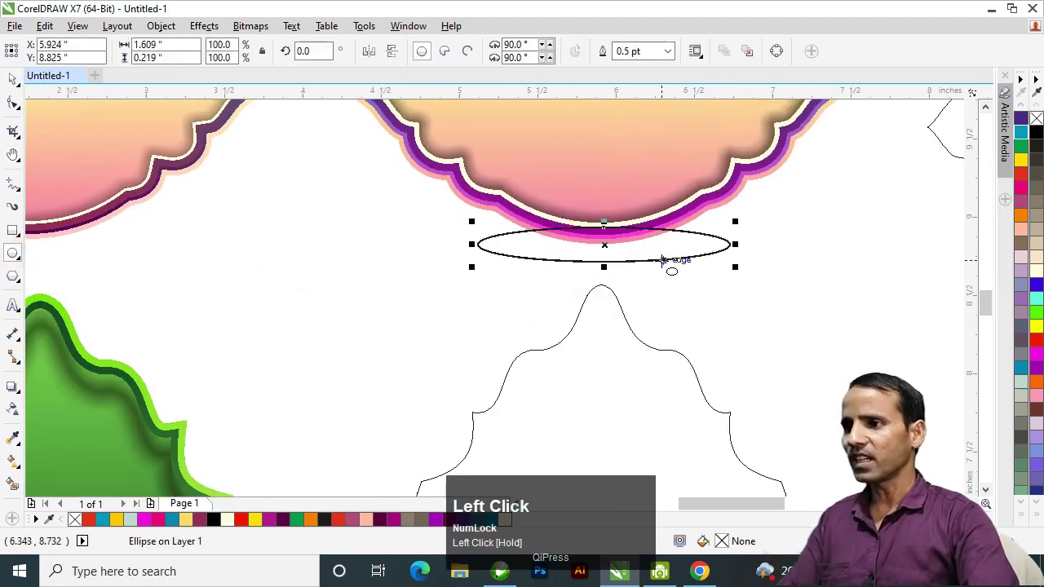
Step: Fill the flat ellipse below the oval badge with black
key("h")
left_click_drag(645, 289, 560, 298)
key("space")
left_click(1037, 137)
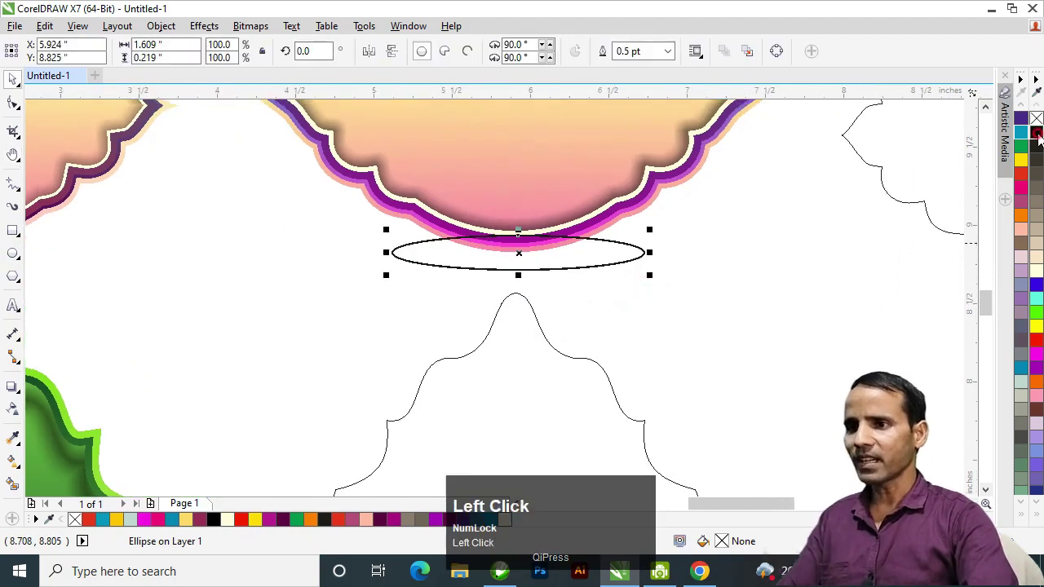
Step: Remove the black ellipse's outline and apply an elliptical fountain transparency that fades it out toward its edges
right_click(1037, 118)
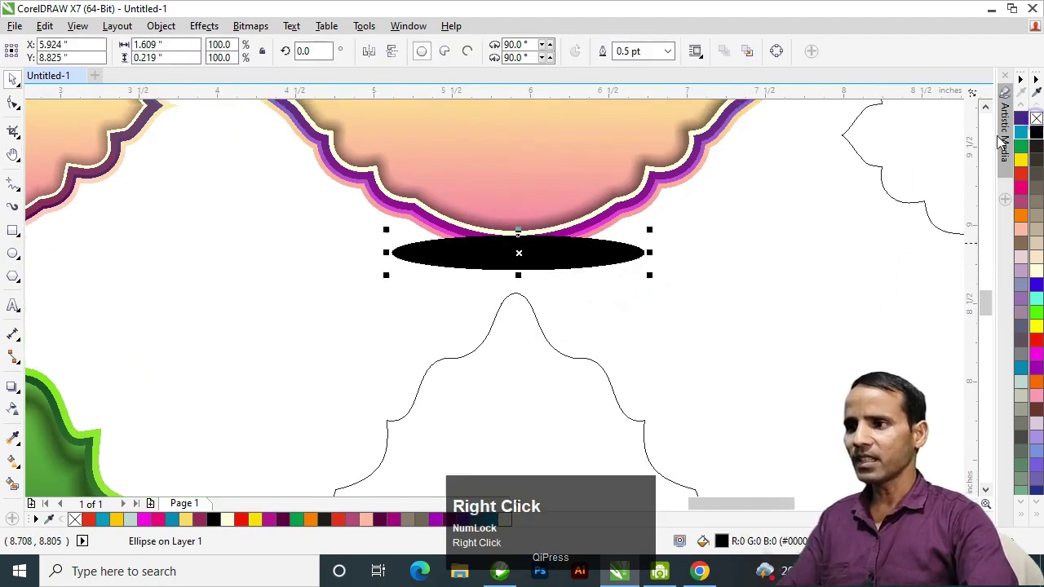
left_click(14, 410)
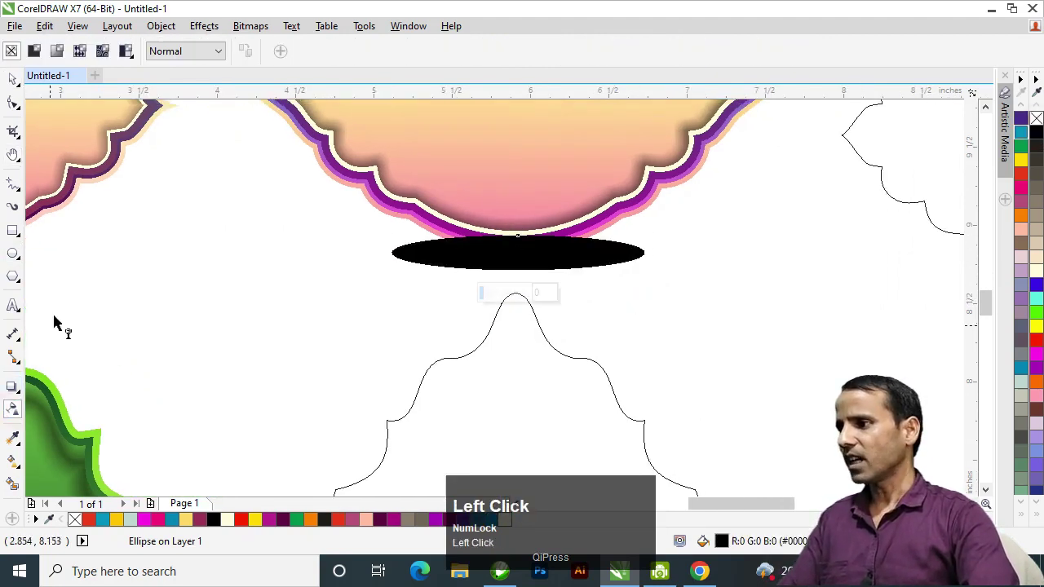
left_click(57, 52)
left_click(319, 52)
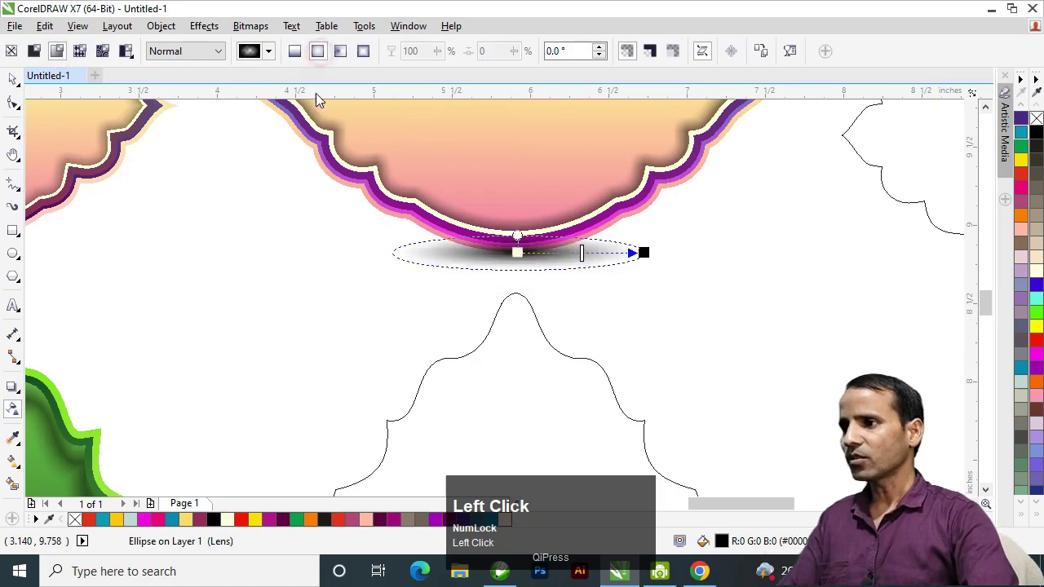
left_click(14, 81)
left_click(574, 283)
Step: Widen the shadow ellipse beneath the oval badge symmetrically about its centre to about 1.8 inches
key("h")
right_click(555, 289)
left_click_drag(555, 289, 561, 327)
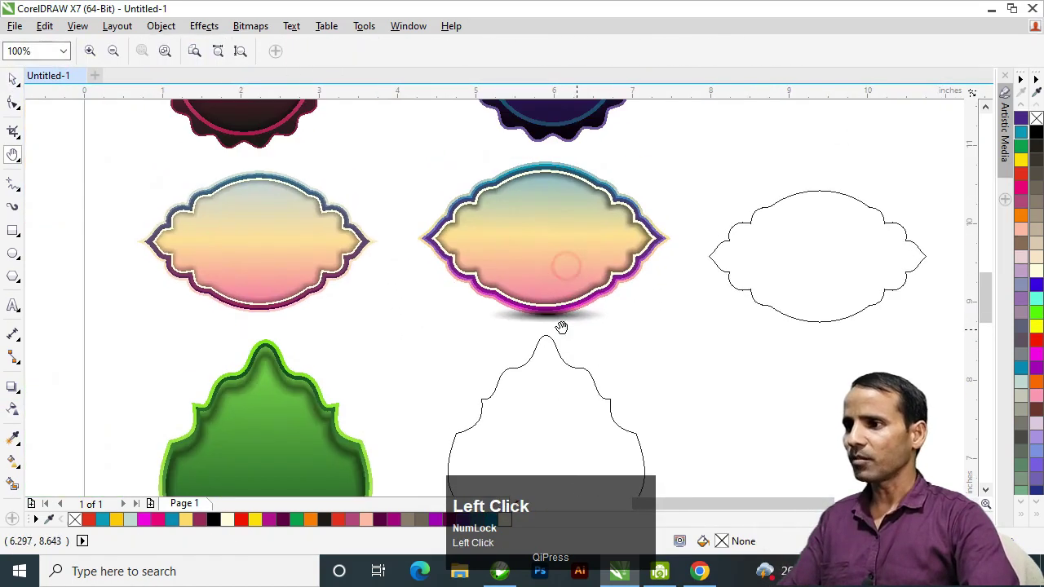
double_click(544, 285)
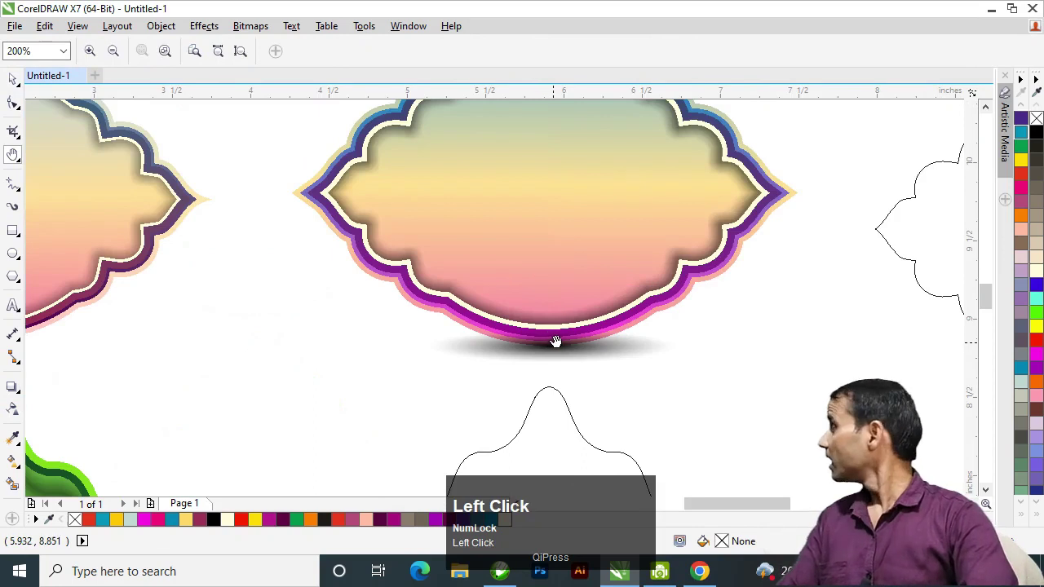
left_click_drag(575, 361, 605, 365)
key("space")
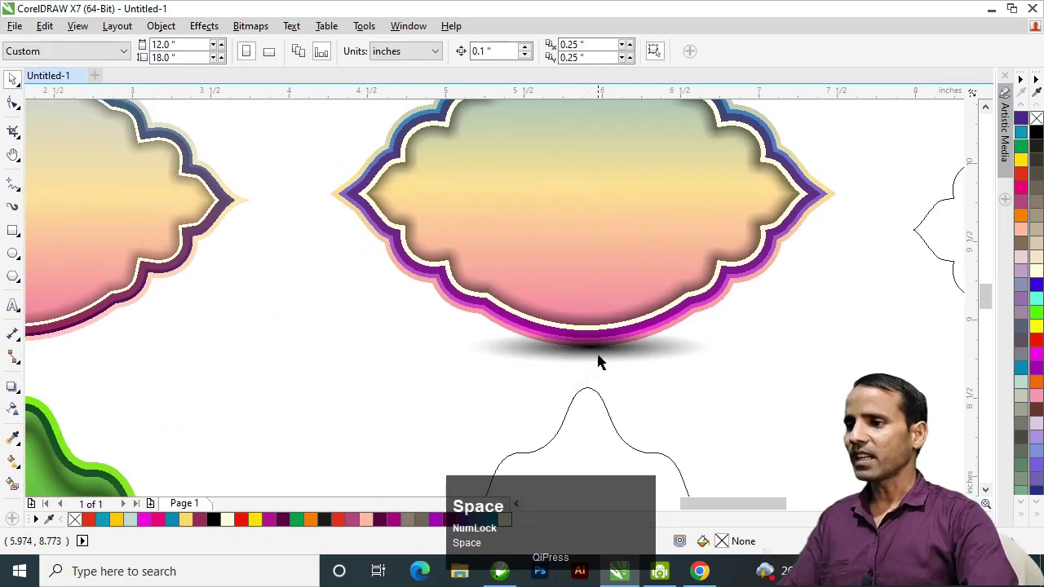
left_click(597, 363)
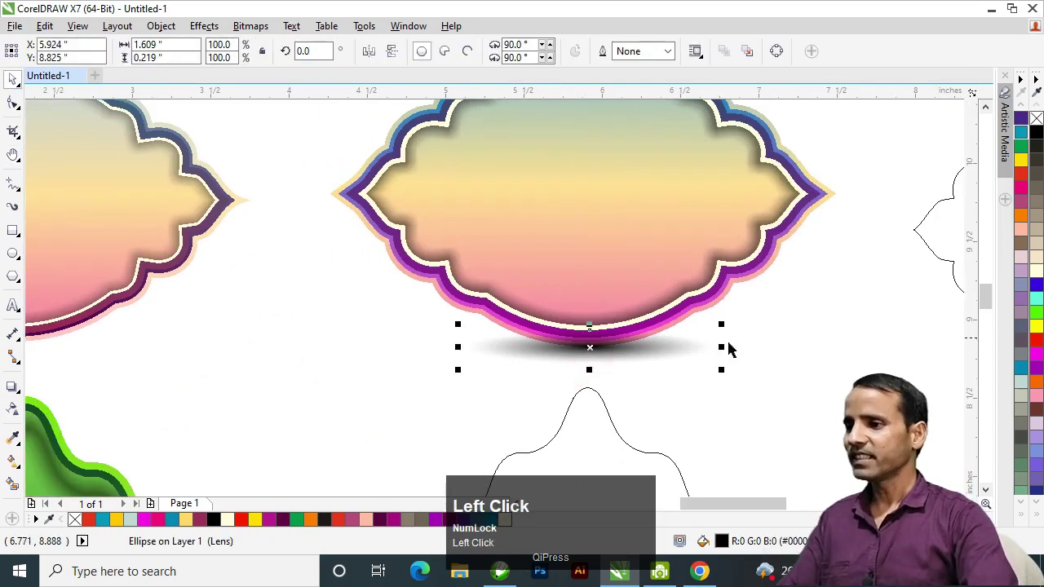
left_click_drag(723, 347, 735, 345)
key("h")
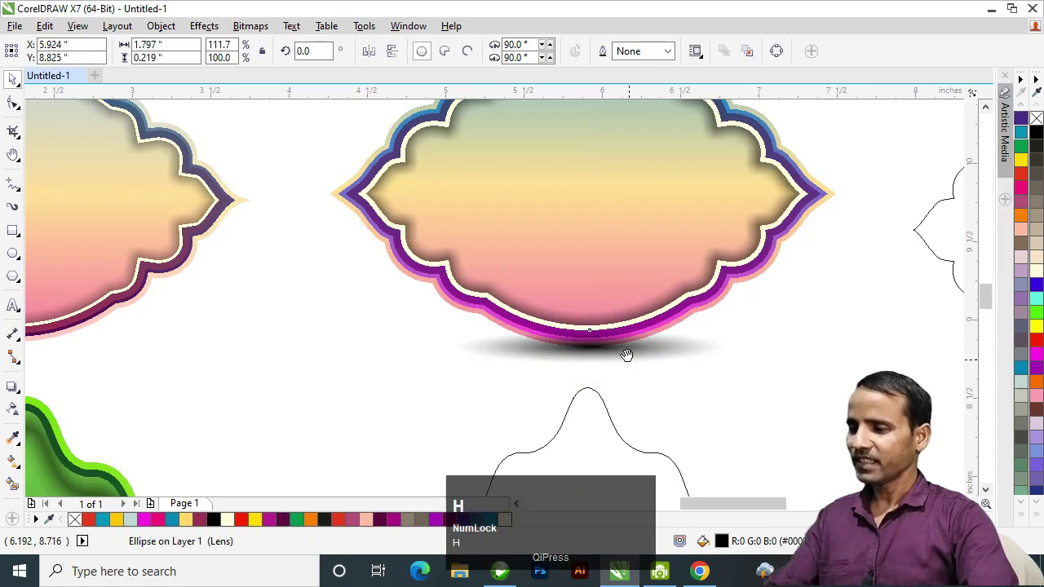
left_click(626, 355)
left_click_drag(622, 361, 657, 389)
key("space")
left_click(536, 377)
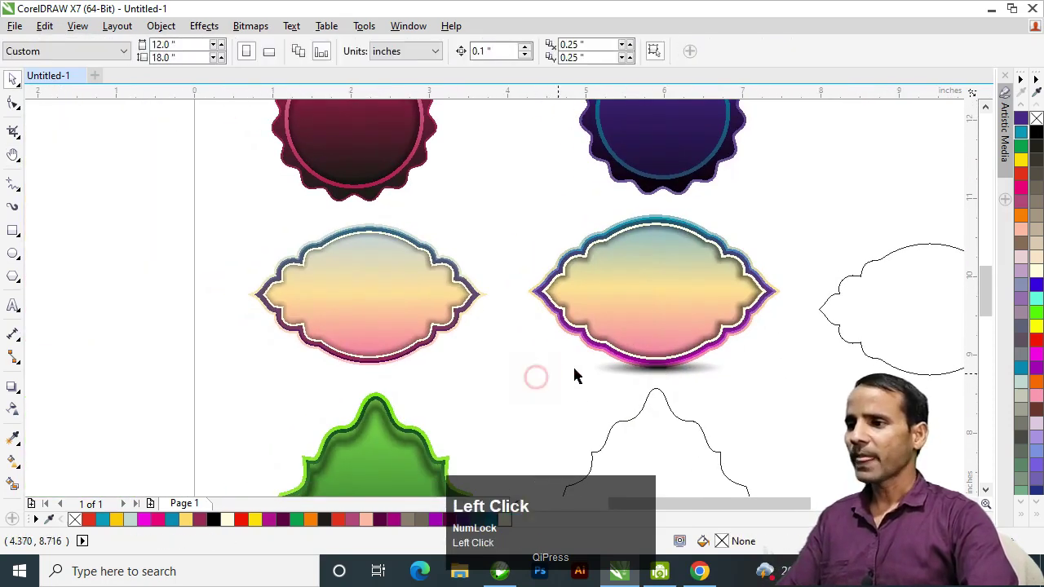
Step: Examine the green sample badge's border, gradient fill and inner shadow up close
key("h")
scroll(664, 269, "down", 2)
left_click_drag(661, 334, 559, 277)
double_click(557, 271)
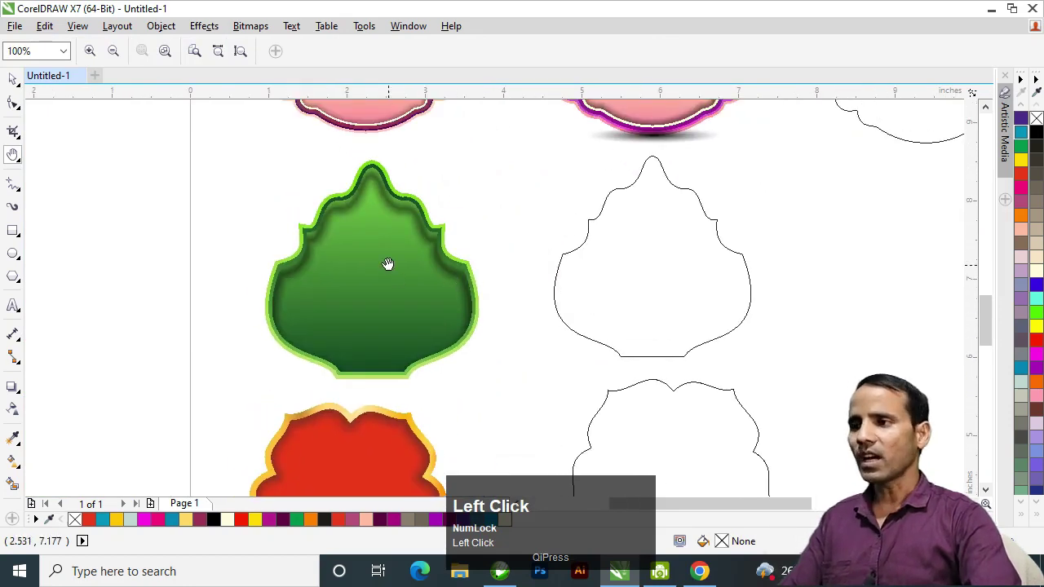
double_click(388, 264)
left_click_drag(389, 264, 430, 285)
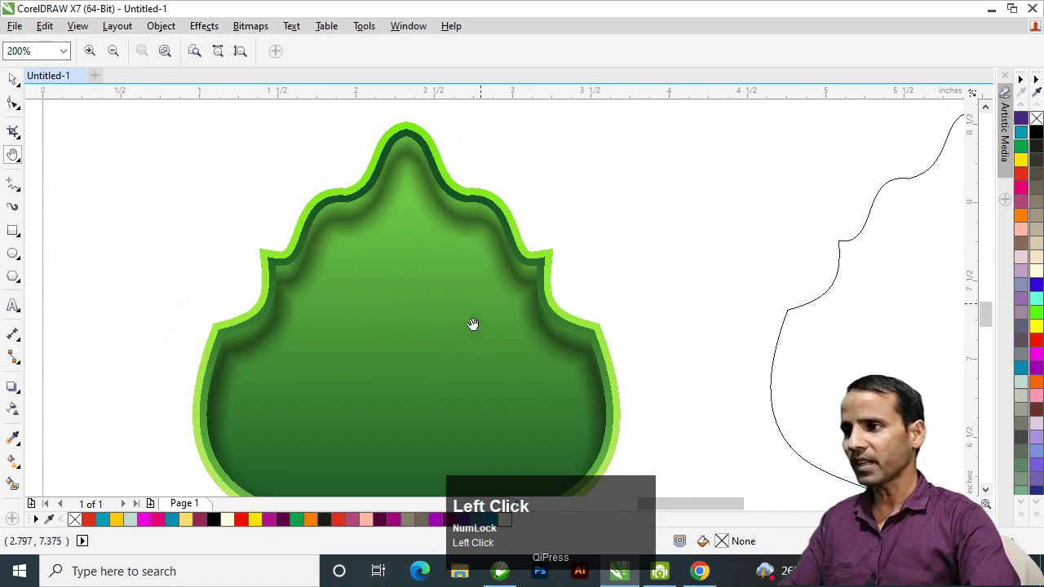
left_click_drag(466, 343, 424, 284)
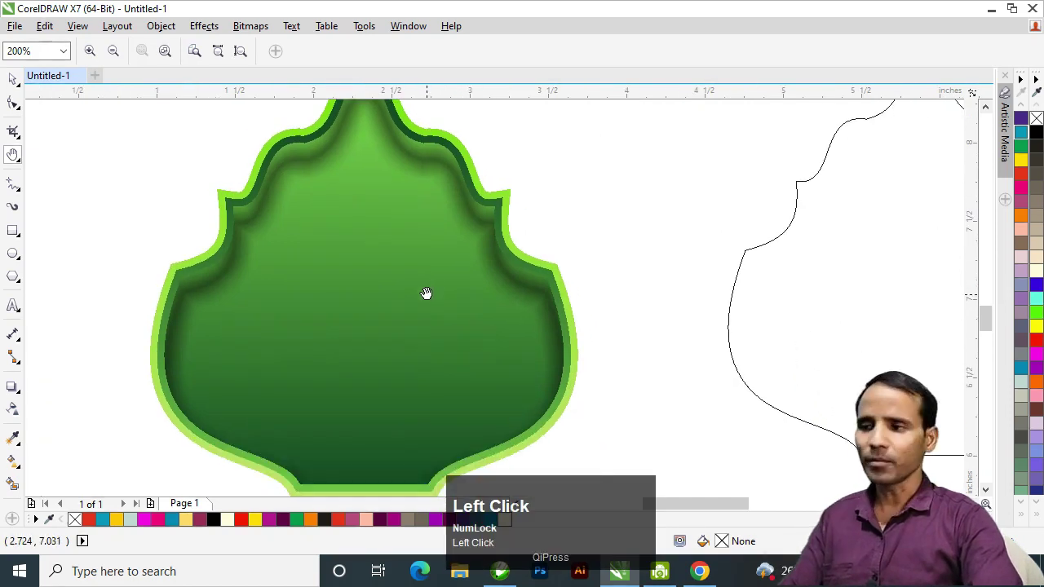
right_click(427, 293)
left_click(554, 315)
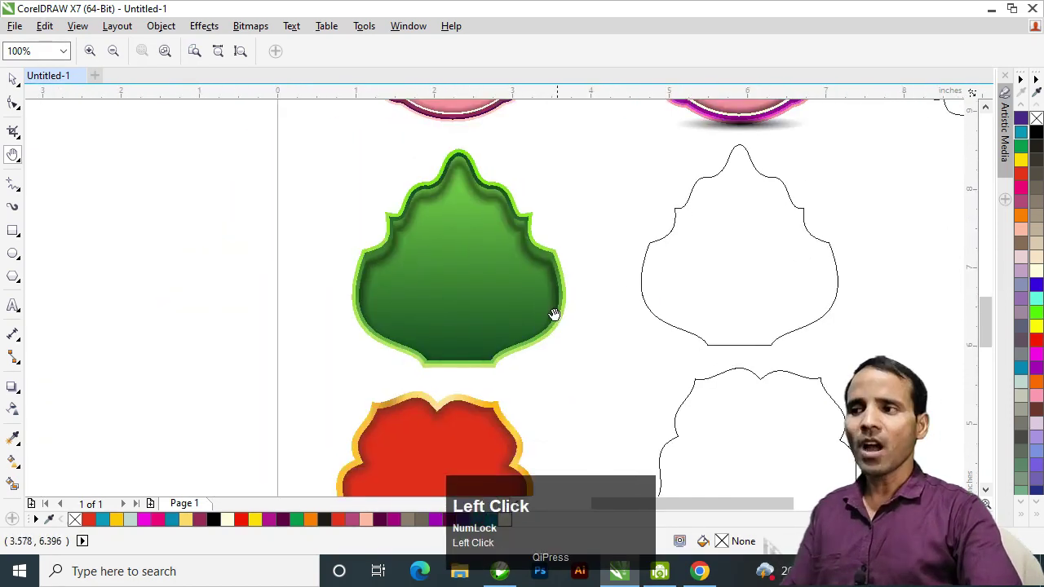
left_click(452, 200)
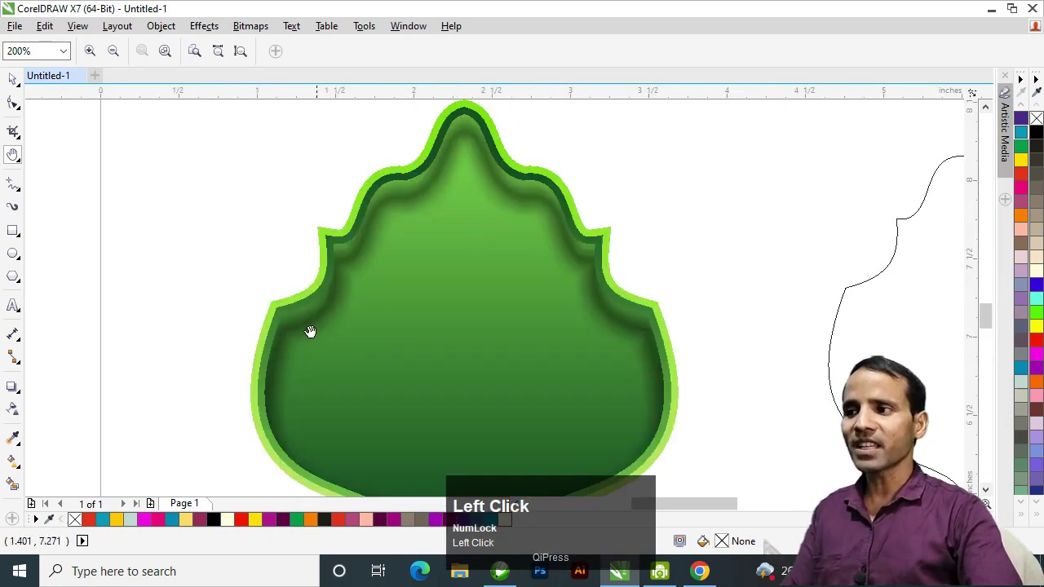
right_click(609, 324)
left_click_drag(606, 328, 551, 295)
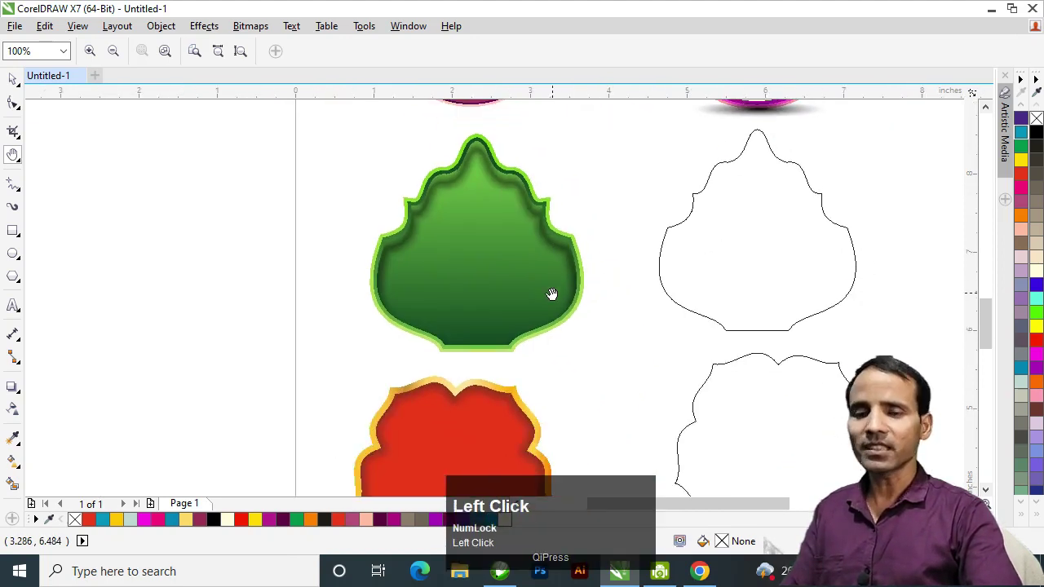
left_click(522, 247)
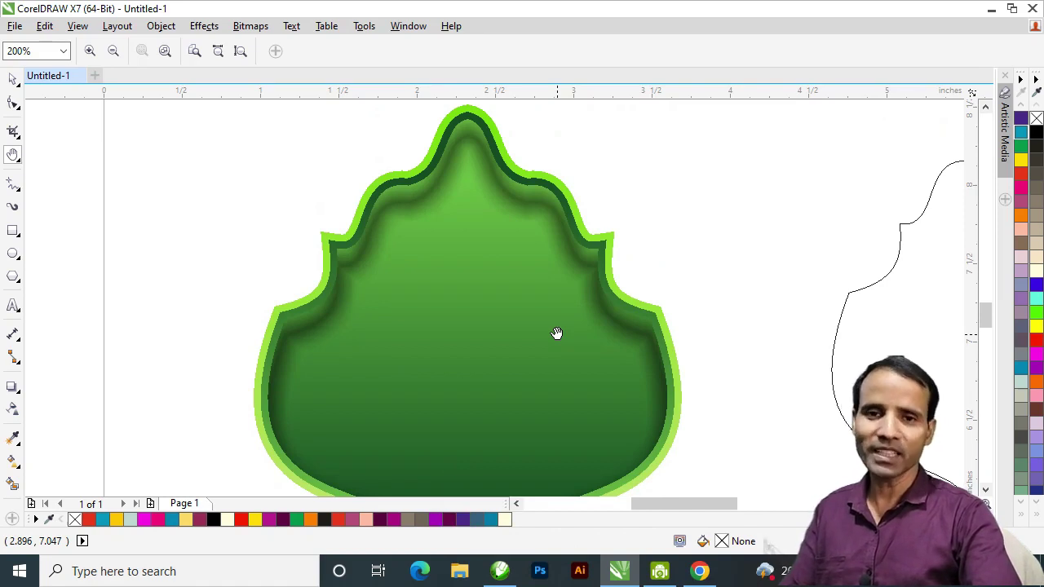
right_click(557, 334)
left_click_drag(557, 340, 549, 240)
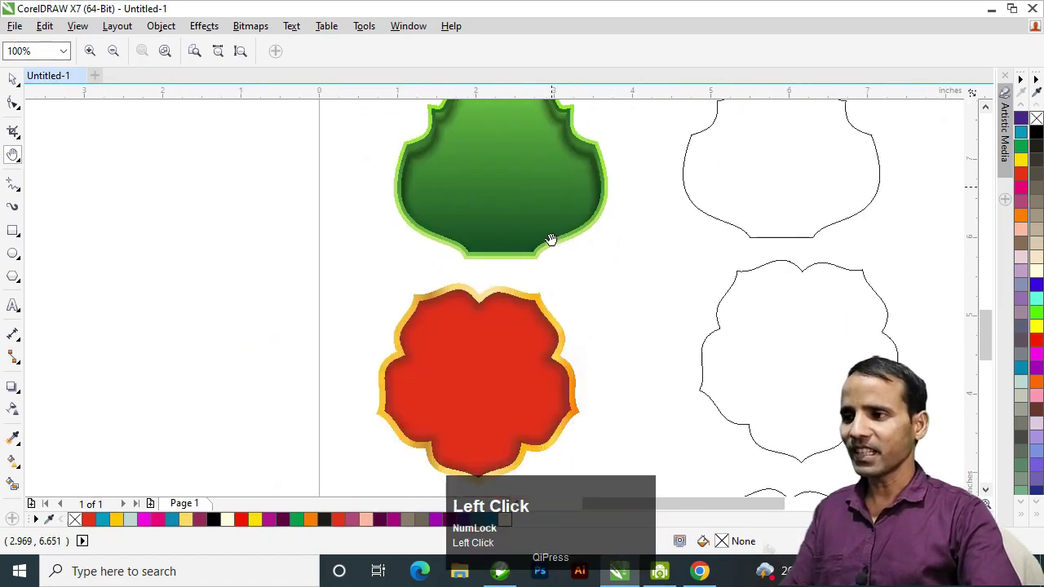
Step: Examine the gold borders, fills and inner shadows of the red and blue flower-shaped sample badges
left_click_drag(530, 383, 522, 295)
left_click(482, 253)
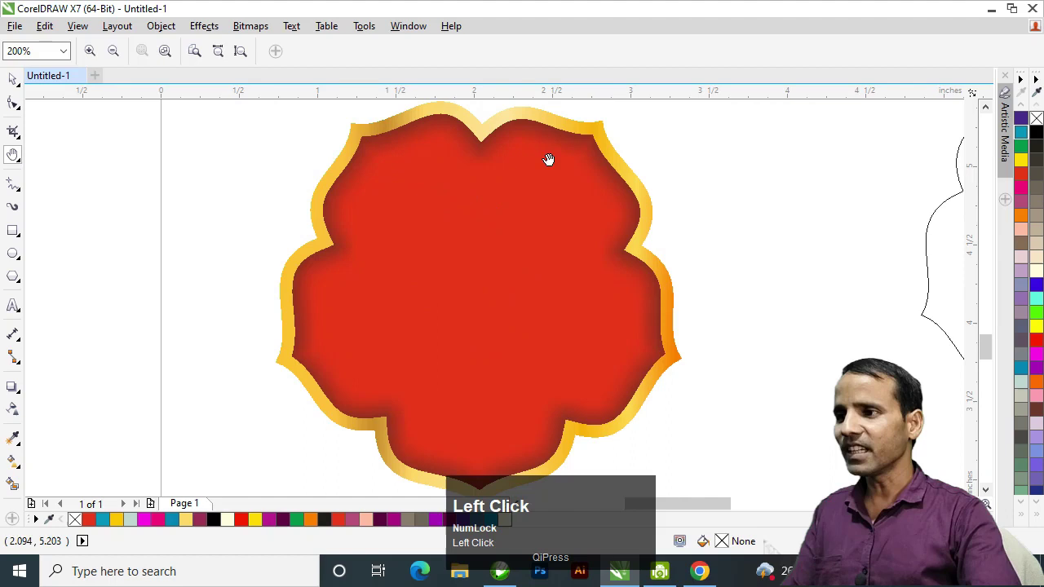
left_click_drag(596, 352, 593, 225)
left_click_drag(571, 384, 573, 241)
left_click(478, 168)
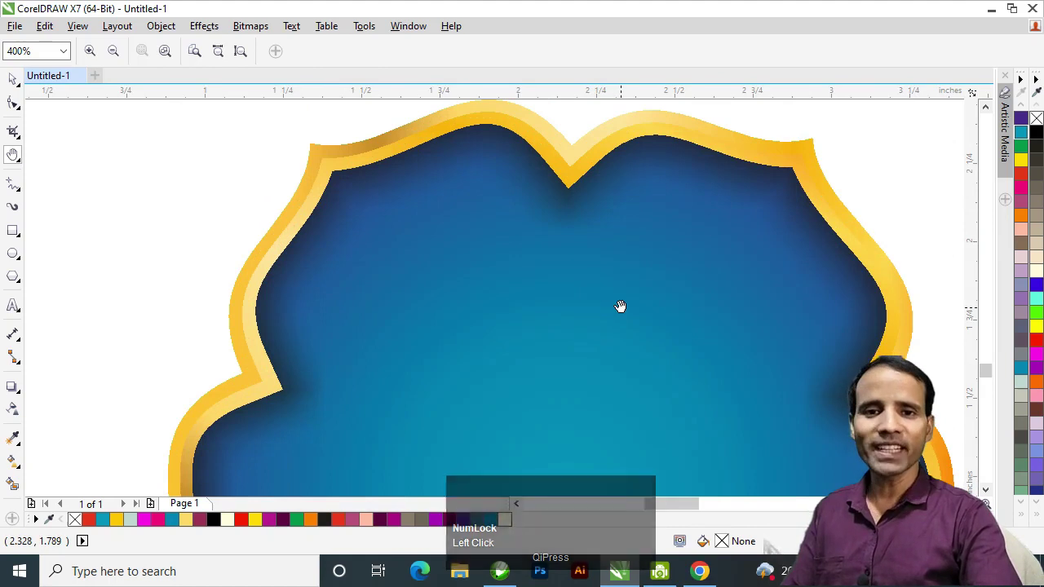
left_click_drag(641, 348, 647, 310)
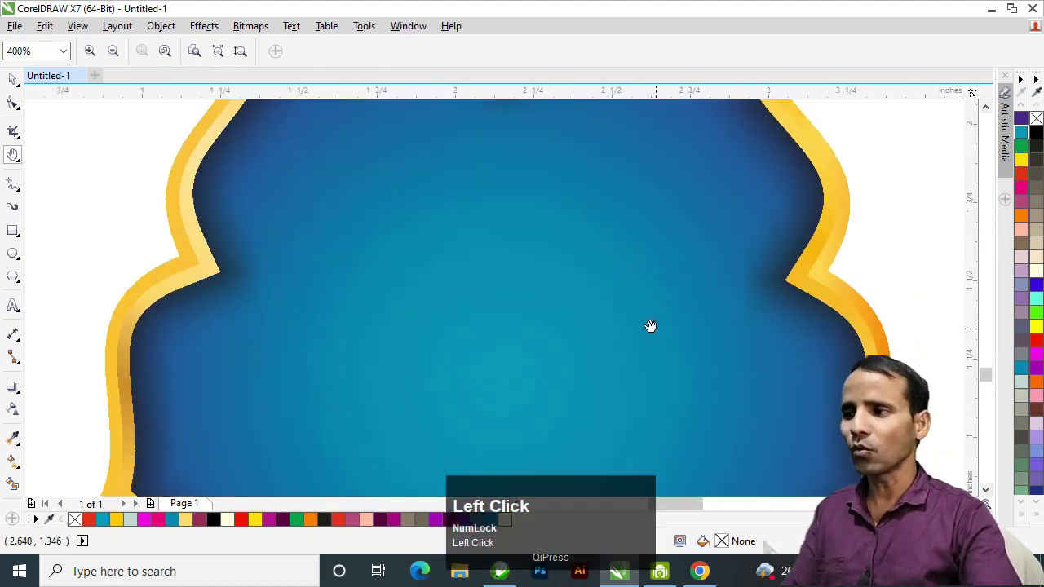
left_click_drag(566, 242, 619, 136)
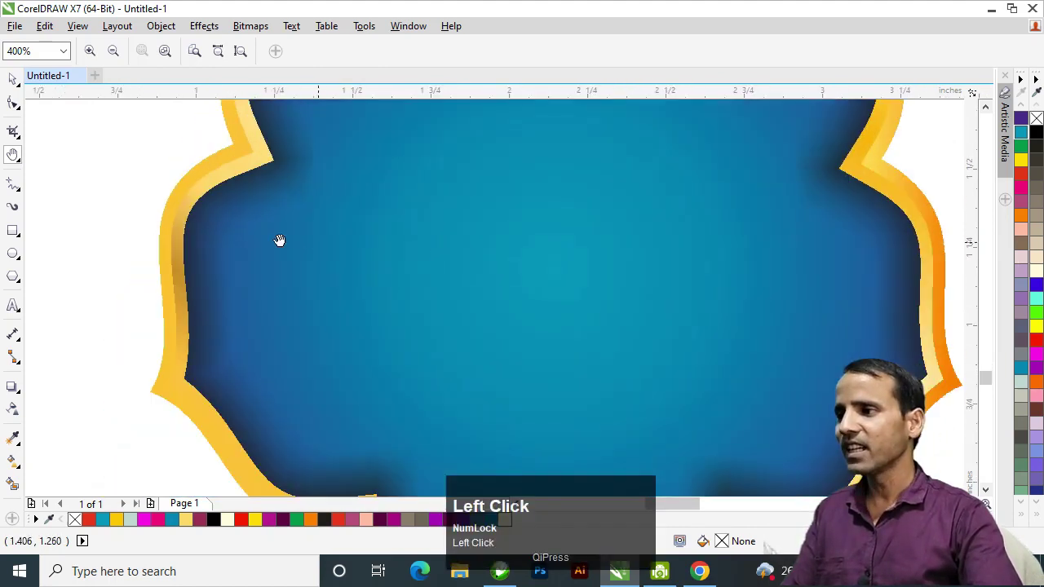
right_click(690, 270)
right_click(690, 270)
key("space")
left_click(688, 237)
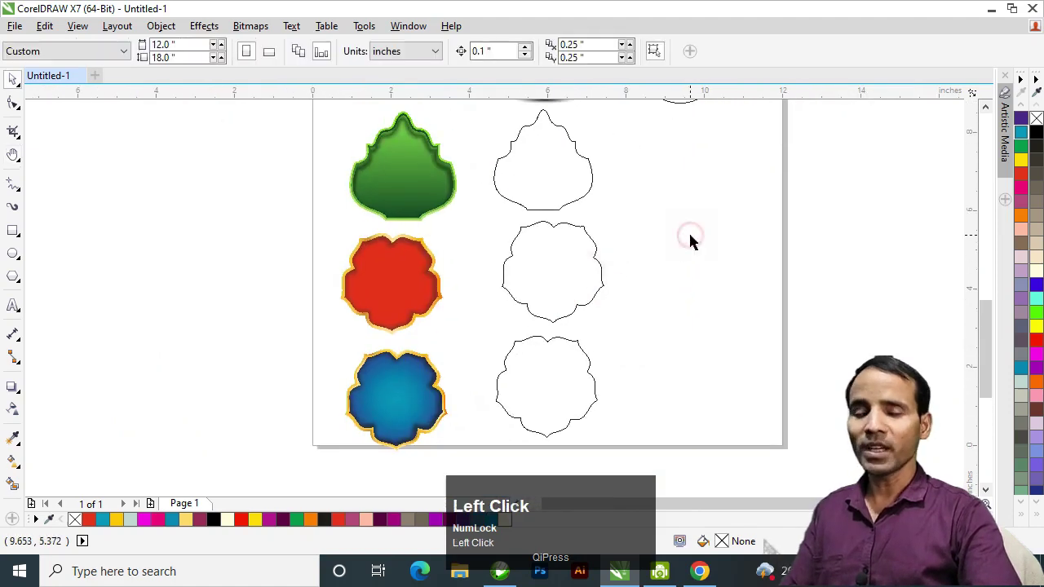